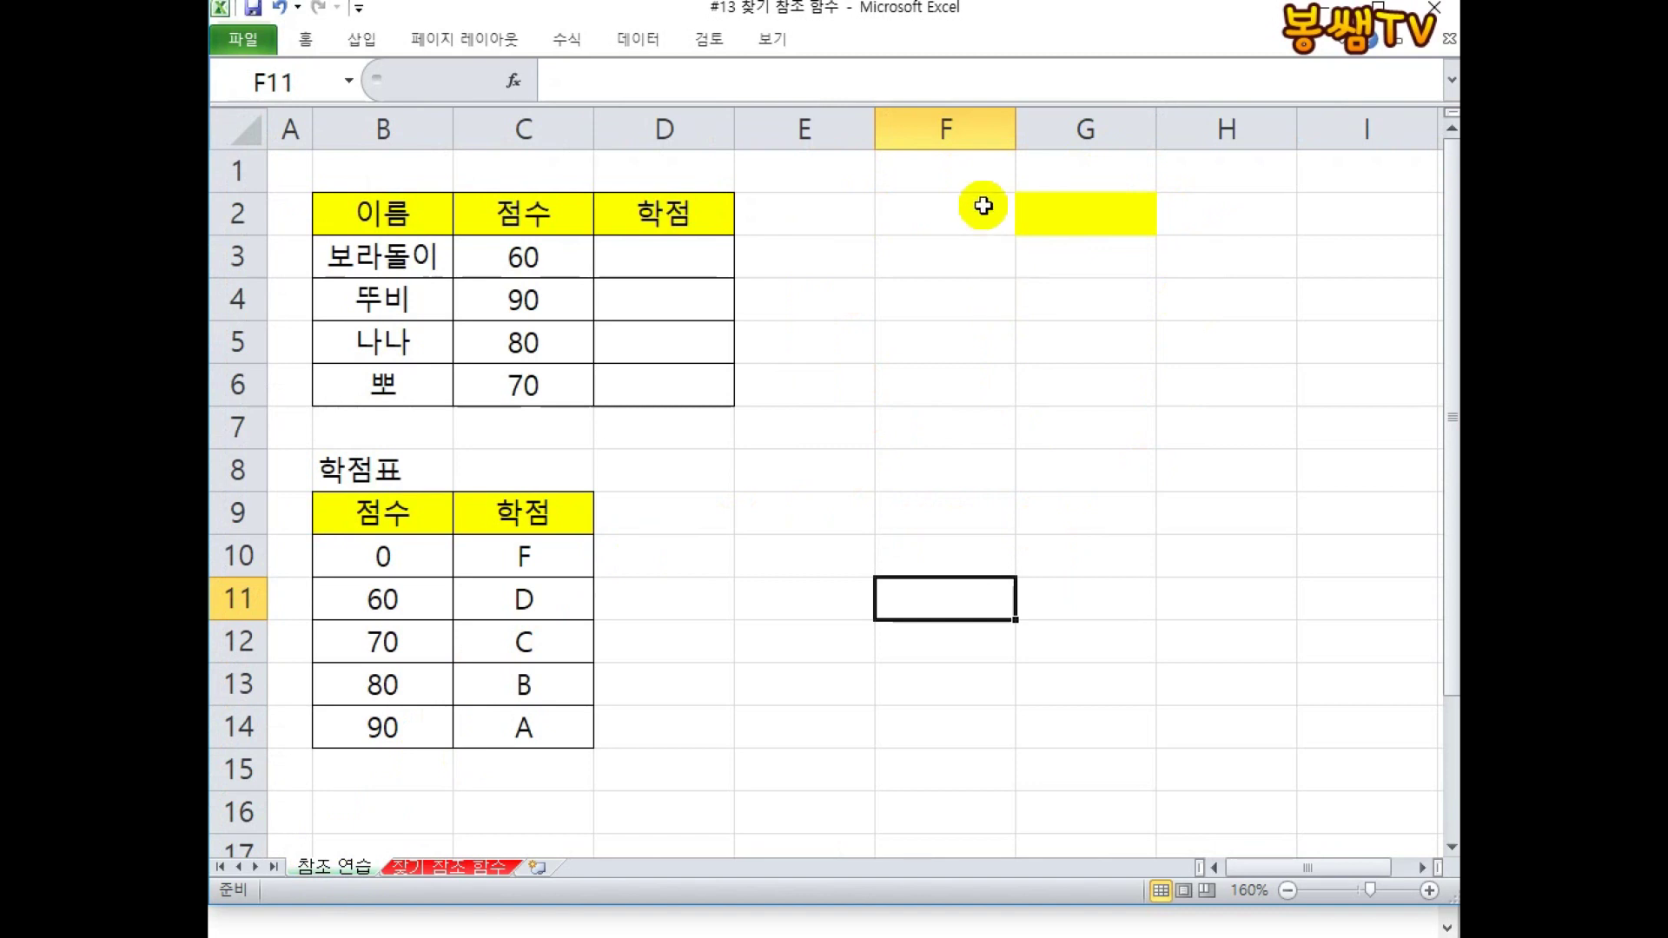
Step: Enter the heading "찾기 참조 함수" in cell F1
left_click(969, 170)
type("찾기 참조 함수")
key("Return")
Step: Enter the partial syntax note "VLOOKUP(기준값,참조영역" as text in cell F3
left_click(945, 268)
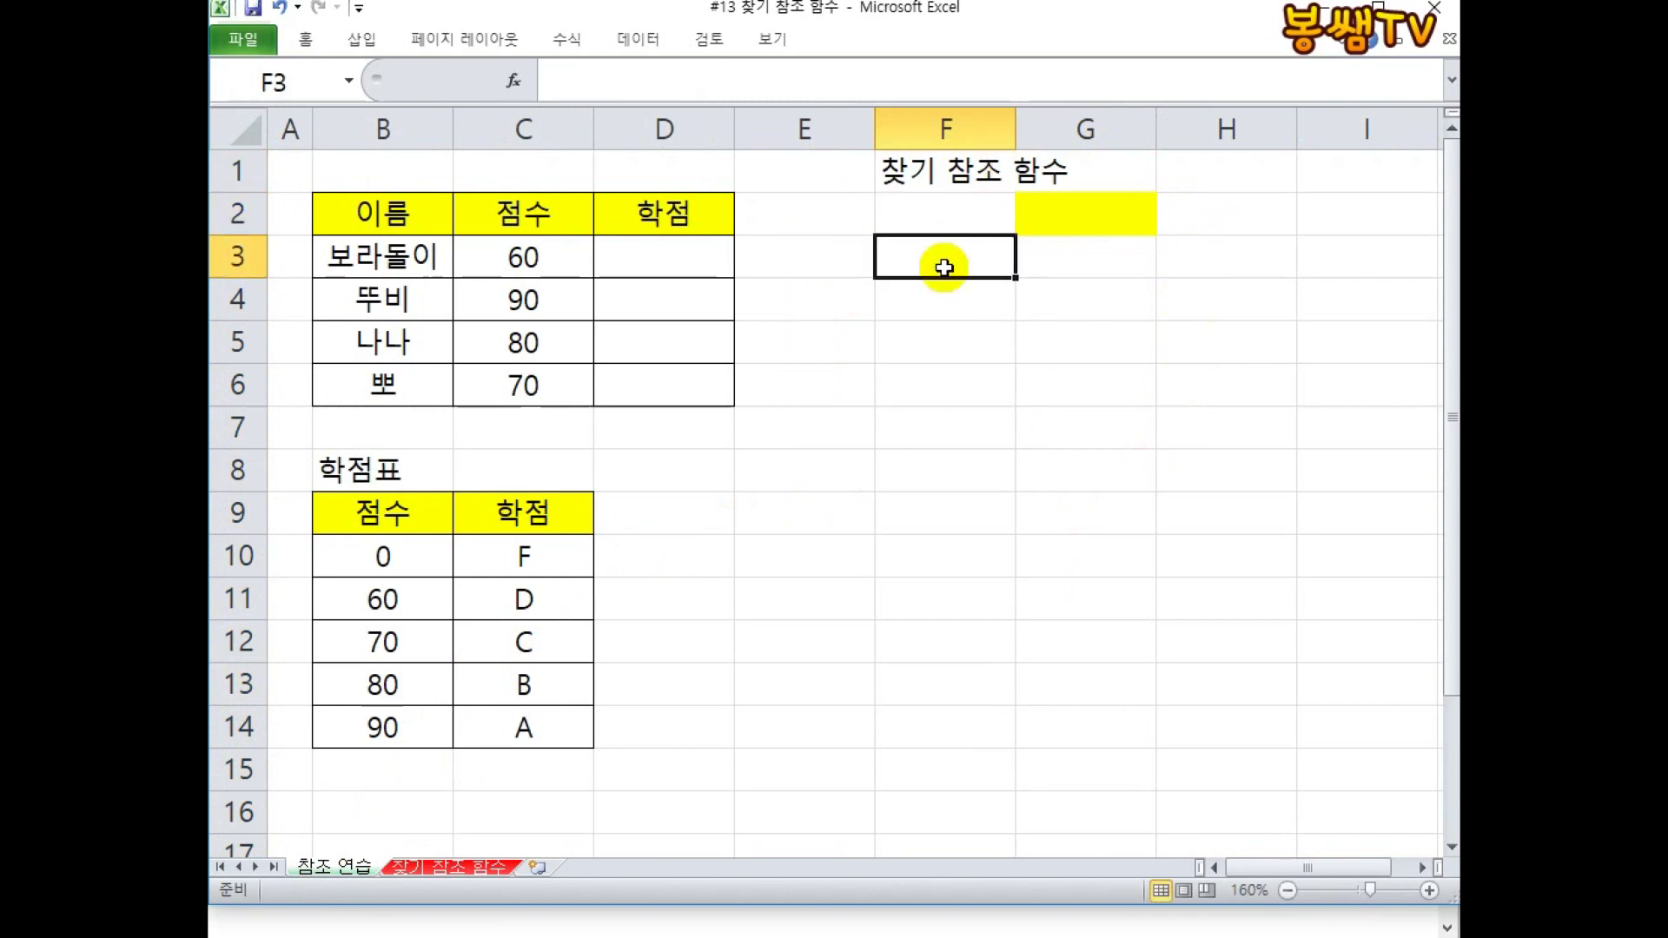
type("=")
key("BackSpace")
type("ㅍ")
key("BackSpace")
type("VL")
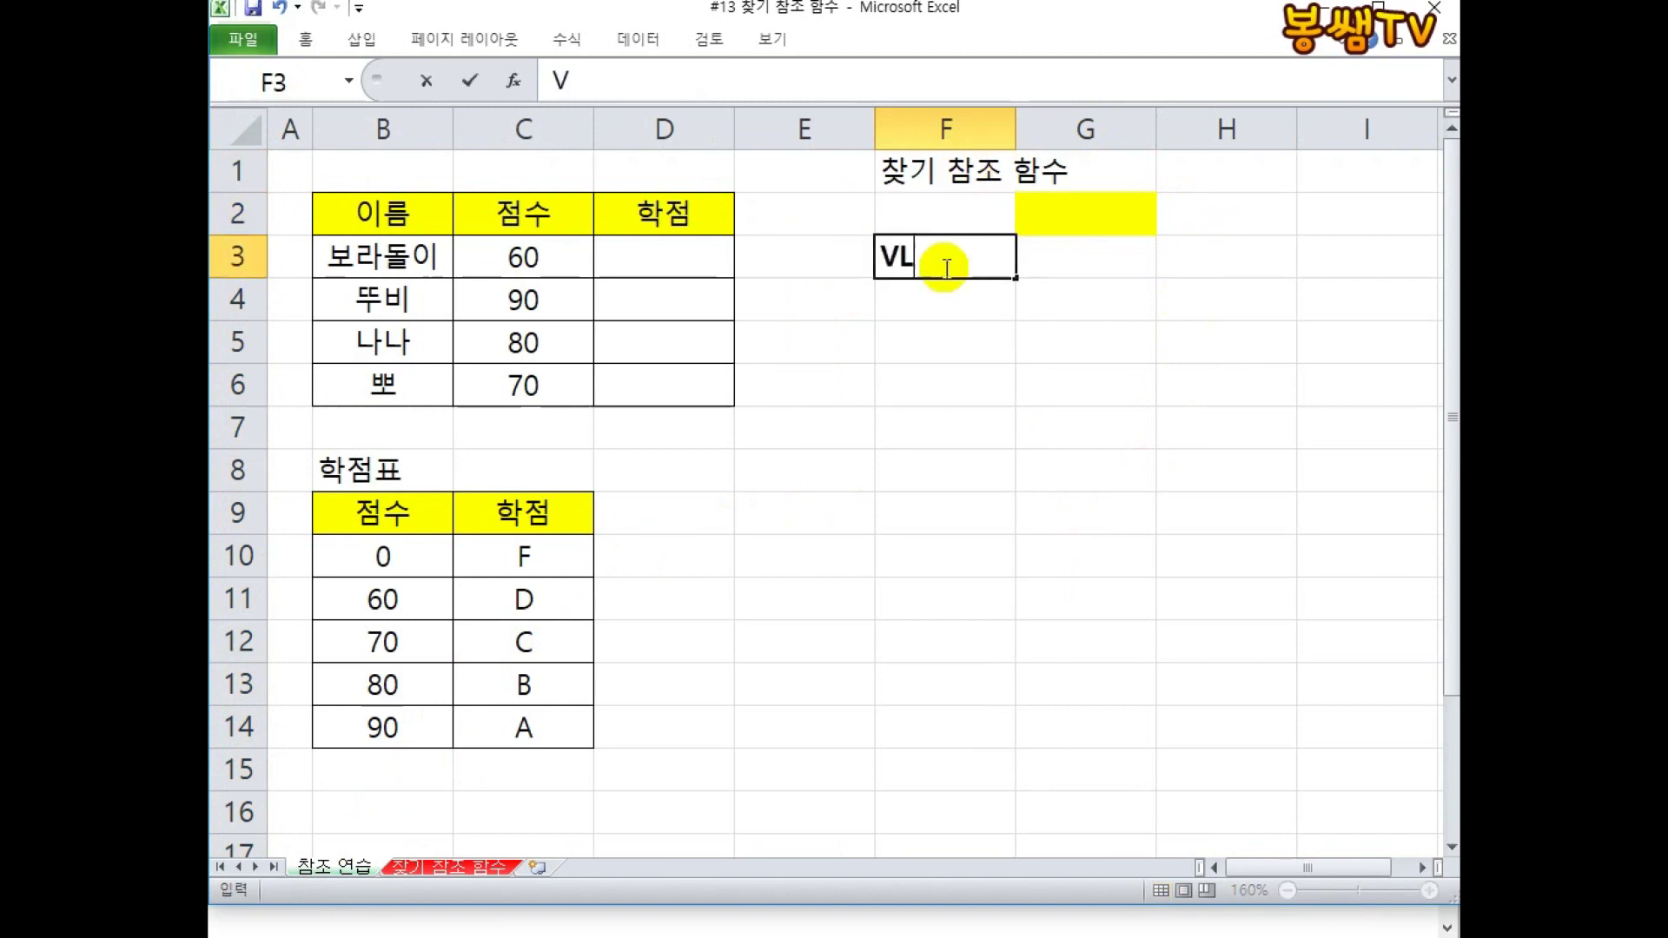
type("OOKUP(")
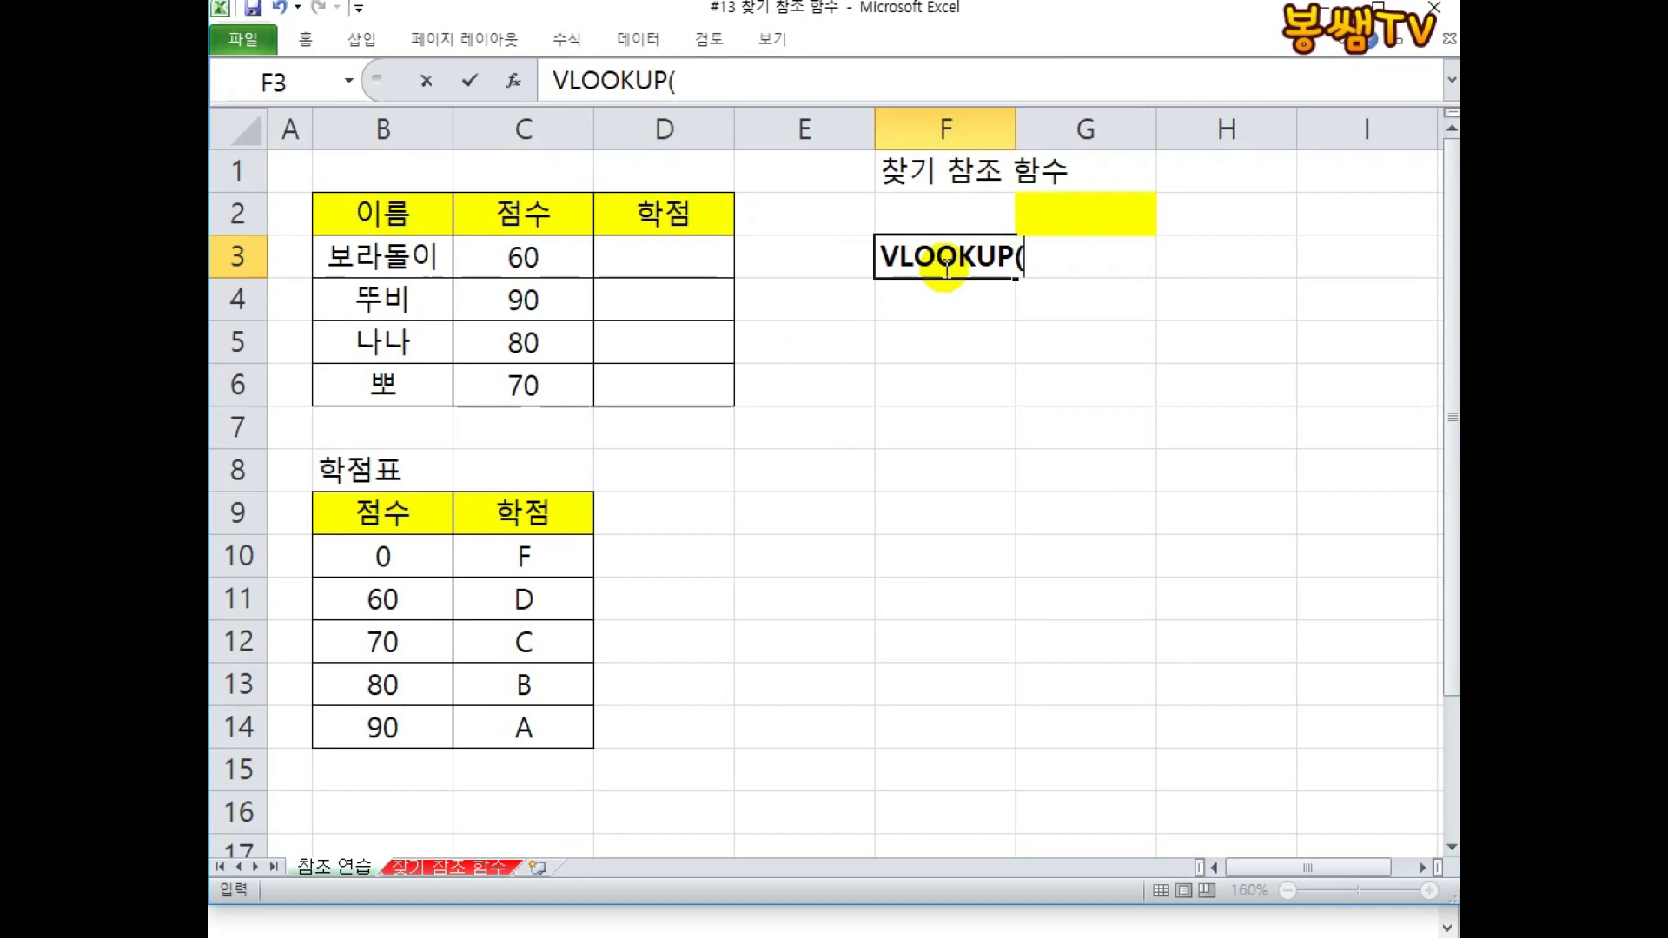
type("기준값,")
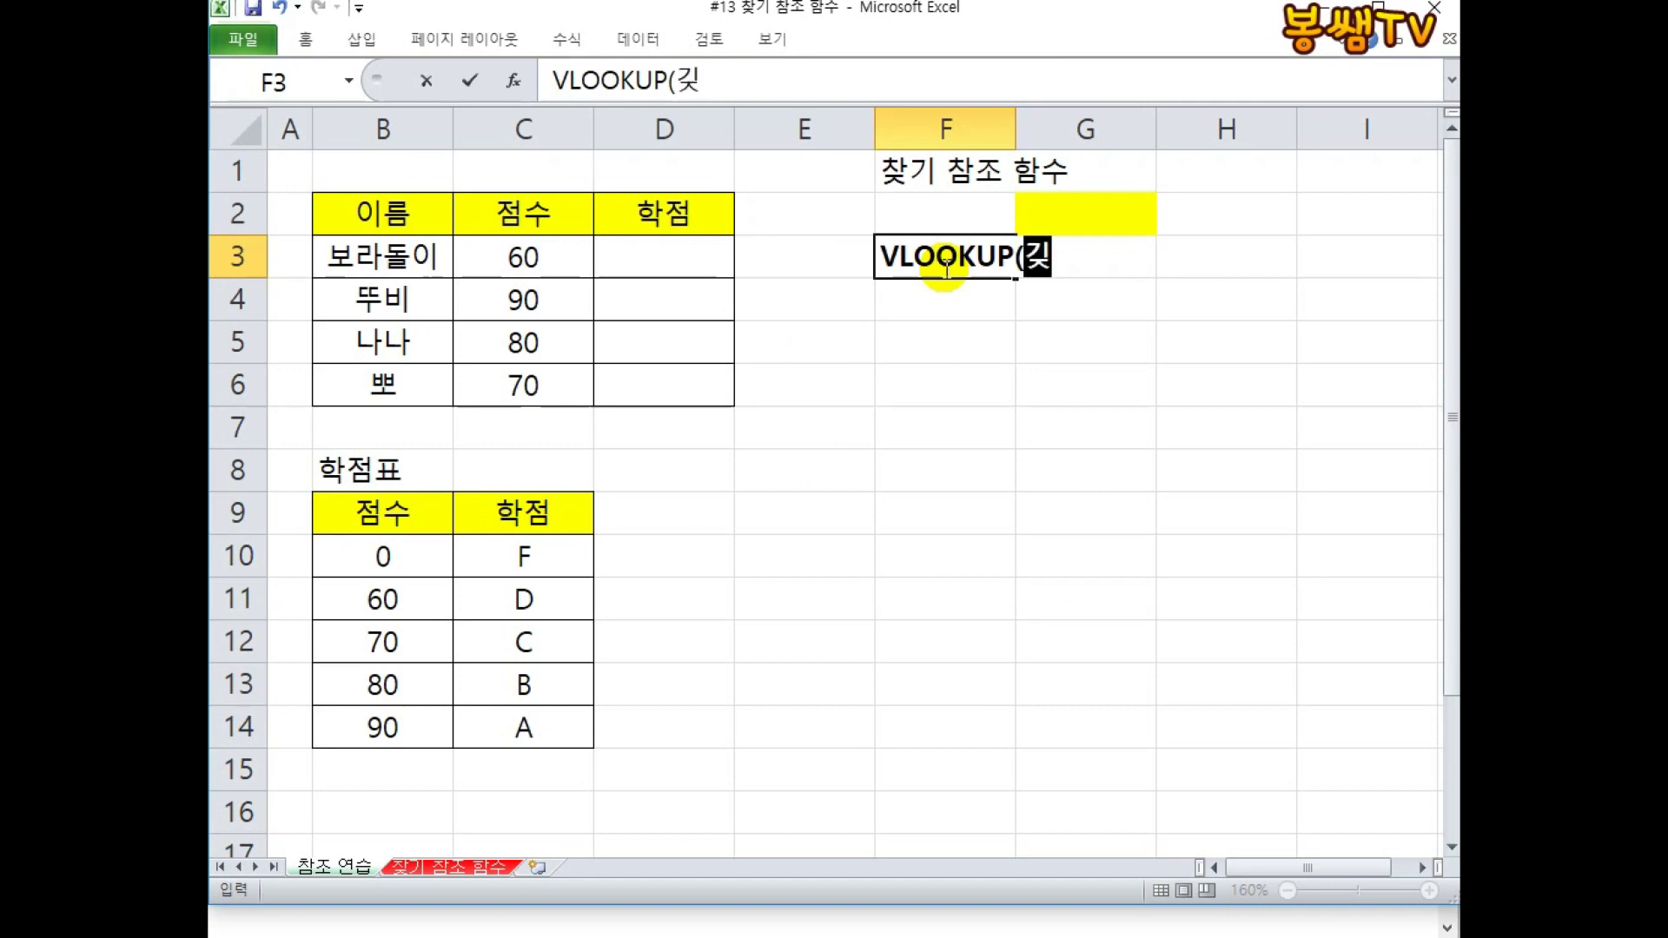
type("참조영역")
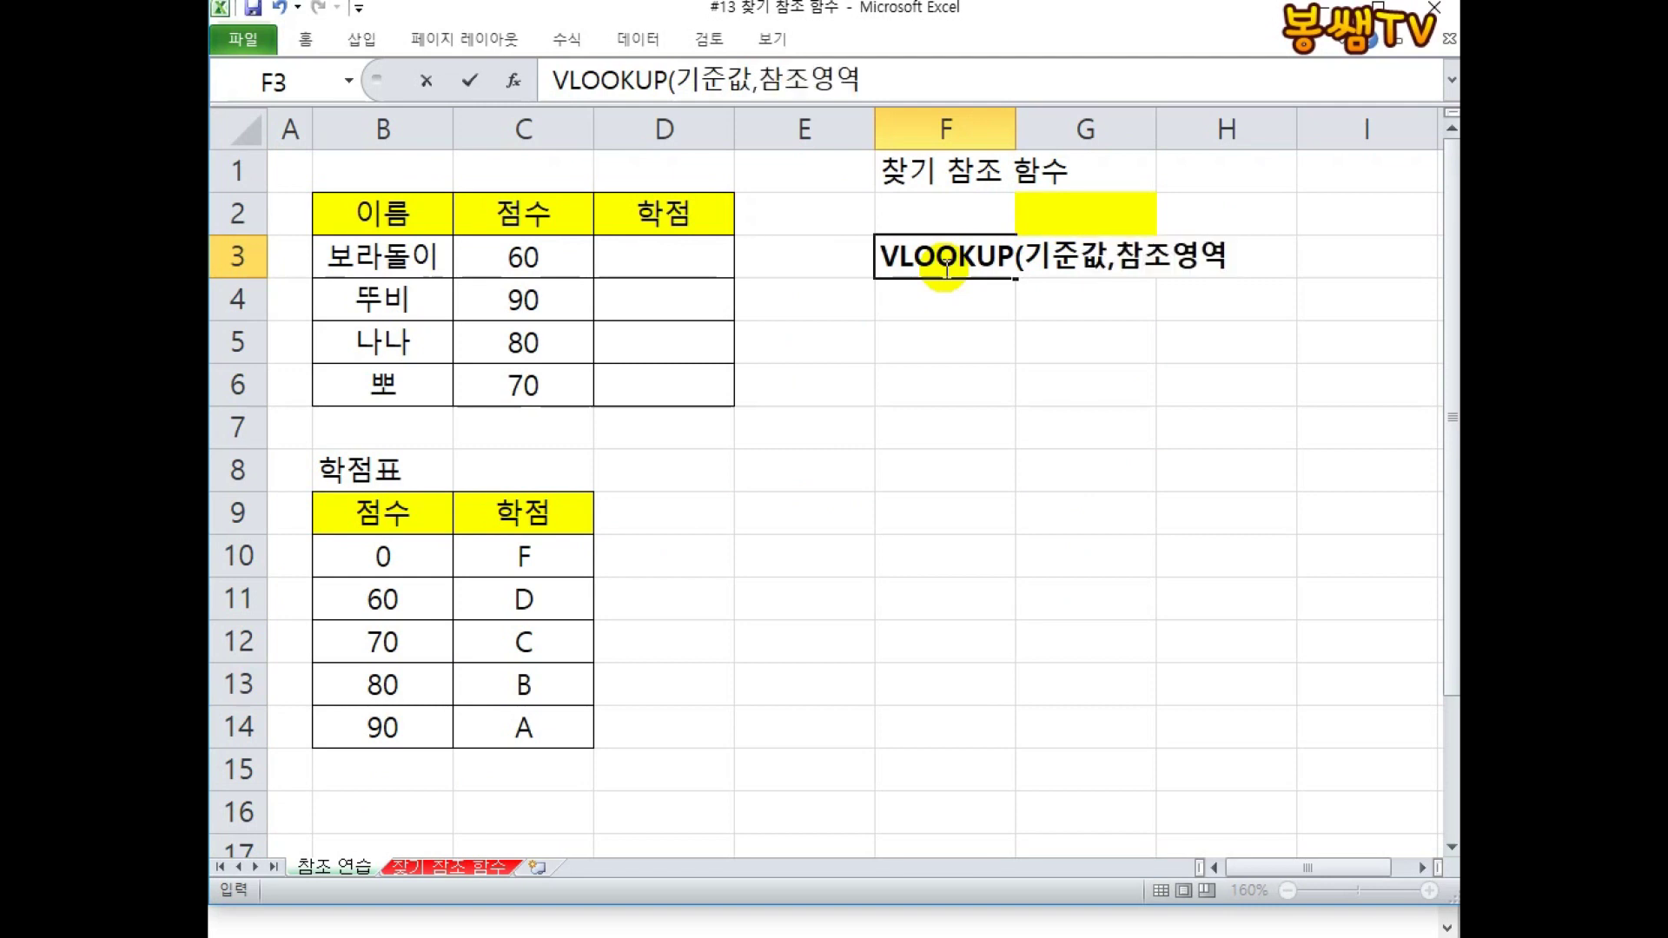
key("Return")
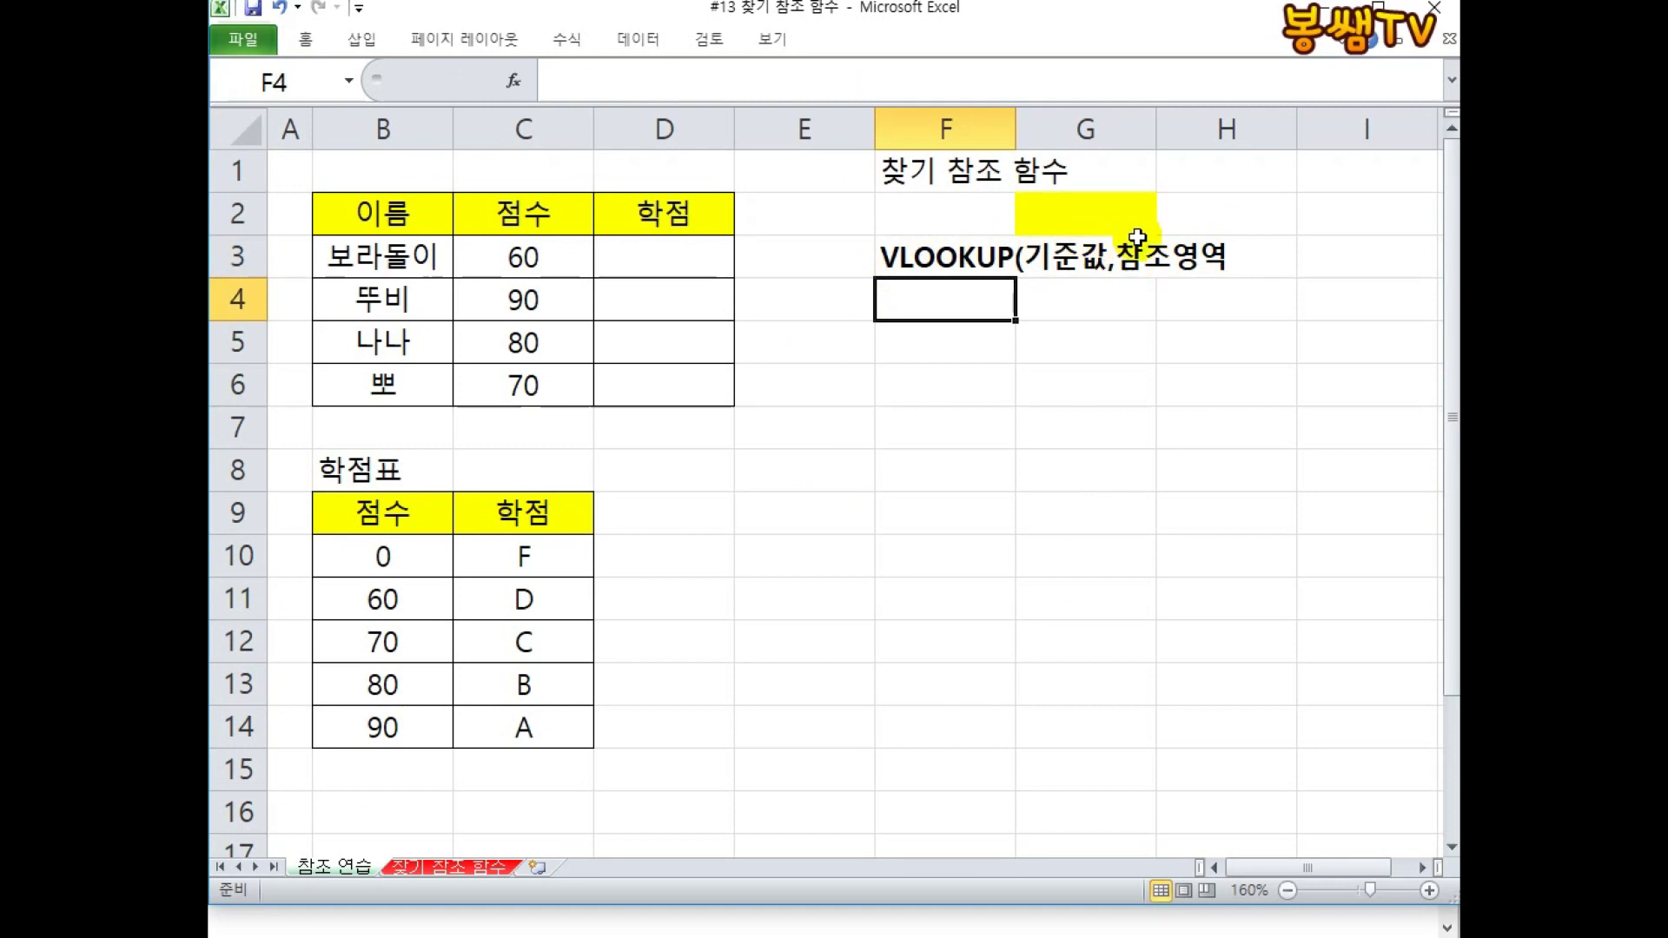
Step: Enter the note "총 인수 4가지" in the yellow cell G2
left_click(1091, 220)
type("총 인")
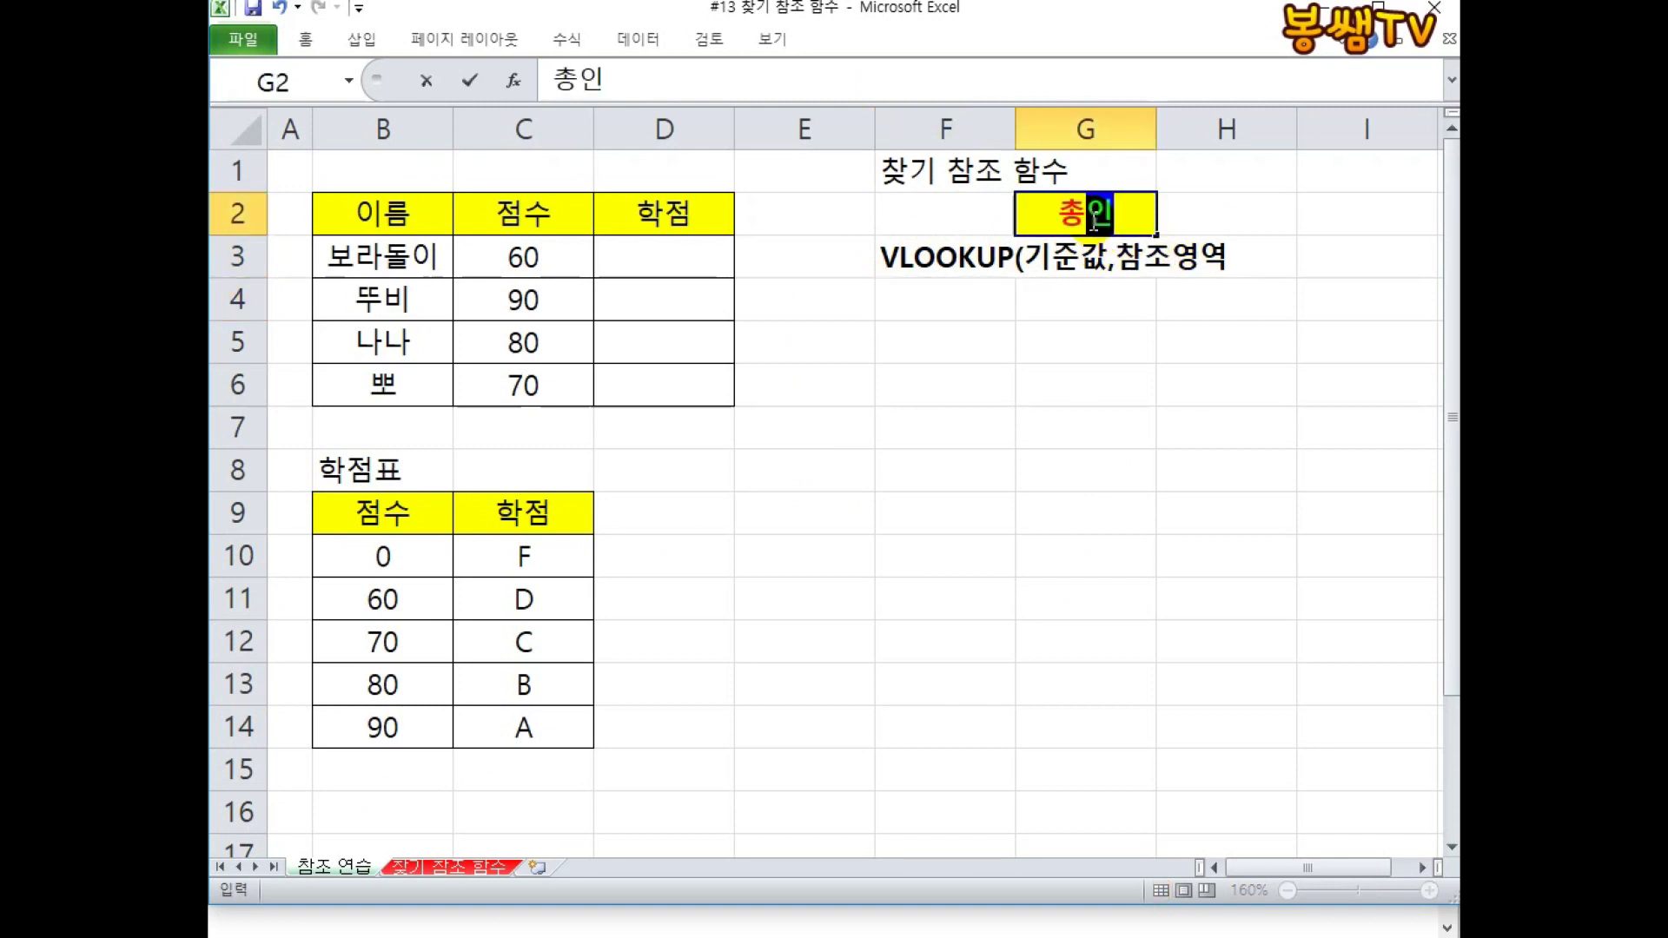
type("수")
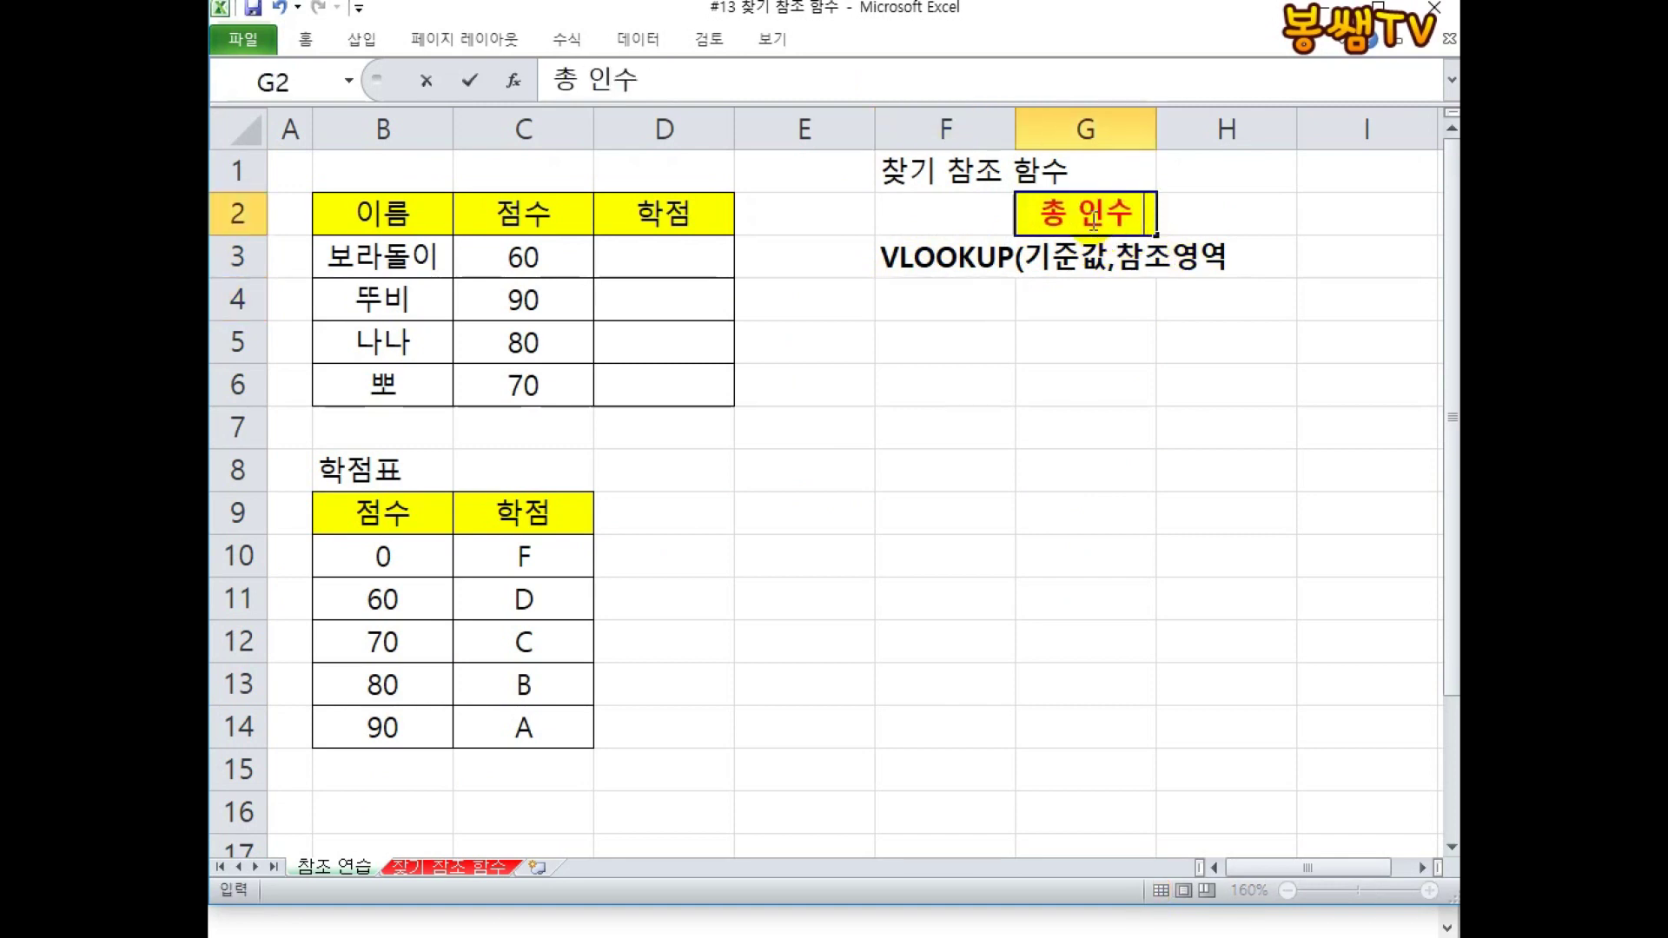
type(" 4ㄱ가지")
key("Return")
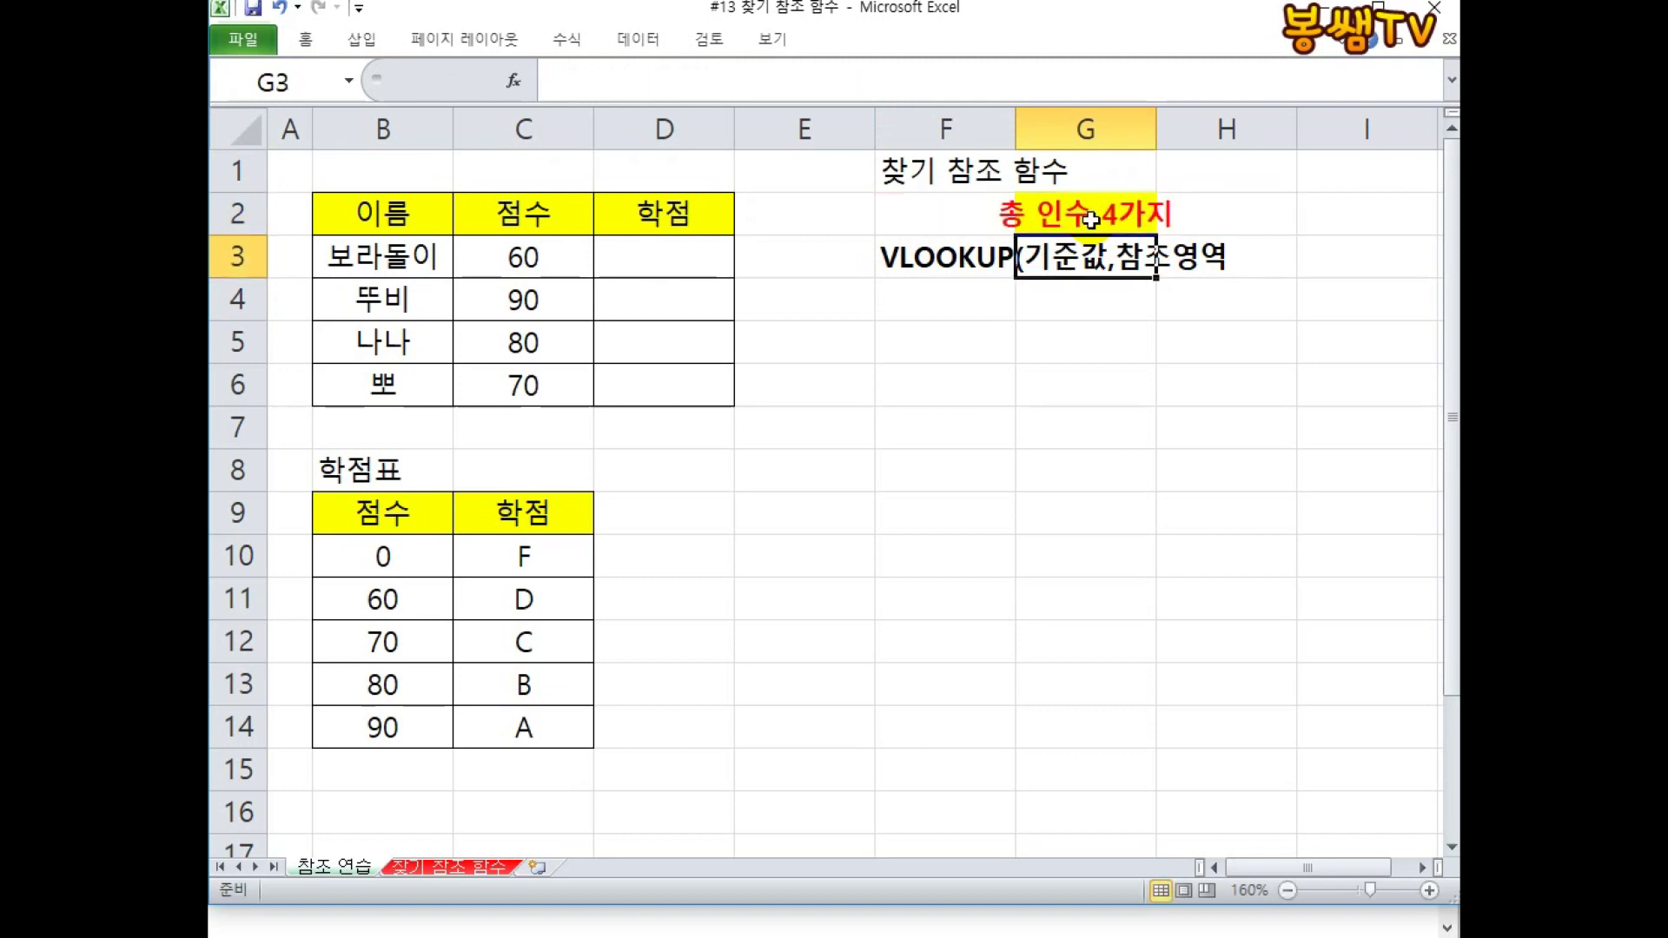
Step: Enter the note "심부름꾼(유딩)" in cell F5, below the VLOOKUP syntax note
left_click(970, 263)
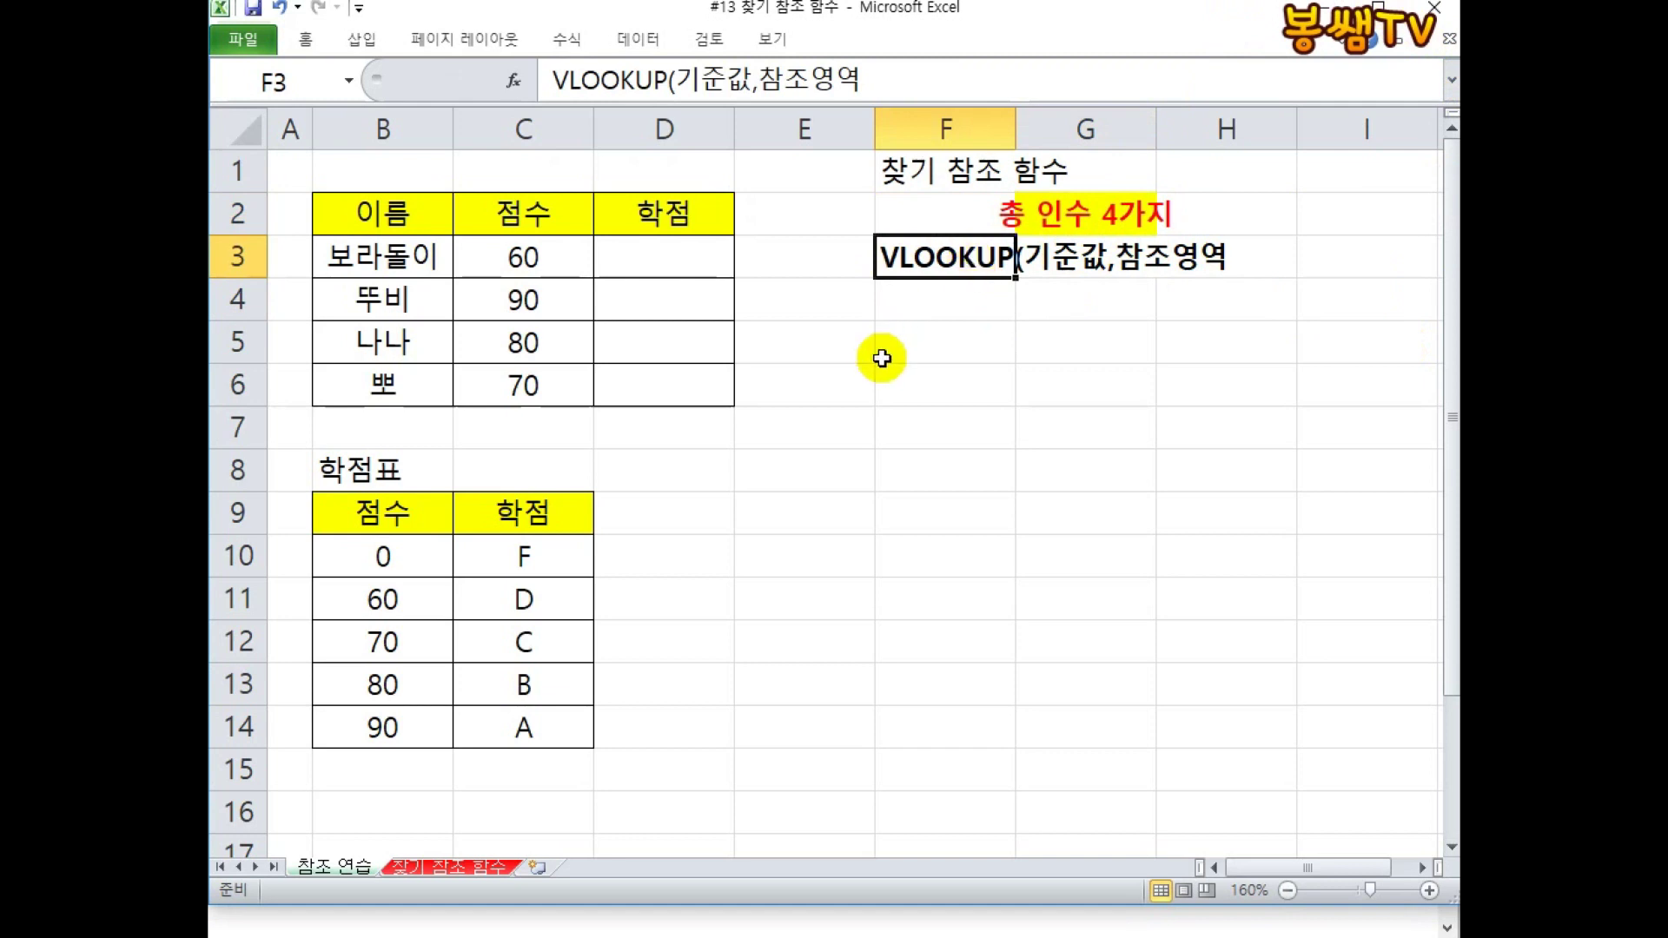
left_click(930, 346)
type("심불")
type("름꾼(")
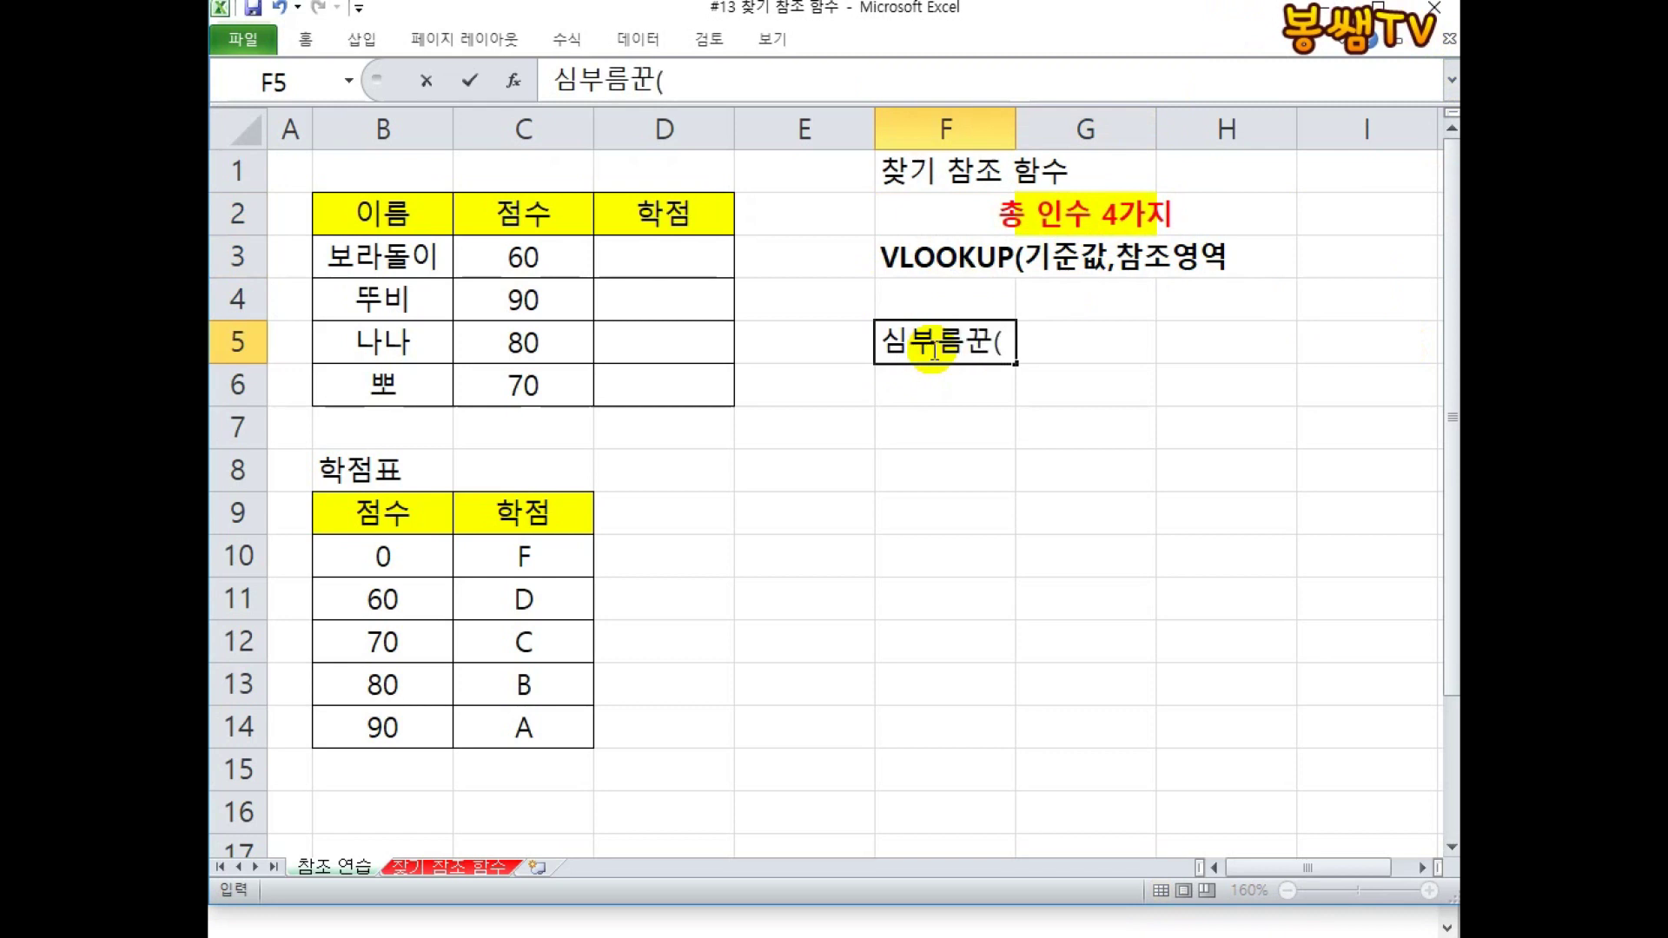
type("유딩)")
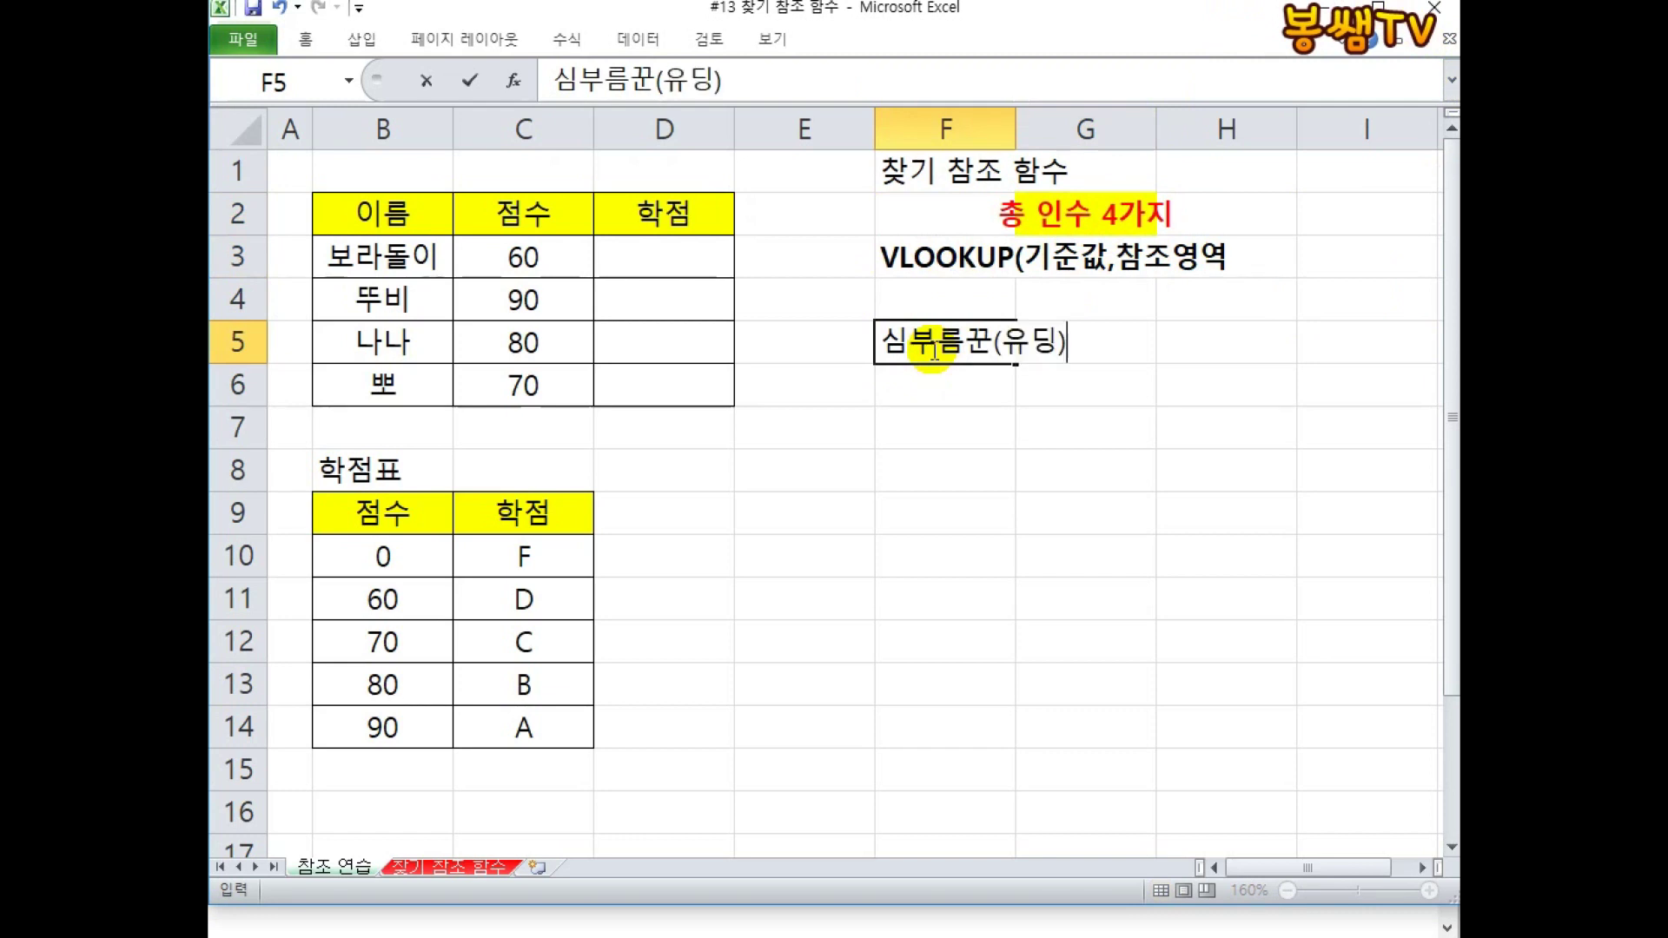
key("Return")
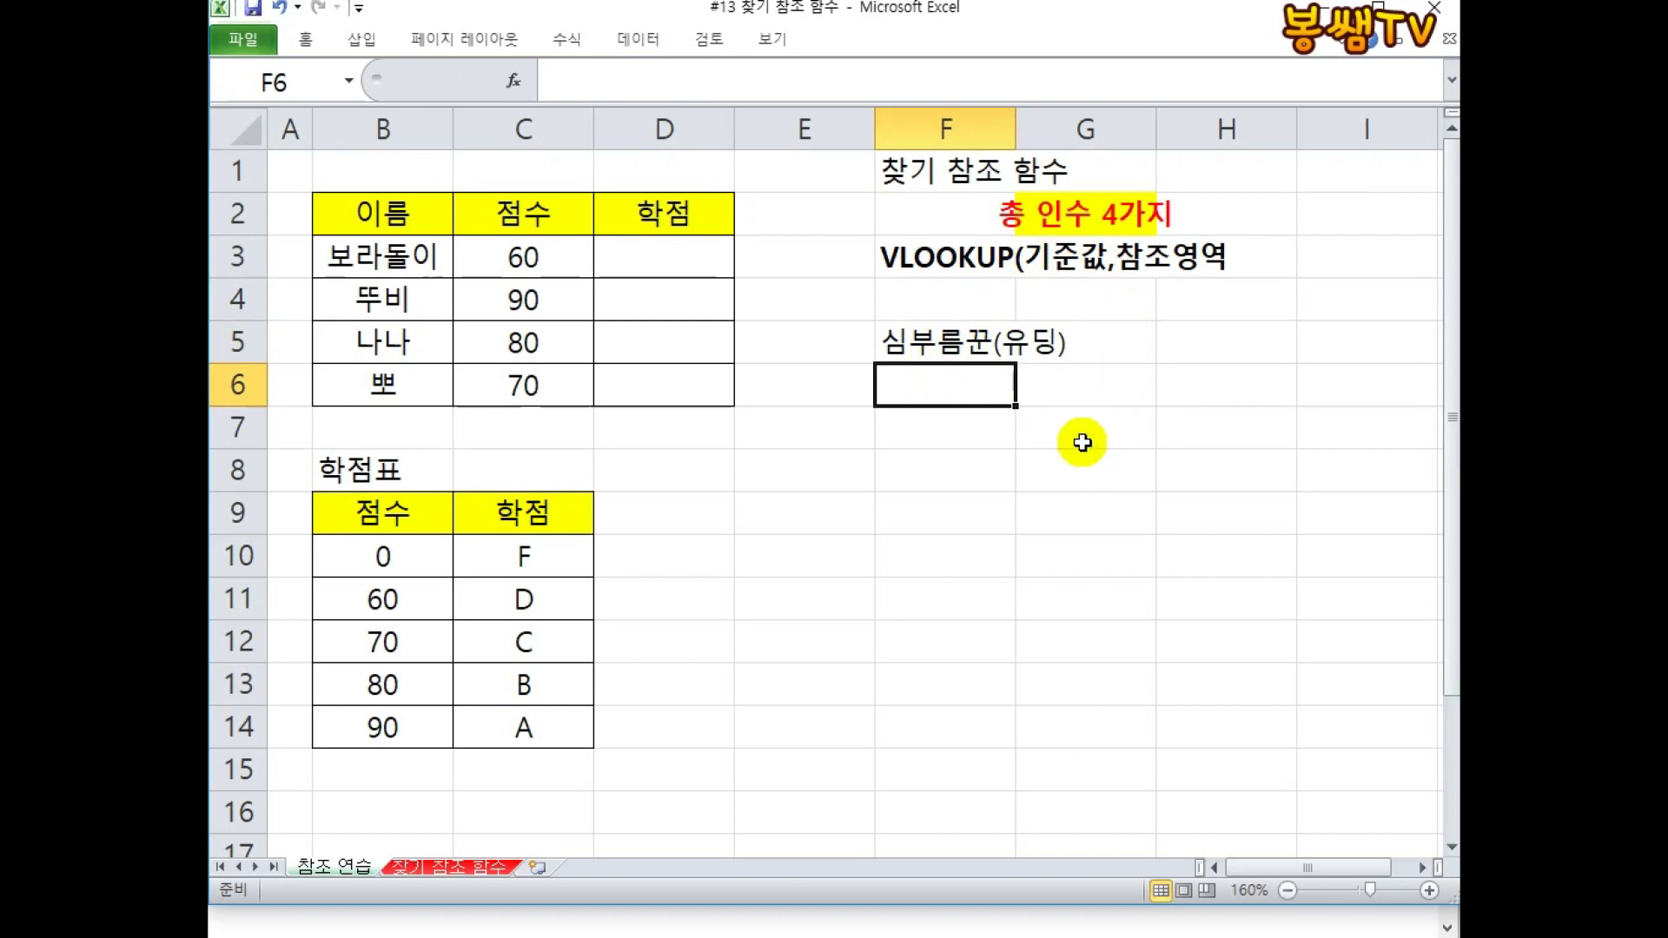
left_click(961, 259)
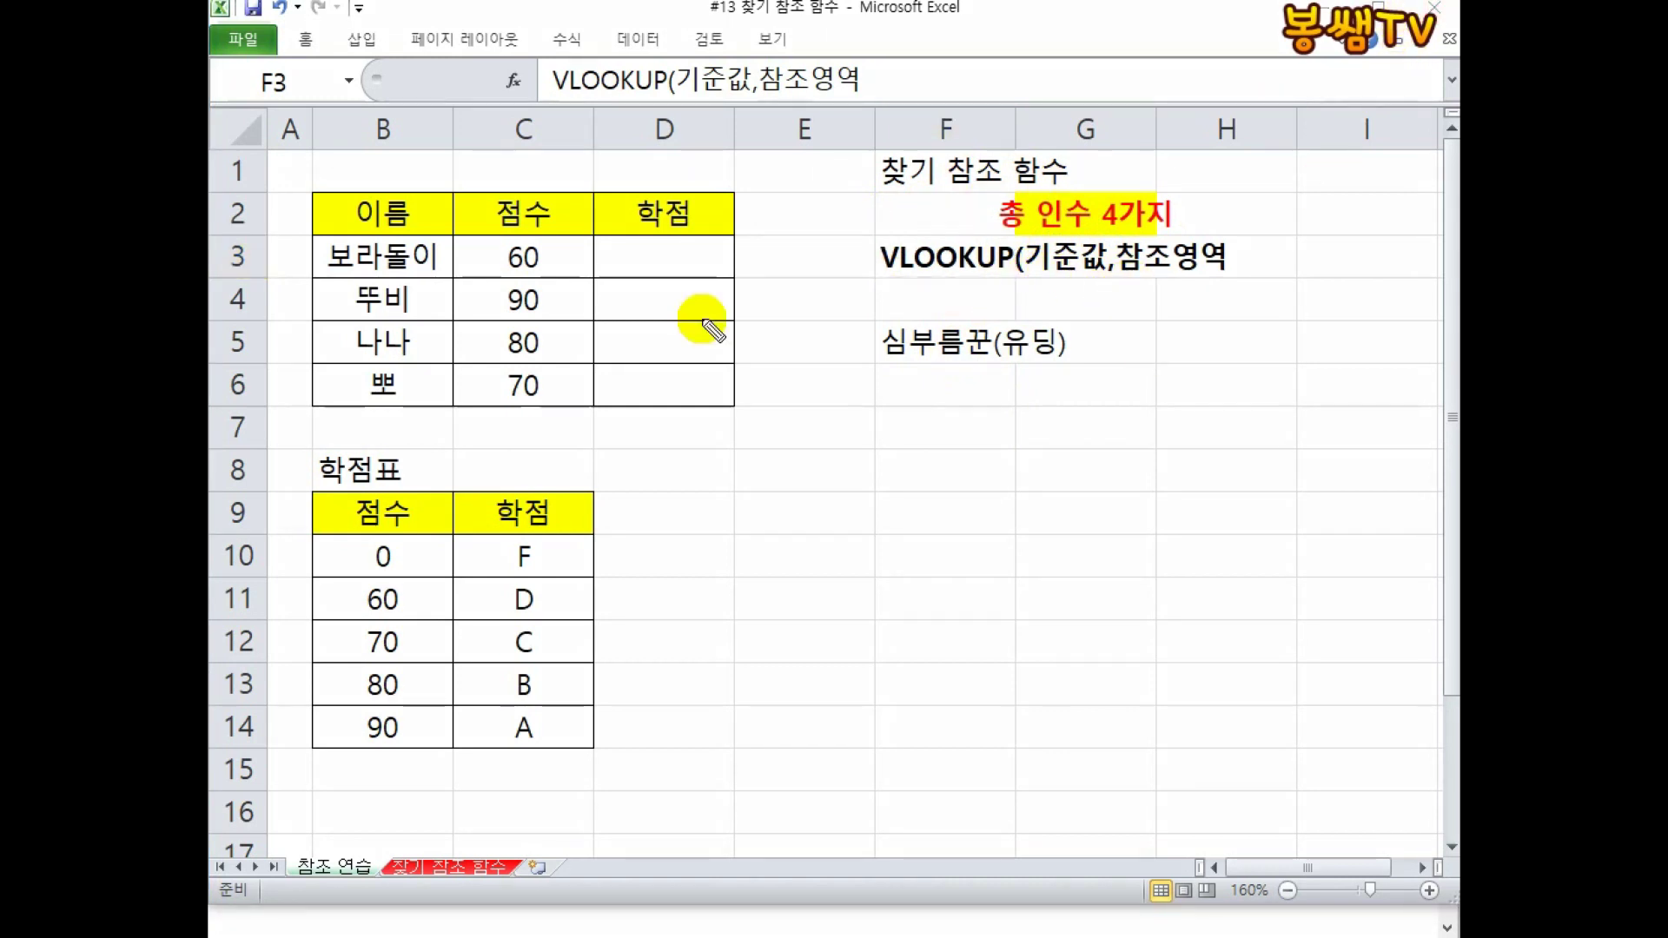
mouse_move(1040, 236)
left_mouse_down()
mouse_move(1038, 295)
mouse_move(1117, 295)
mouse_move(1040, 233)
left_mouse_up()
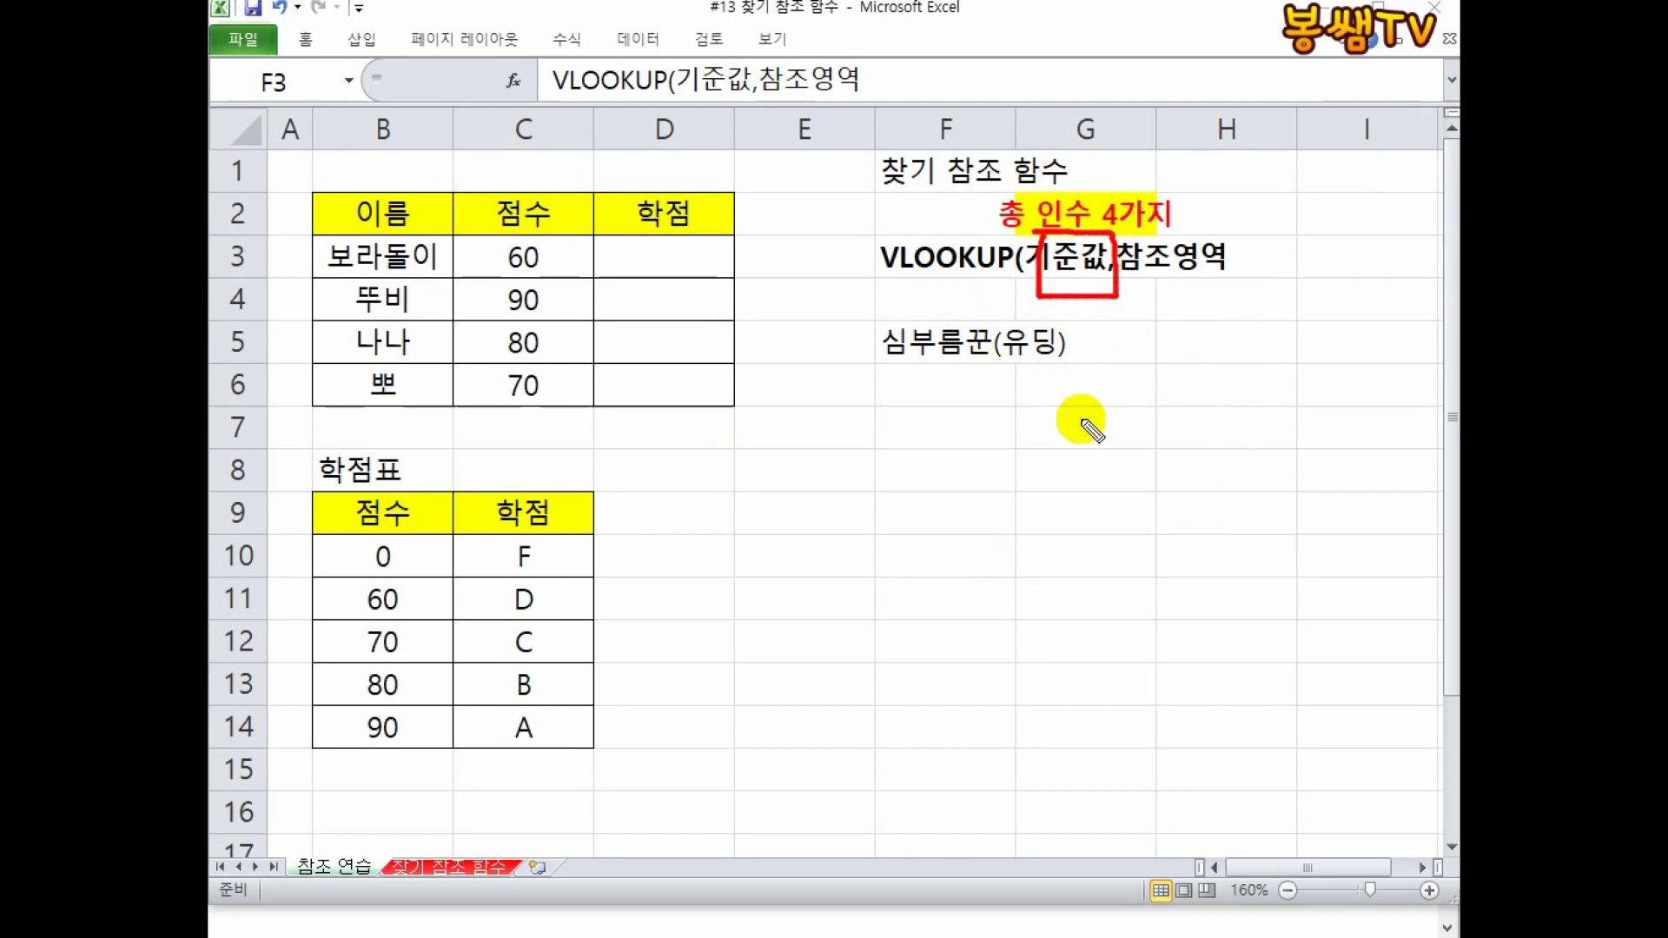
left_click_drag(1075, 271, 1006, 395)
mouse_move(1025, 301)
left_mouse_down()
mouse_move(1075, 272)
mouse_move(1080, 326)
mouse_move(1225, 278)
left_mouse_up()
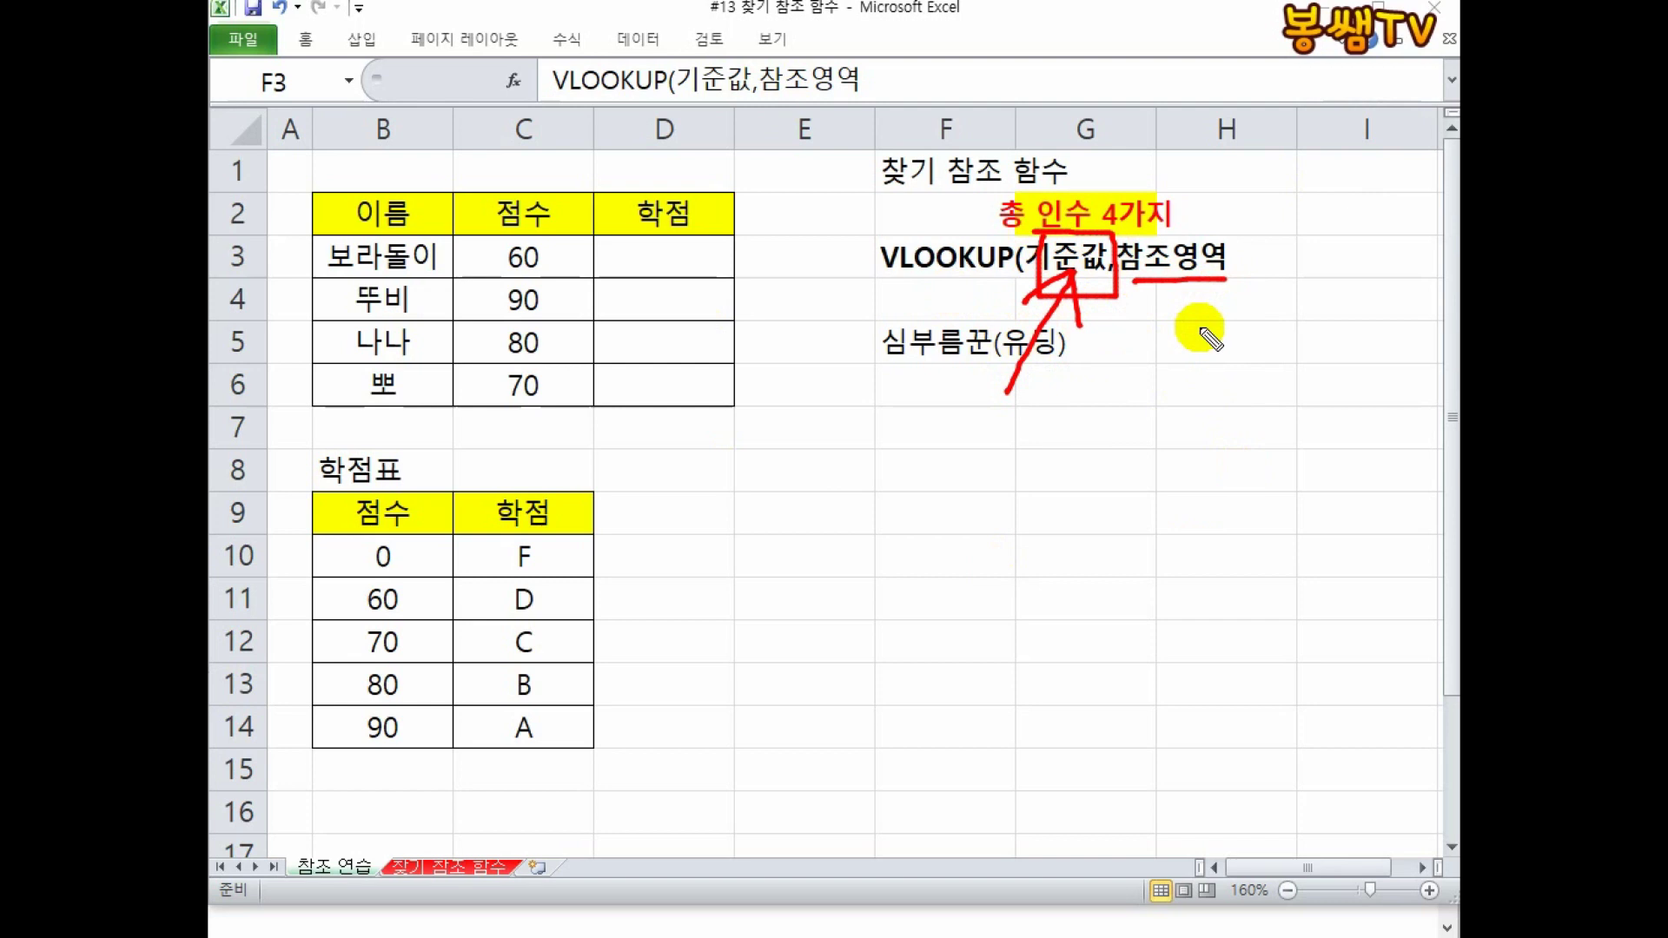
left_click_drag(1101, 375, 847, 339)
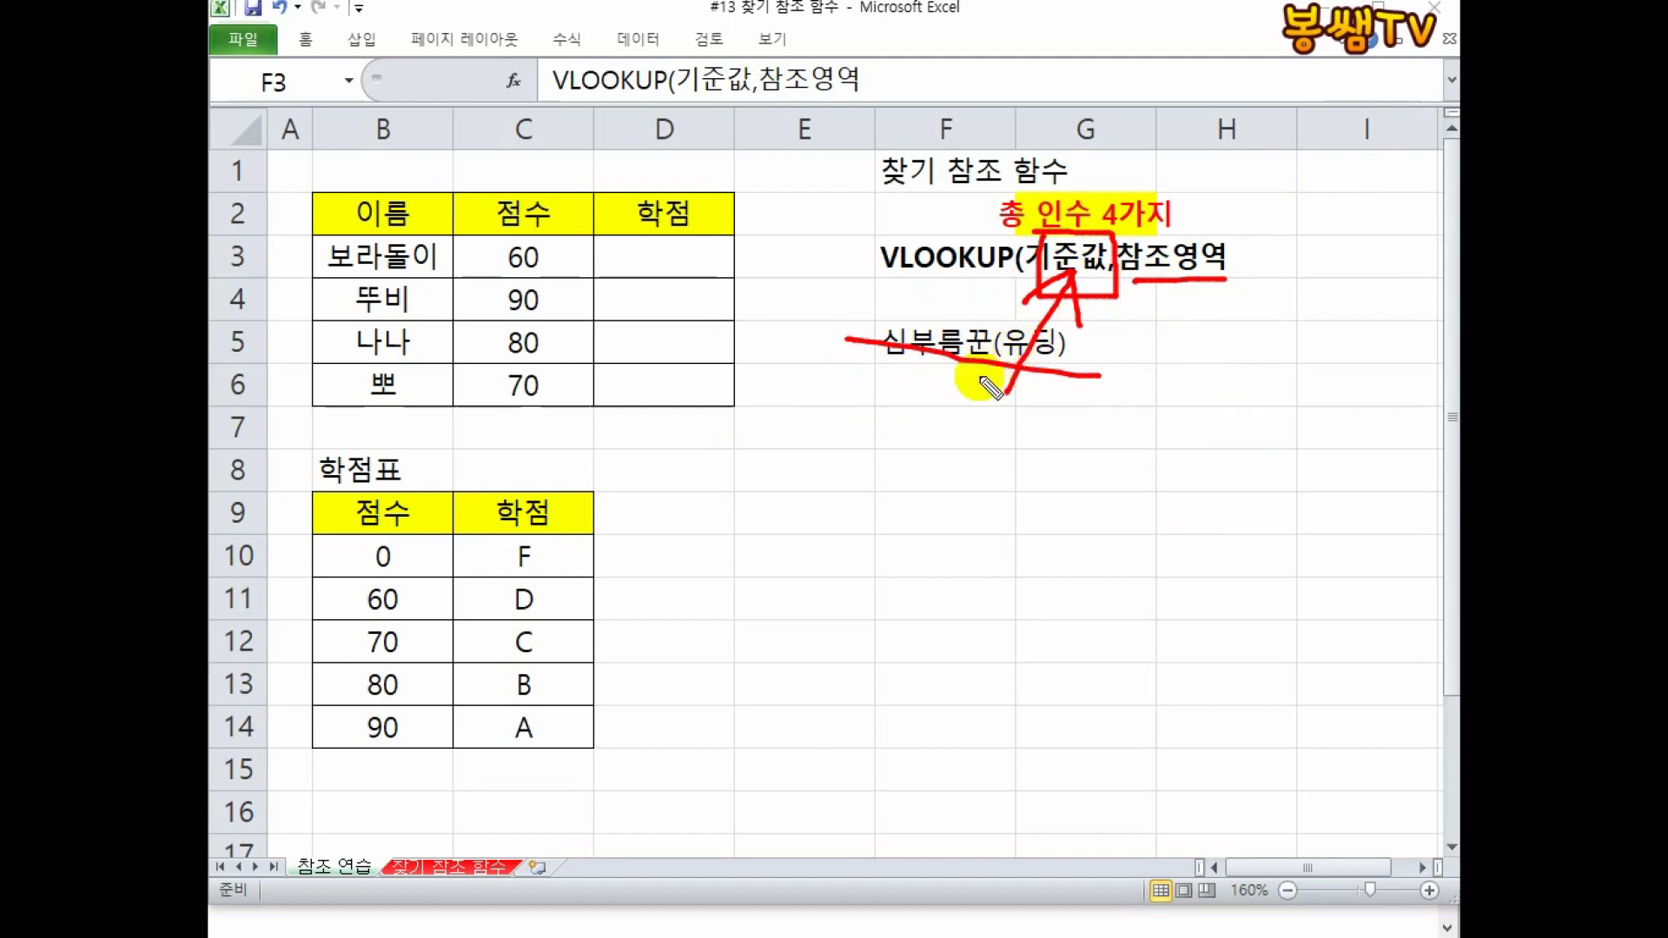
left_click_drag(855, 393, 1098, 387)
mouse_move(1134, 269)
left_mouse_down()
mouse_move(1230, 261)
mouse_move(1129, 231)
mouse_move(1175, 289)
mouse_move(1148, 379)
mouse_move(1206, 384)
left_mouse_up()
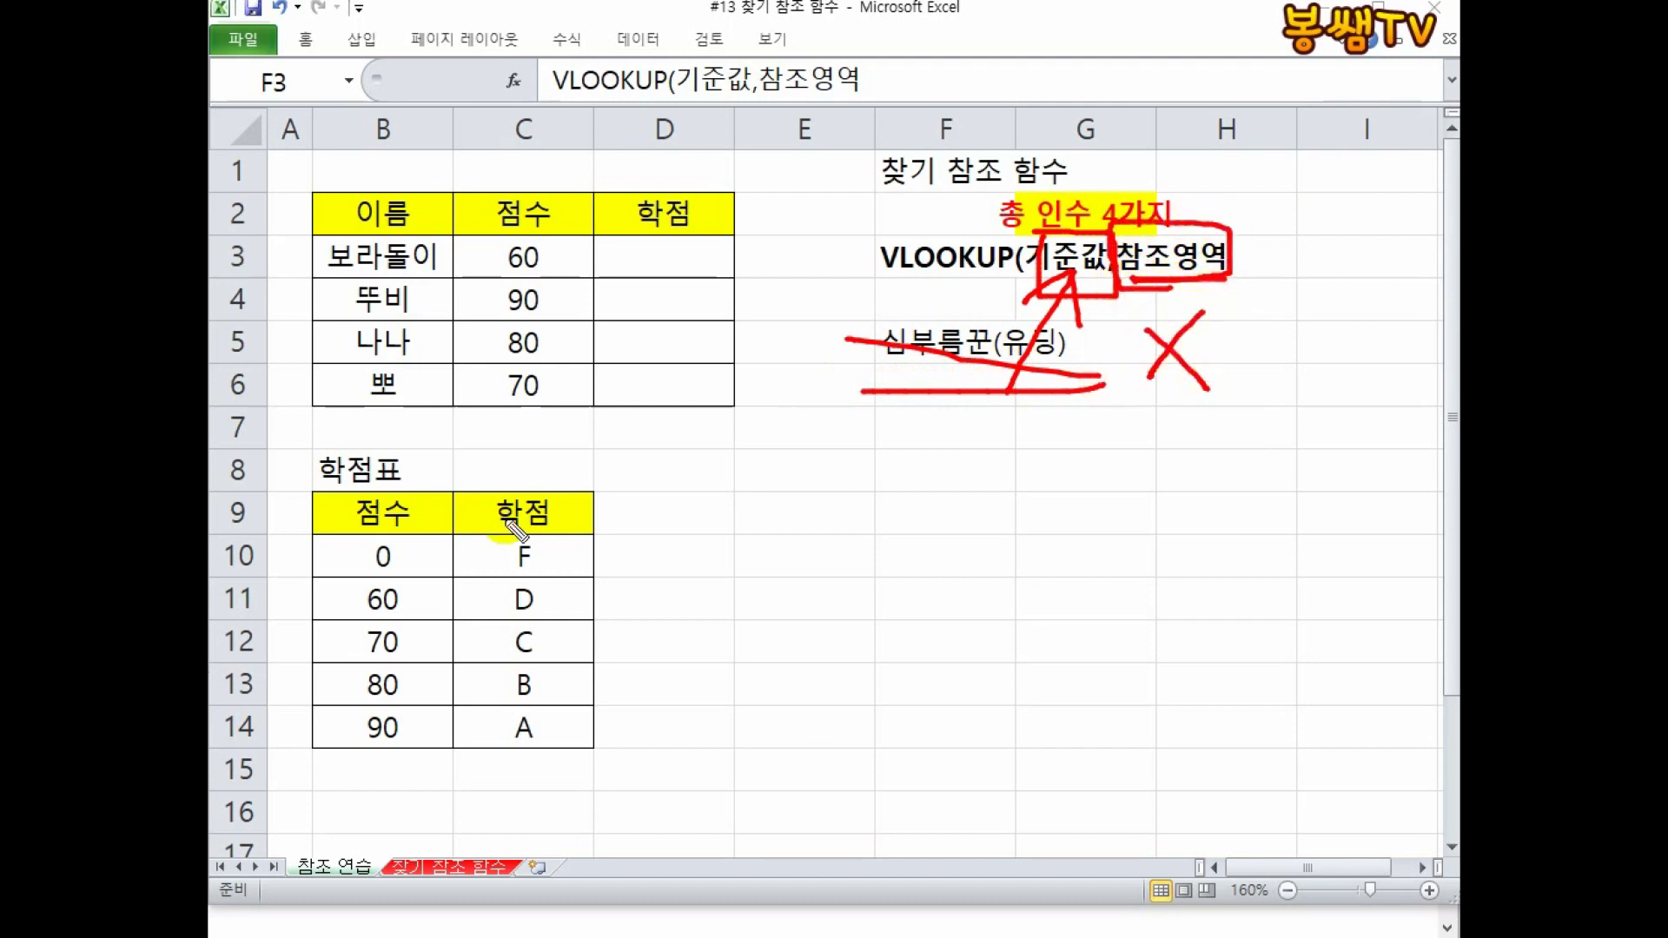
mouse_move(917, 420)
left_mouse_down()
mouse_move(921, 491)
mouse_move(882, 526)
left_mouse_up()
mouse_move(914, 619)
left_mouse_down()
mouse_move(861, 769)
mouse_move(924, 696)
mouse_move(849, 790)
left_mouse_up()
mouse_move(1065, 717)
left_mouse_down()
mouse_move(1067, 754)
mouse_move(1065, 739)
mouse_move(1091, 763)
mouse_move(998, 801)
mouse_move(1151, 790)
mouse_move(1105, 798)
left_mouse_up()
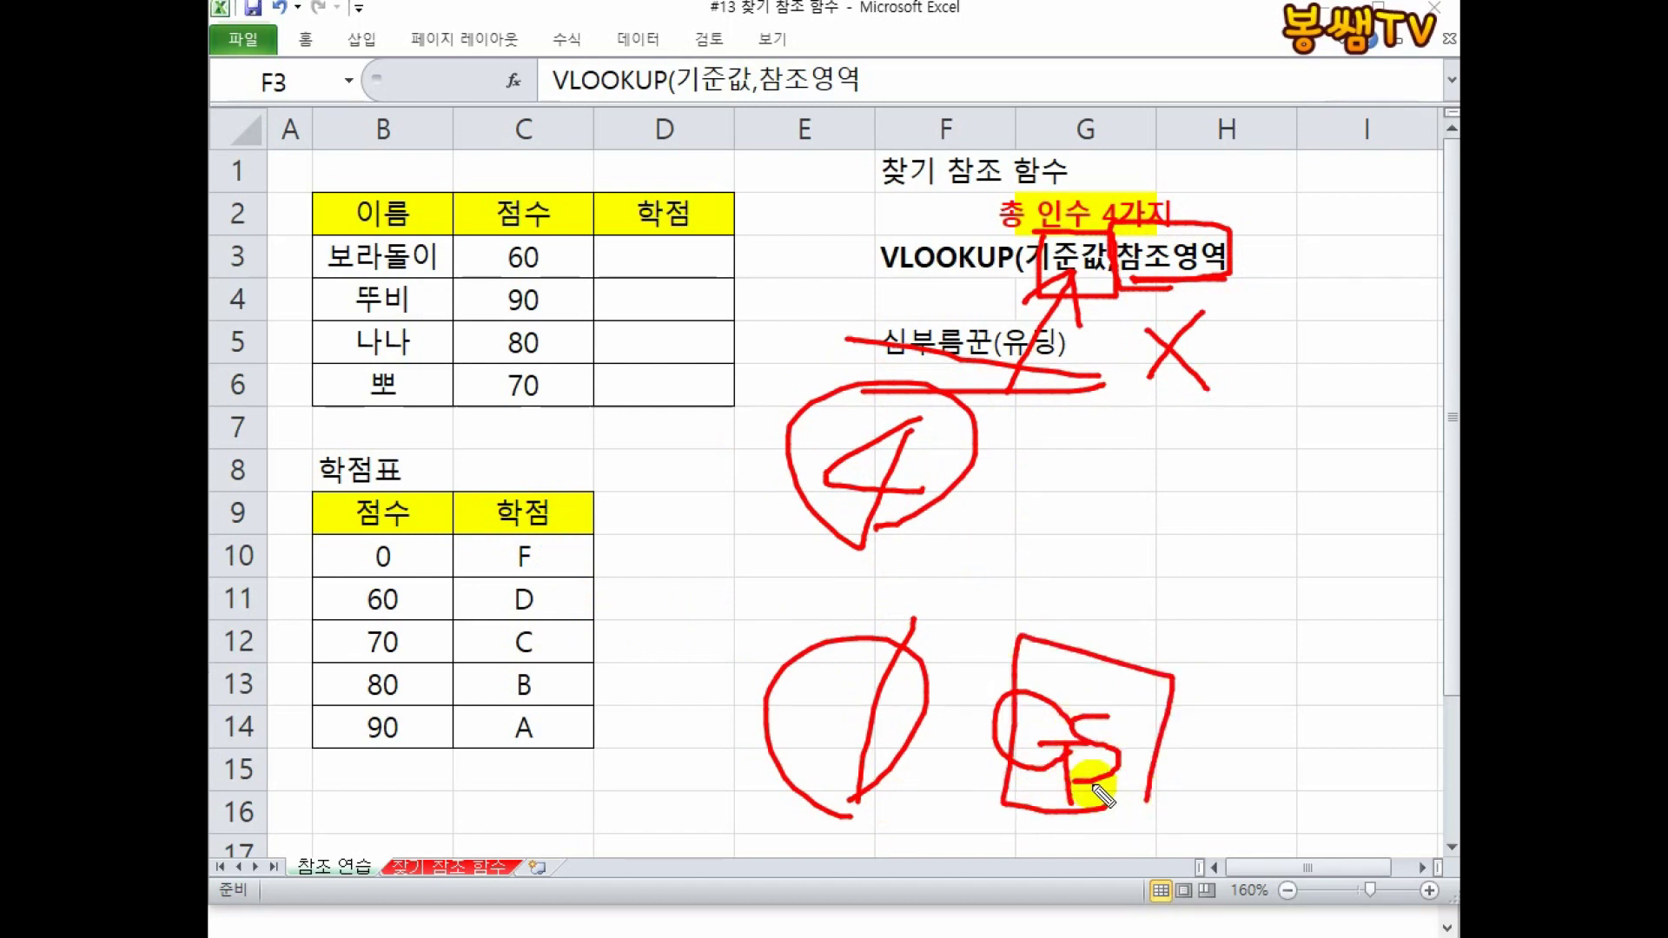
left_click_drag(1077, 372, 853, 363)
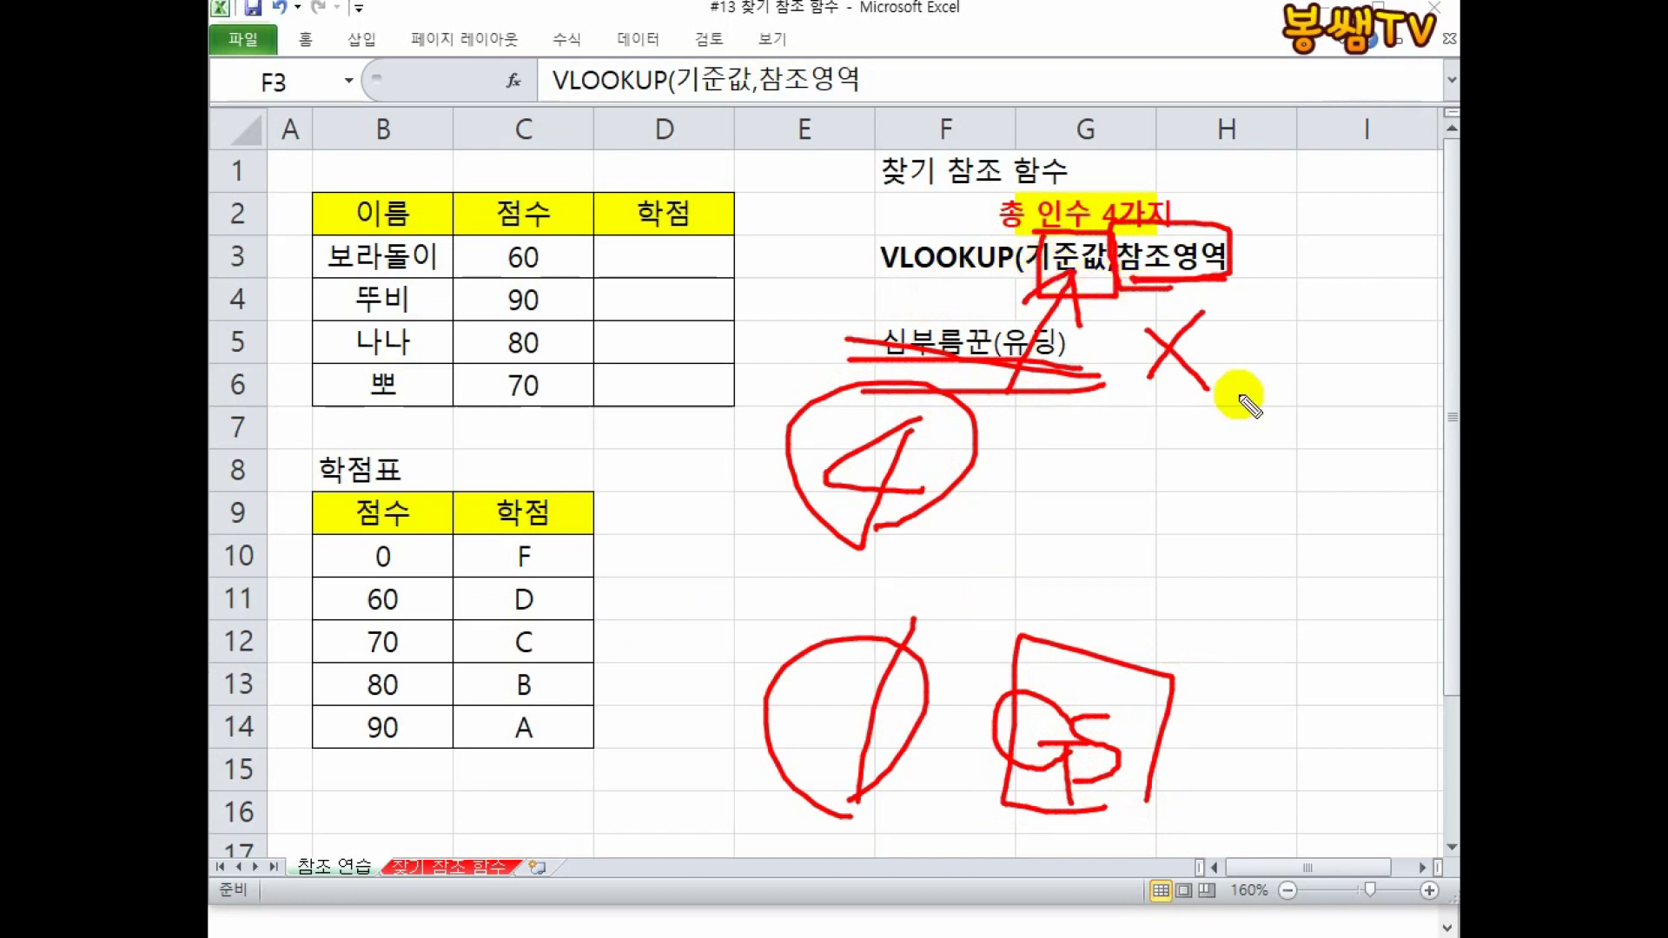
mouse_move(877, 795)
left_mouse_down()
mouse_move(785, 634)
mouse_move(935, 773)
left_mouse_up()
mouse_move(1034, 630)
left_mouse_down()
mouse_move(1162, 727)
mouse_move(961, 640)
left_mouse_up()
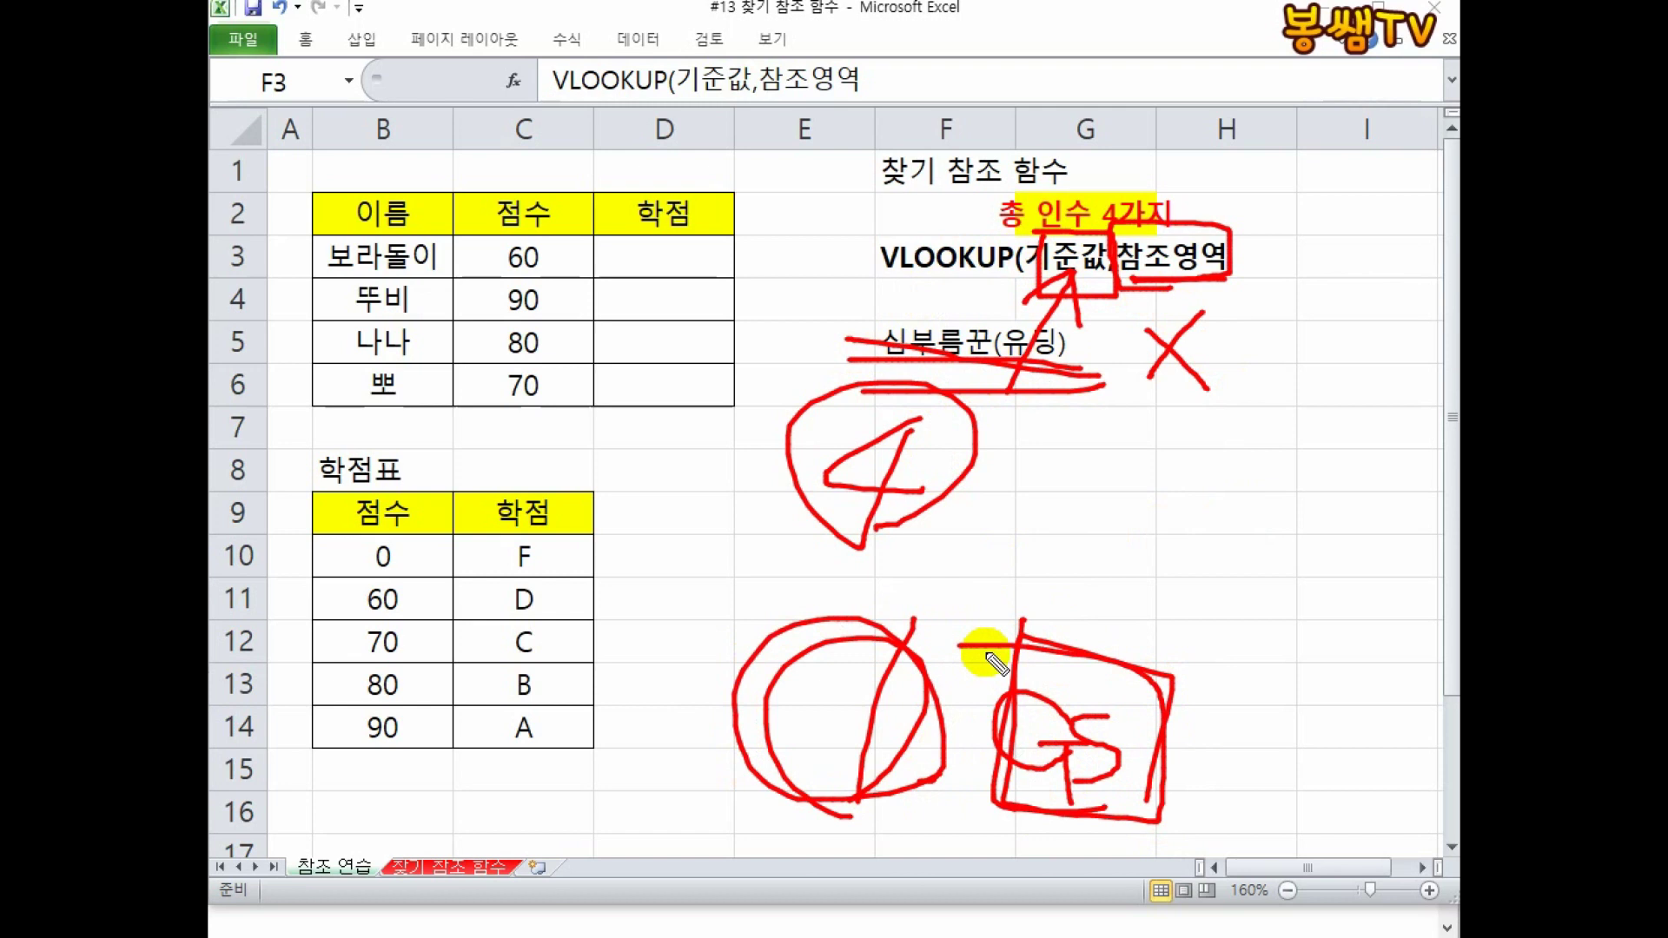
key("Escape")
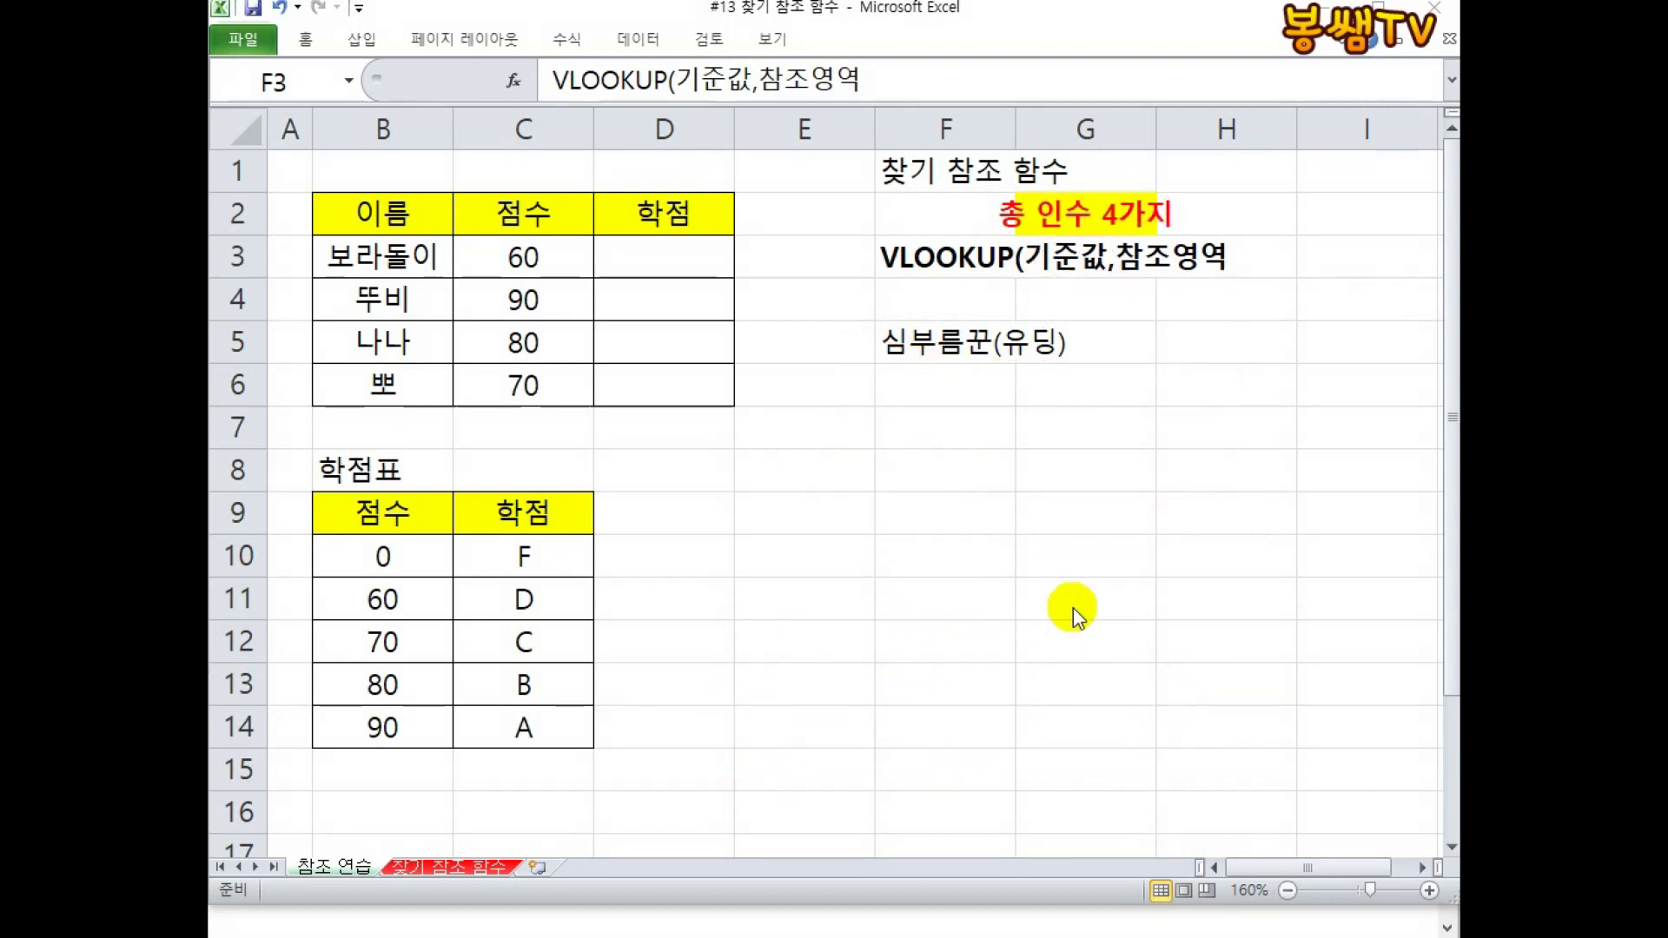
mouse_move(810, 505)
left_mouse_down()
mouse_move(1314, 500)
mouse_move(1318, 860)
mouse_move(838, 868)
mouse_move(824, 499)
mouse_move(663, 692)
mouse_move(908, 695)
mouse_move(719, 551)
mouse_move(793, 644)
mouse_move(721, 660)
left_mouse_up()
mouse_move(843, 498)
left_mouse_down()
mouse_move(1240, 476)
mouse_move(1333, 790)
mouse_move(857, 886)
mouse_move(808, 588)
mouse_move(837, 480)
left_mouse_up()
mouse_move(1298, 489)
left_mouse_down()
mouse_move(1202, 230)
mouse_move(1241, 228)
left_mouse_up()
mouse_move(1040, 252)
left_mouse_down()
mouse_move(1040, 303)
mouse_move(1100, 233)
mouse_move(1018, 229)
left_mouse_up()
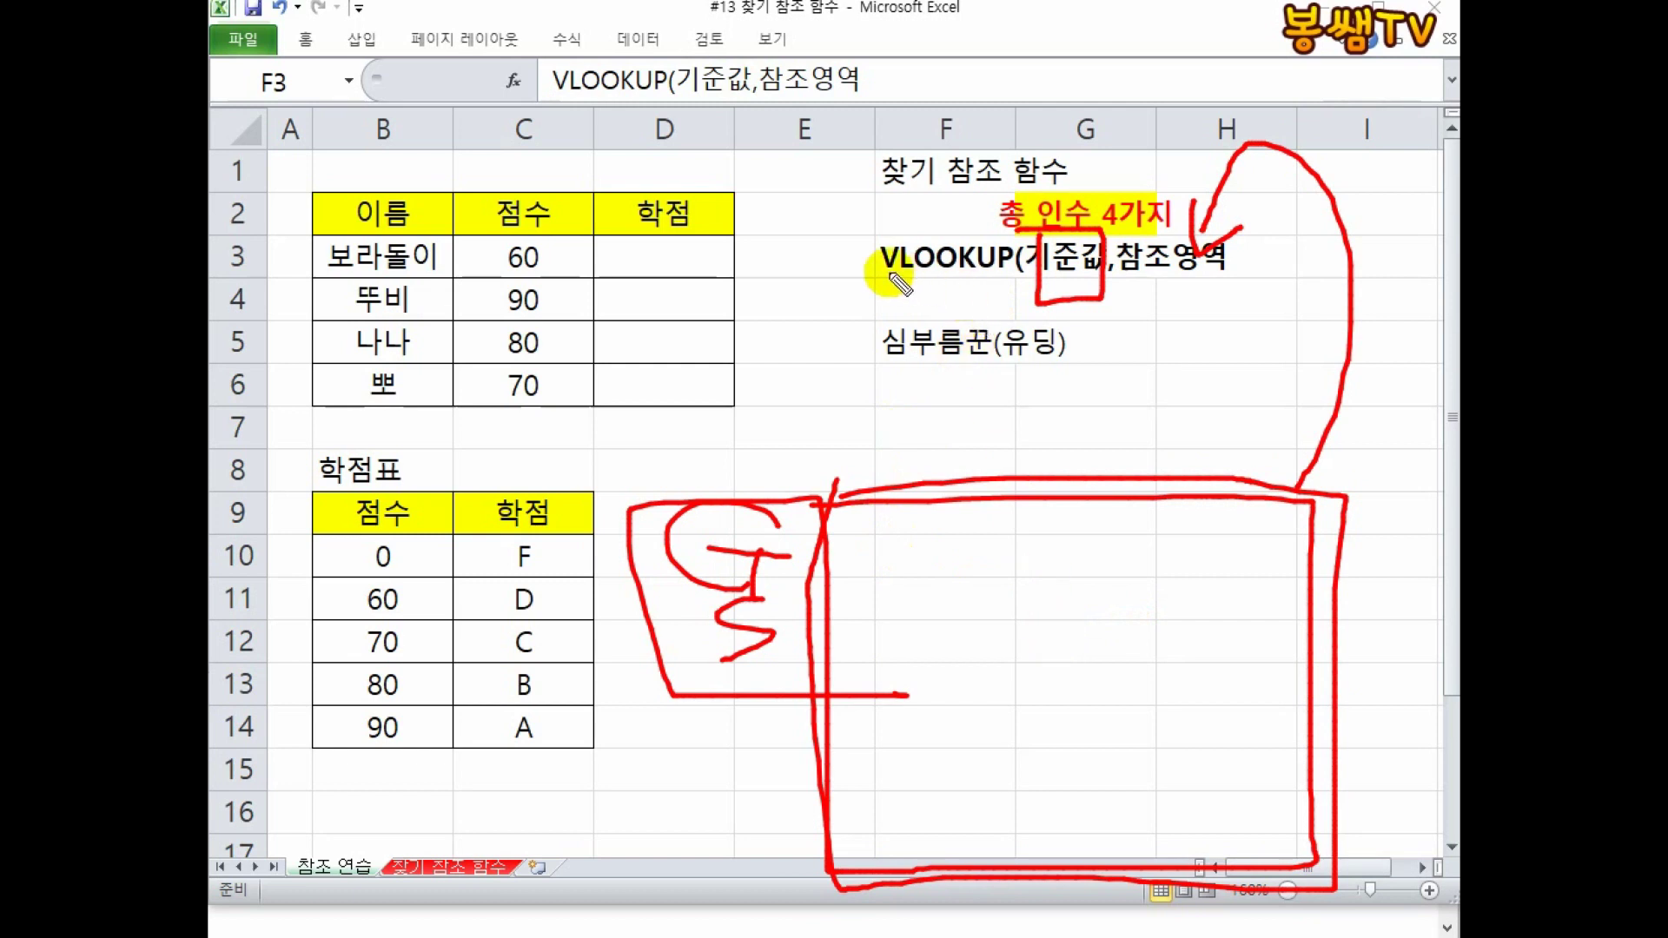
left_click_drag(1074, 219, 1102, 113)
mouse_move(886, 228)
left_mouse_down()
mouse_move(417, 328)
mouse_move(644, 779)
mouse_move(734, 786)
mouse_move(721, 808)
mouse_move(868, 741)
mouse_move(782, 745)
mouse_move(776, 801)
left_mouse_up()
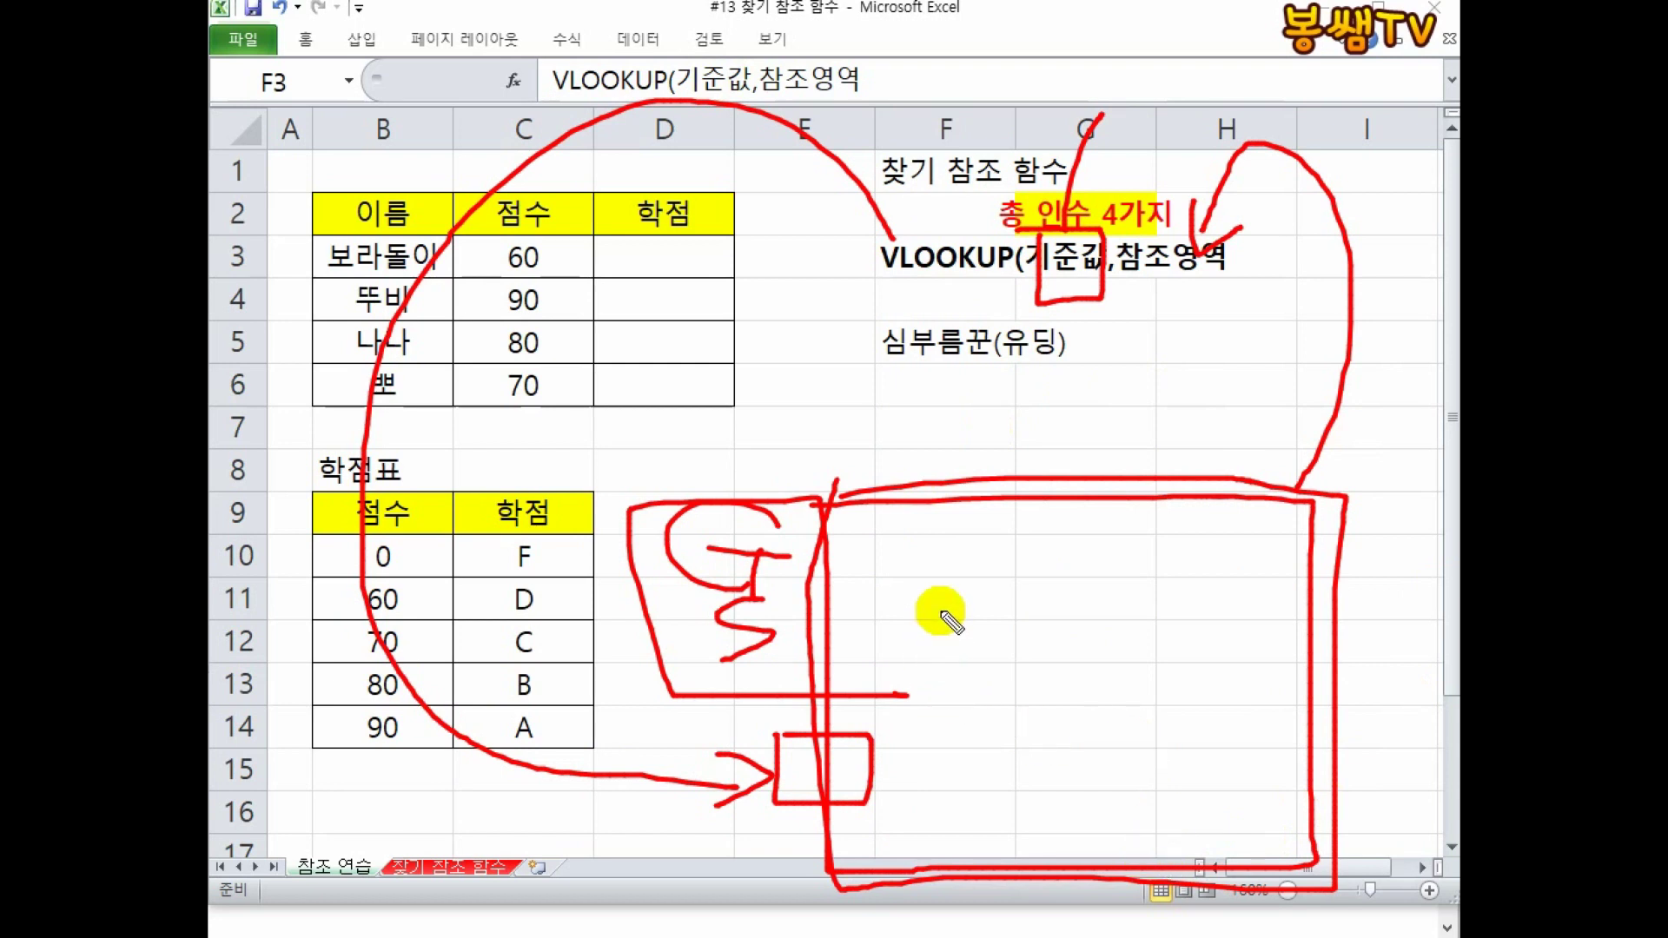
mouse_move(924, 551)
left_mouse_down()
mouse_move(917, 804)
mouse_move(950, 835)
mouse_move(948, 566)
mouse_move(920, 551)
left_mouse_up()
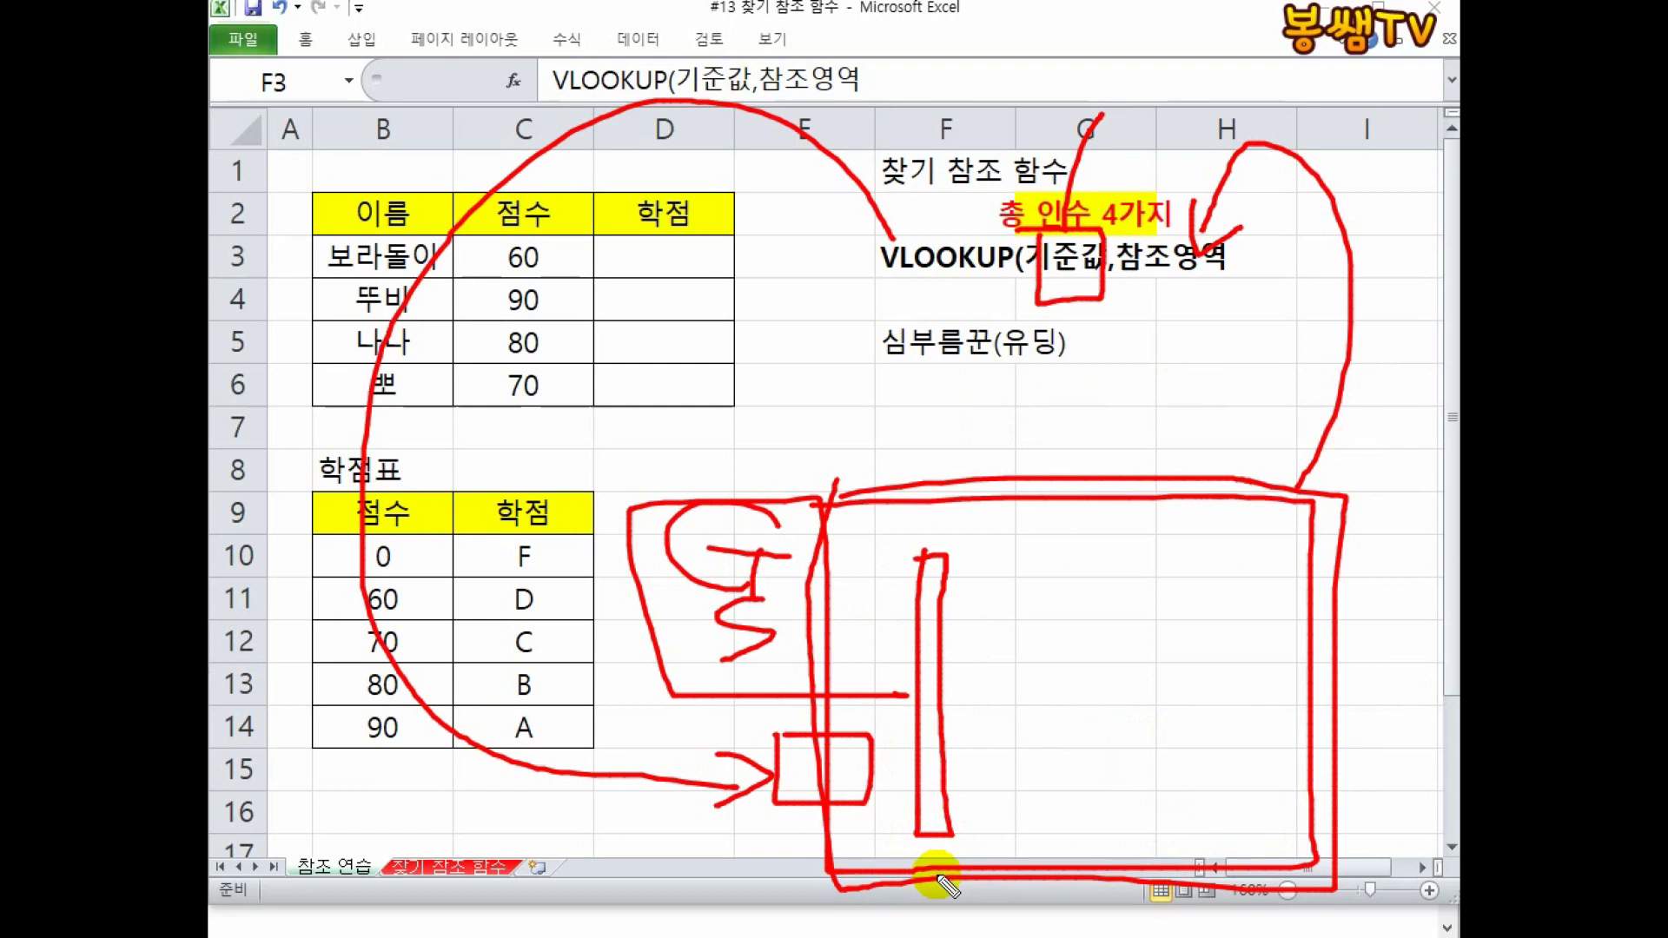
left_click_drag(879, 282, 1004, 282)
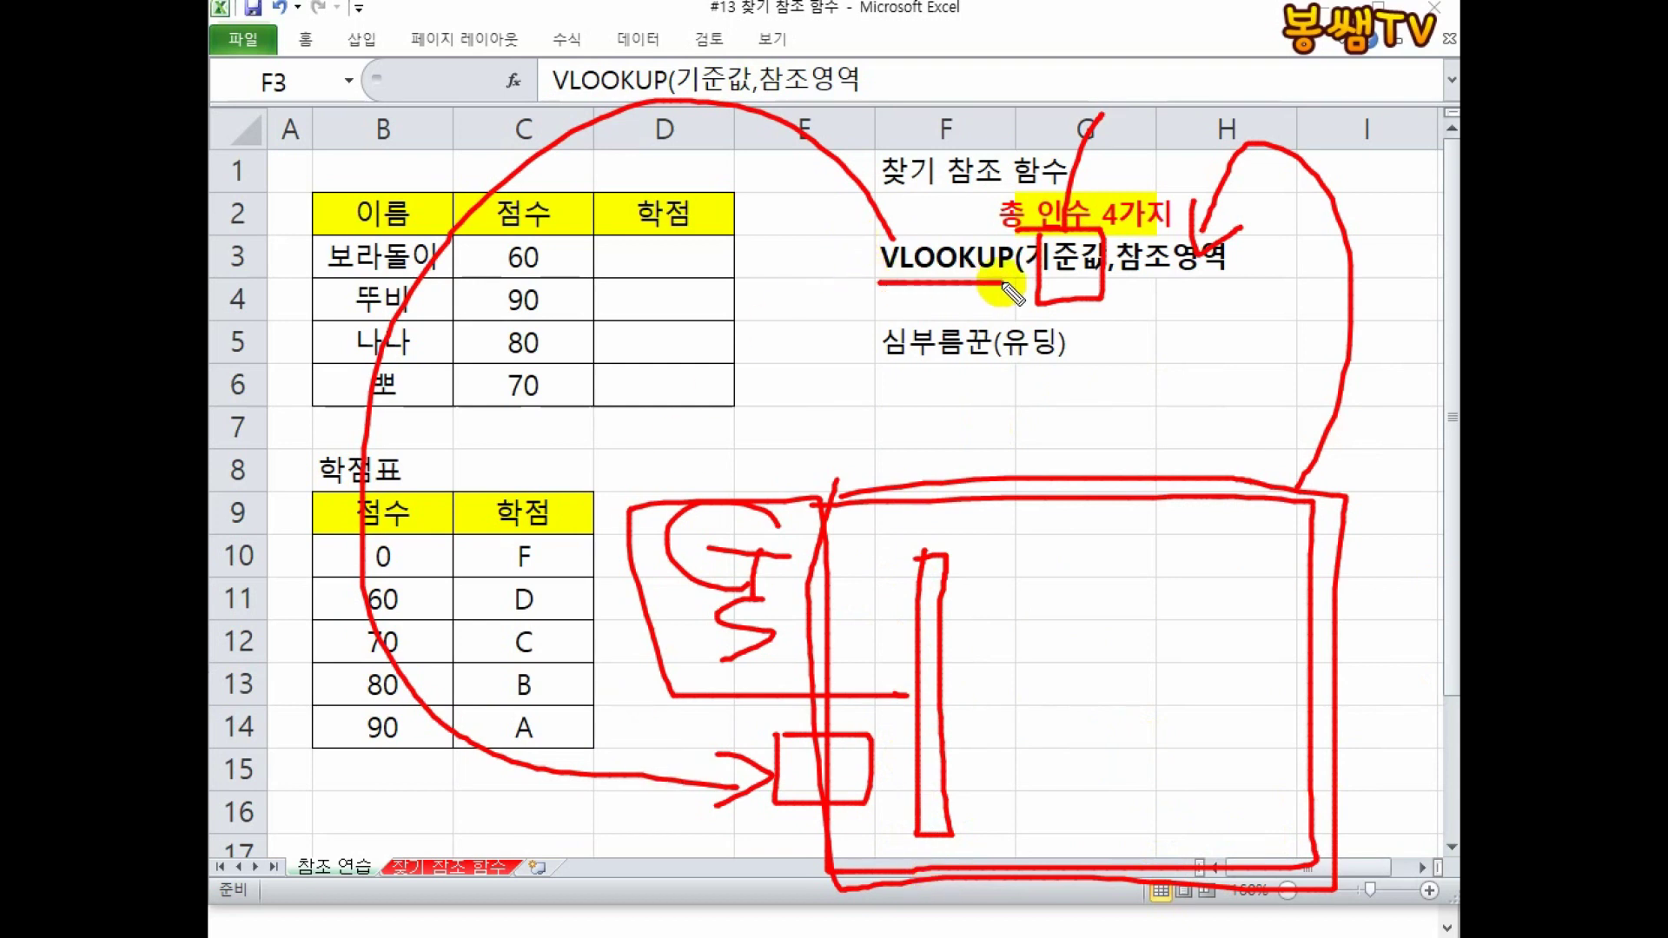
mouse_move(687, 778)
left_mouse_down()
mouse_move(772, 775)
mouse_move(924, 566)
mouse_move(931, 825)
mouse_move(626, 771)
mouse_move(321, 767)
mouse_move(379, 835)
left_mouse_up()
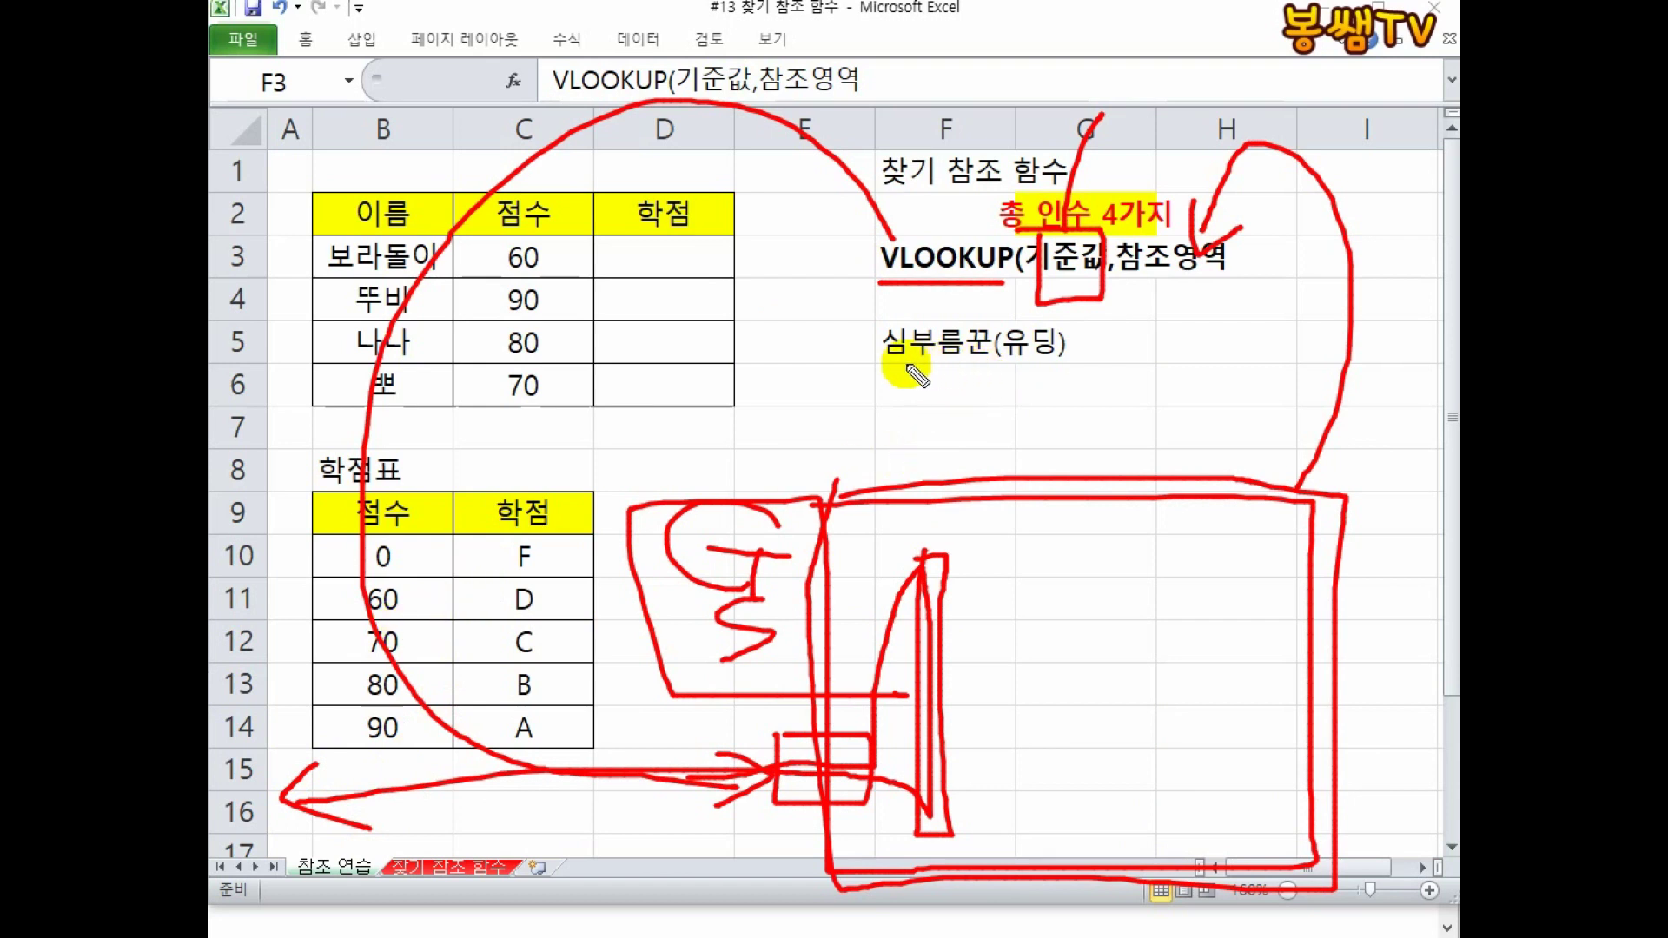
left_click_drag(1047, 366, 871, 366)
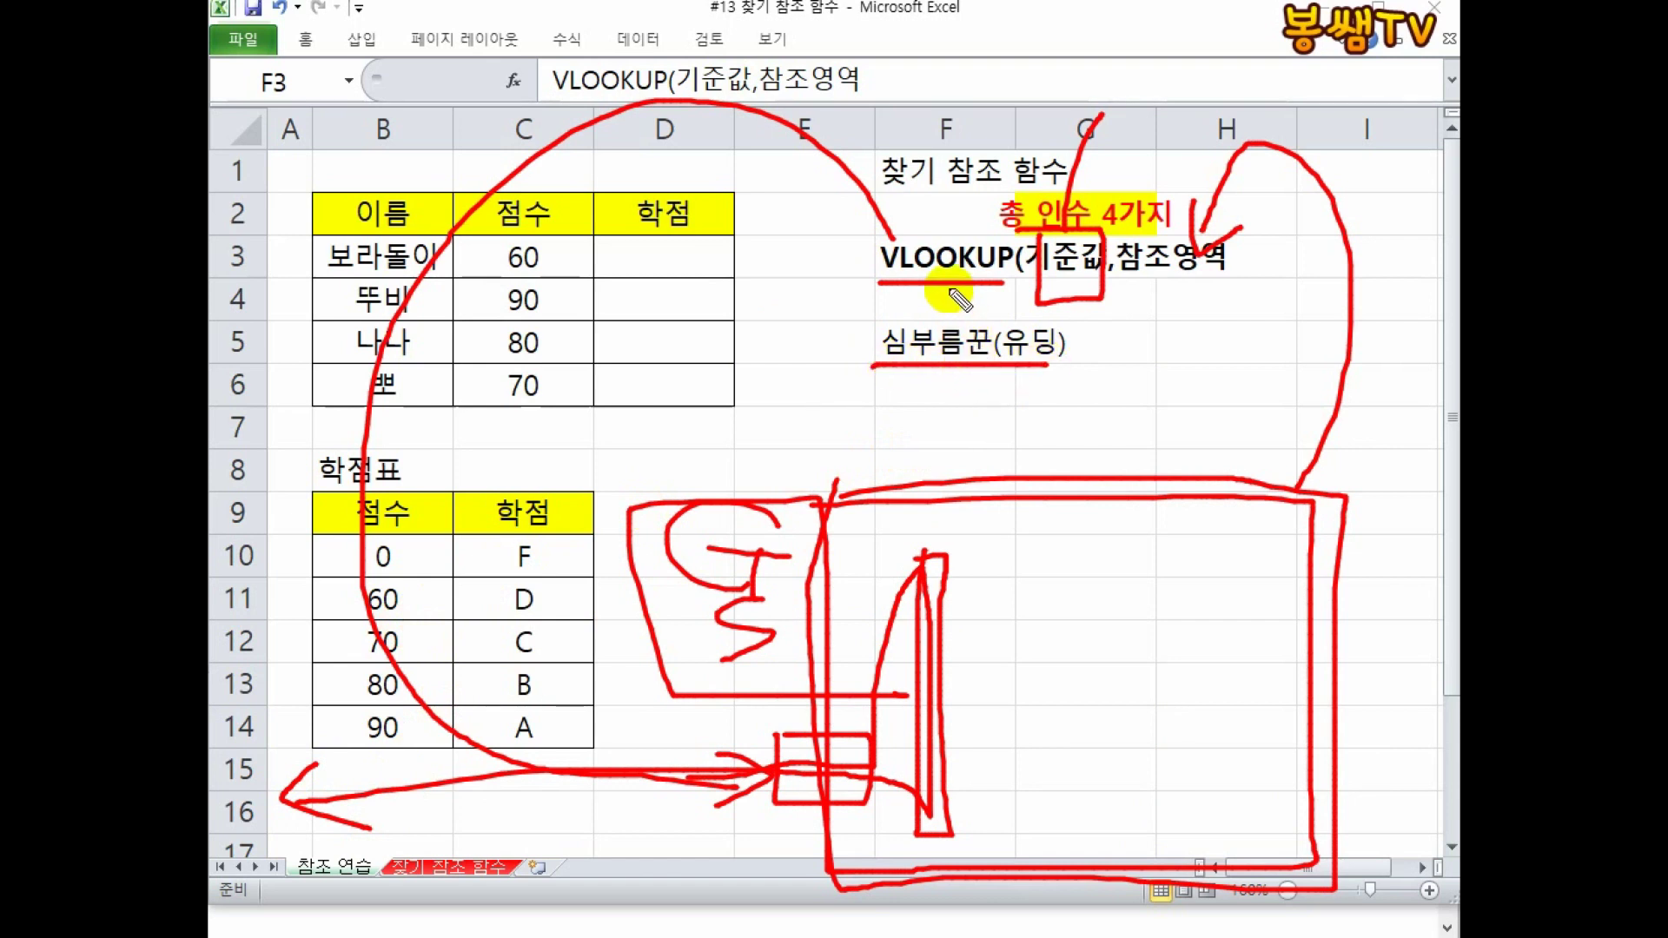
mouse_move(1000, 367)
left_mouse_down()
mouse_move(1082, 324)
mouse_move(1013, 372)
left_mouse_up()
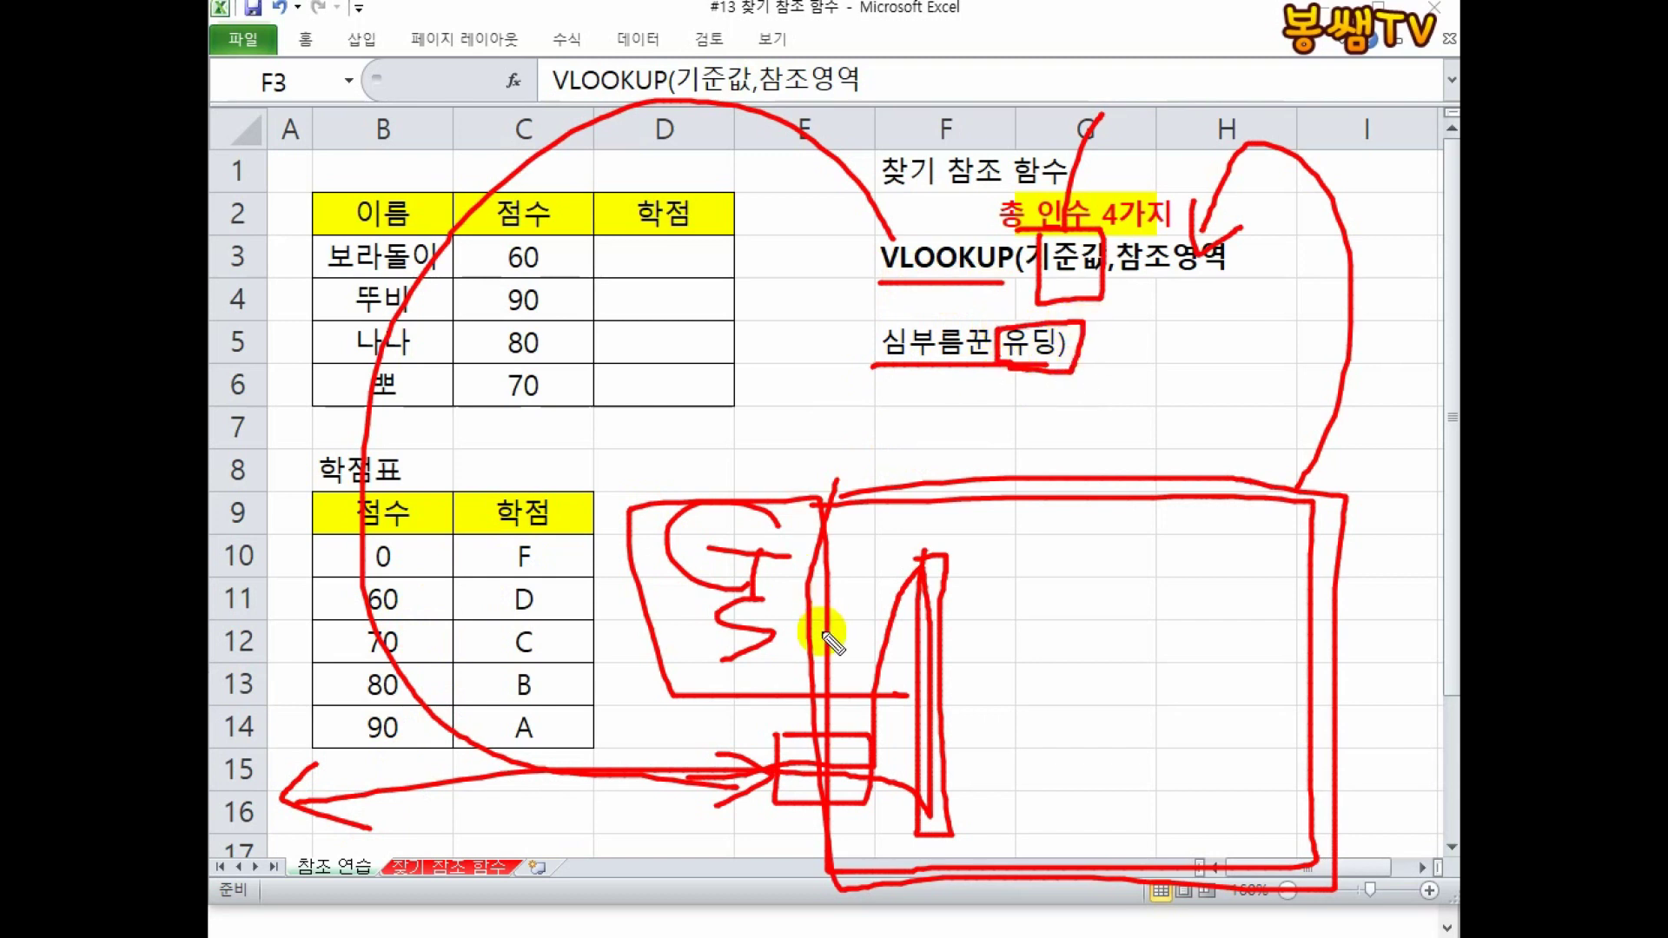
mouse_move(824, 643)
left_mouse_down()
mouse_move(905, 681)
mouse_move(894, 782)
mouse_move(840, 752)
left_mouse_up()
mouse_move(869, 540)
left_mouse_down()
mouse_move(868, 559)
mouse_move(1244, 596)
mouse_move(969, 512)
left_mouse_up()
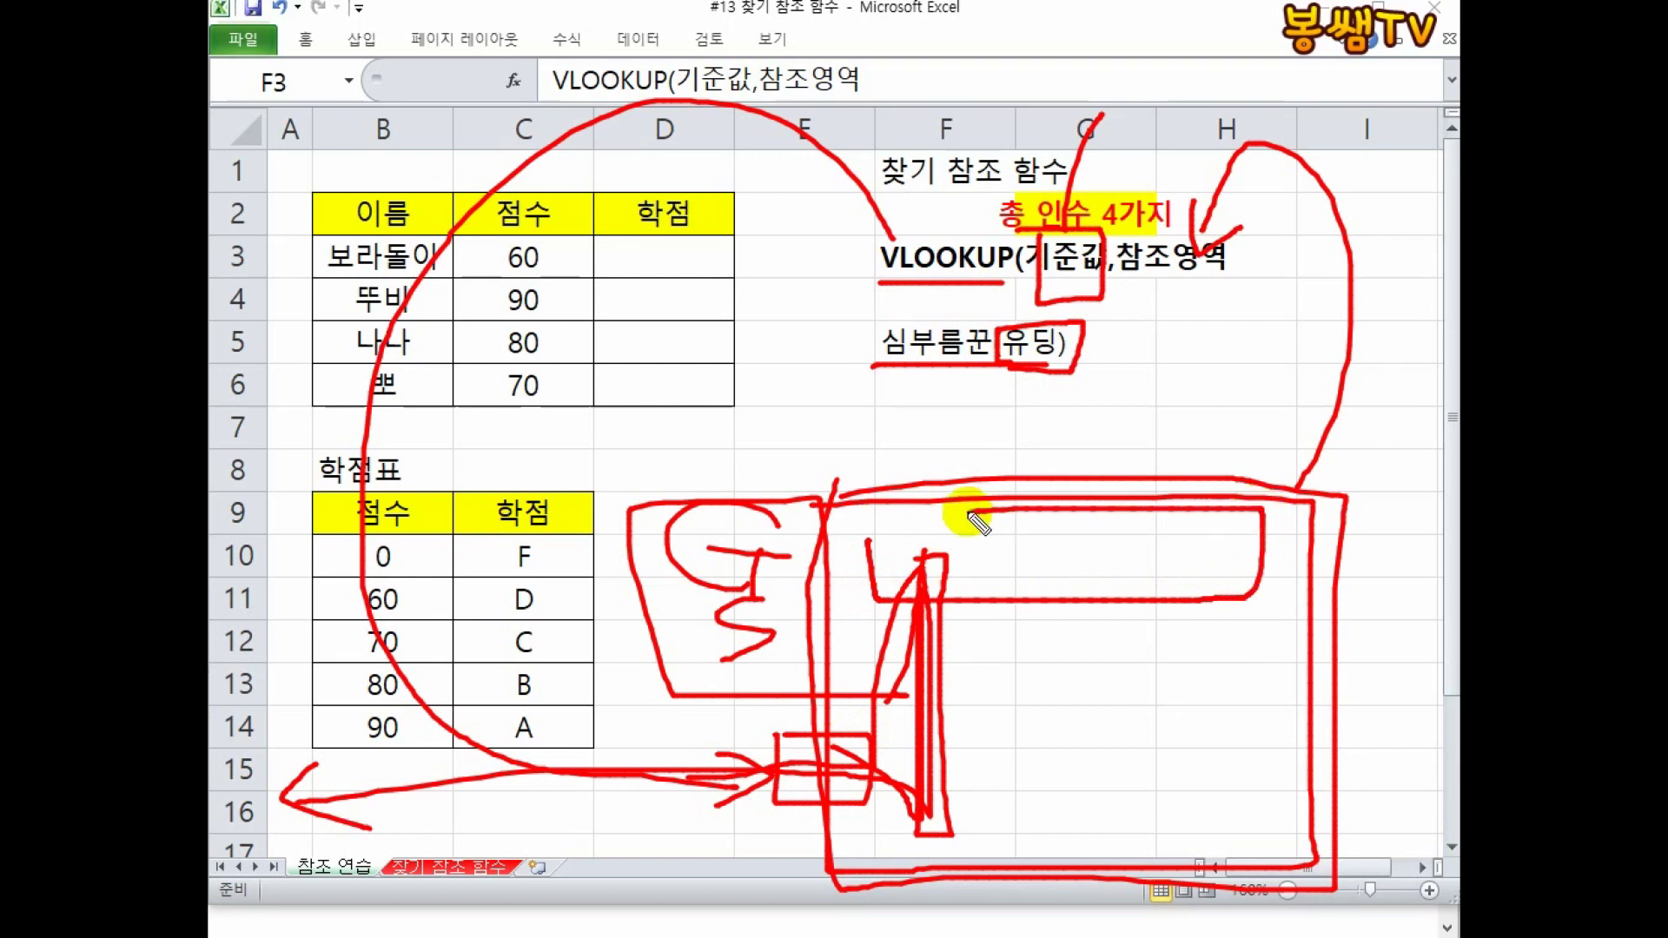
mouse_move(1216, 536)
left_mouse_down()
mouse_move(1292, 708)
mouse_move(1240, 738)
mouse_move(1214, 864)
mouse_move(1267, 774)
left_mouse_up()
mouse_move(1138, 658)
left_mouse_down()
mouse_move(1064, 656)
mouse_move(1056, 700)
left_mouse_up()
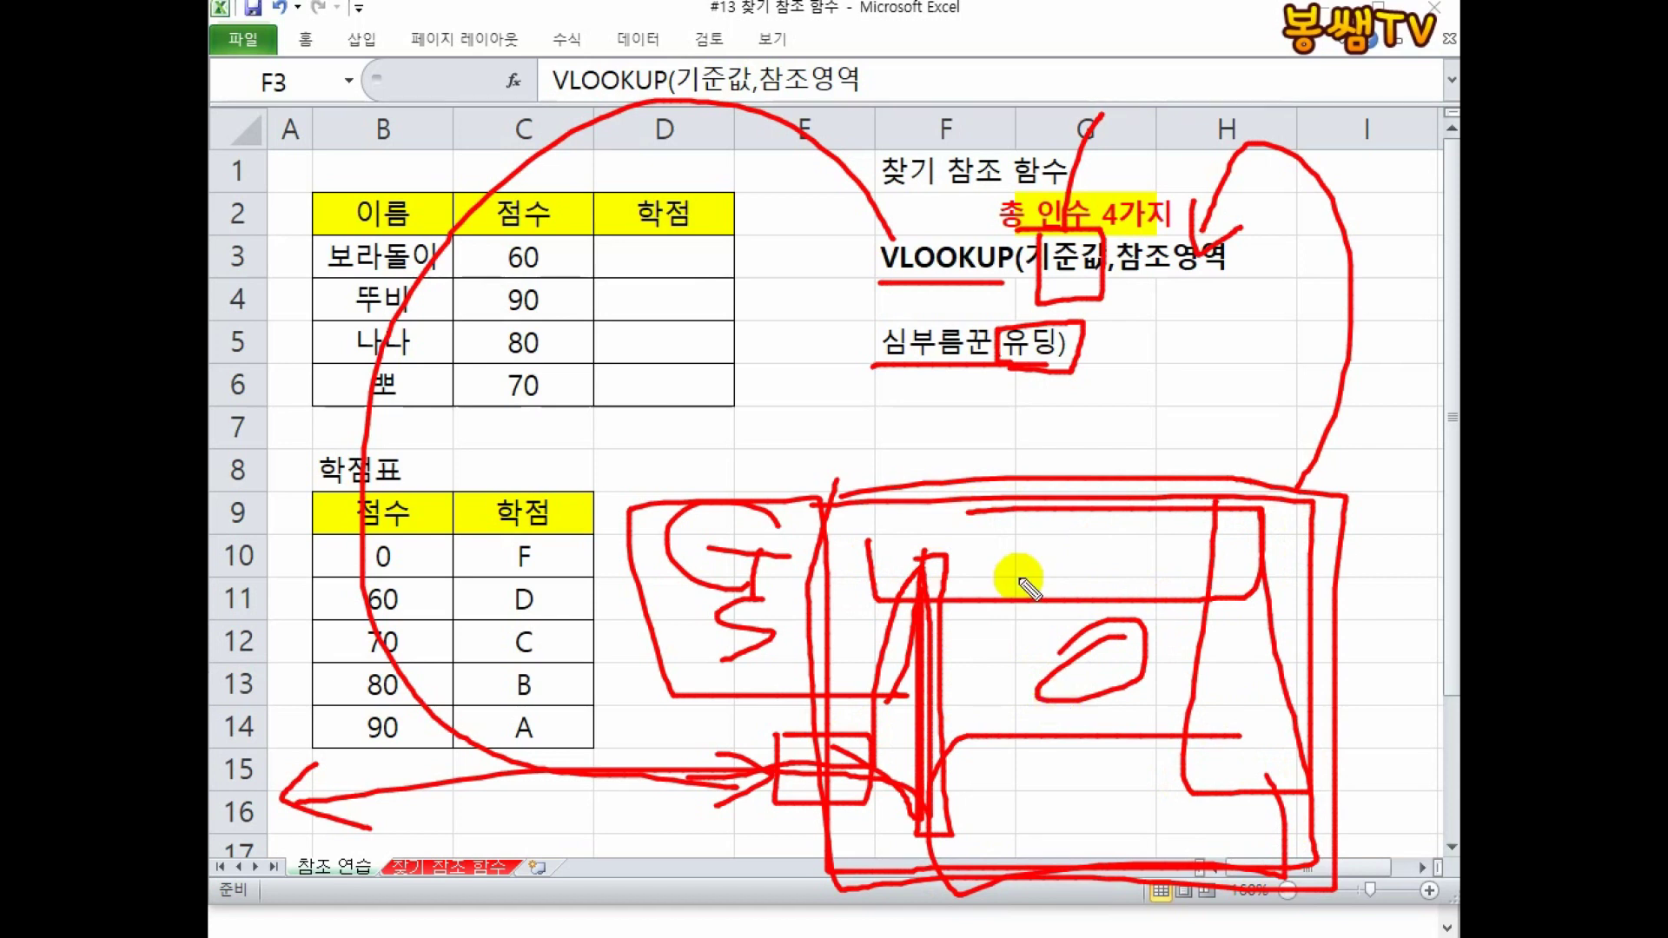
left_click_drag(1012, 278, 878, 287)
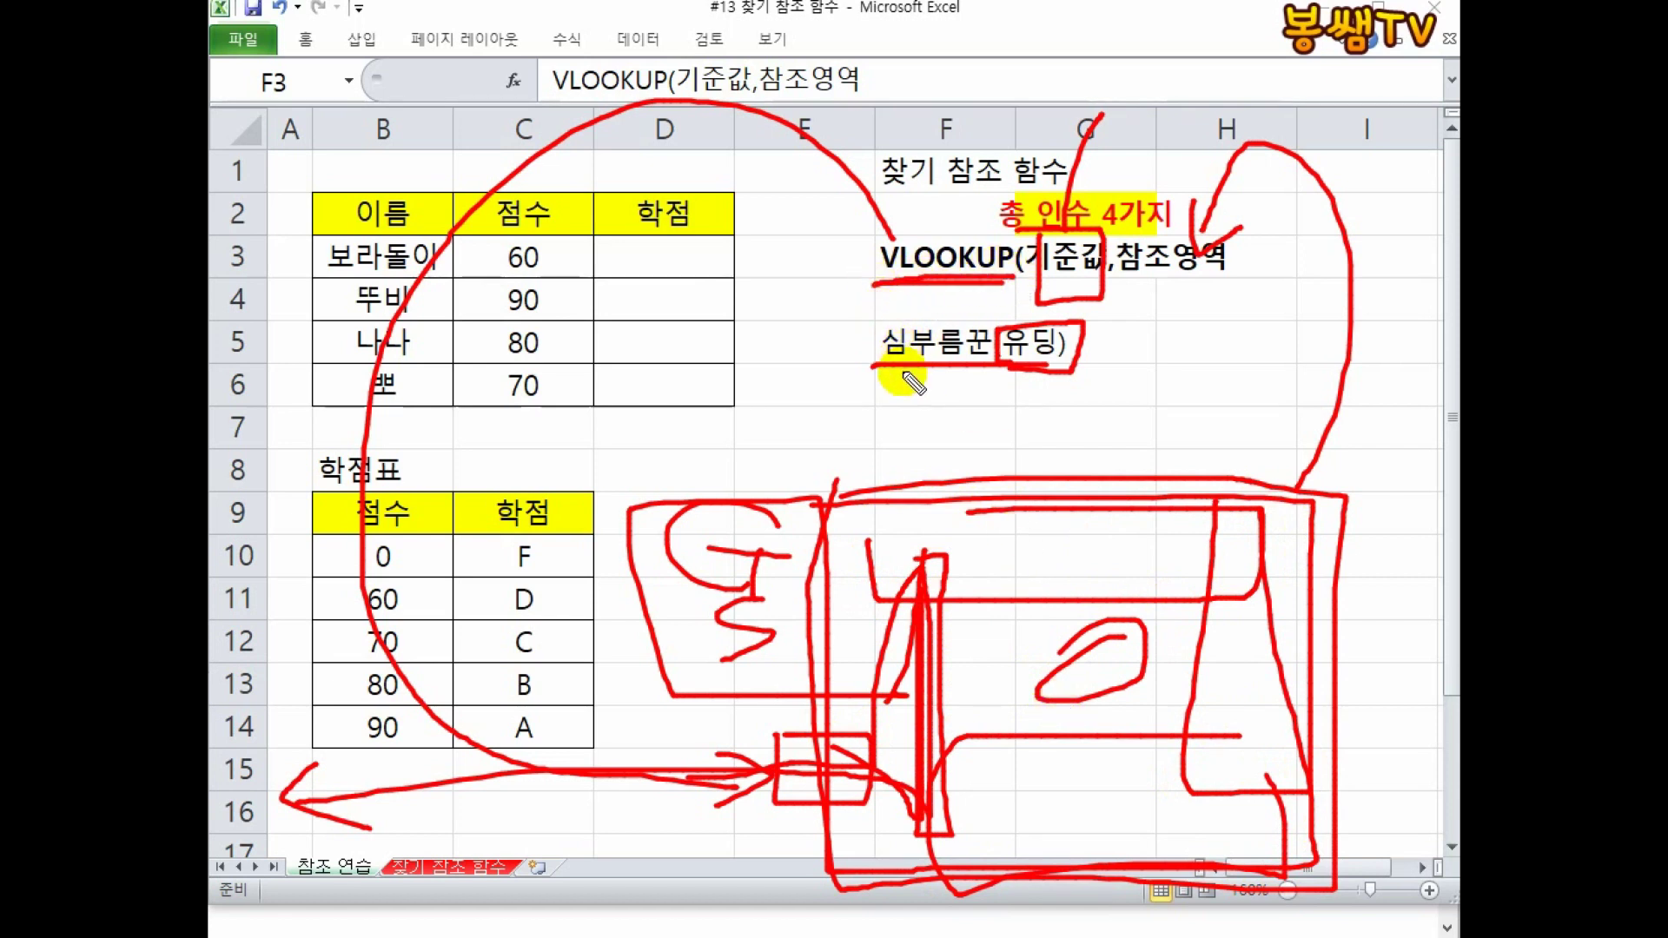
left_click_drag(1093, 349, 1229, 347)
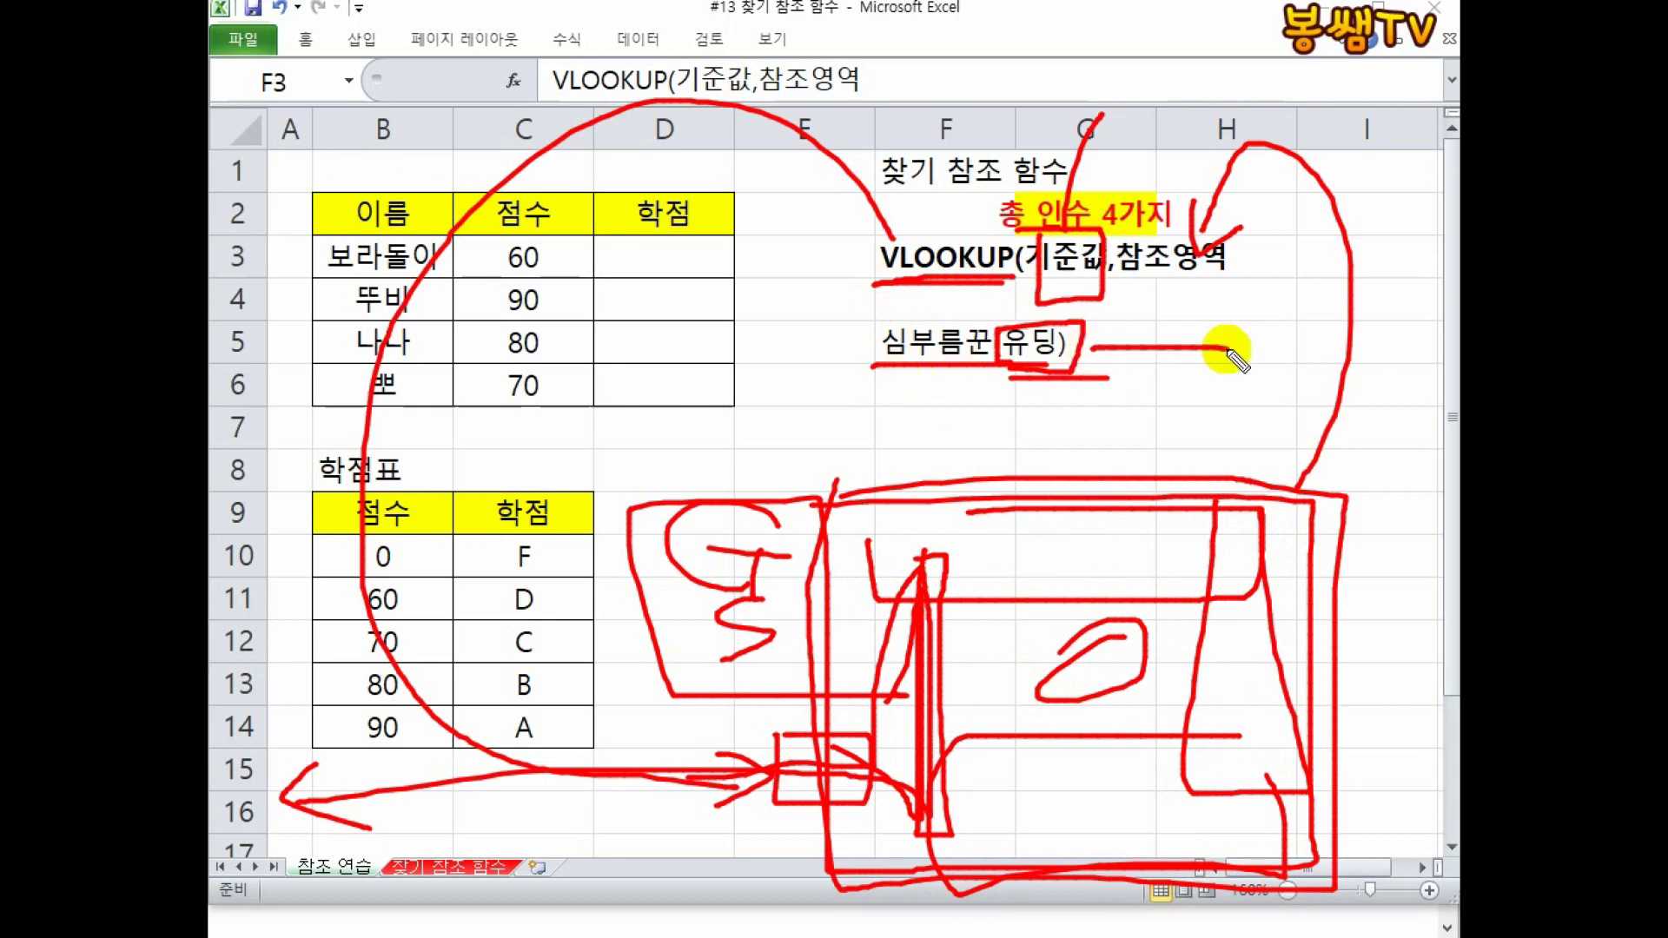
mouse_move(1134, 306)
left_mouse_down()
mouse_move(1106, 344)
mouse_move(1138, 315)
left_mouse_up()
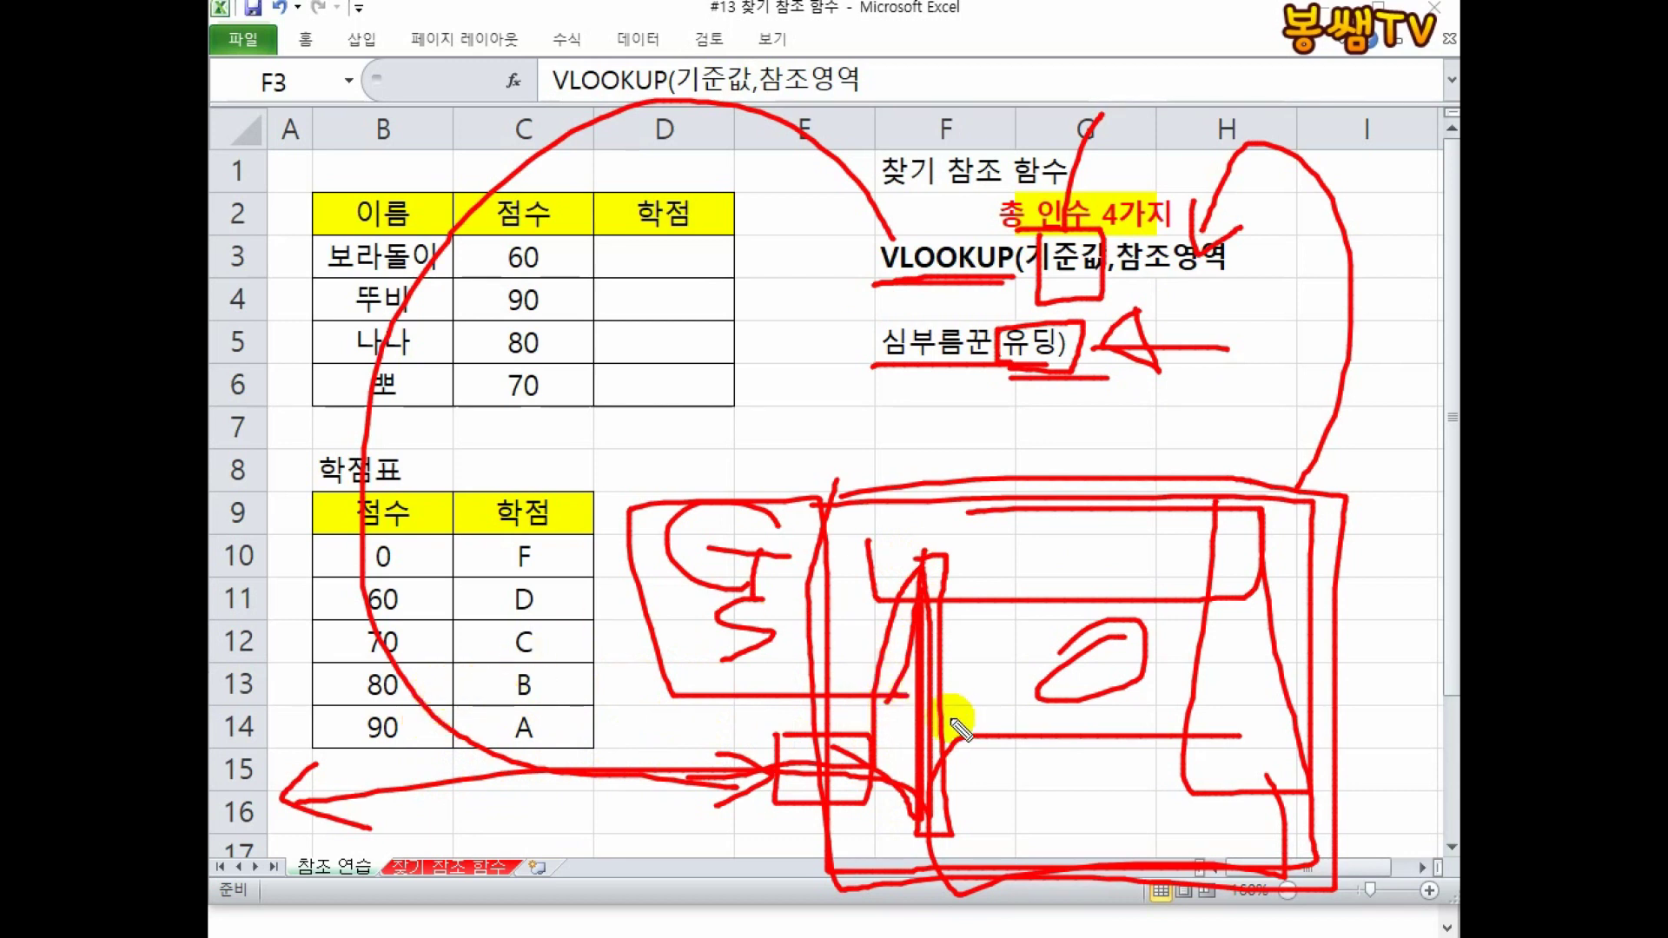
mouse_move(826, 484)
left_mouse_down()
mouse_move(1393, 493)
mouse_move(1366, 895)
mouse_move(844, 869)
mouse_move(837, 503)
mouse_move(894, 551)
mouse_move(976, 800)
mouse_move(876, 559)
left_mouse_up()
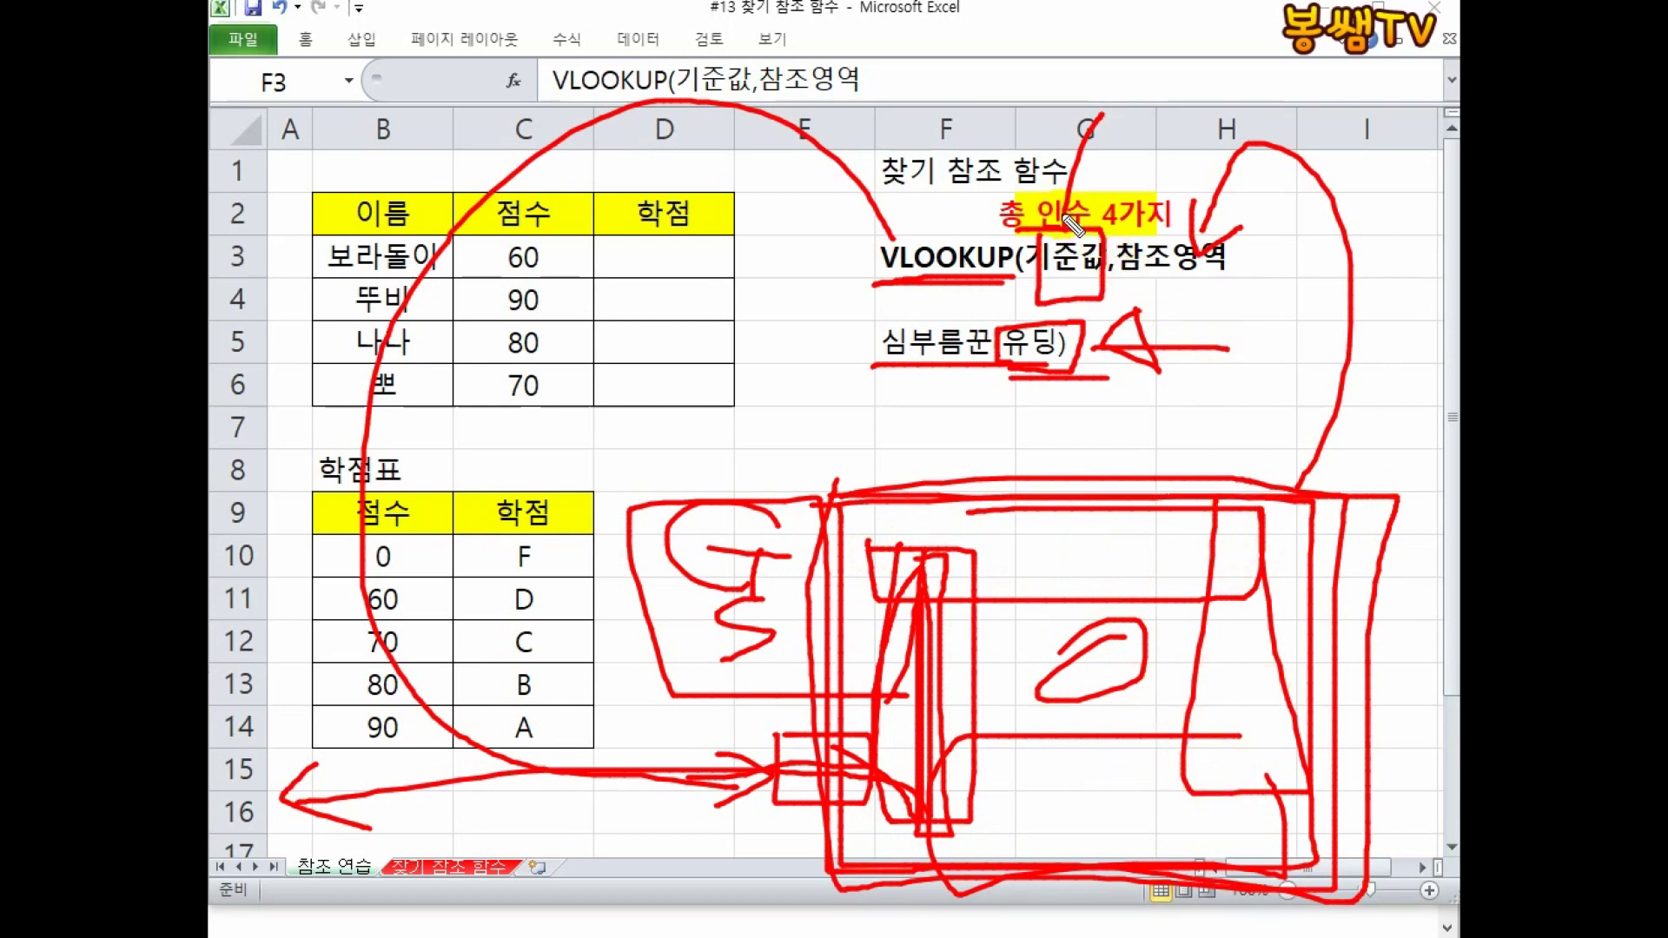
left_click_drag(1118, 185, 1069, 209)
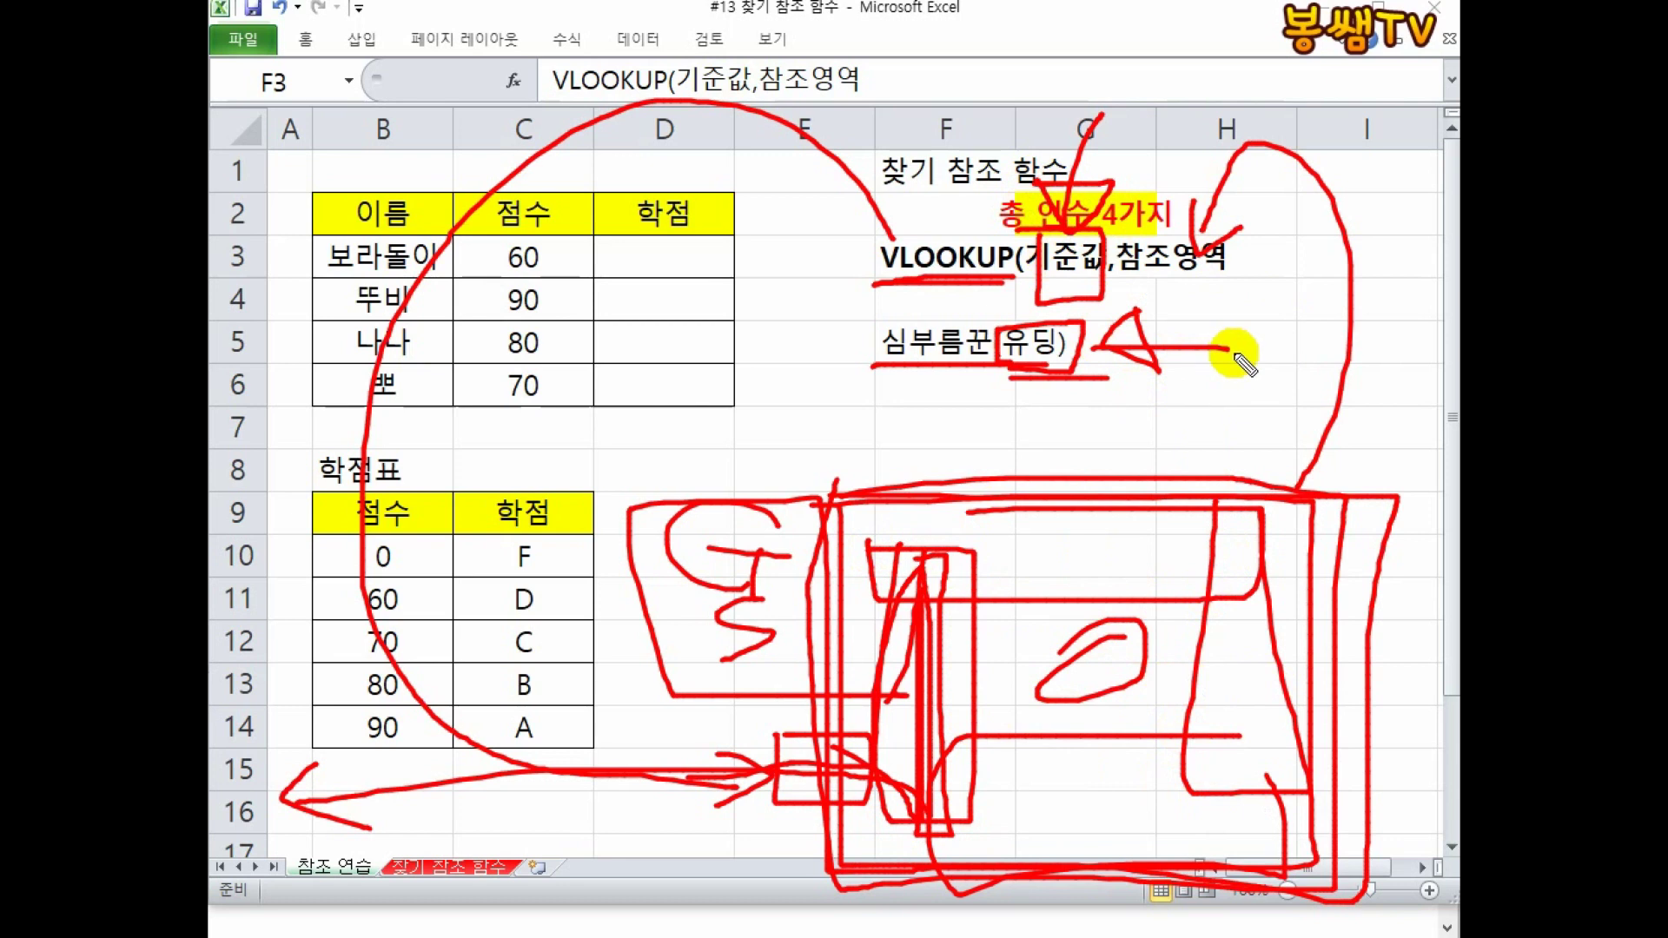
key("Escape")
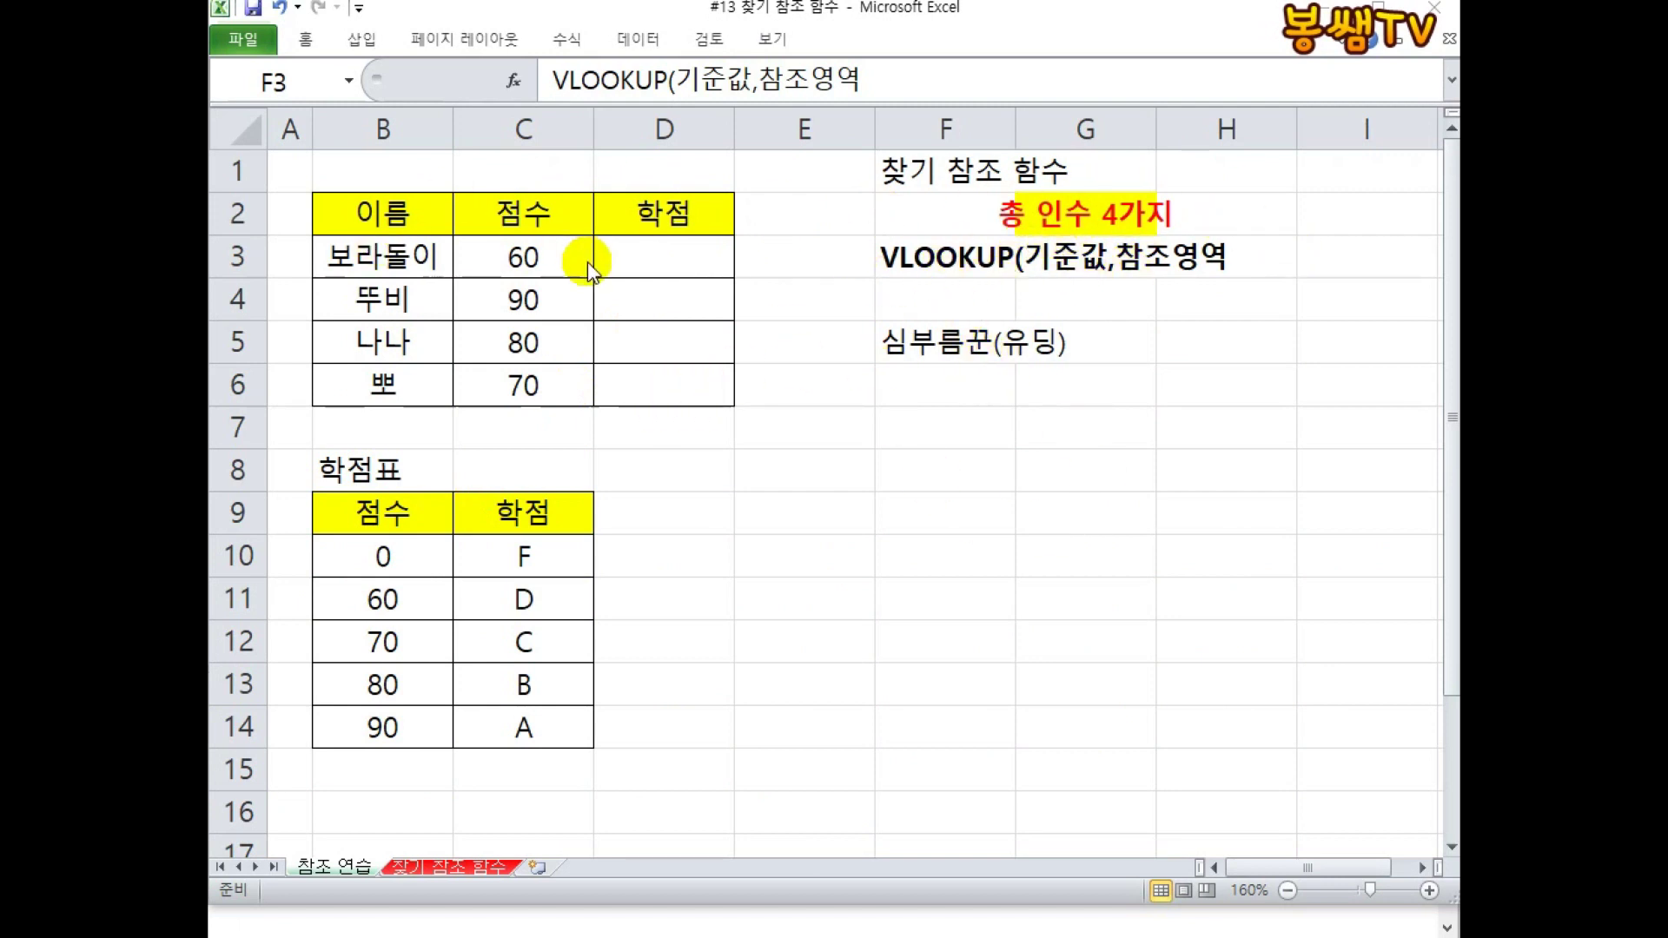
Step: Start a VLOOKUP formula in cell D3 with C3 as the lookup value and B10:C14 as the table range
left_click(685, 260)
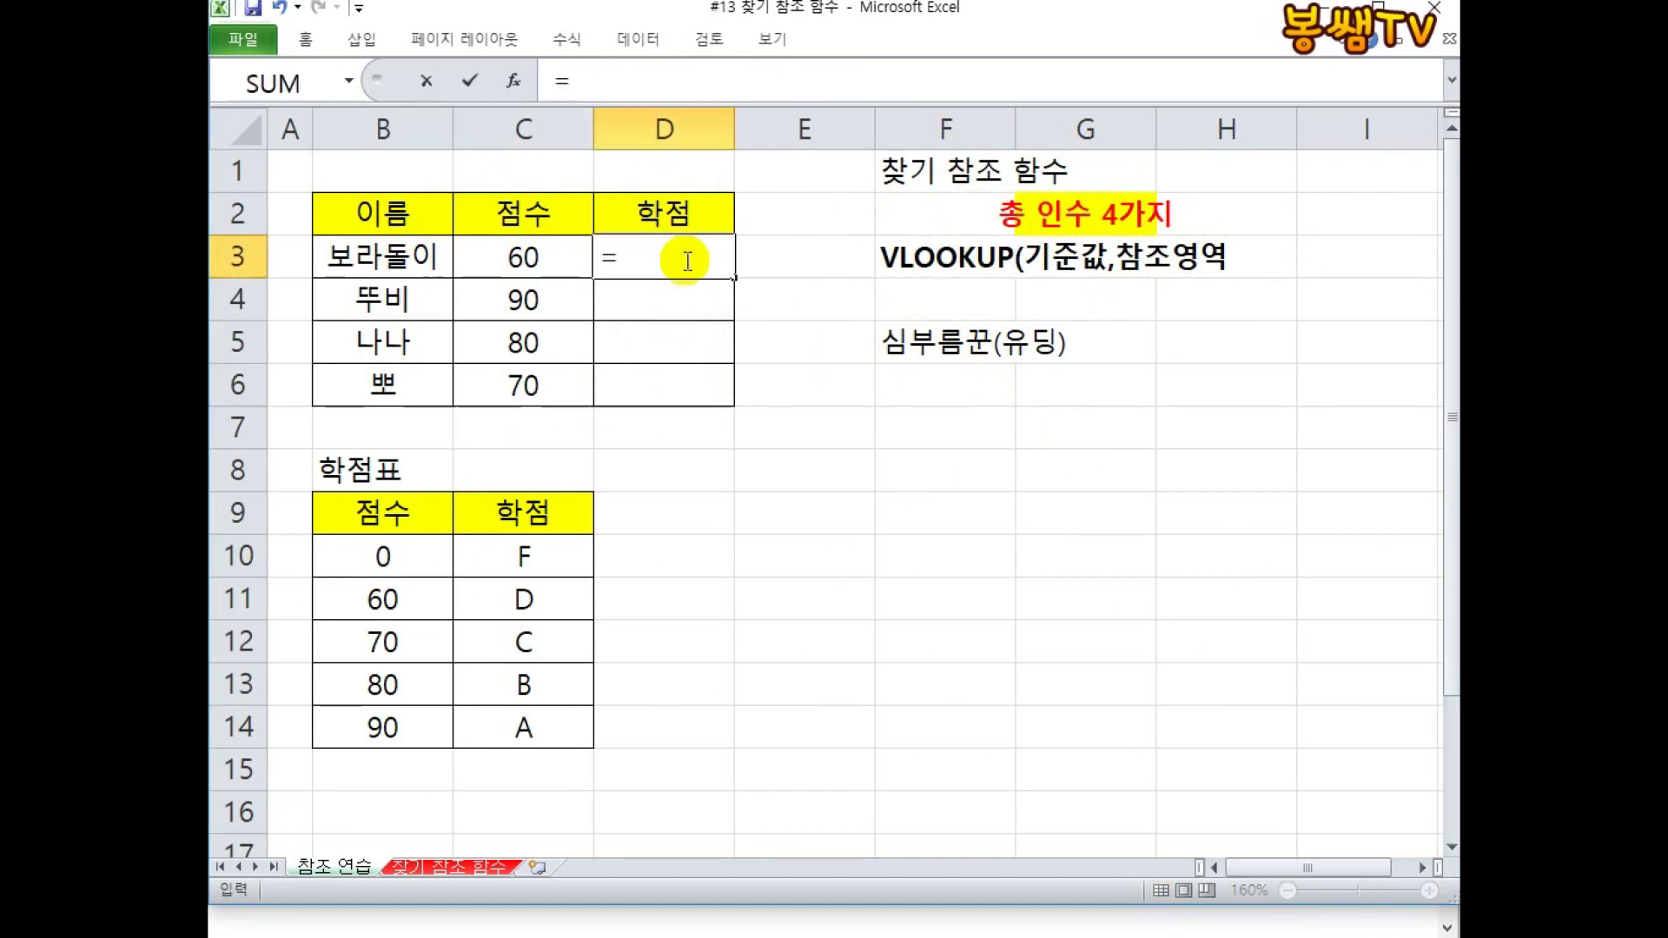
type("=VLOOKUP(")
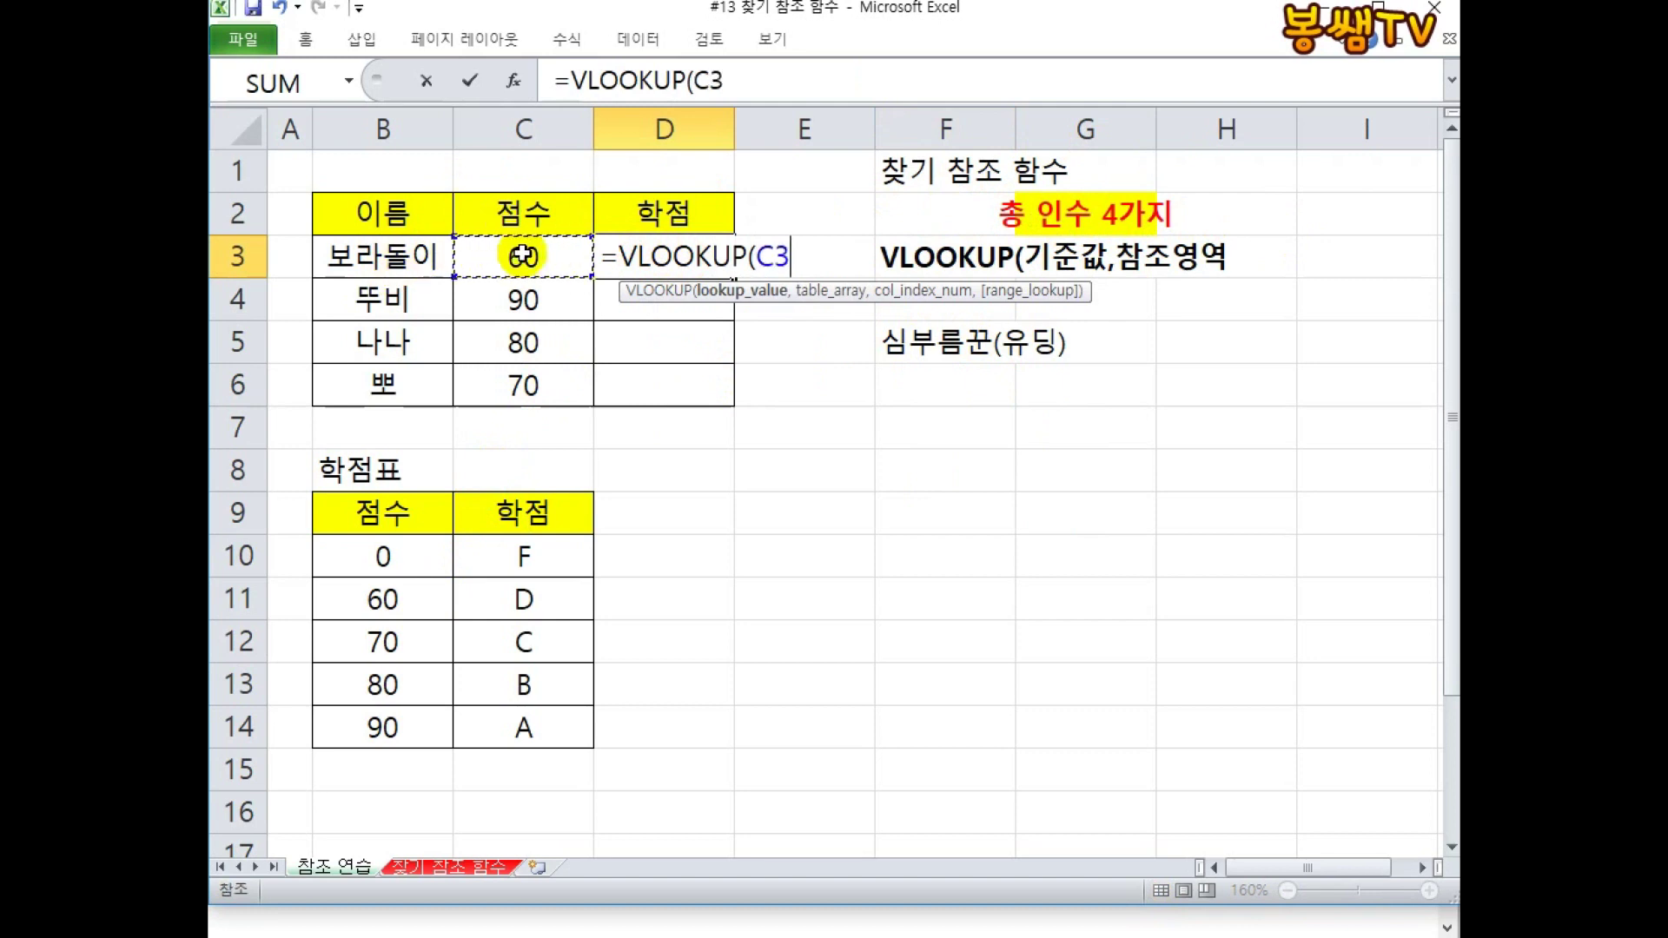
type(",")
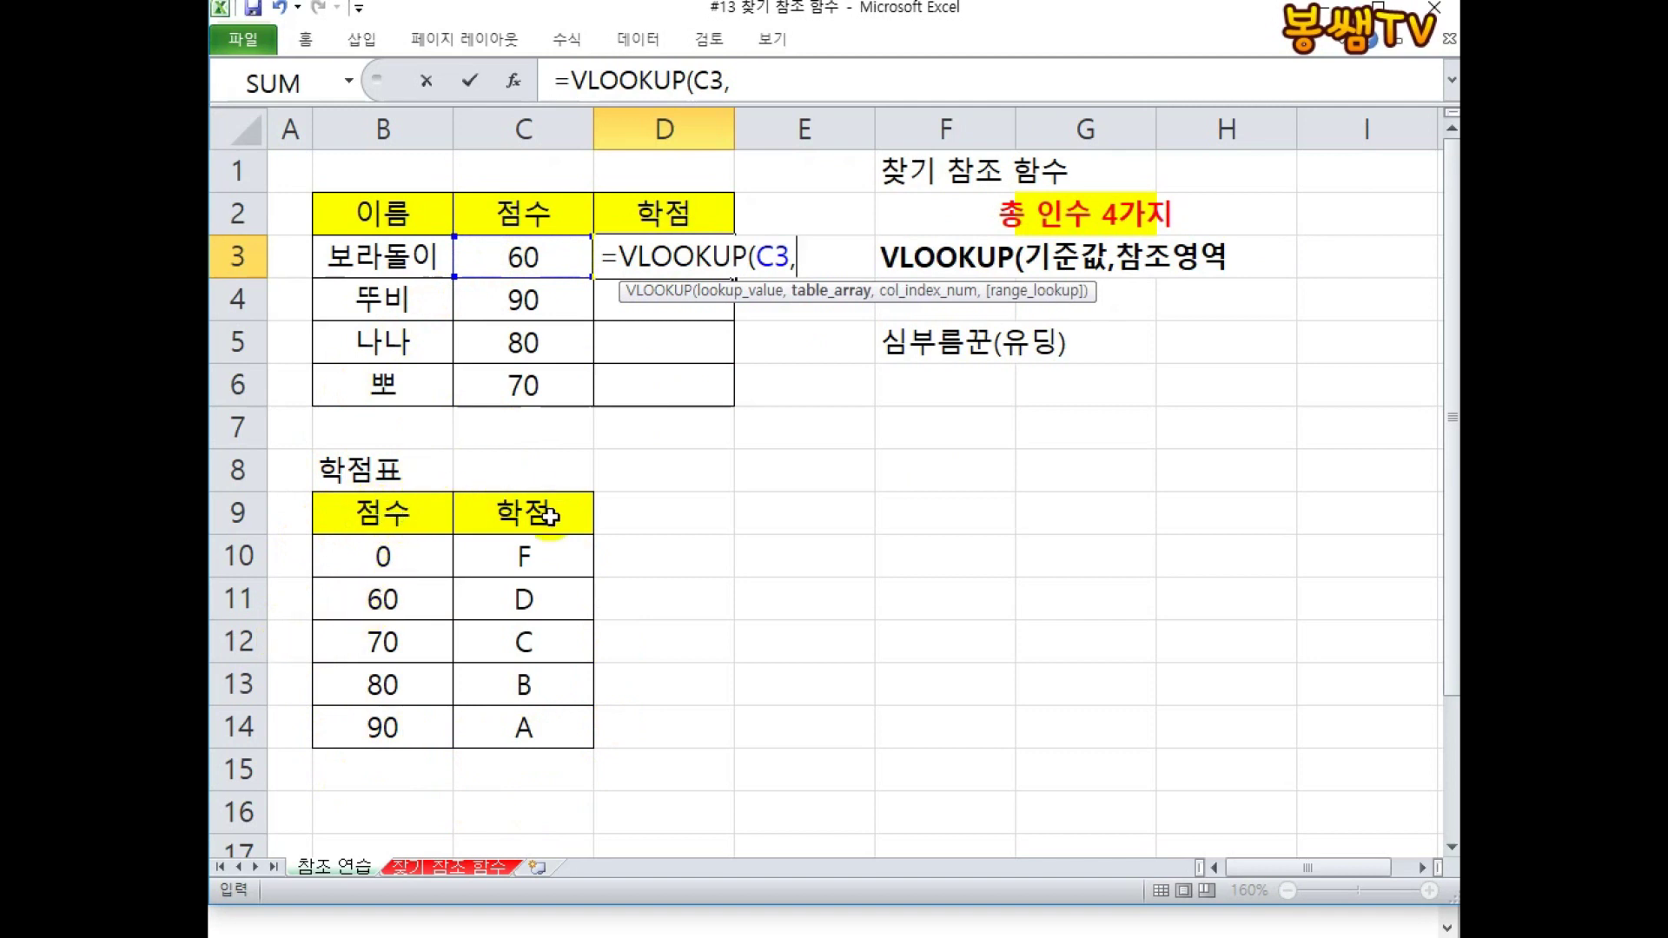
left_click_drag(382, 557, 524, 717)
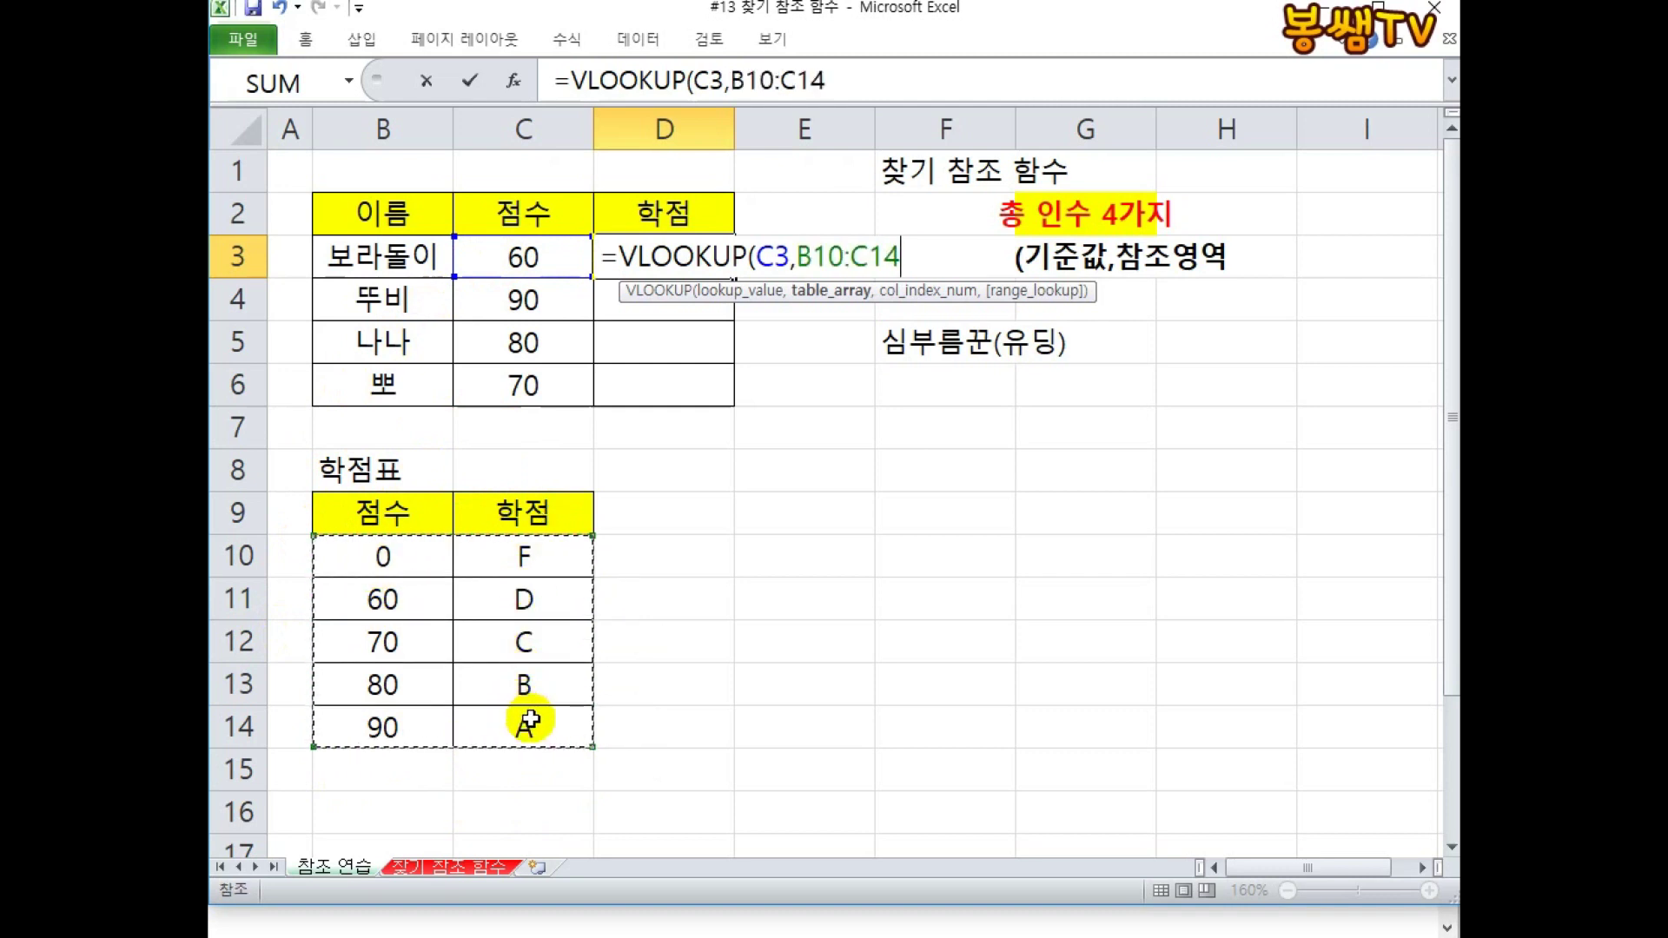
left_click(1408, 3)
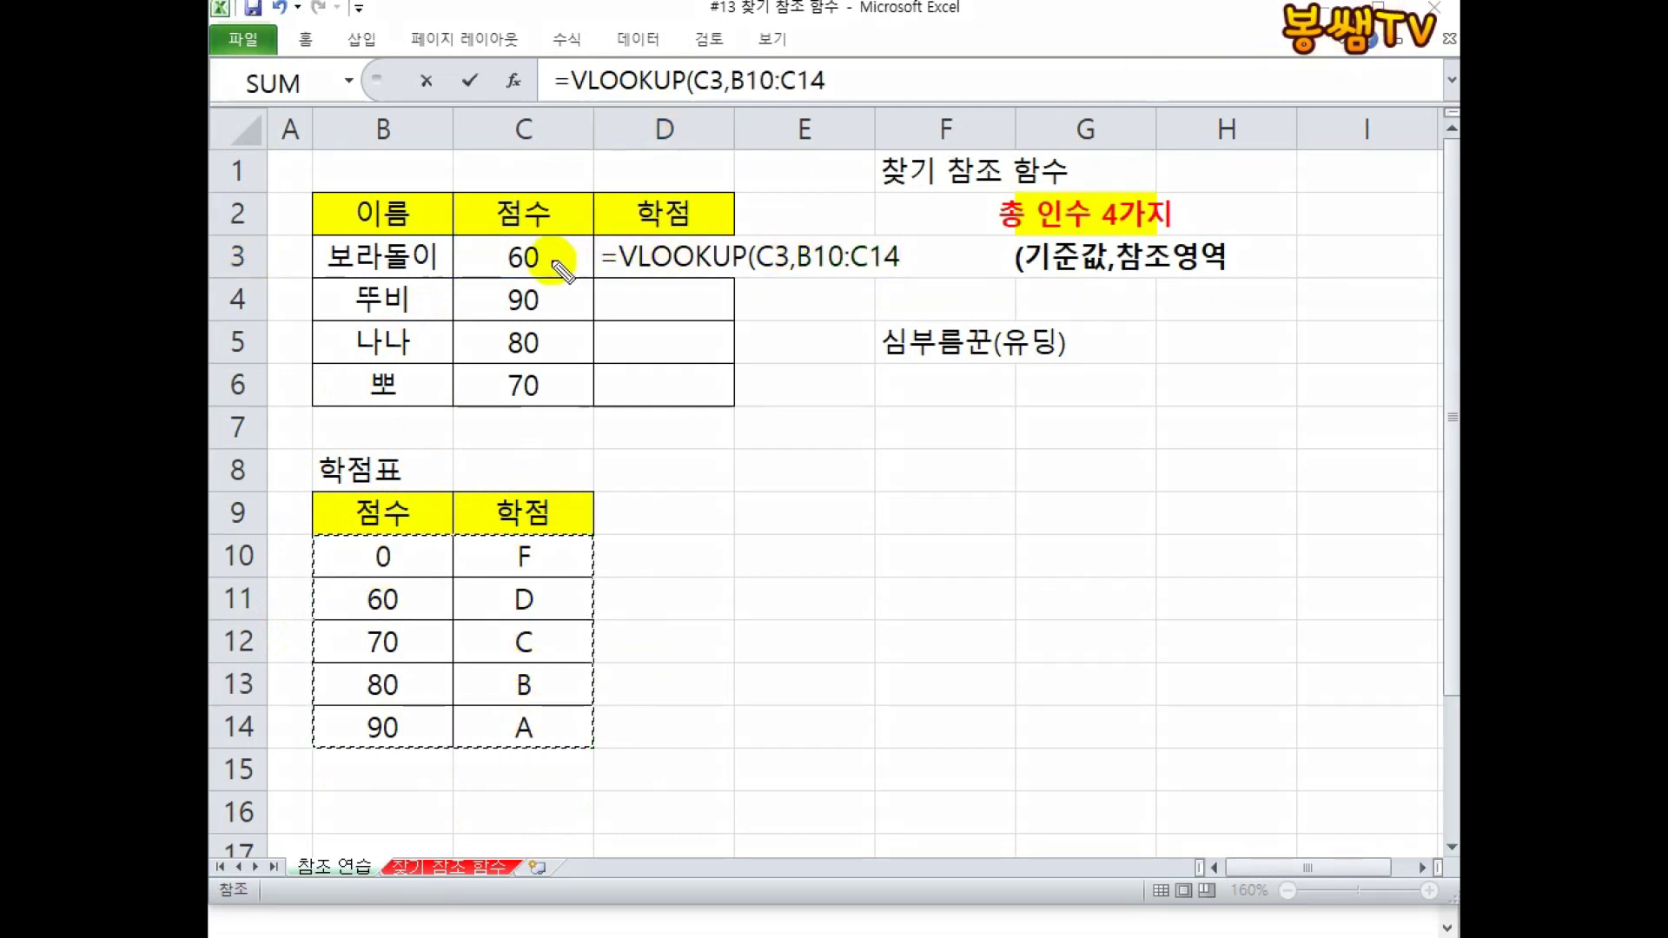
mouse_move(536, 247)
left_mouse_down()
mouse_move(691, 103)
mouse_move(780, 231)
mouse_move(791, 213)
left_mouse_up()
mouse_move(320, 538)
left_mouse_down()
mouse_move(591, 543)
mouse_move(588, 670)
mouse_move(558, 762)
mouse_move(315, 757)
mouse_move(316, 537)
left_mouse_up()
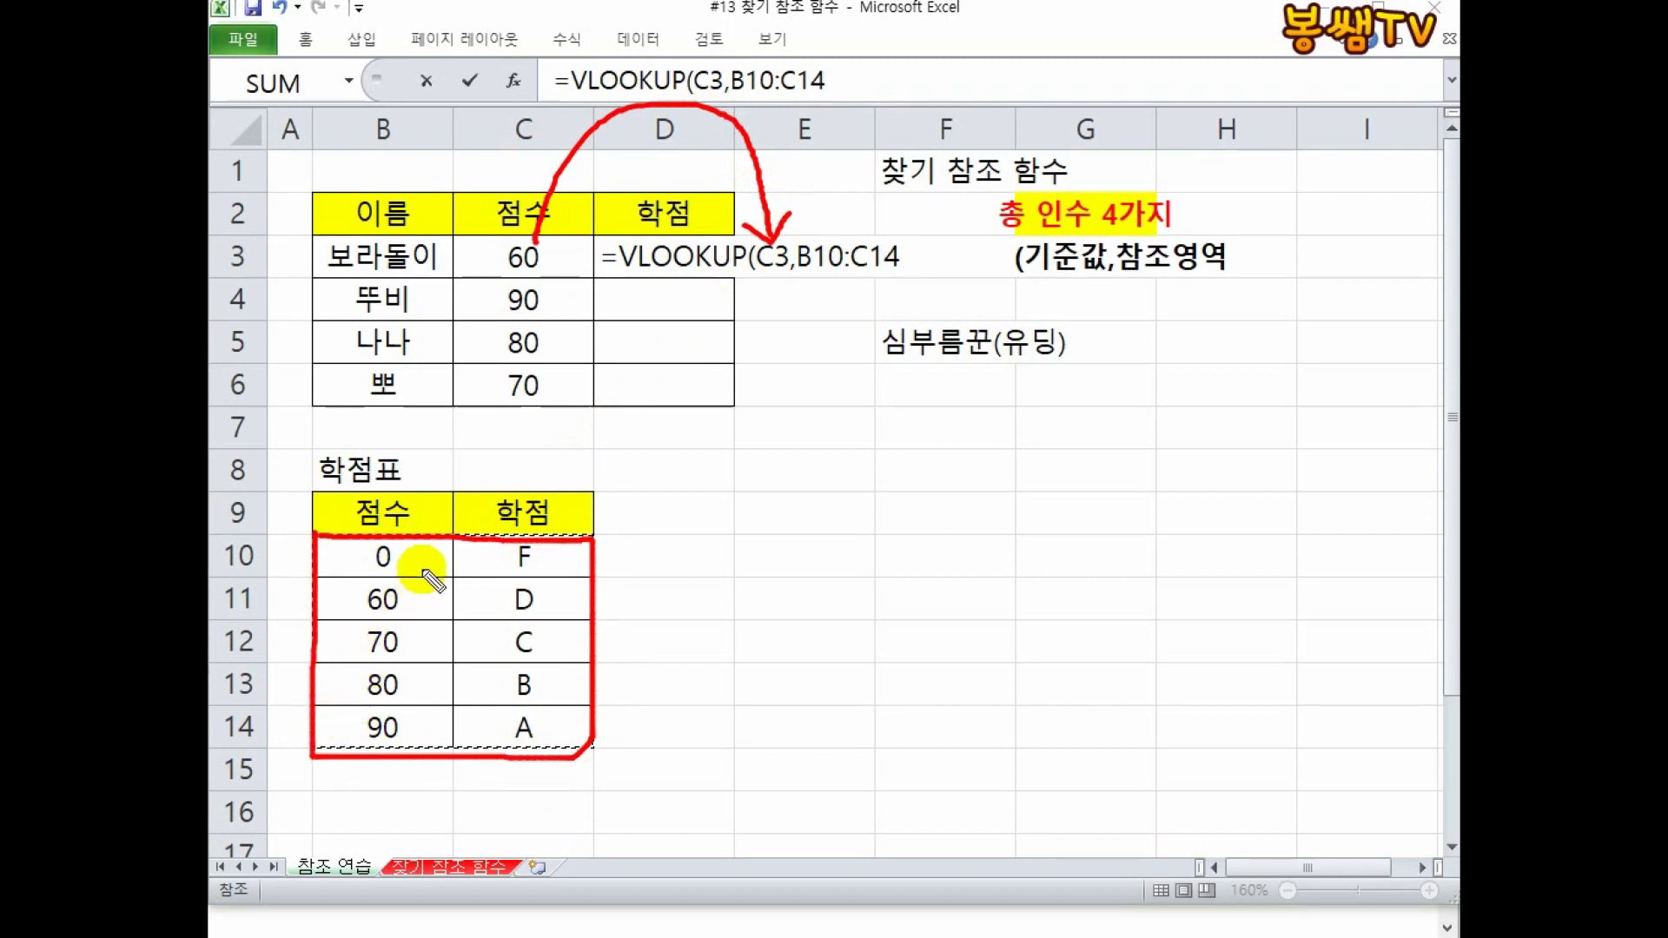
left_click_drag(611, 280, 743, 276)
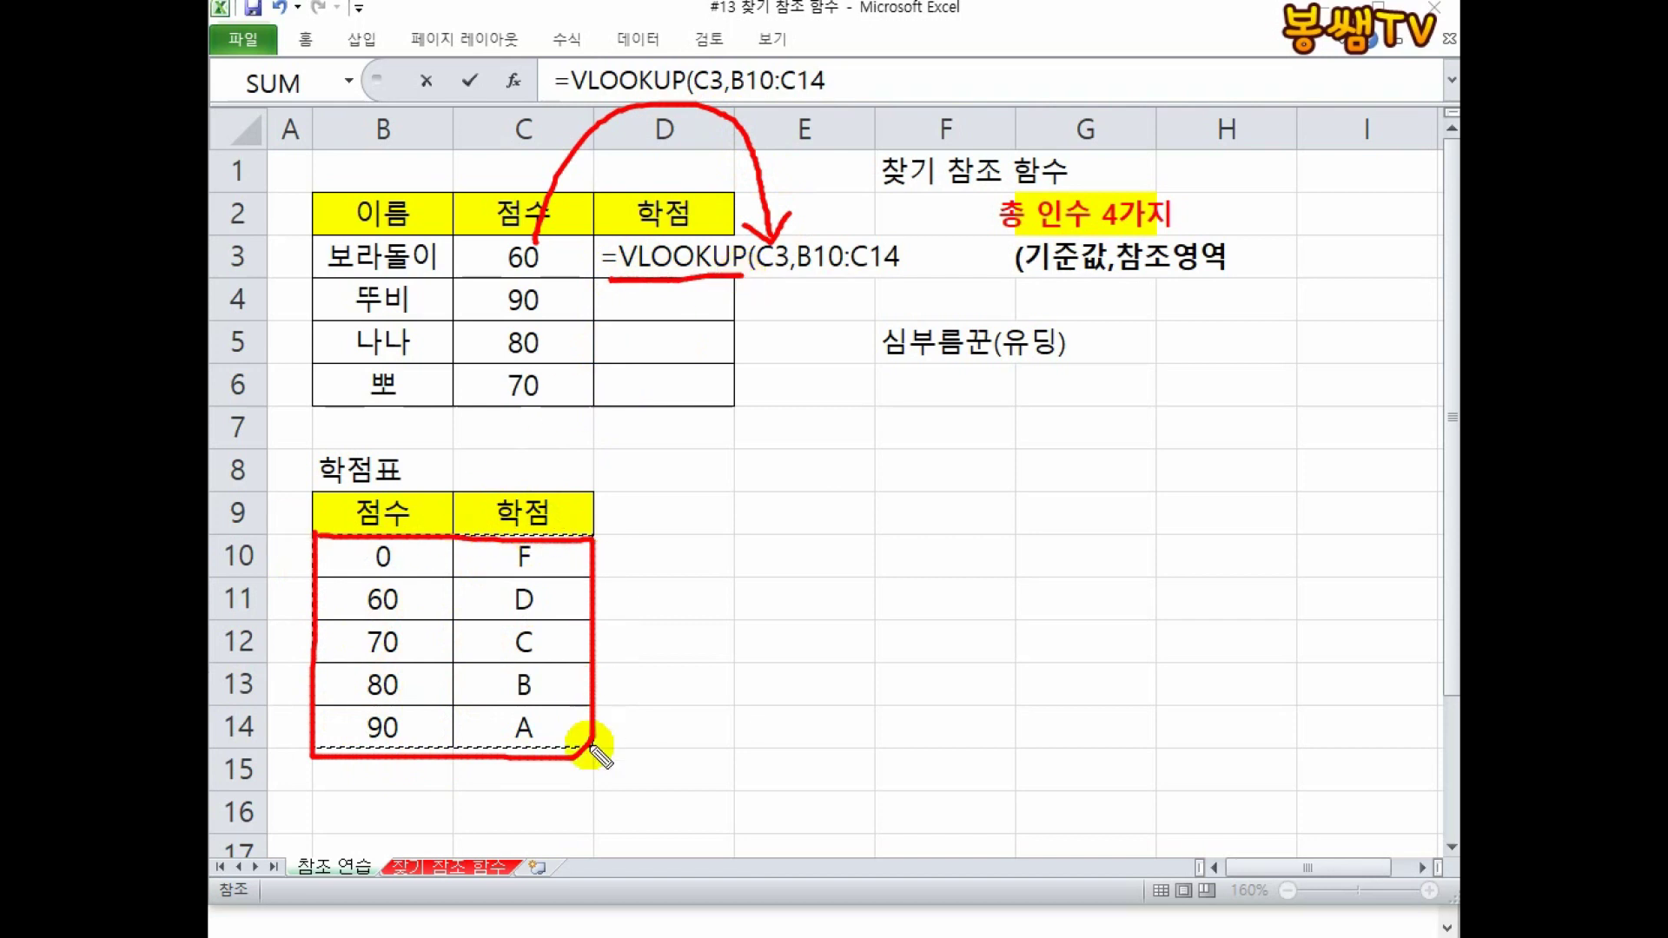
mouse_move(404, 388)
left_mouse_down()
mouse_move(406, 518)
mouse_move(450, 493)
left_mouse_up()
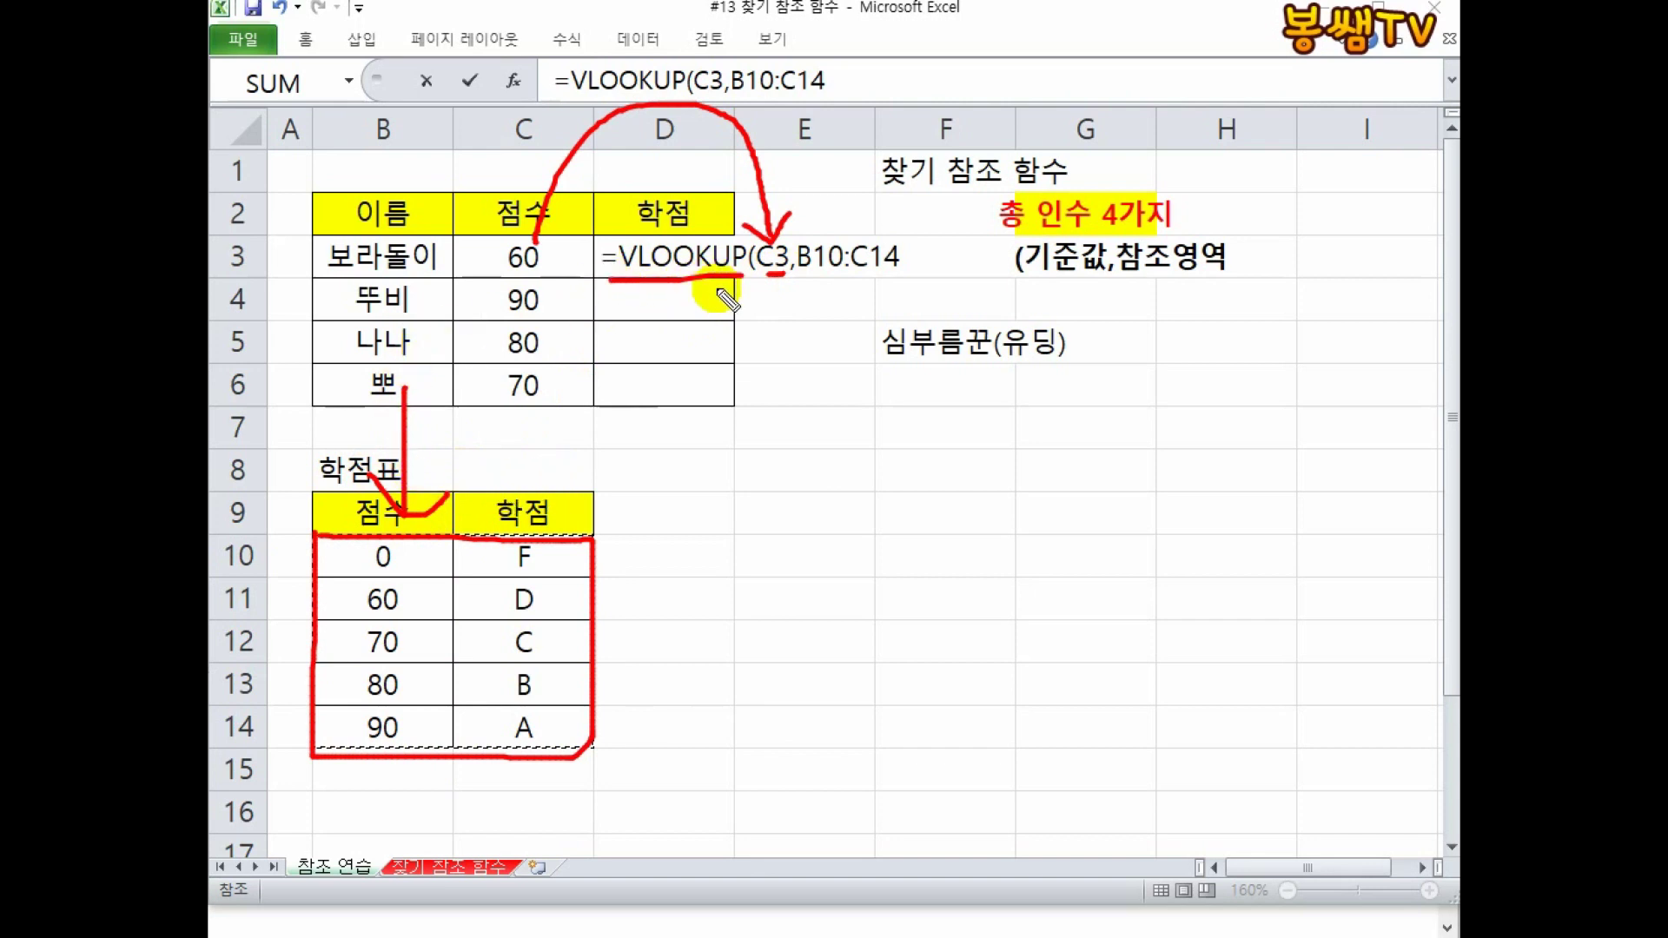
mouse_move(673, 278)
left_mouse_down()
mouse_move(690, 325)
mouse_move(740, 330)
mouse_move(712, 354)
left_mouse_up()
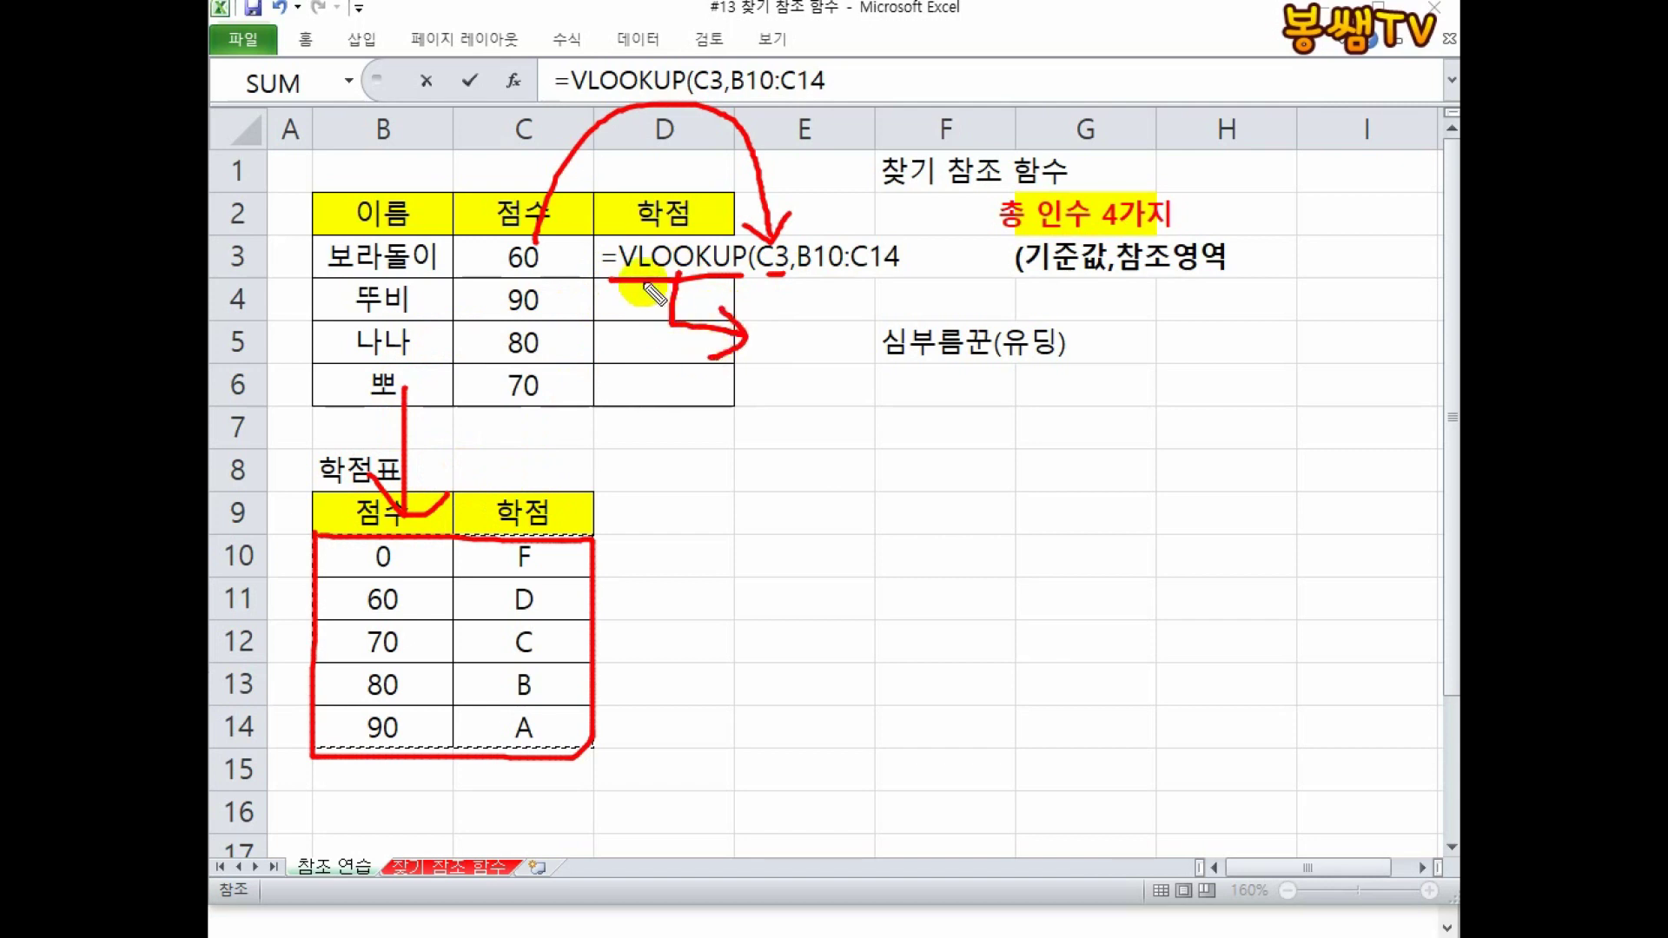
left_click_drag(643, 294, 702, 306)
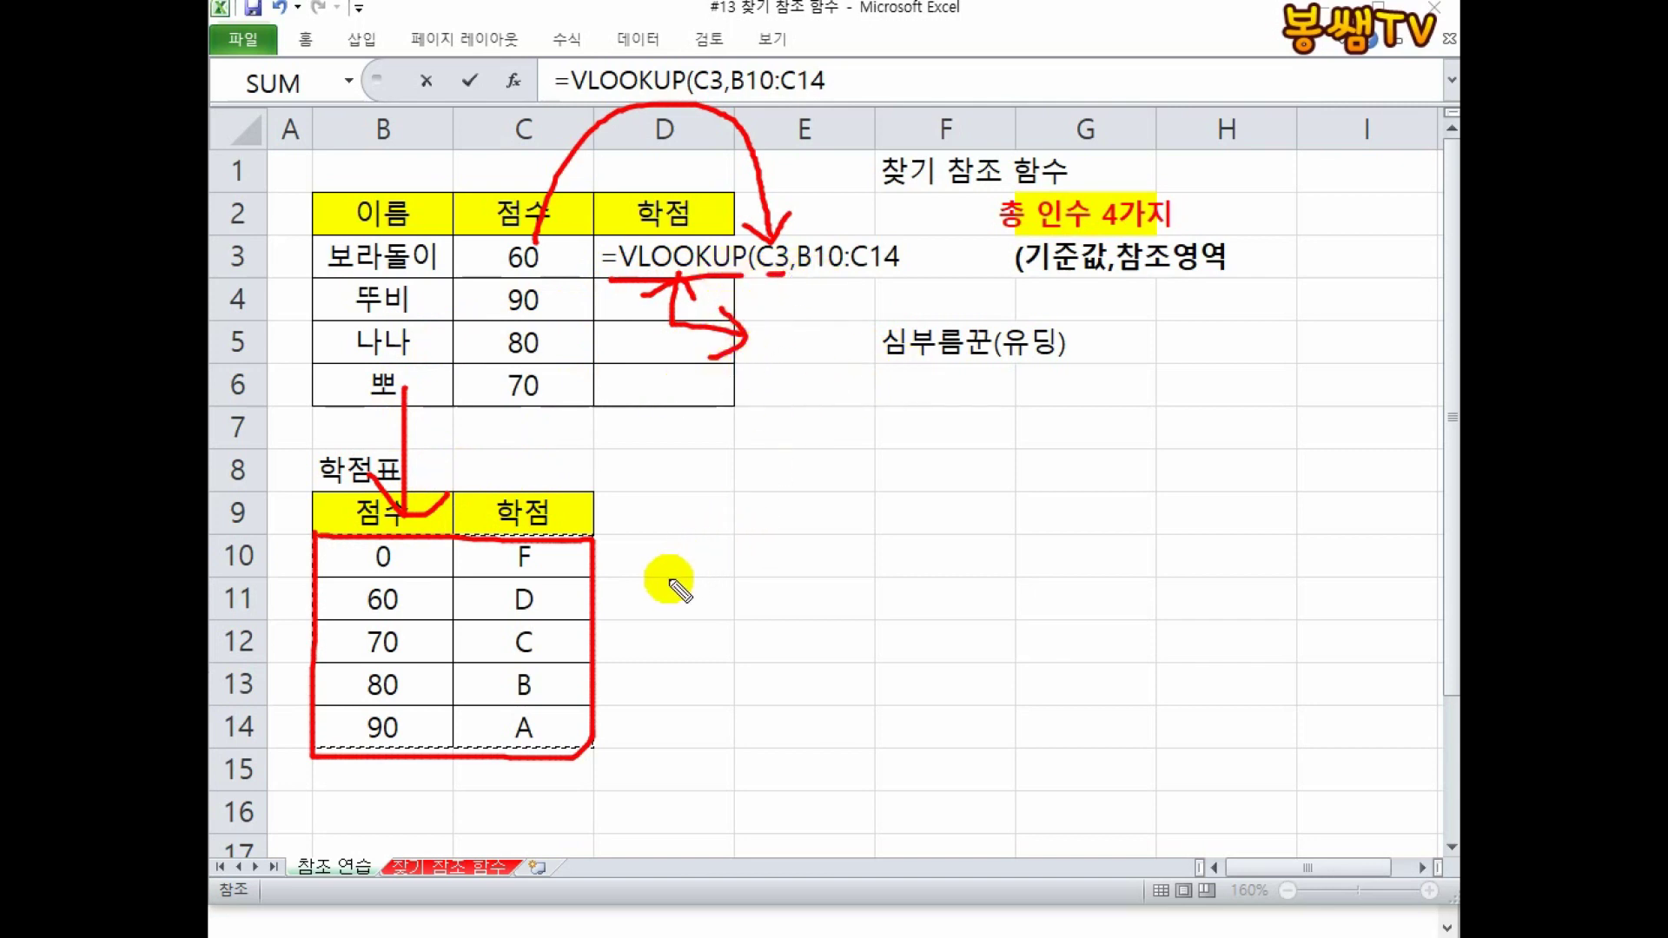
mouse_move(324, 553)
left_mouse_down()
mouse_move(596, 545)
mouse_move(579, 735)
mouse_move(417, 764)
mouse_move(341, 691)
mouse_move(326, 565)
left_mouse_up()
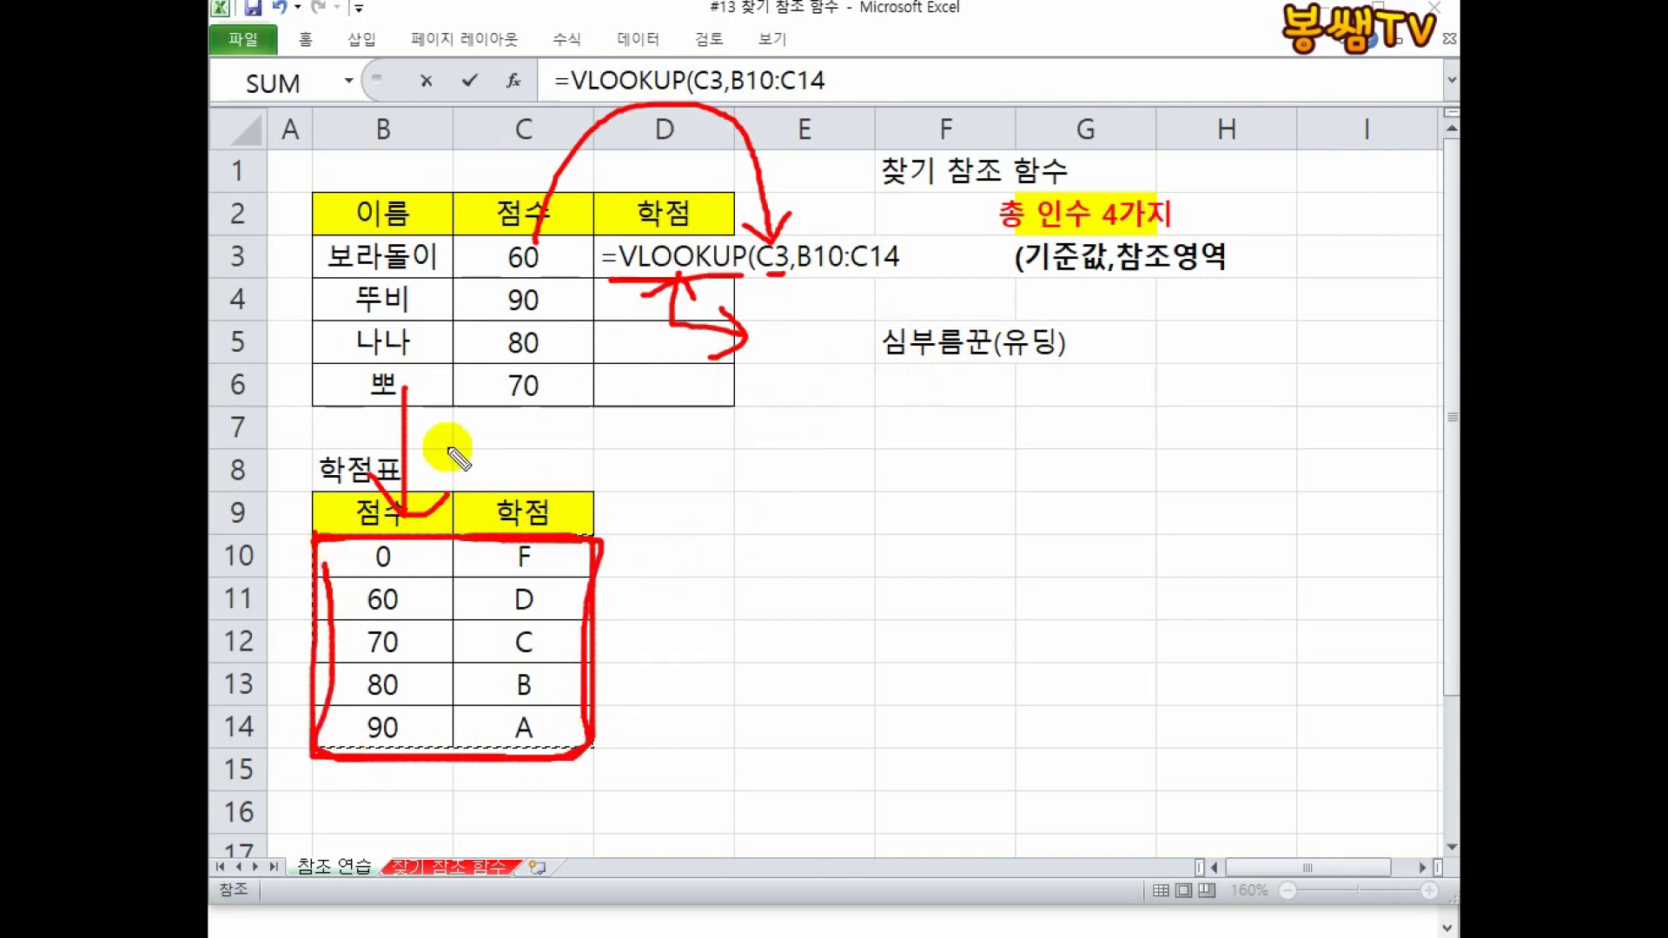
mouse_move(428, 502)
left_mouse_down()
mouse_move(415, 516)
mouse_move(456, 473)
left_mouse_up()
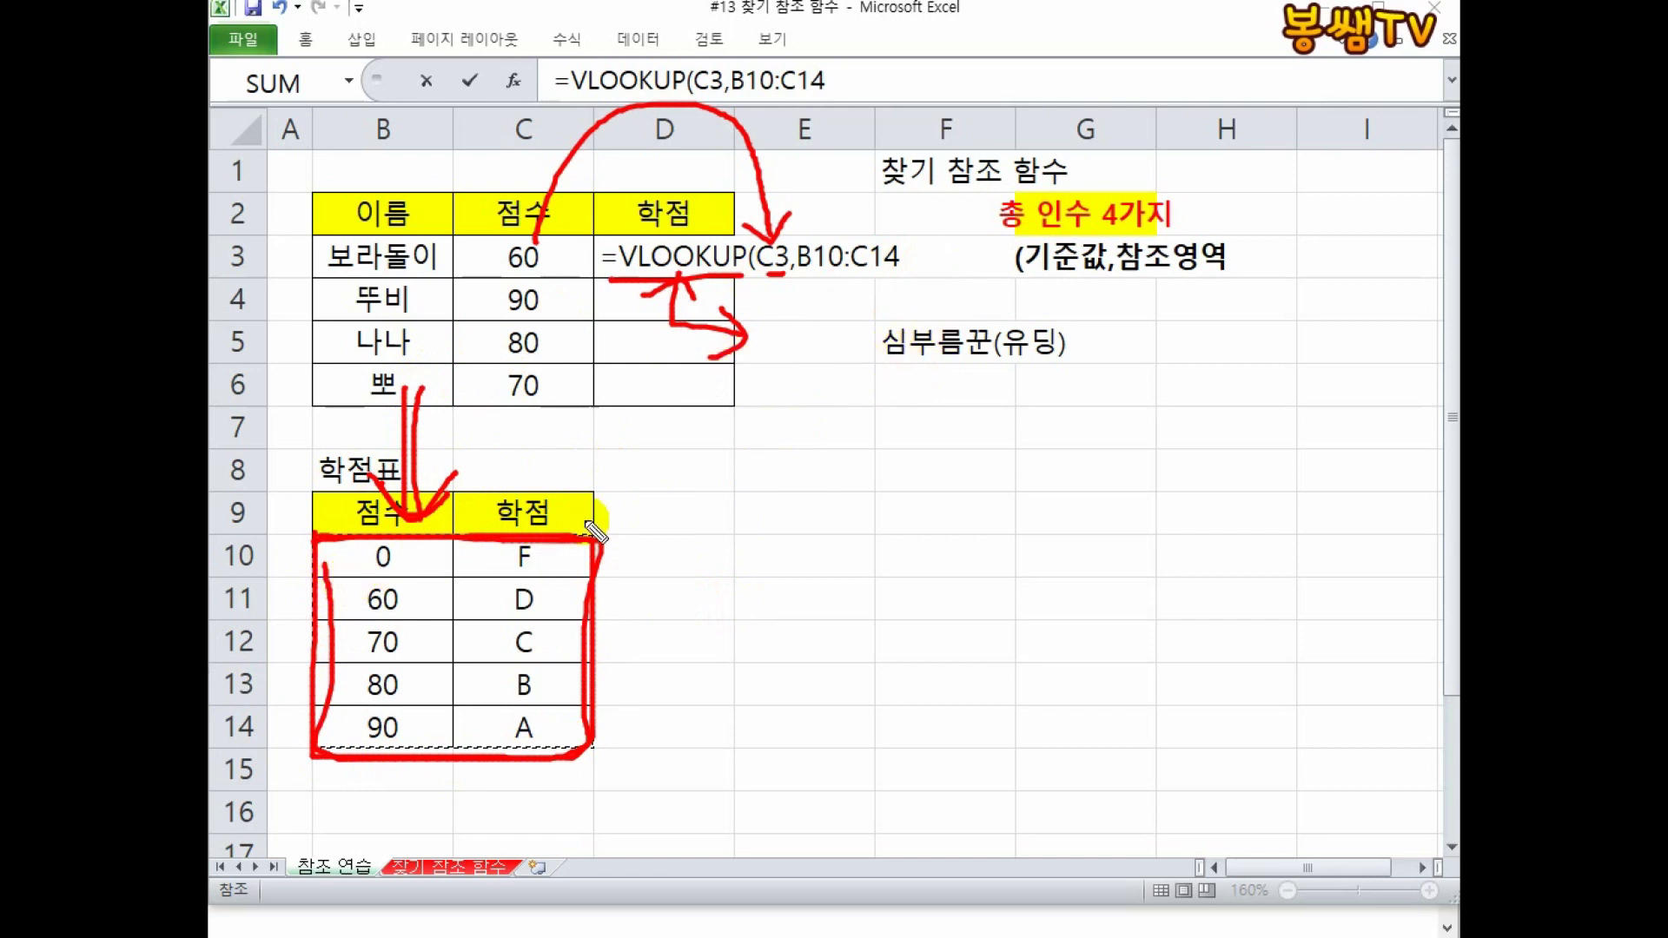
left_click_drag(593, 495, 524, 573)
mouse_move(318, 525)
left_mouse_down()
mouse_move(452, 531)
mouse_move(447, 745)
mouse_move(335, 687)
mouse_move(341, 521)
mouse_move(356, 526)
left_mouse_up()
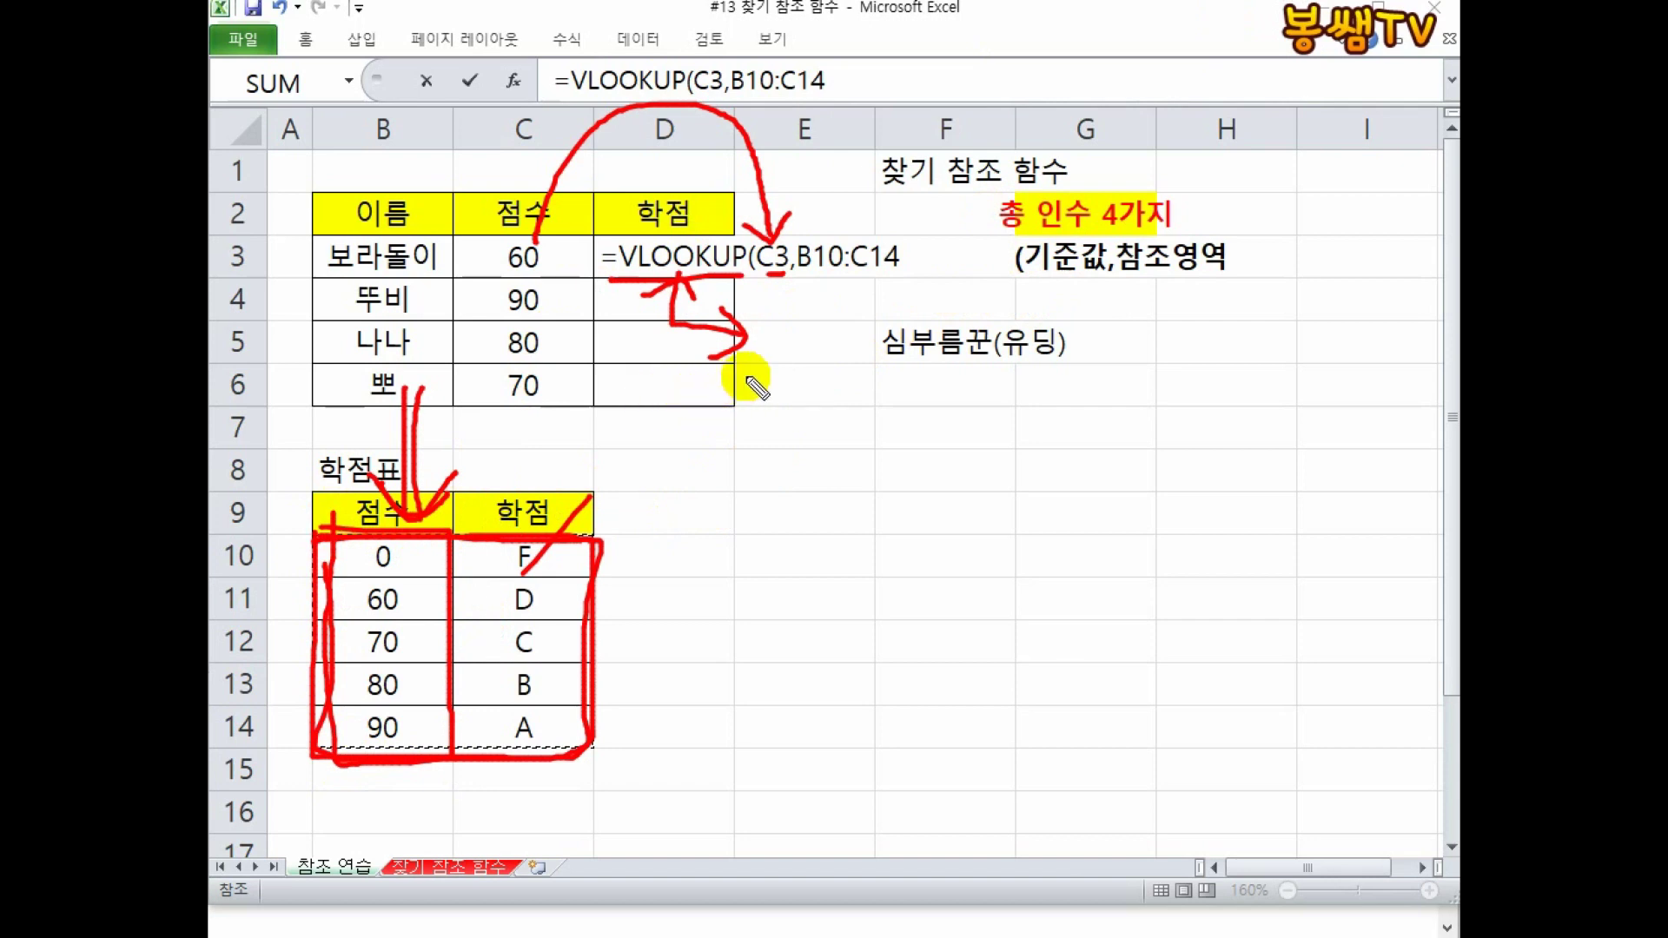
mouse_move(1035, 276)
left_mouse_down()
mouse_move(1312, 284)
mouse_move(1401, 247)
mouse_move(1274, 214)
mouse_move(1305, 335)
left_mouse_up()
left_click_drag(1119, 174, 1151, 145)
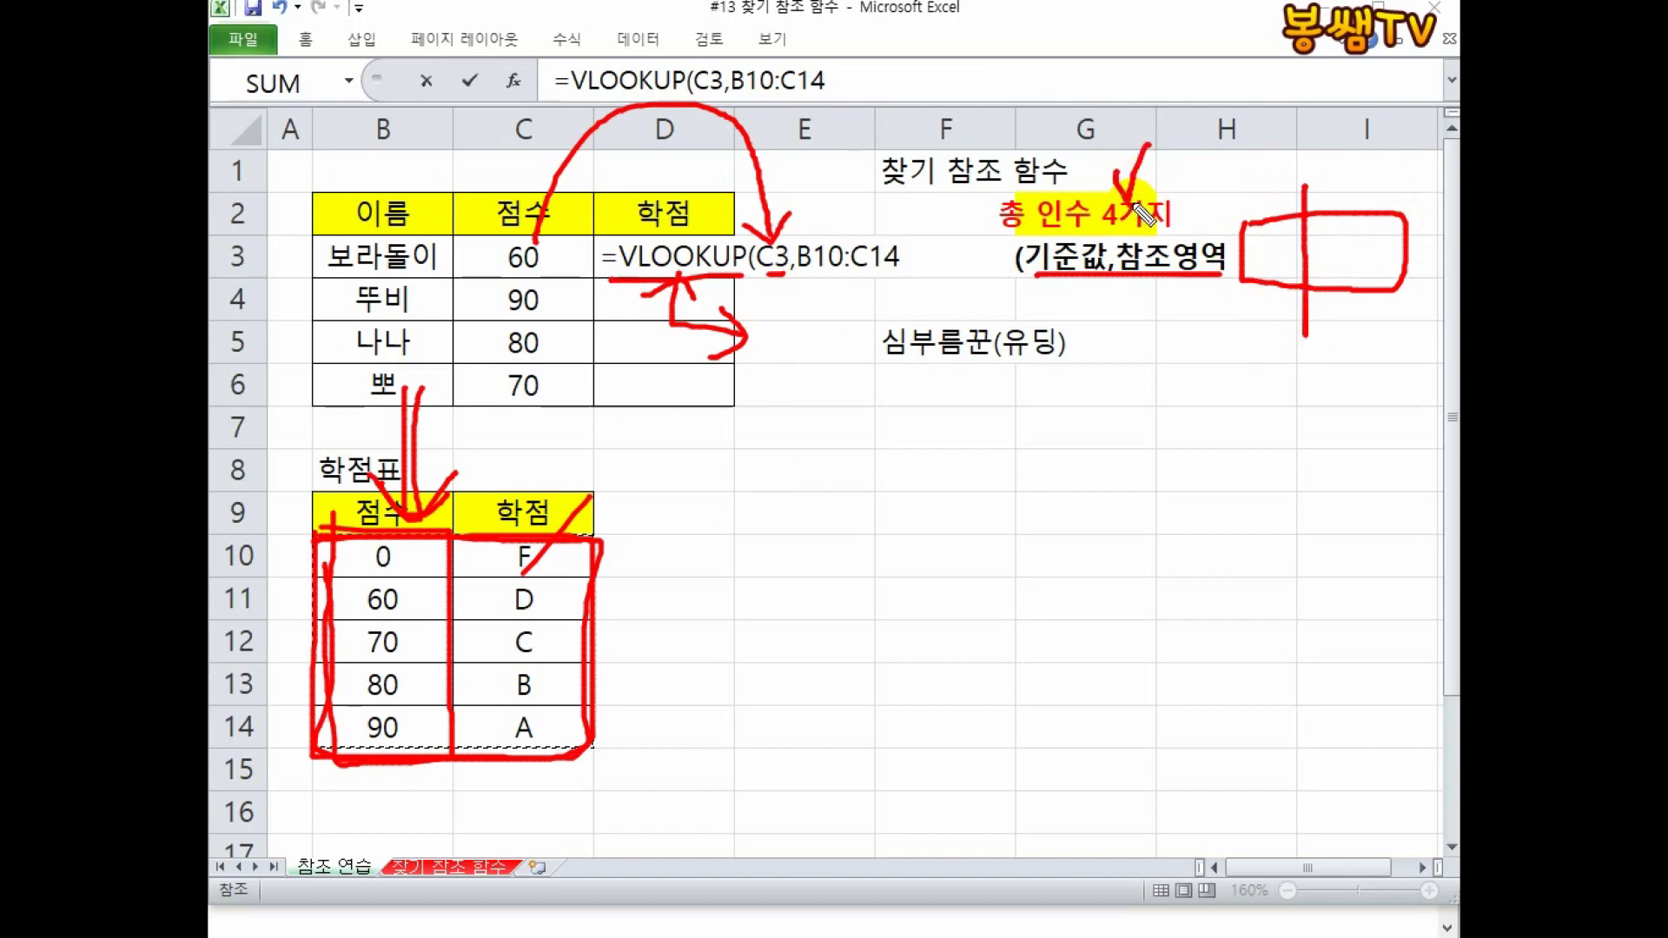
mouse_move(1271, 272)
left_mouse_down()
mouse_move(1264, 358)
mouse_move(1359, 291)
left_mouse_up()
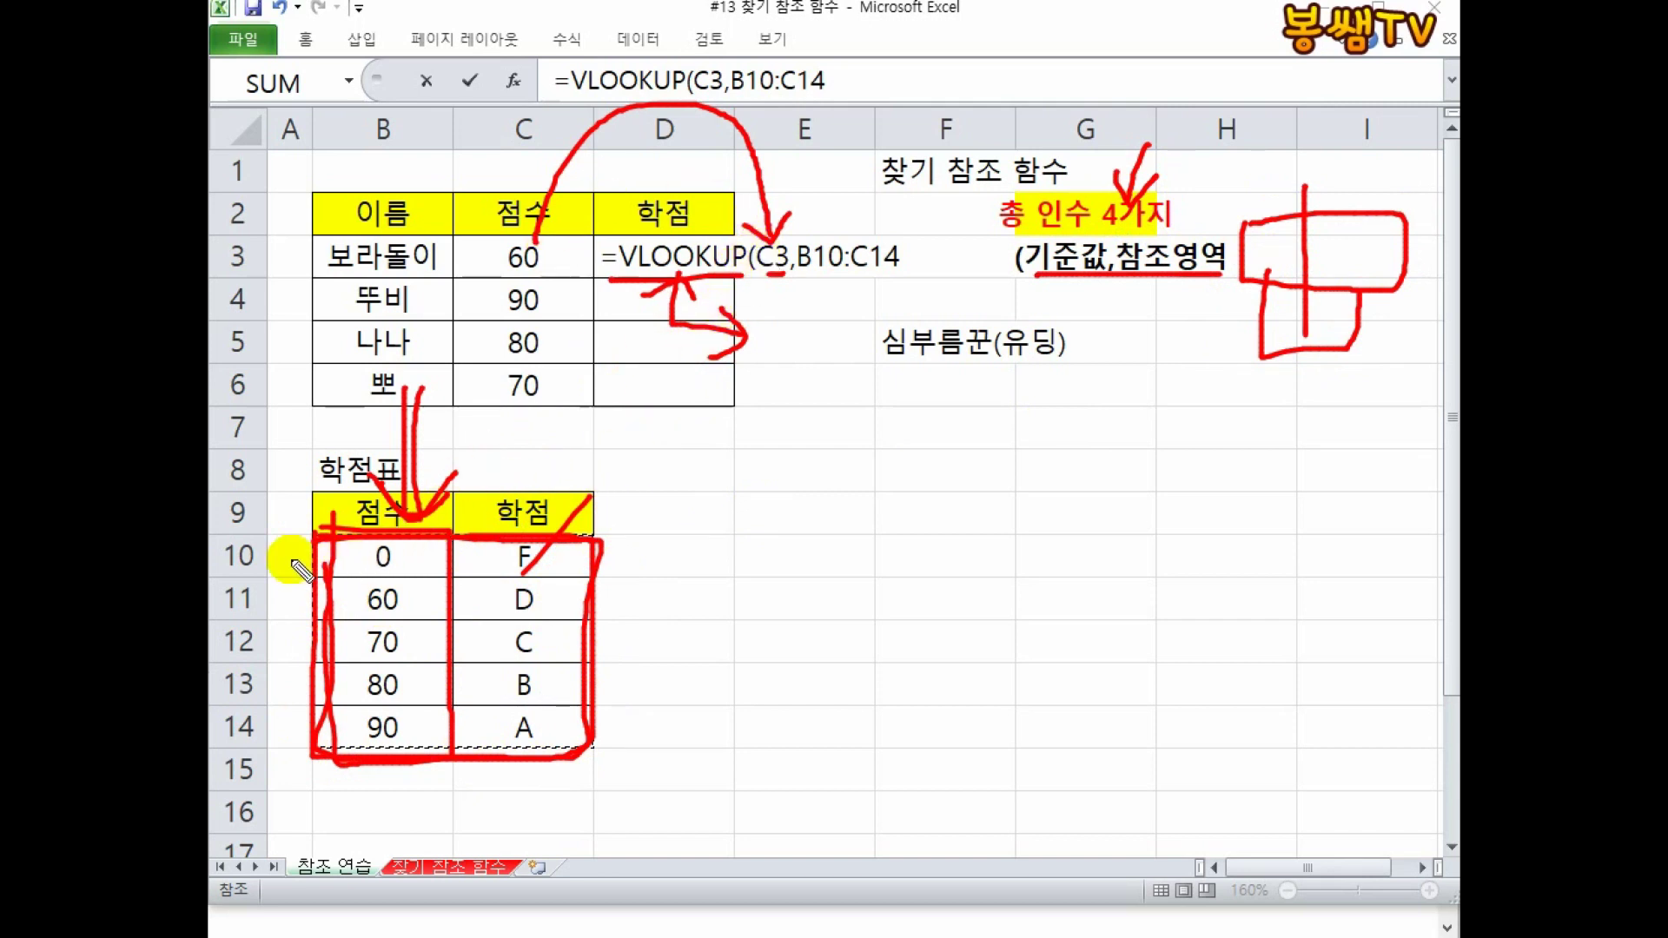
left_click_drag(291, 561, 360, 563)
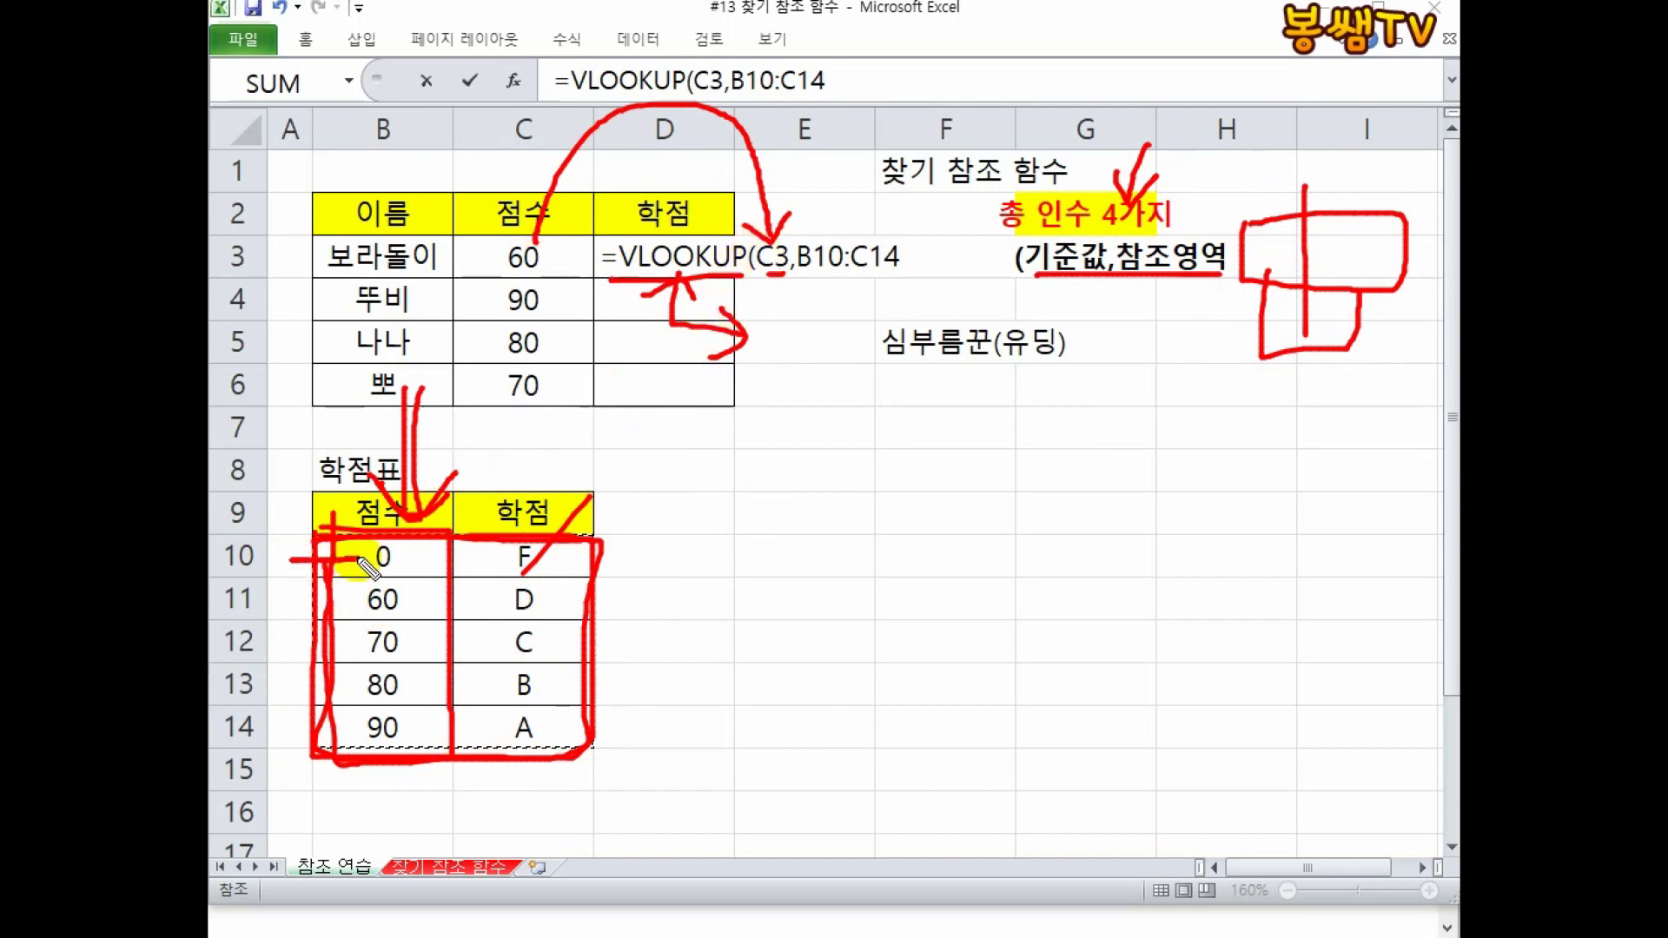
mouse_move(223, 545)
left_mouse_down()
mouse_move(257, 570)
mouse_move(231, 569)
mouse_move(424, 615)
mouse_move(404, 575)
mouse_move(371, 613)
left_mouse_up()
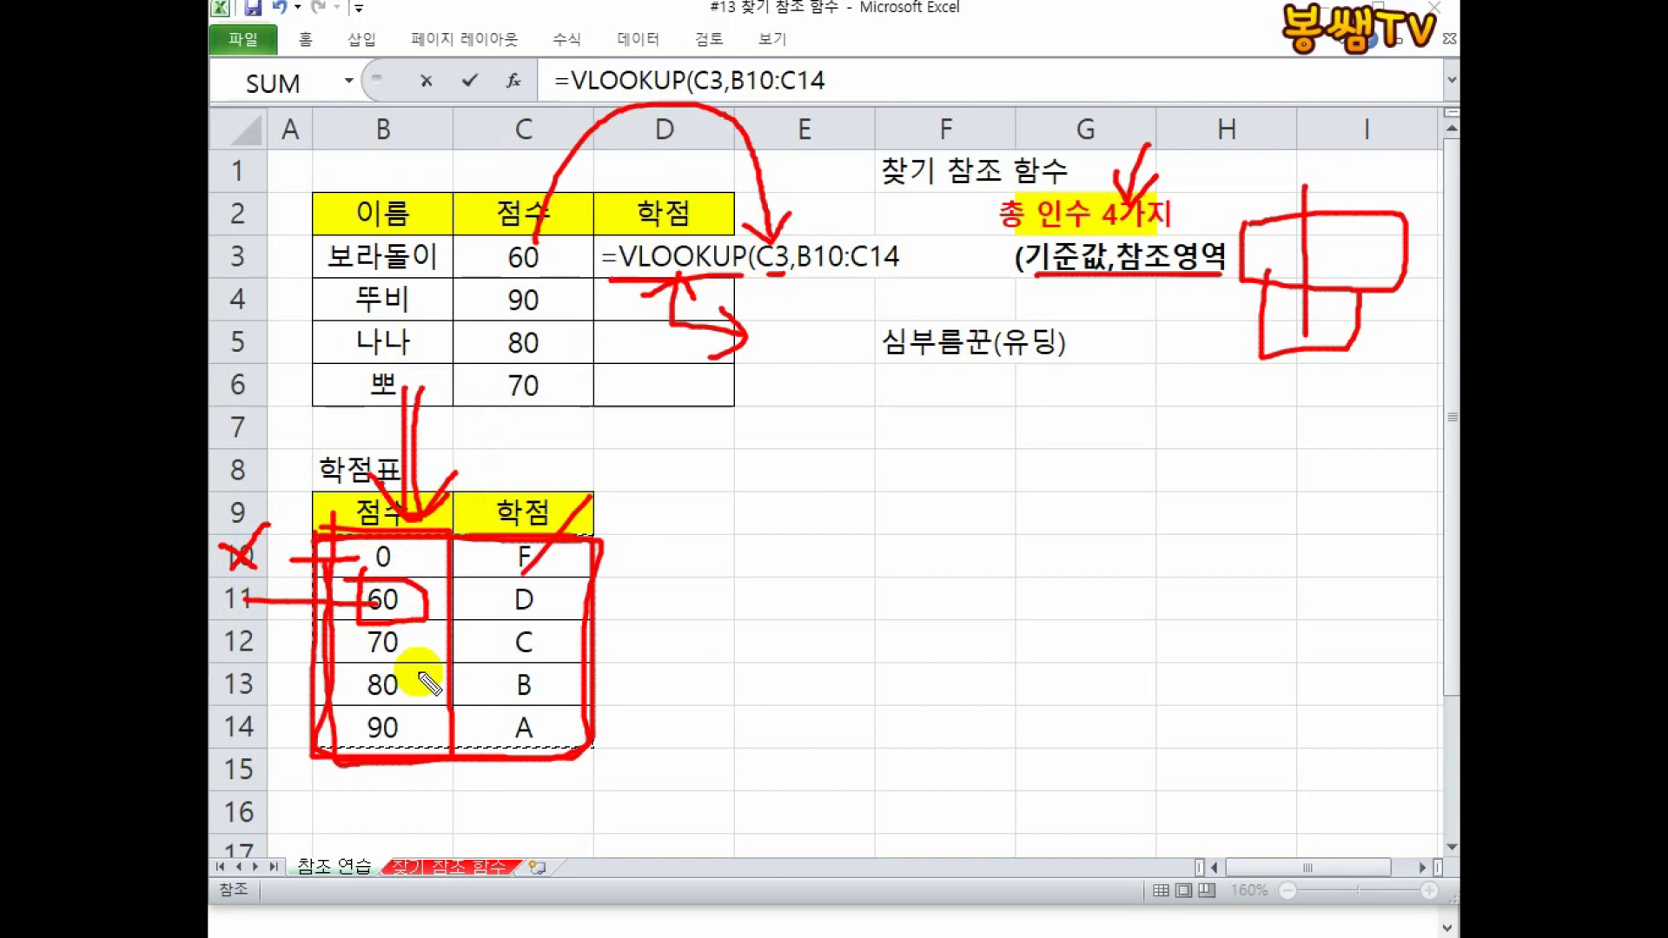
left_click_drag(923, 224, 892, 320)
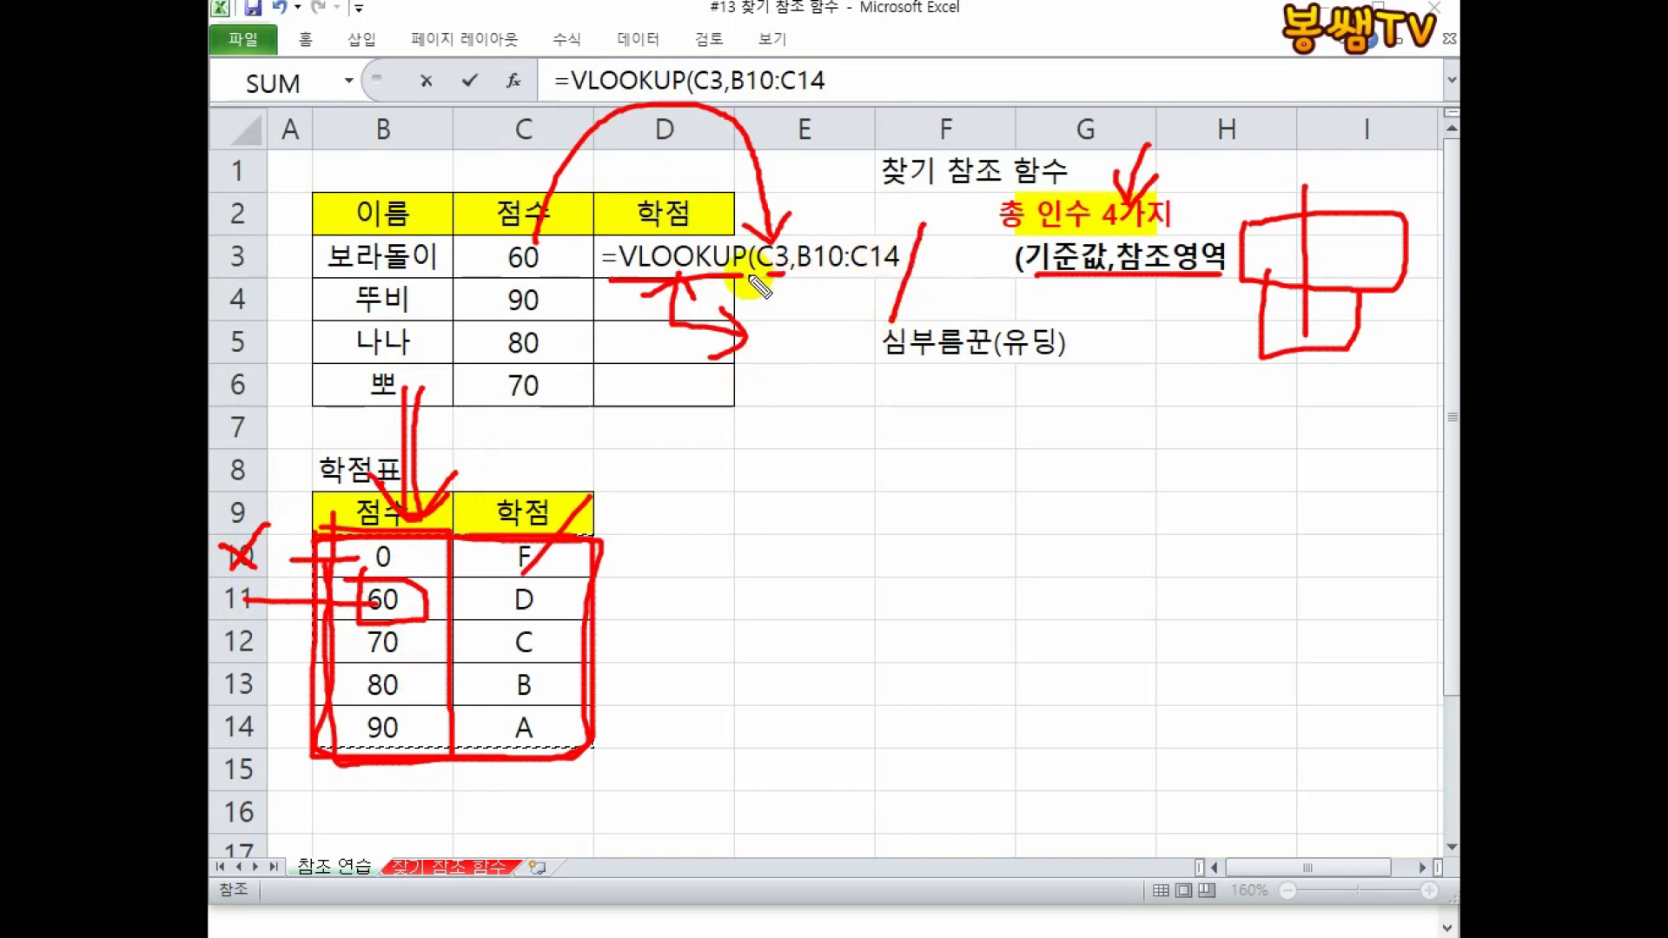
mouse_move(370, 598)
left_mouse_down()
mouse_move(426, 608)
mouse_move(413, 643)
mouse_move(608, 278)
mouse_move(626, 289)
mouse_move(606, 339)
left_mouse_up()
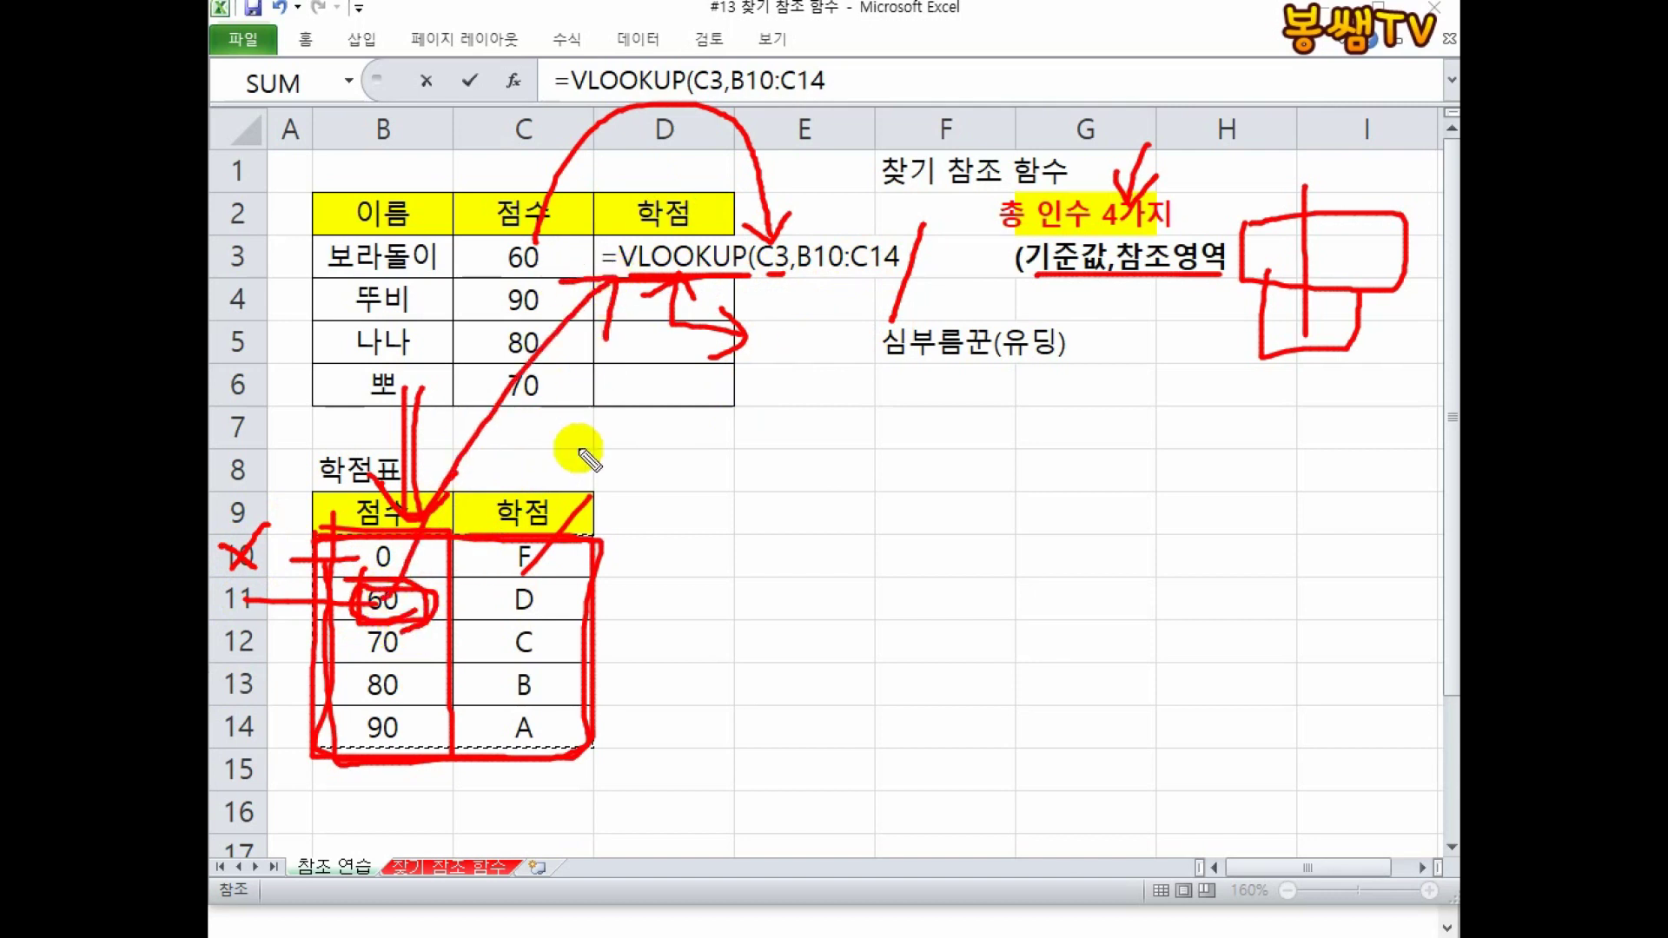
mouse_move(494, 587)
left_mouse_down()
mouse_move(551, 619)
mouse_move(500, 584)
left_mouse_up()
mouse_move(556, 532)
left_mouse_down()
mouse_move(626, 343)
mouse_move(662, 382)
left_mouse_up()
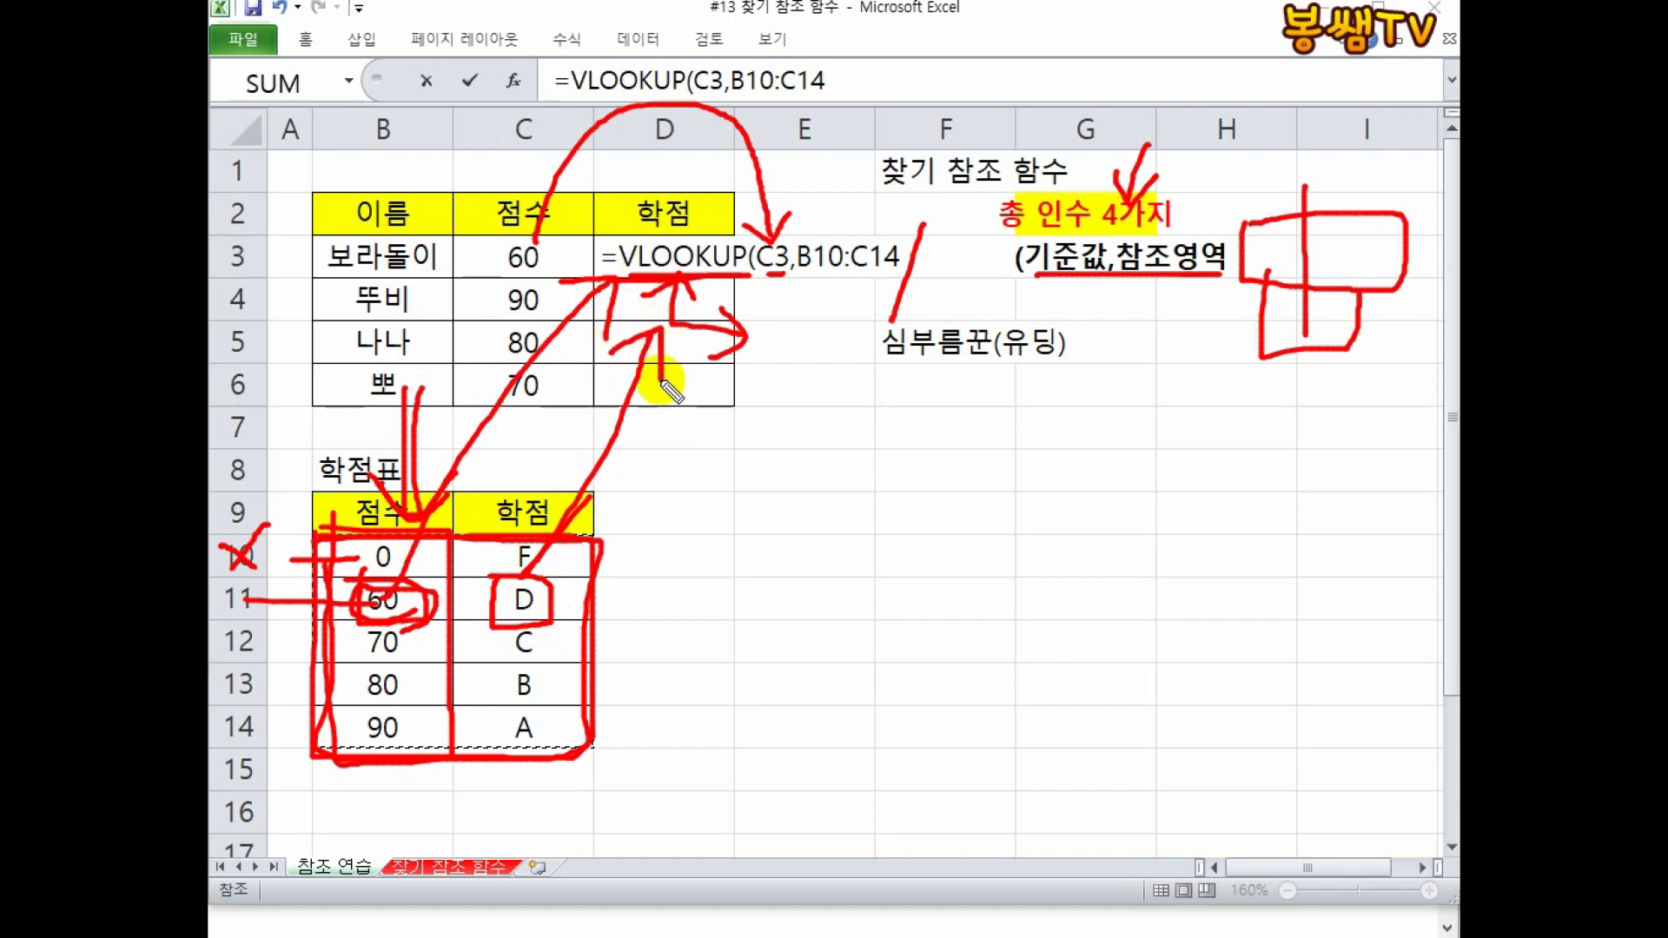
left_click_drag(551, 614, 682, 614)
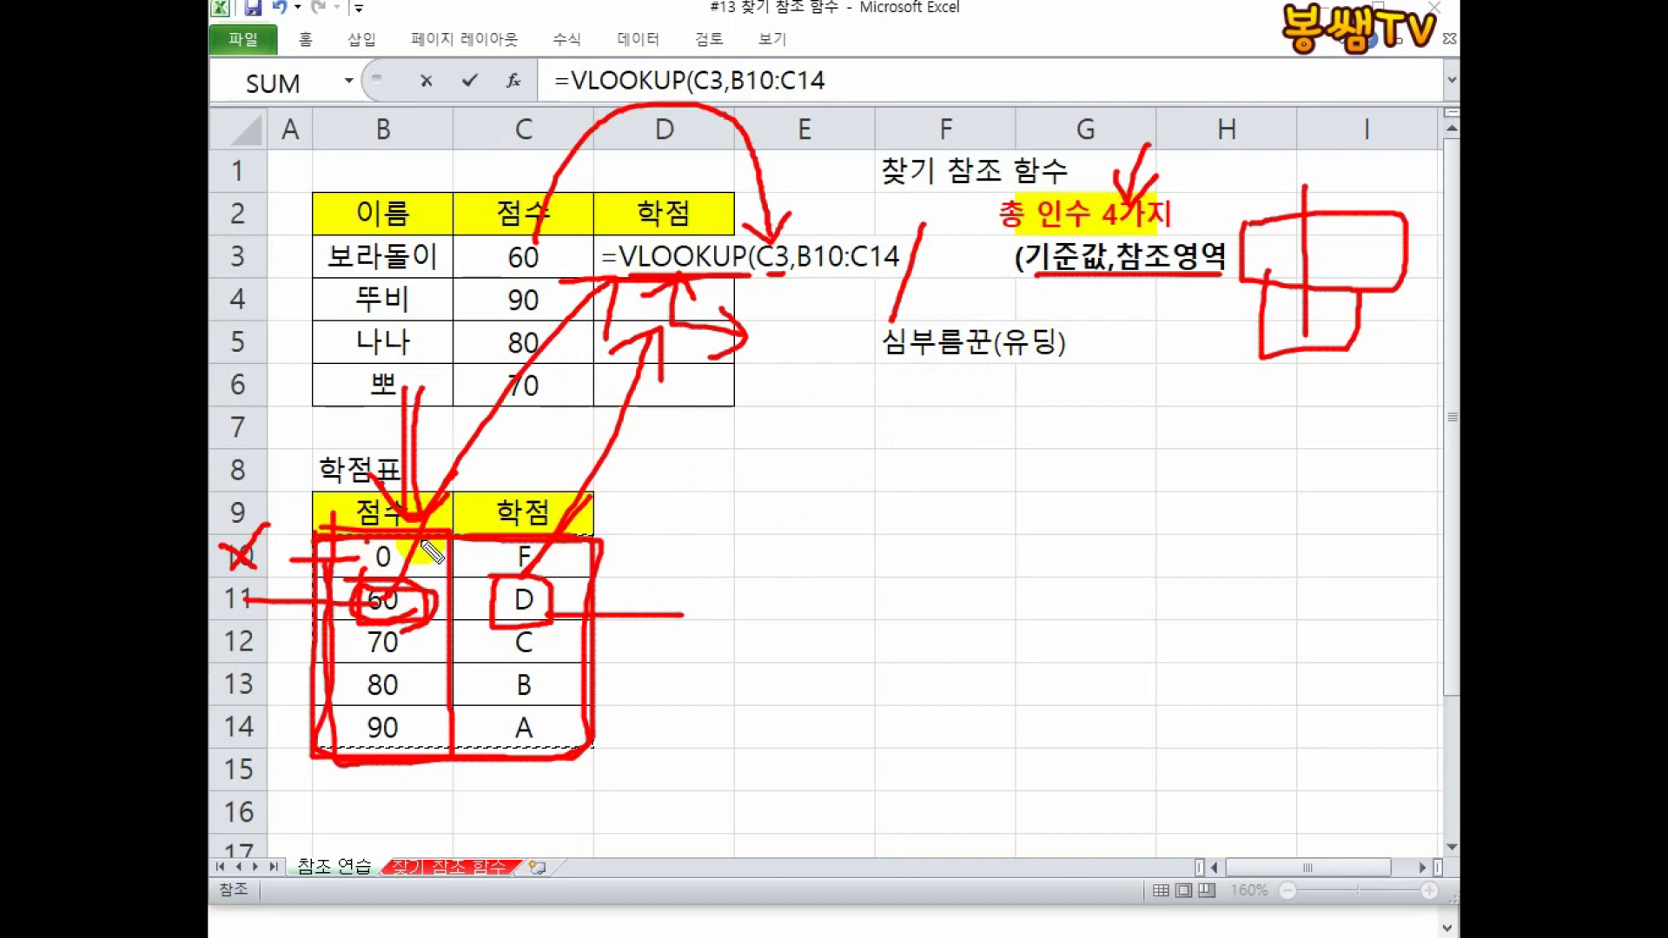
mouse_move(585, 721)
left_mouse_down()
mouse_move(330, 775)
mouse_move(323, 560)
left_mouse_up()
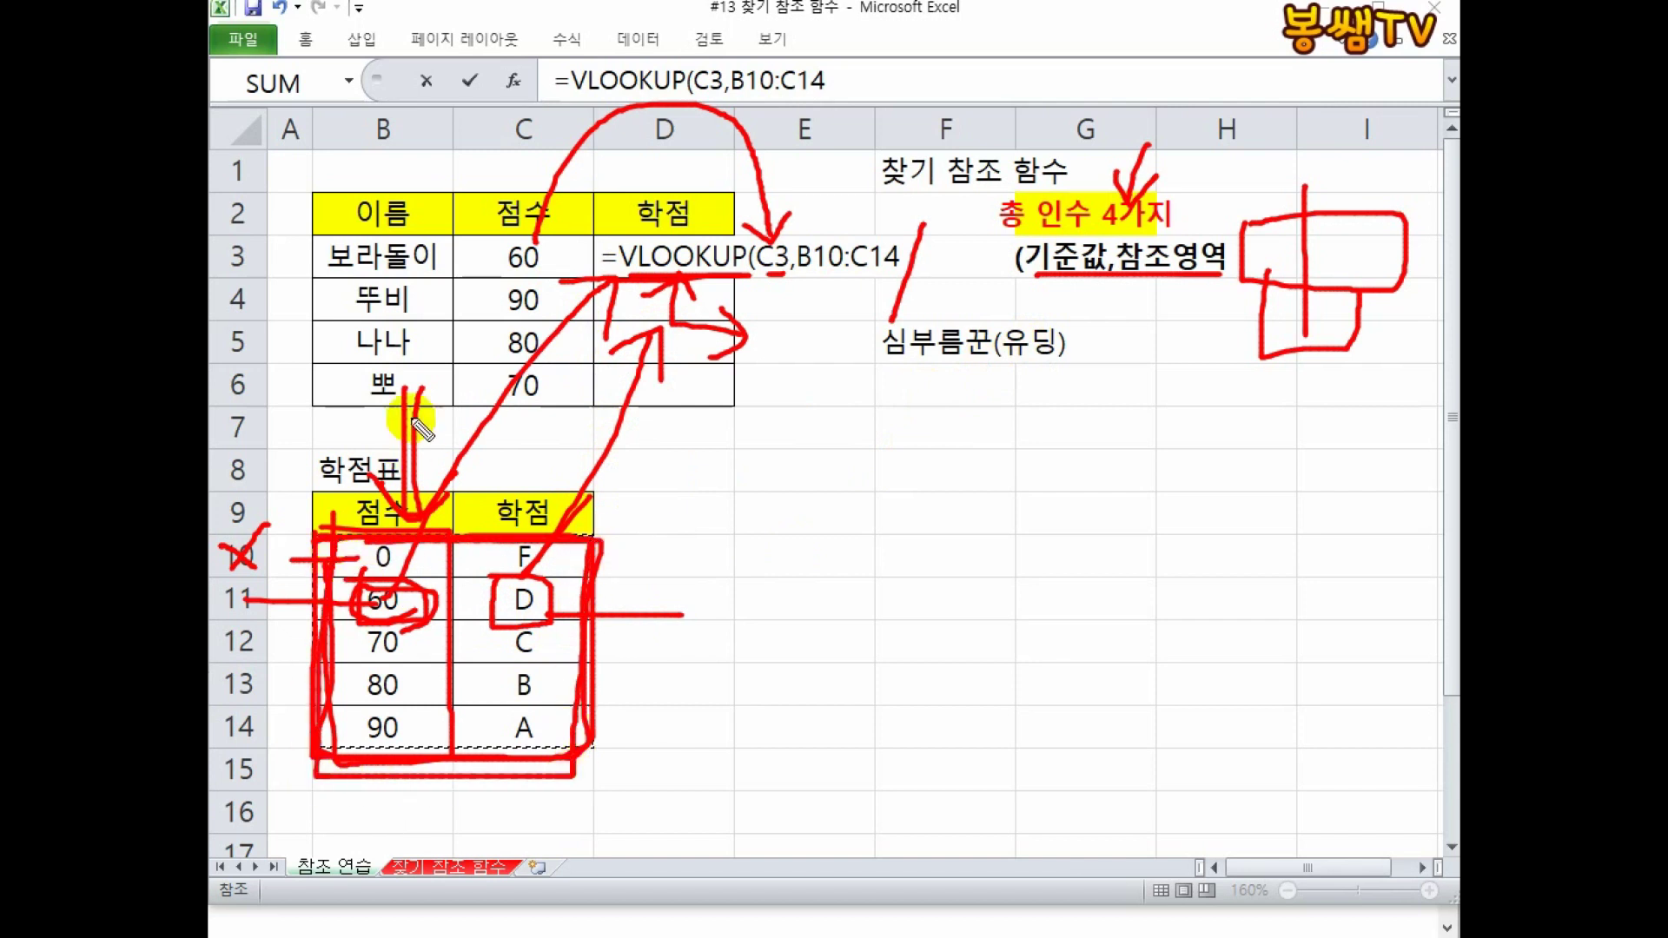
left_click_drag(424, 505, 422, 514)
mouse_move(378, 465)
left_mouse_down()
mouse_move(411, 512)
mouse_move(431, 485)
left_mouse_up()
mouse_move(542, 531)
left_mouse_down()
mouse_move(738, 610)
mouse_move(445, 646)
left_mouse_up()
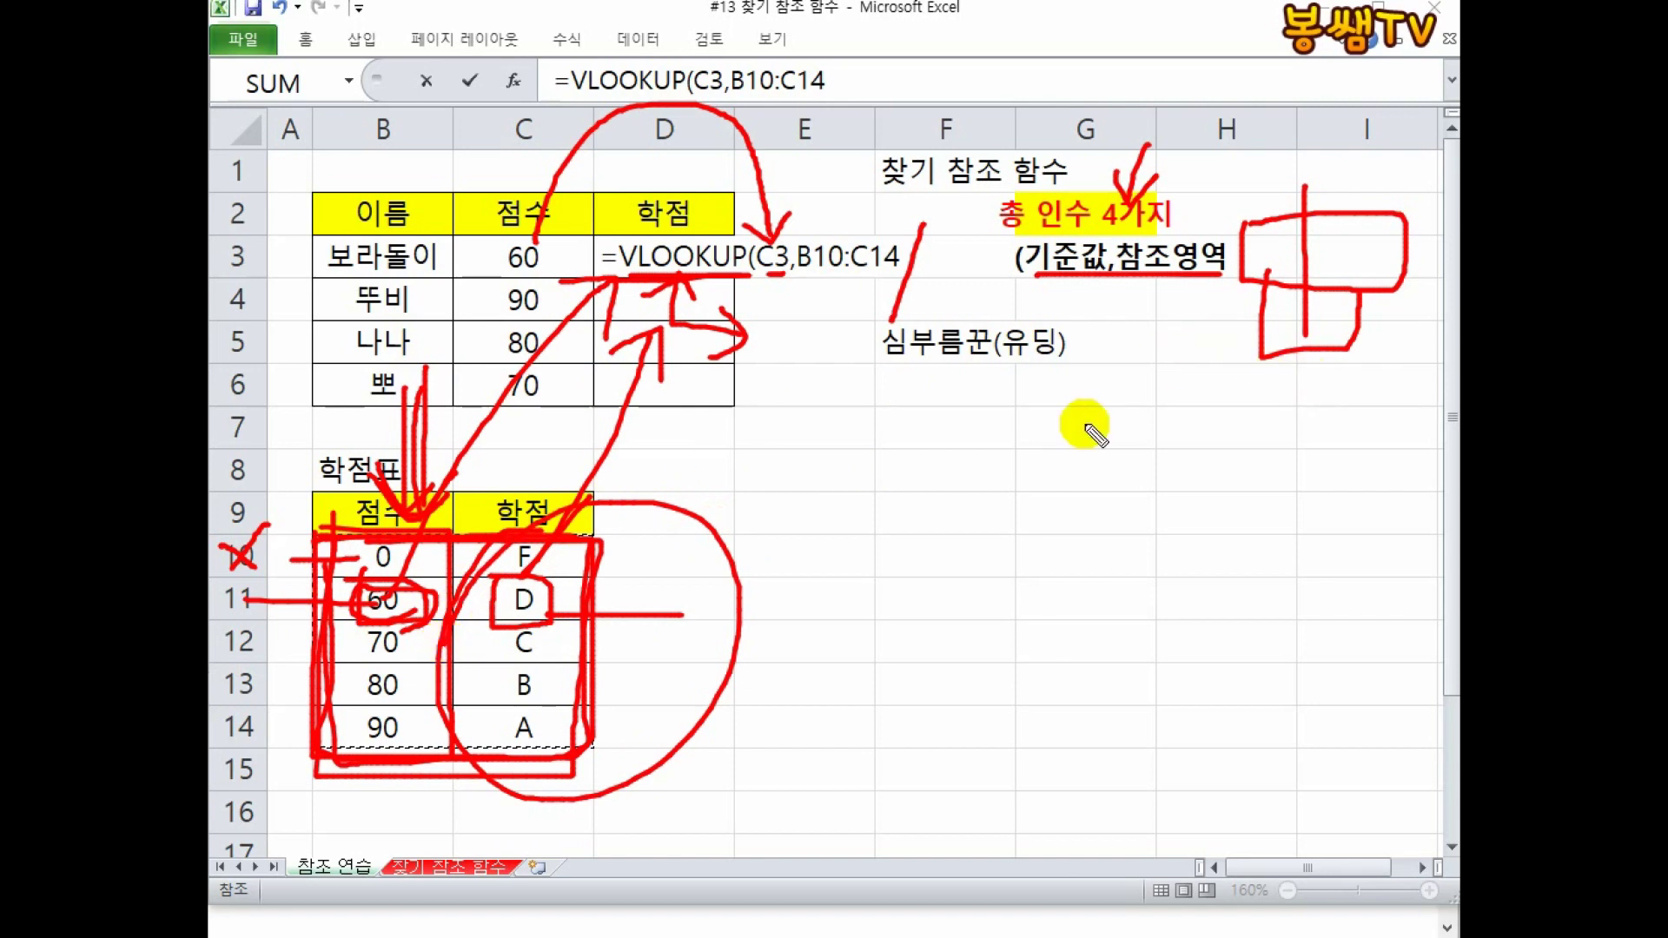
key("Escape")
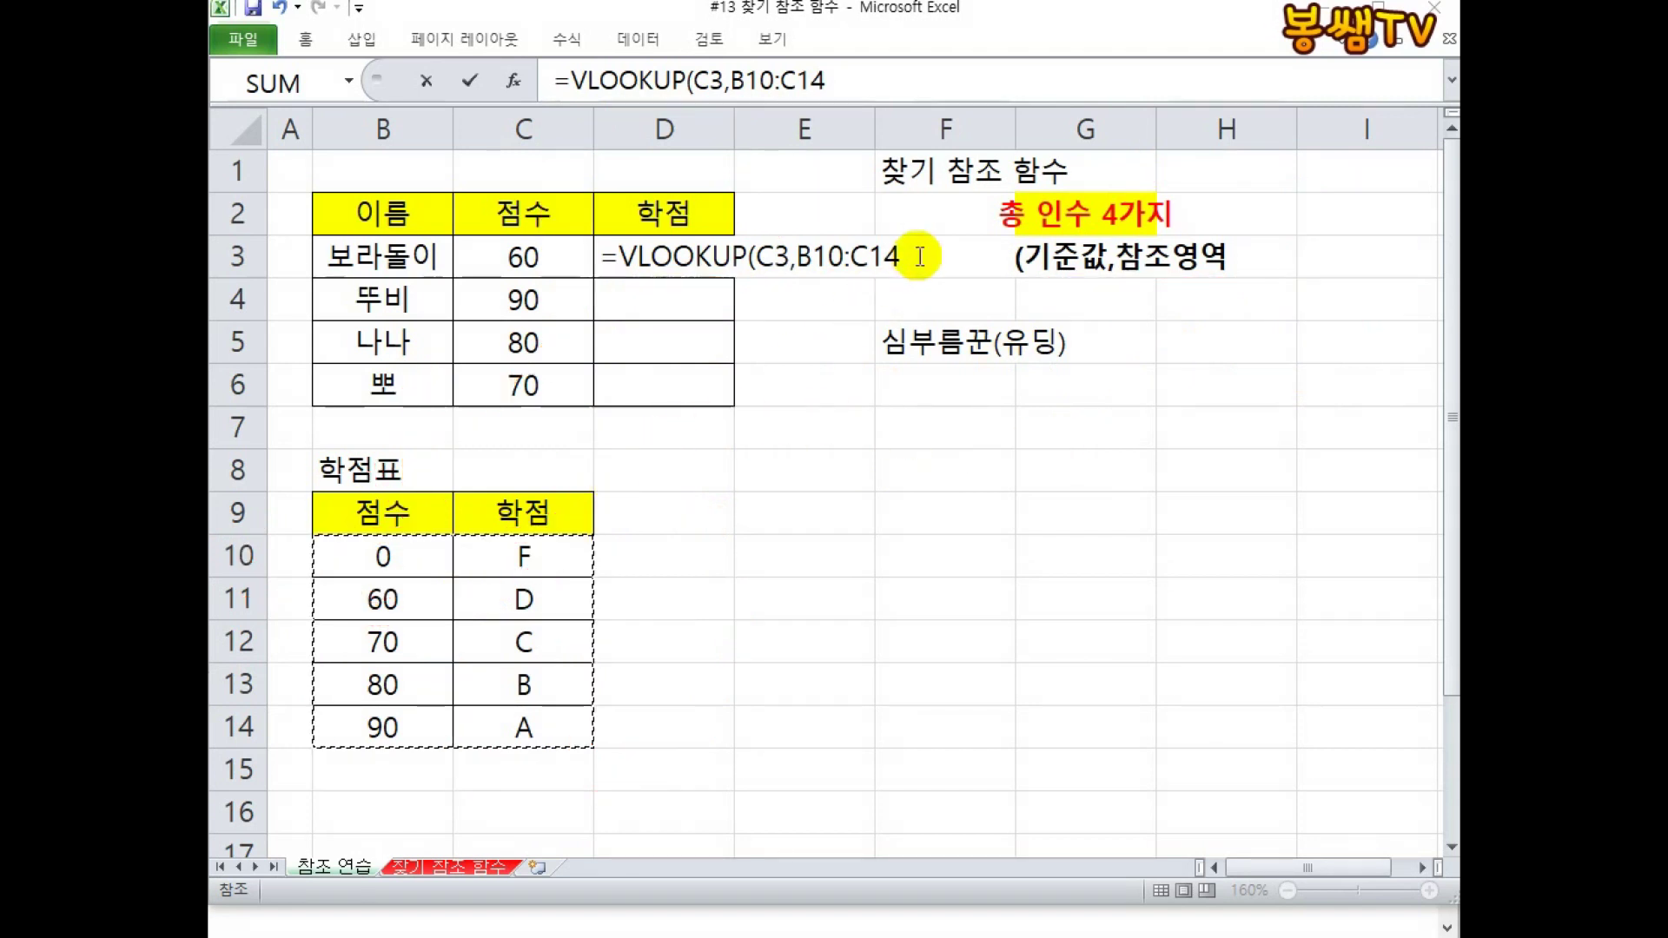
Step: Add column index 2 and the separator for the fourth argument to the D3 formula, and discard the unfinished entry
type(",")
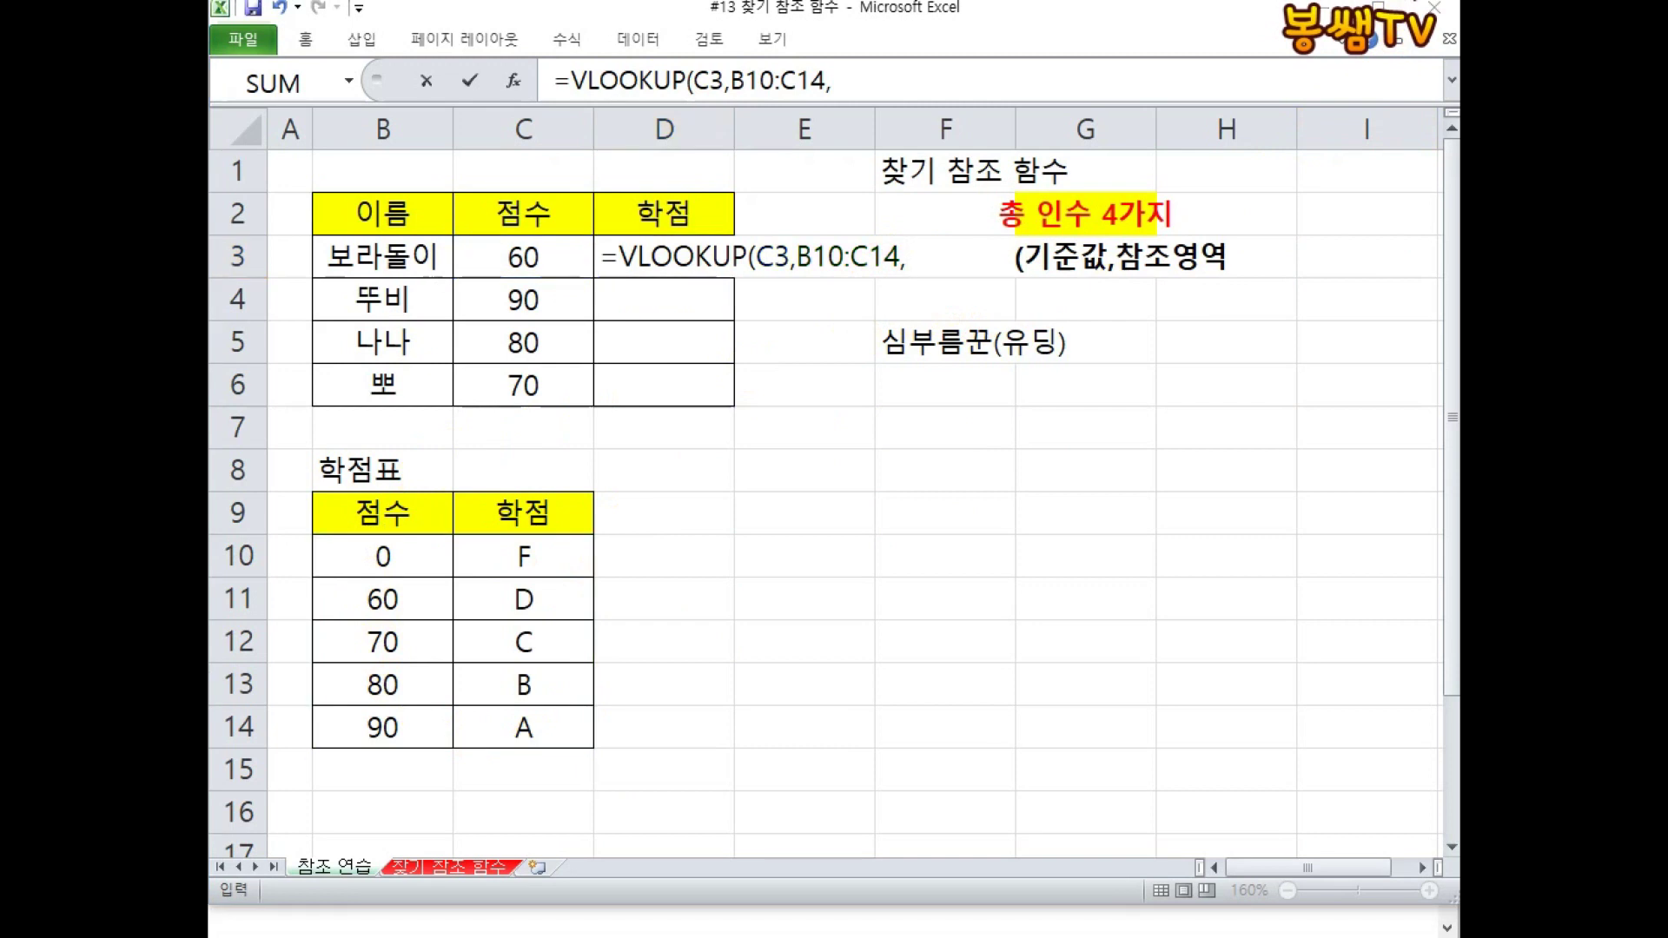
mouse_move(314, 536)
left_mouse_down()
mouse_move(590, 533)
mouse_move(586, 728)
mouse_move(287, 754)
mouse_move(301, 536)
left_mouse_up()
left_click_drag(402, 609, 382, 695)
mouse_move(492, 632)
left_mouse_down()
mouse_move(532, 651)
mouse_move(553, 702)
left_mouse_up()
left_click(402, 501)
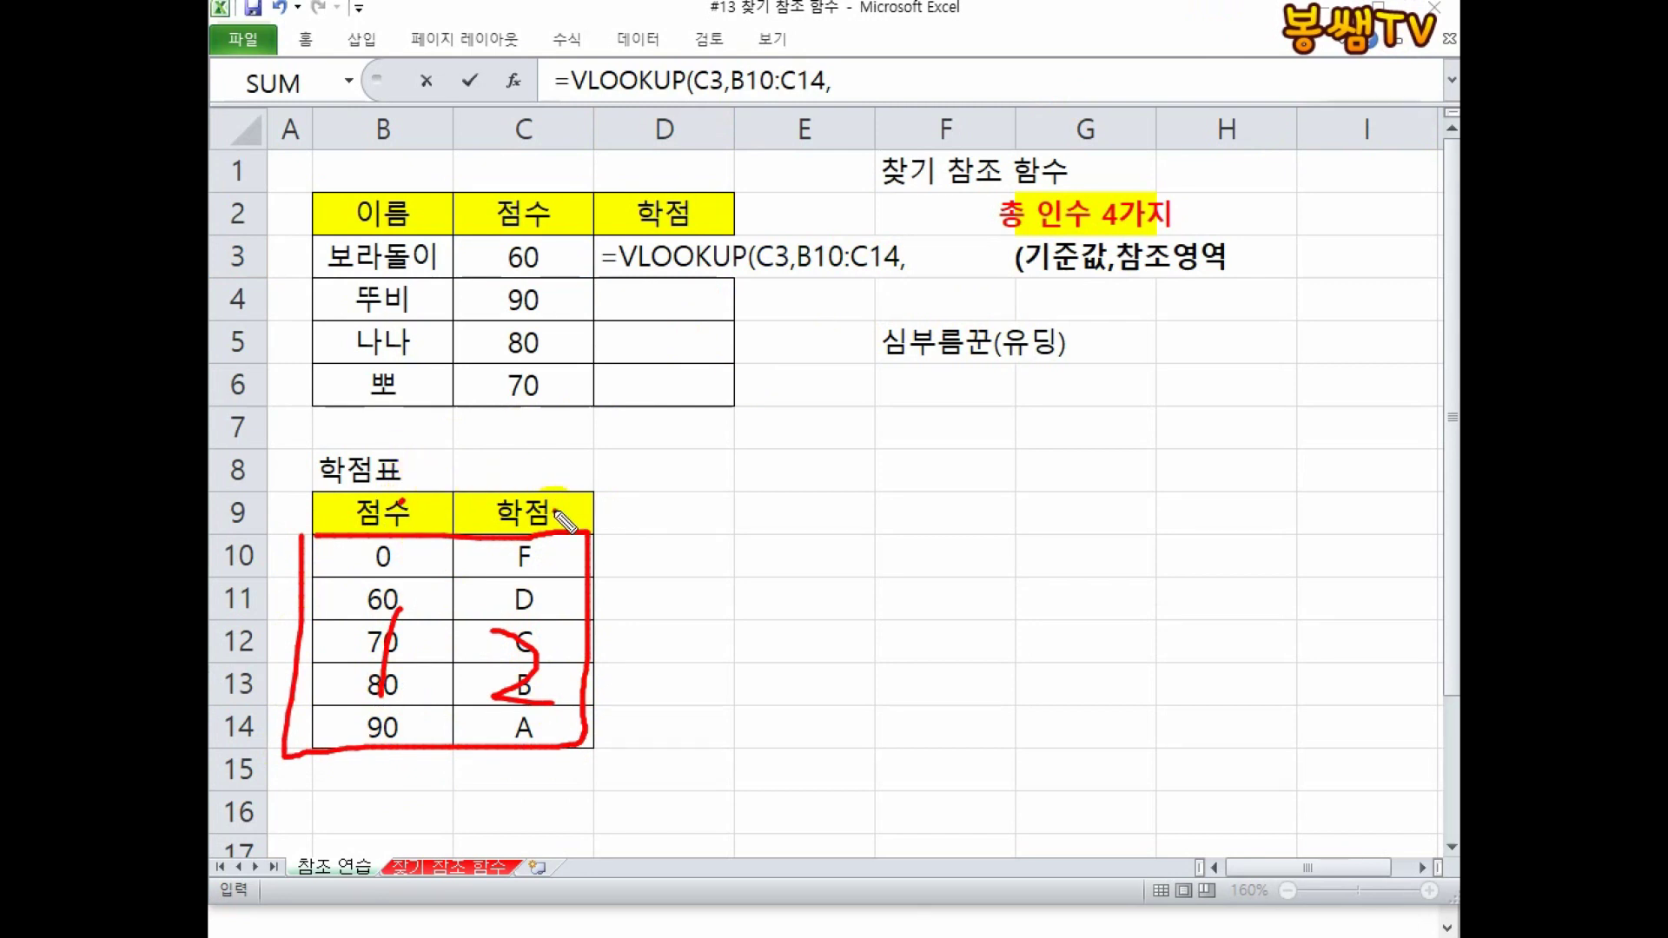
key("Escape")
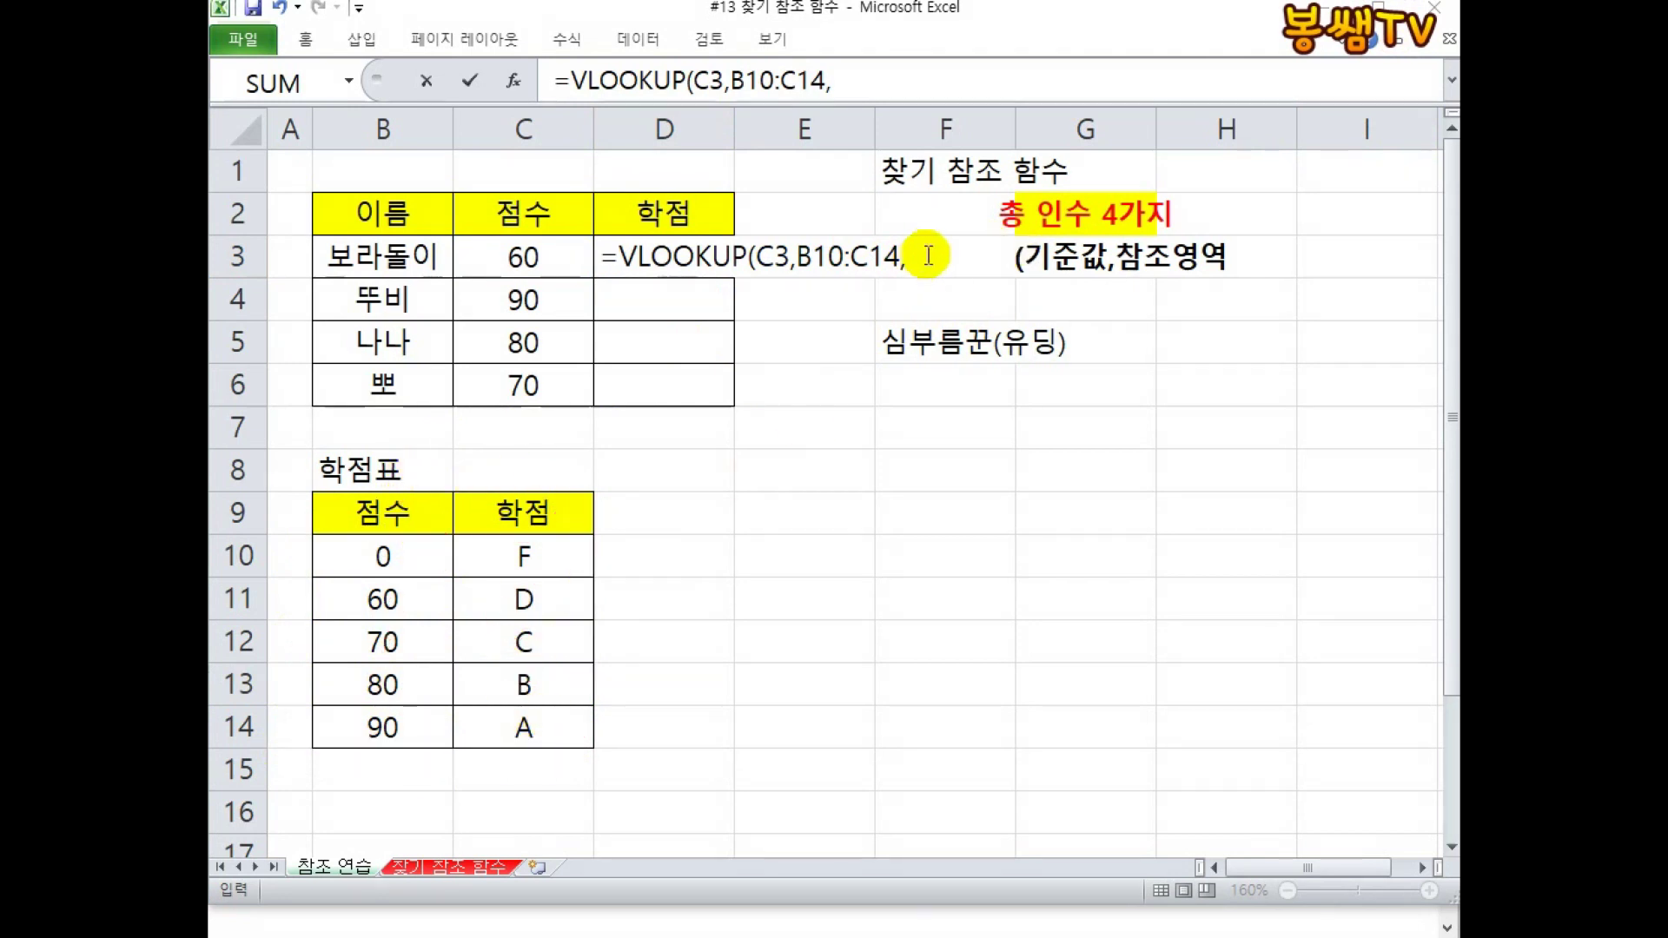
type("2")
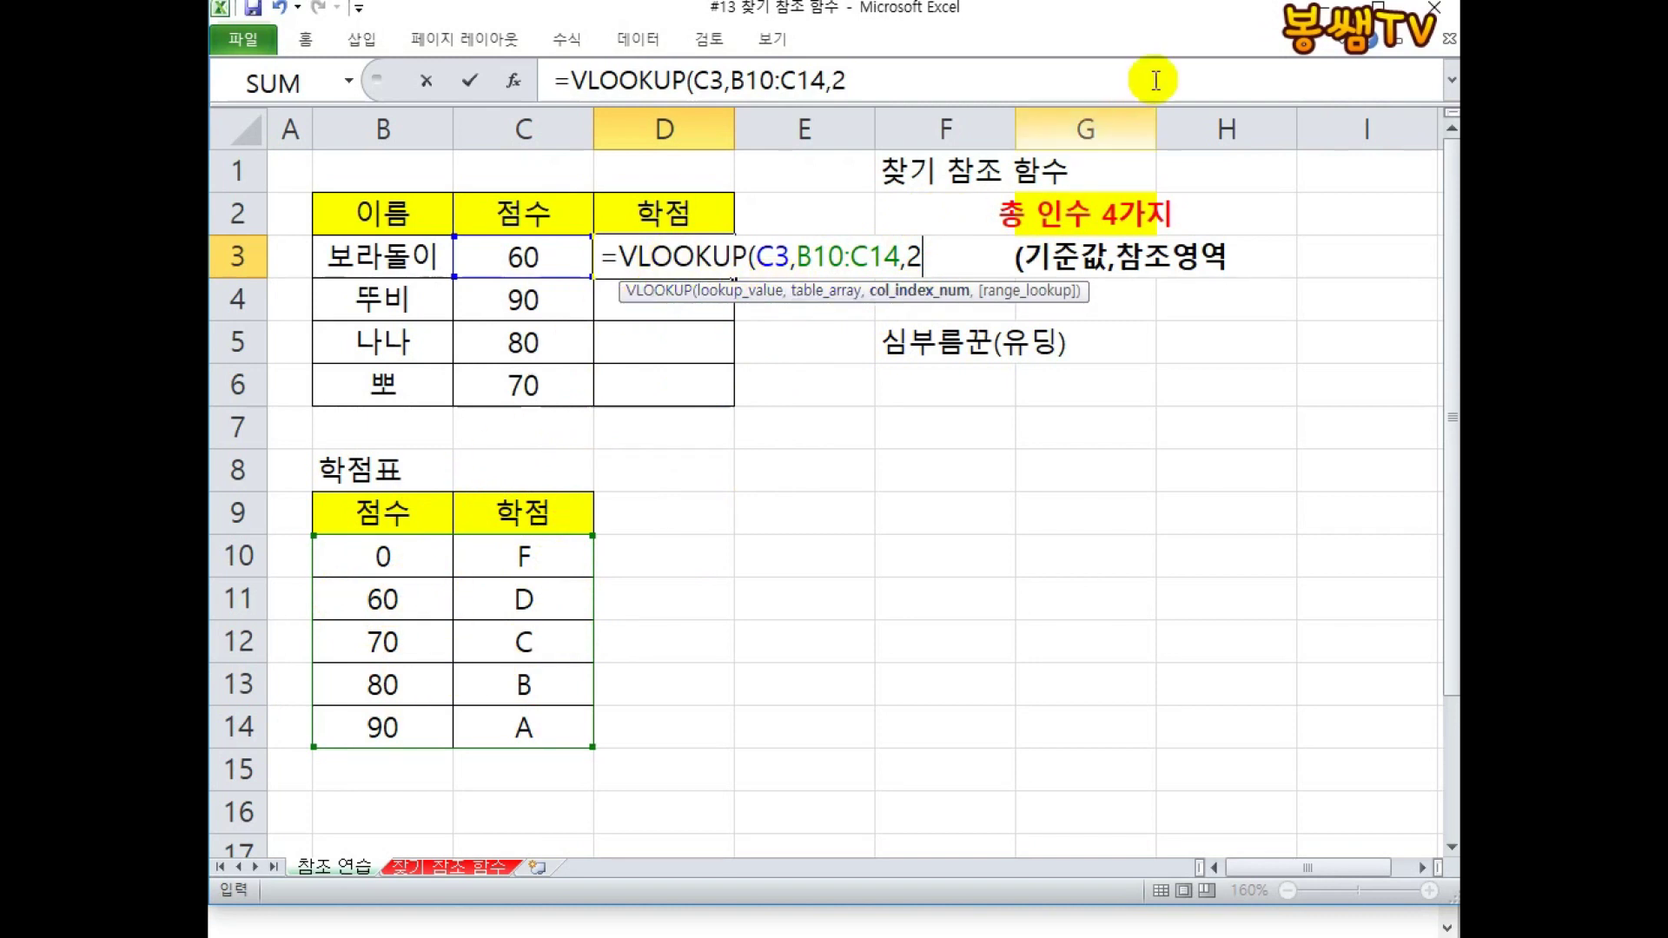
type("M")
key("BackSpace")
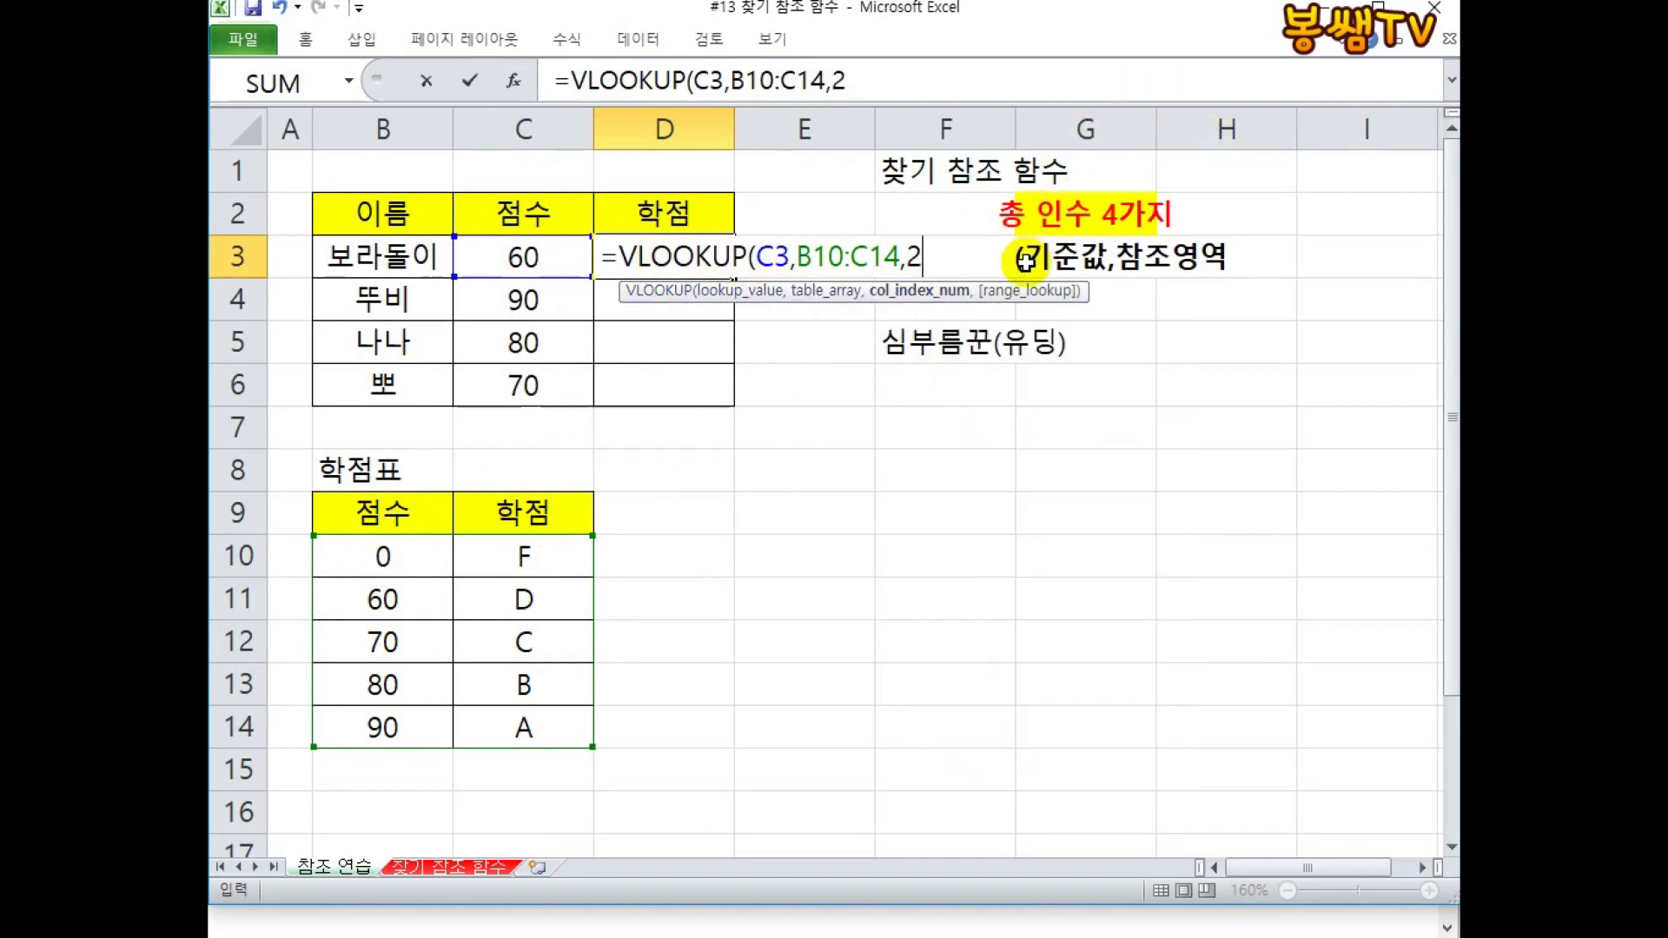
type(",")
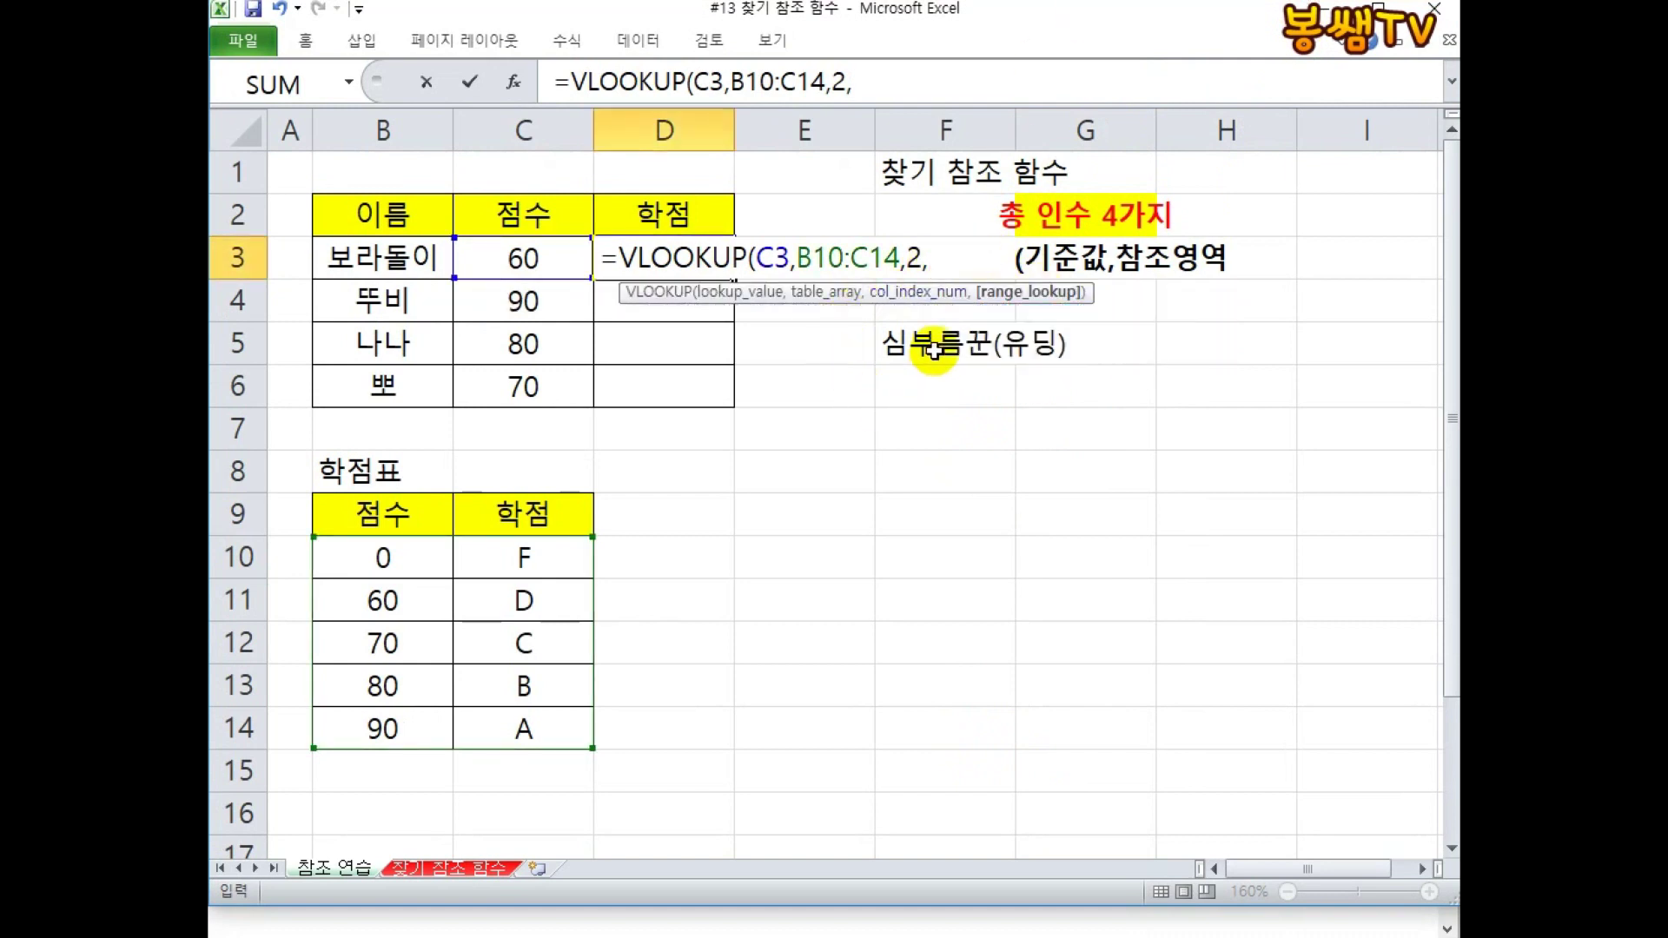
key("Escape")
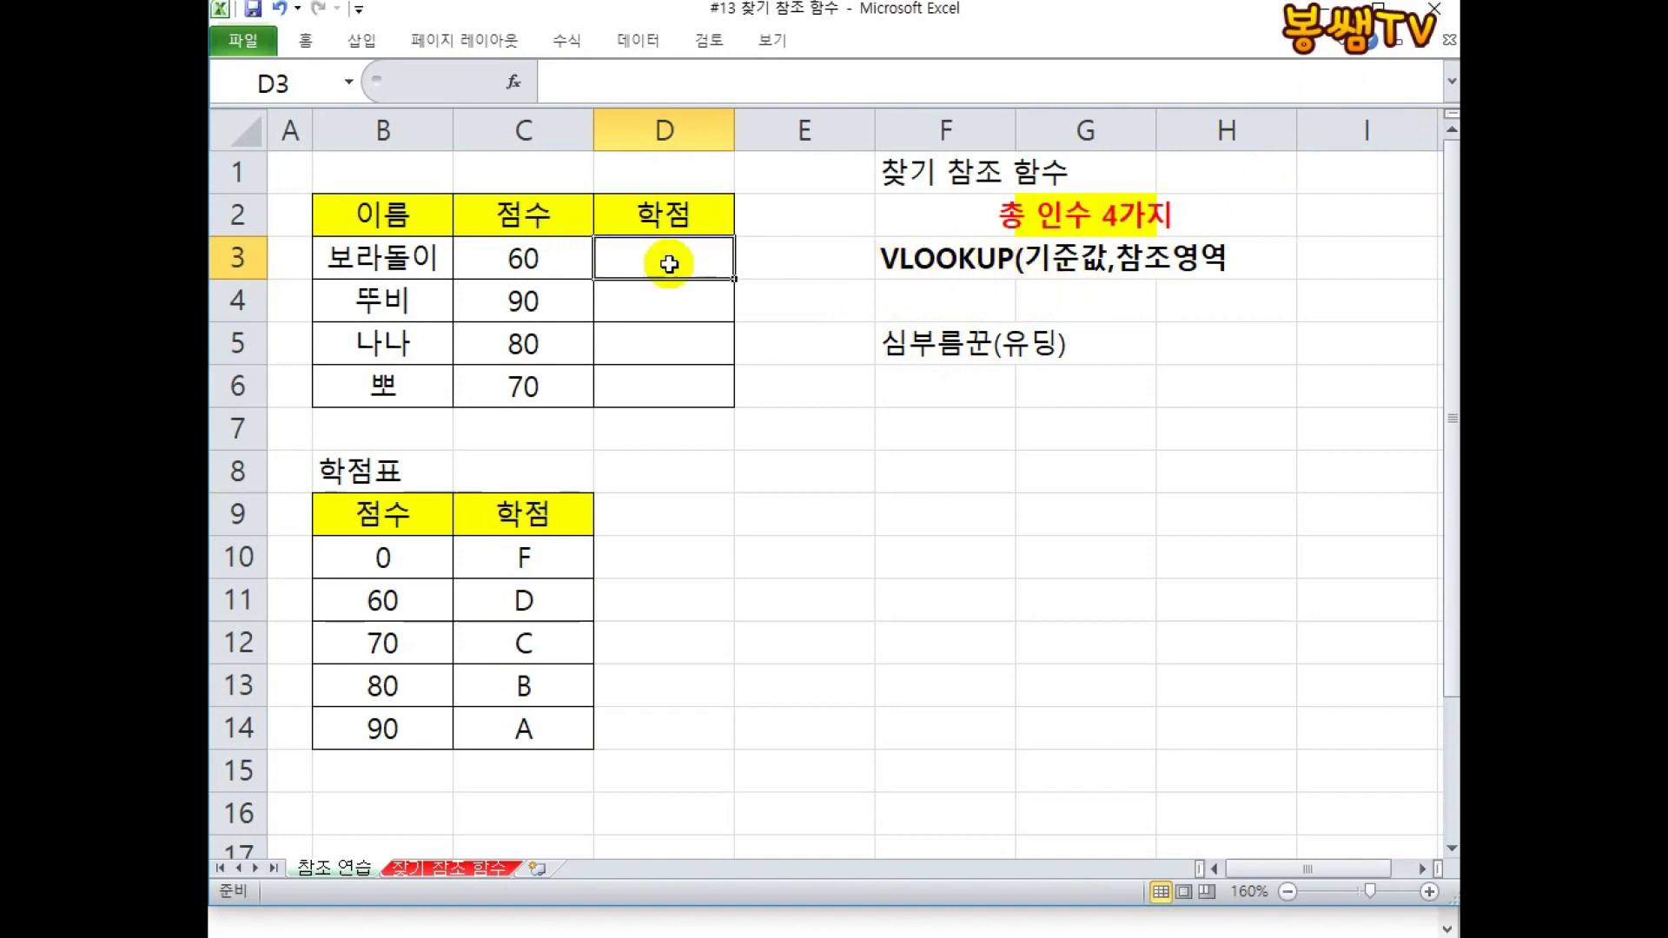
Step: Start a VLOOKUP formula in D3 with lookup value C3, table range B10:C14 and column index 2
type("=")
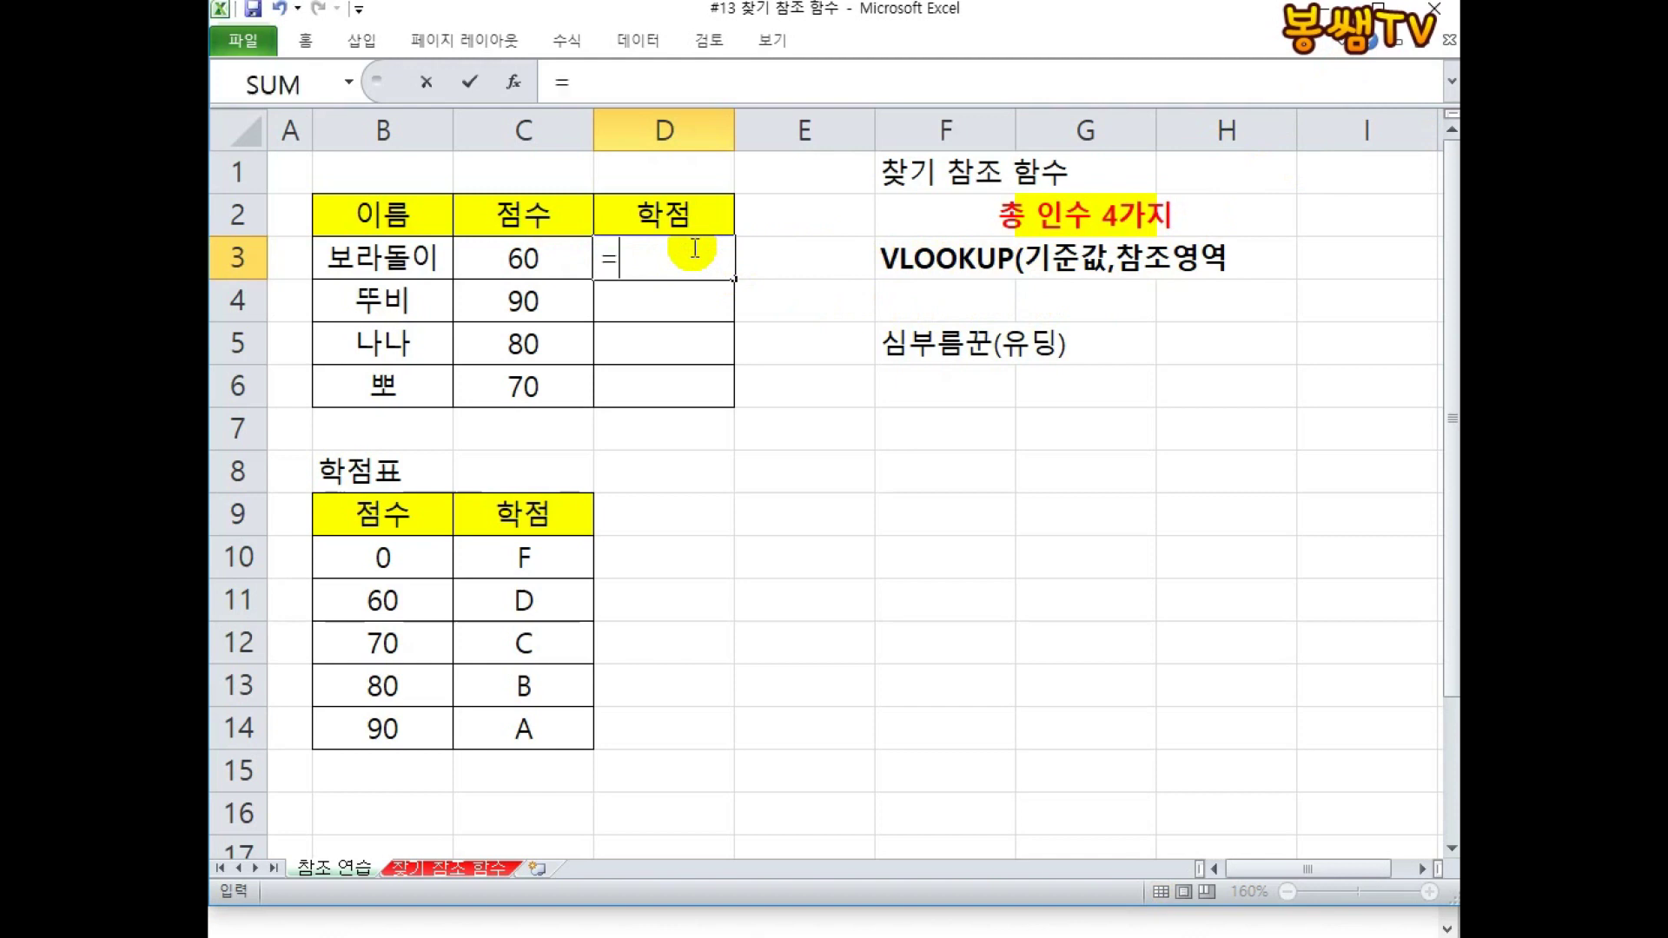
type("VLOOKUP(")
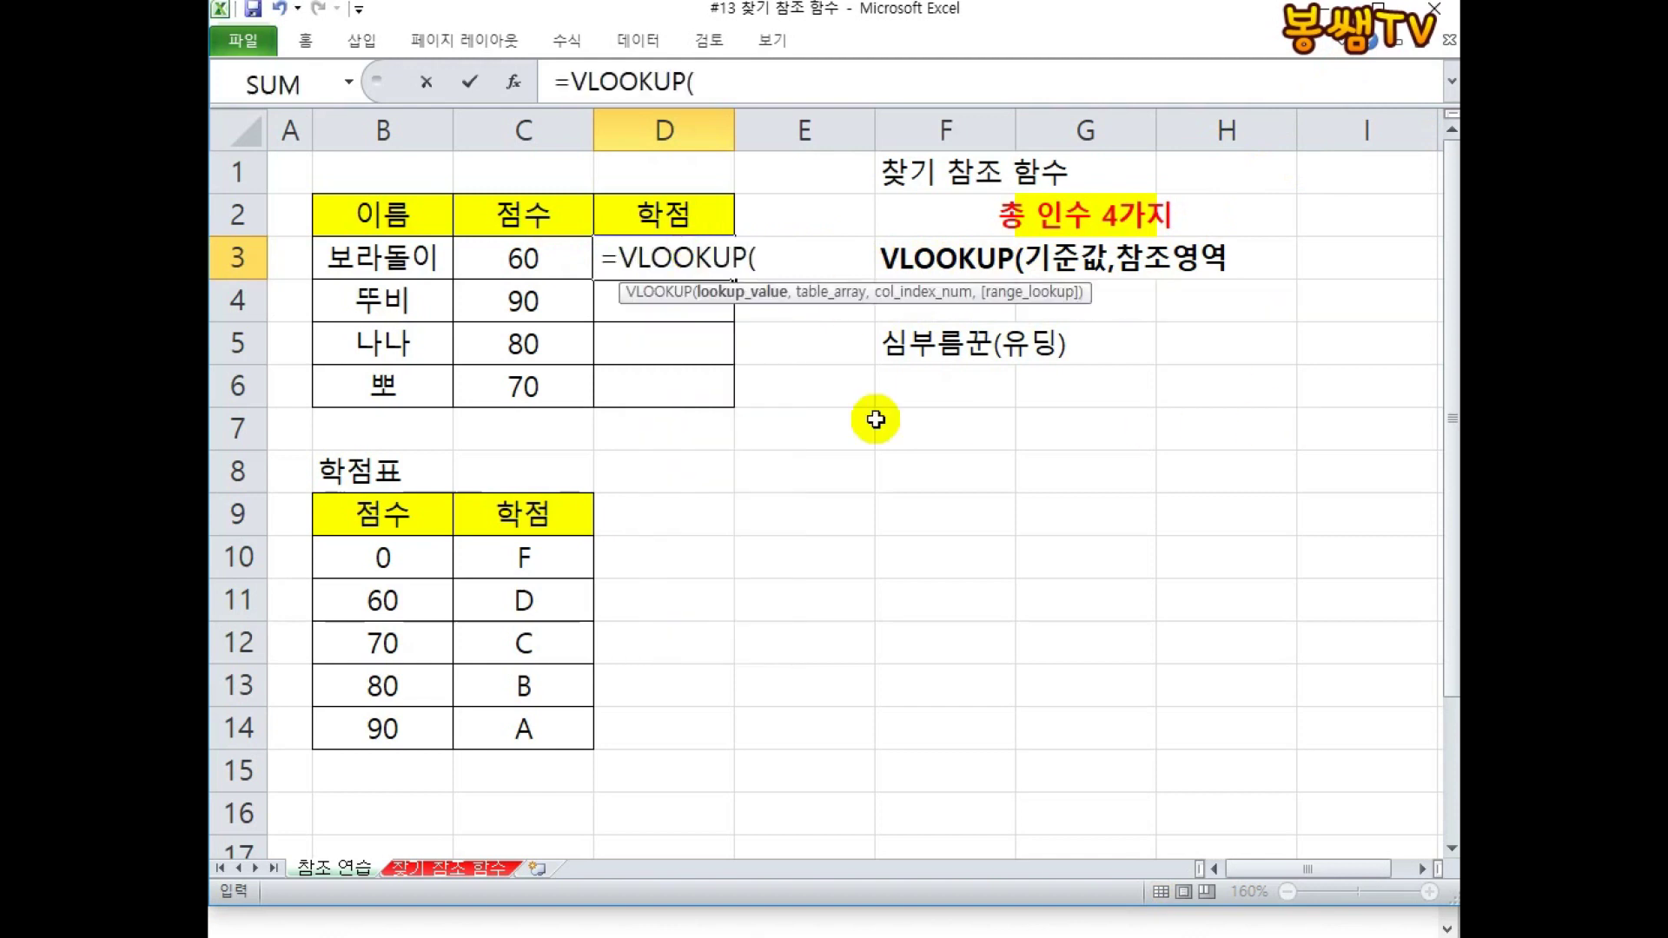
left_click(504, 259)
type(",")
left_click_drag(398, 568, 489, 723)
type(",2,")
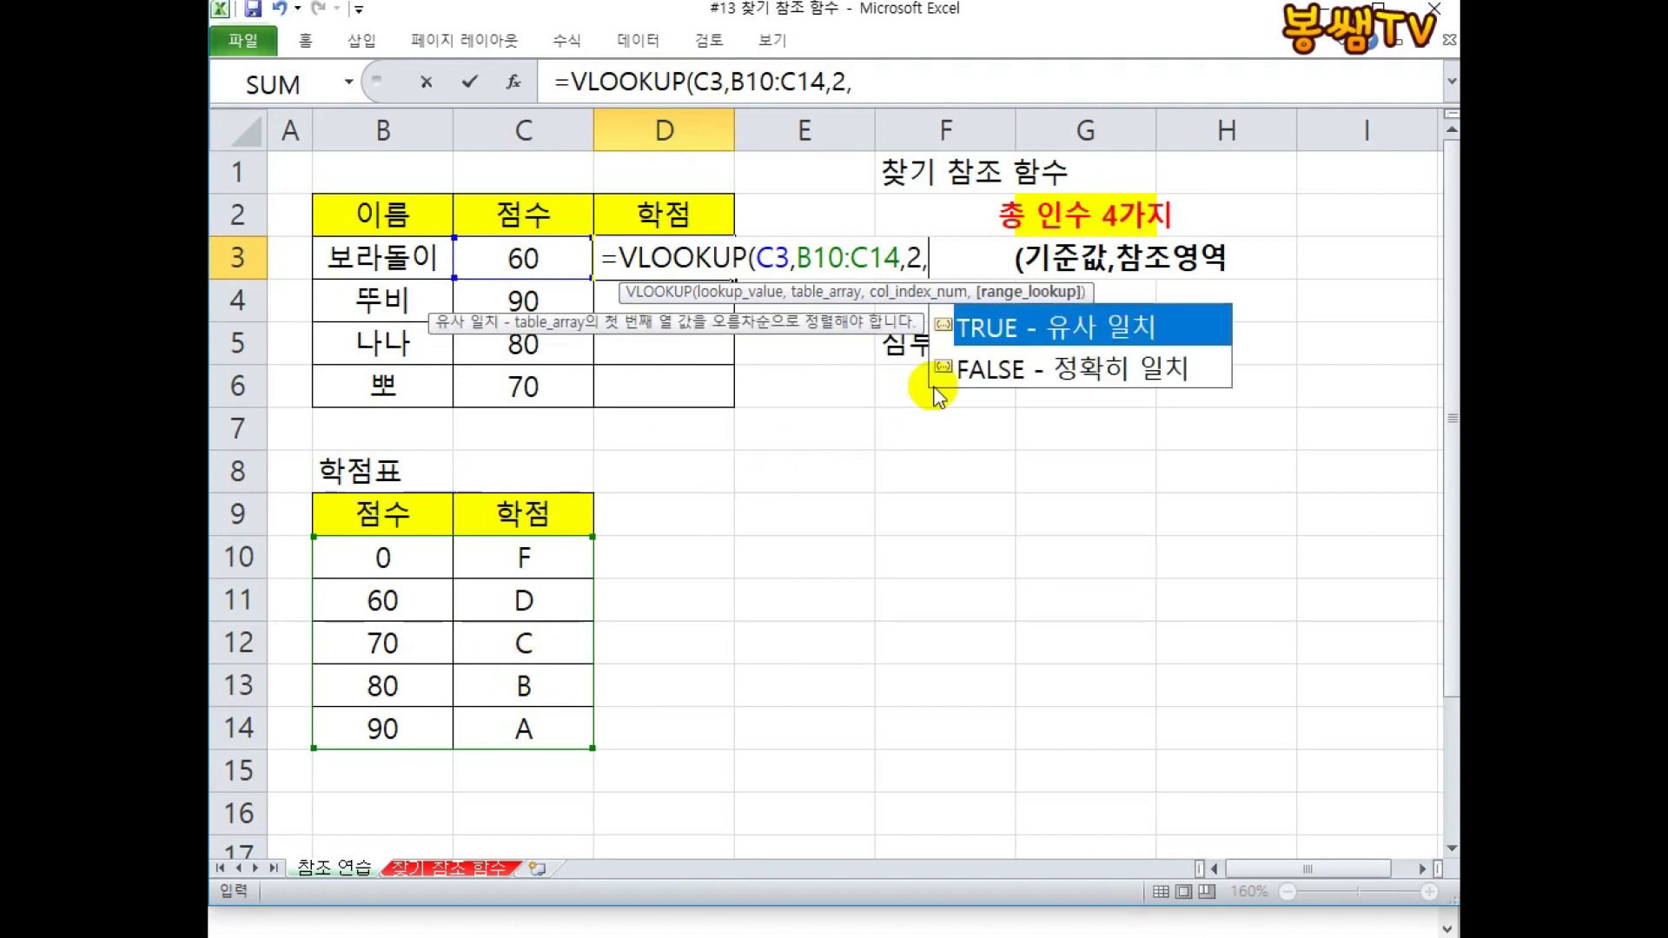
Step: Set the fourth argument of the D3 formula to FALSE for an exact match and commit the formula
left_click(1102, 384)
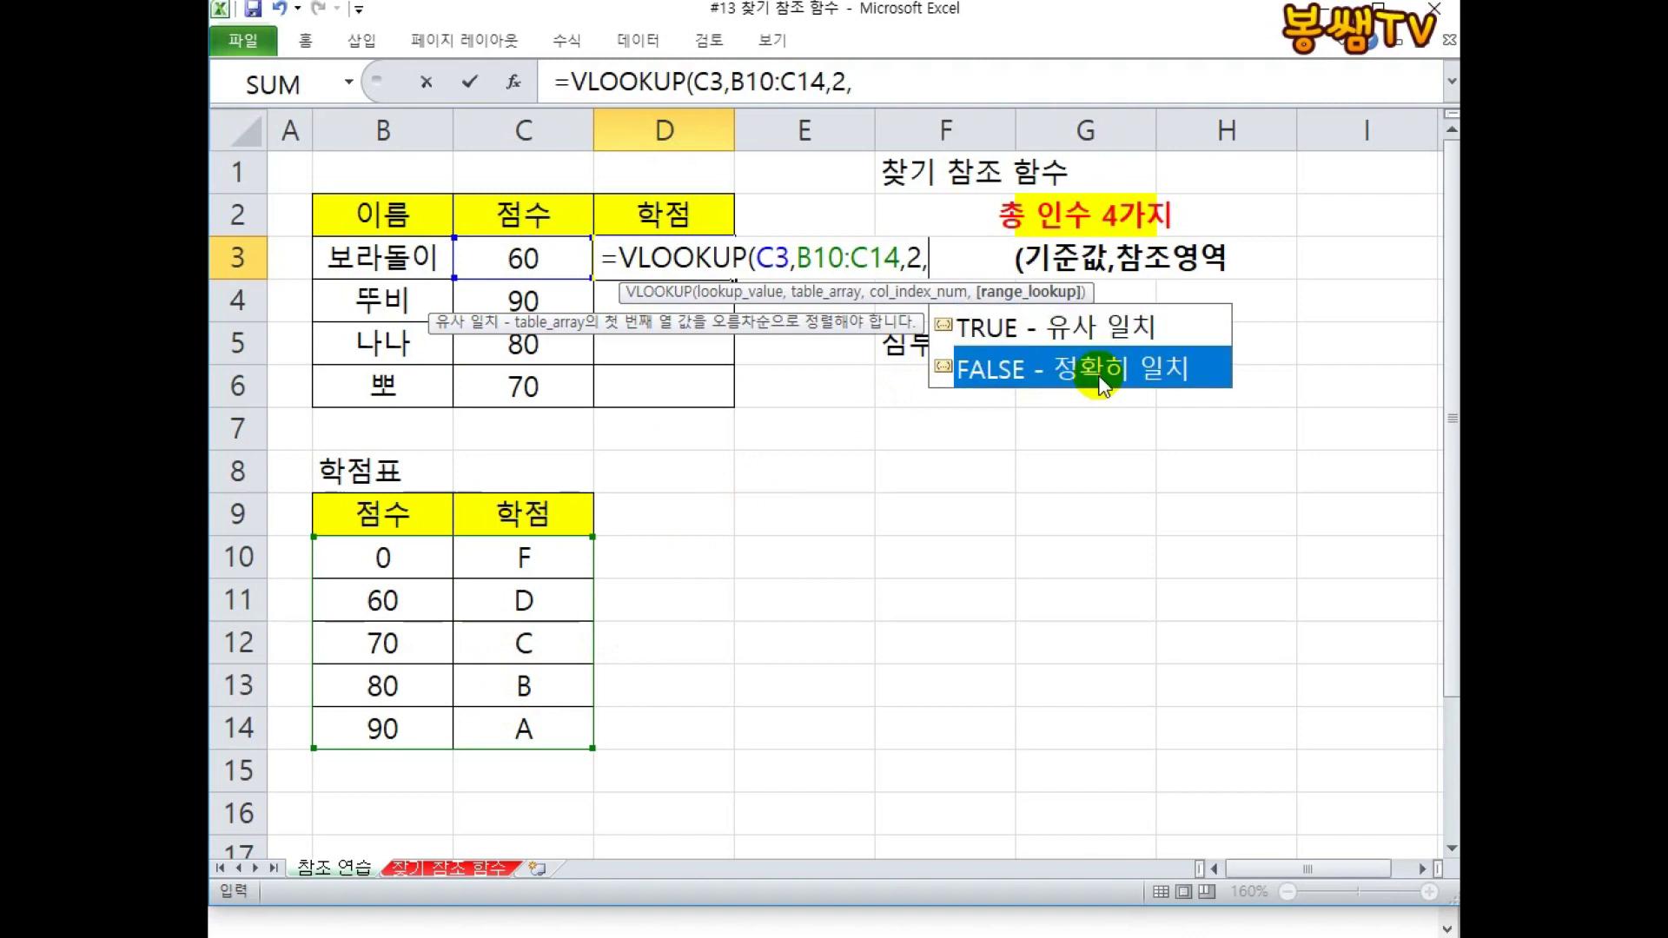
left_click(1086, 336)
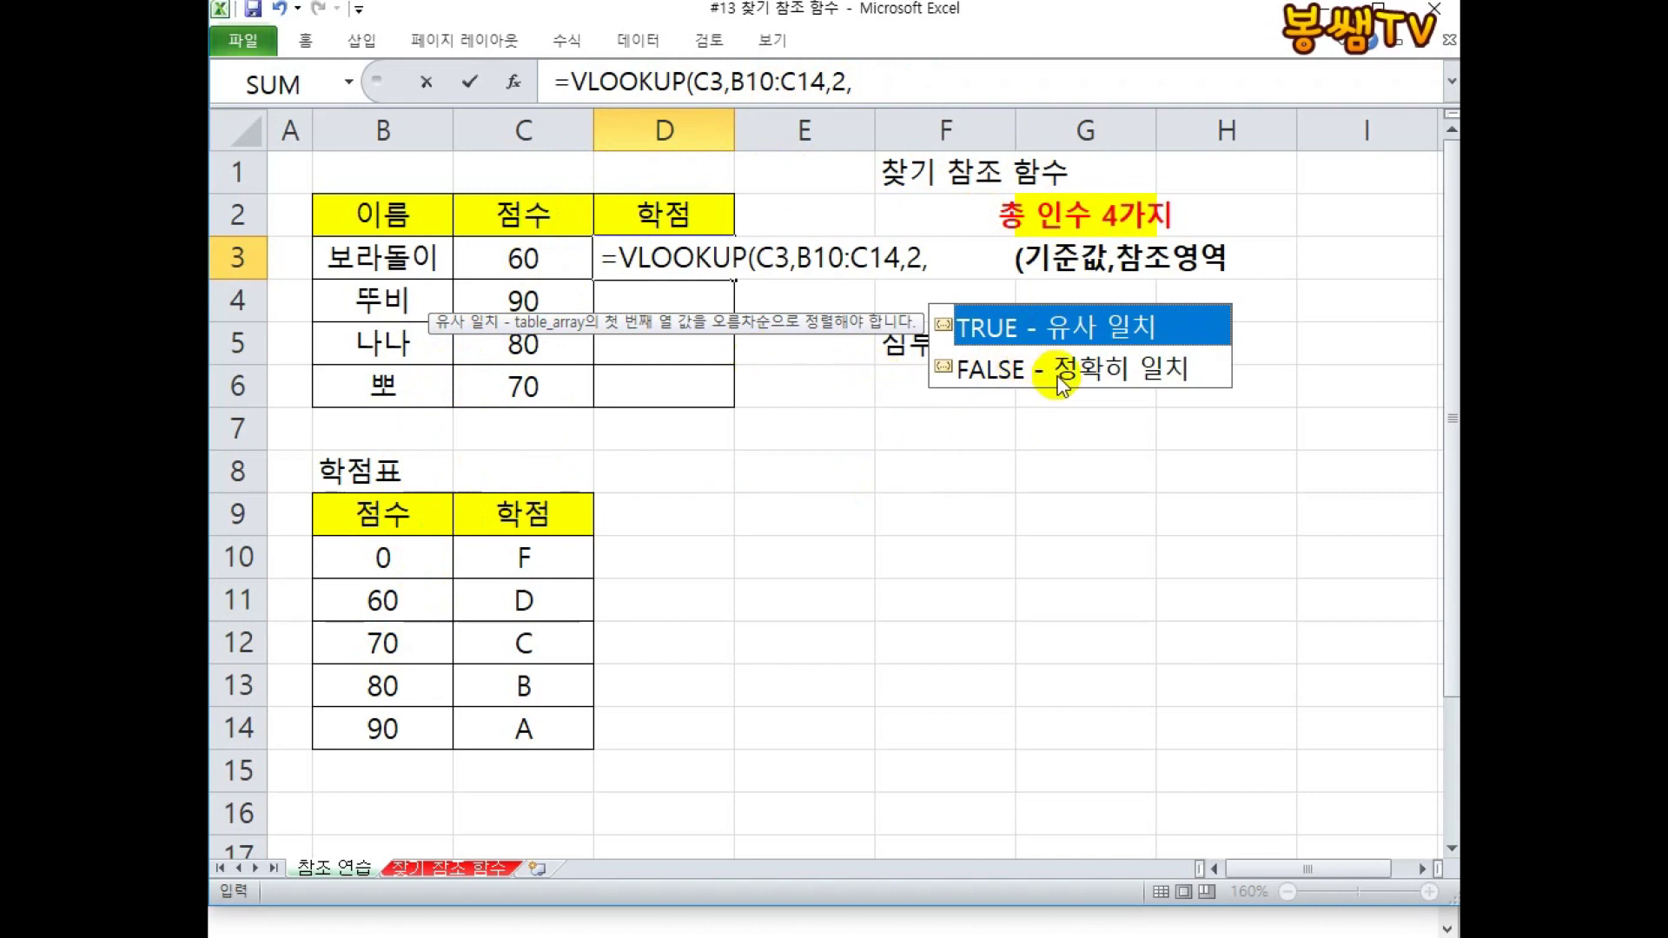
left_click(1088, 369)
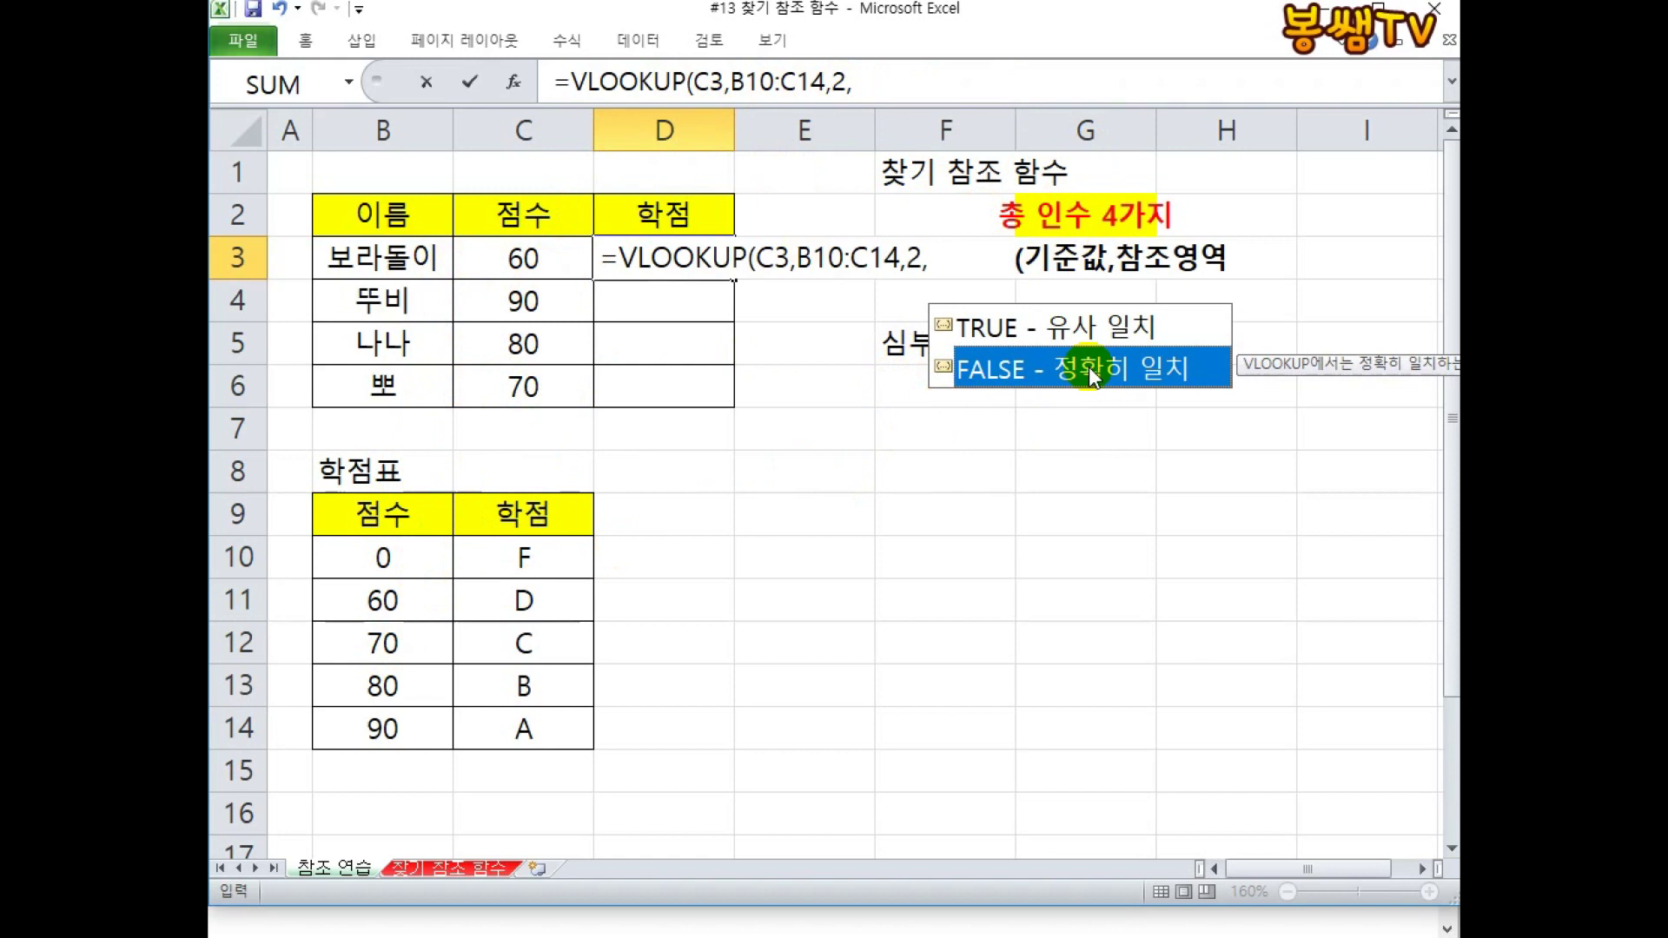
double_click(1087, 367)
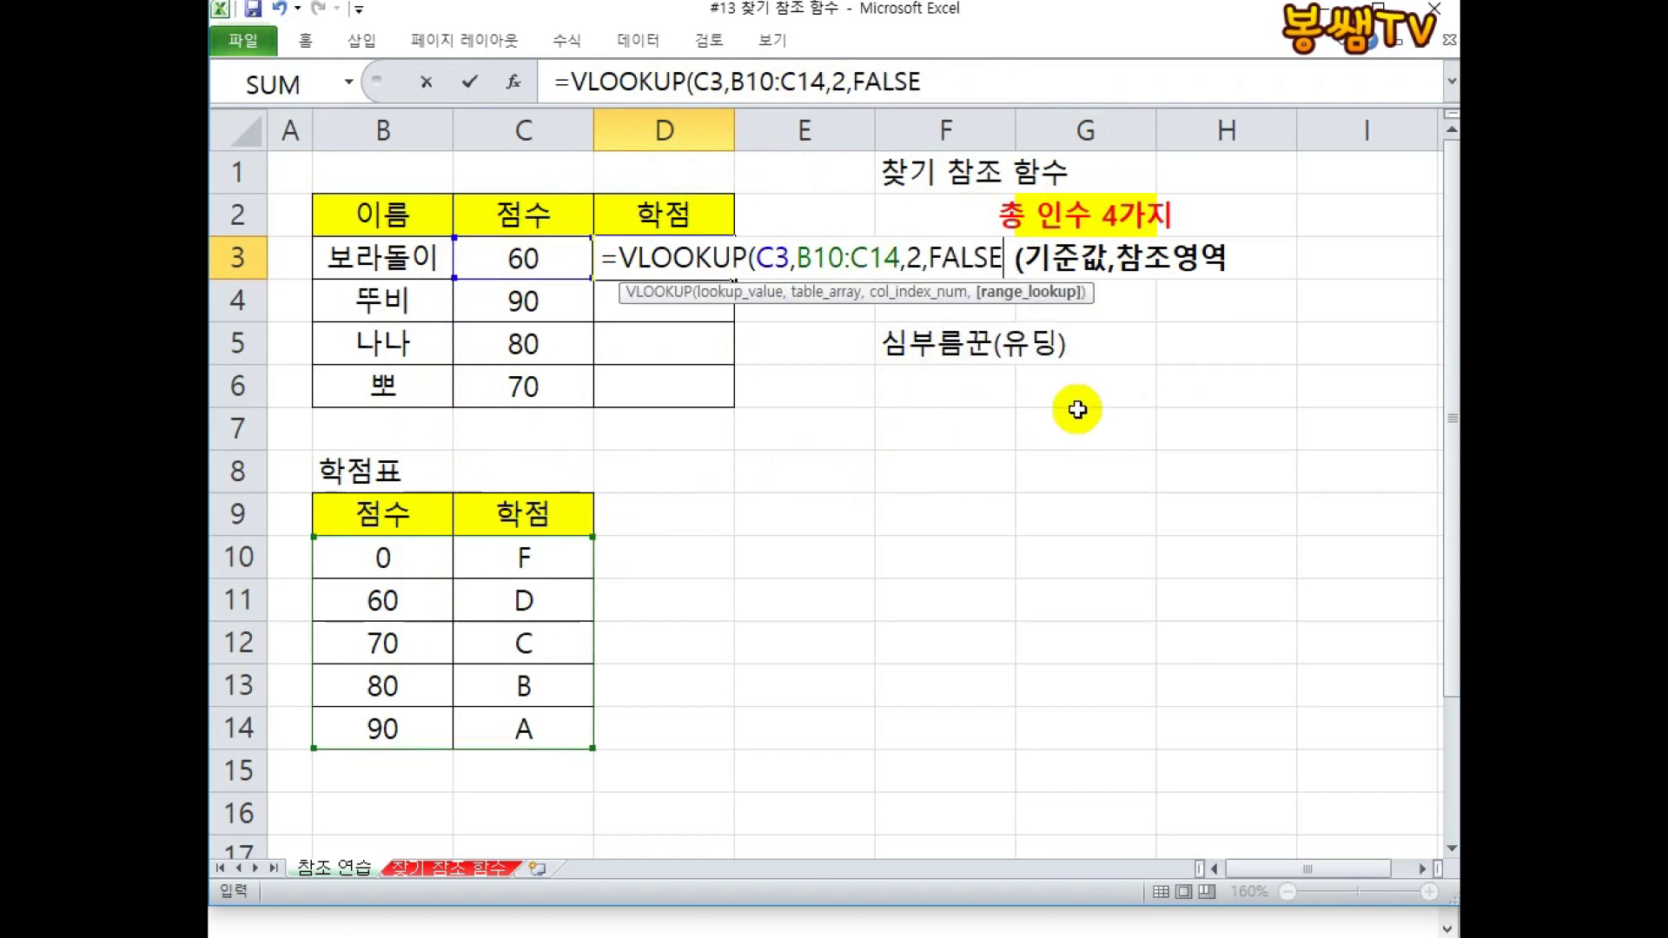
key("Return")
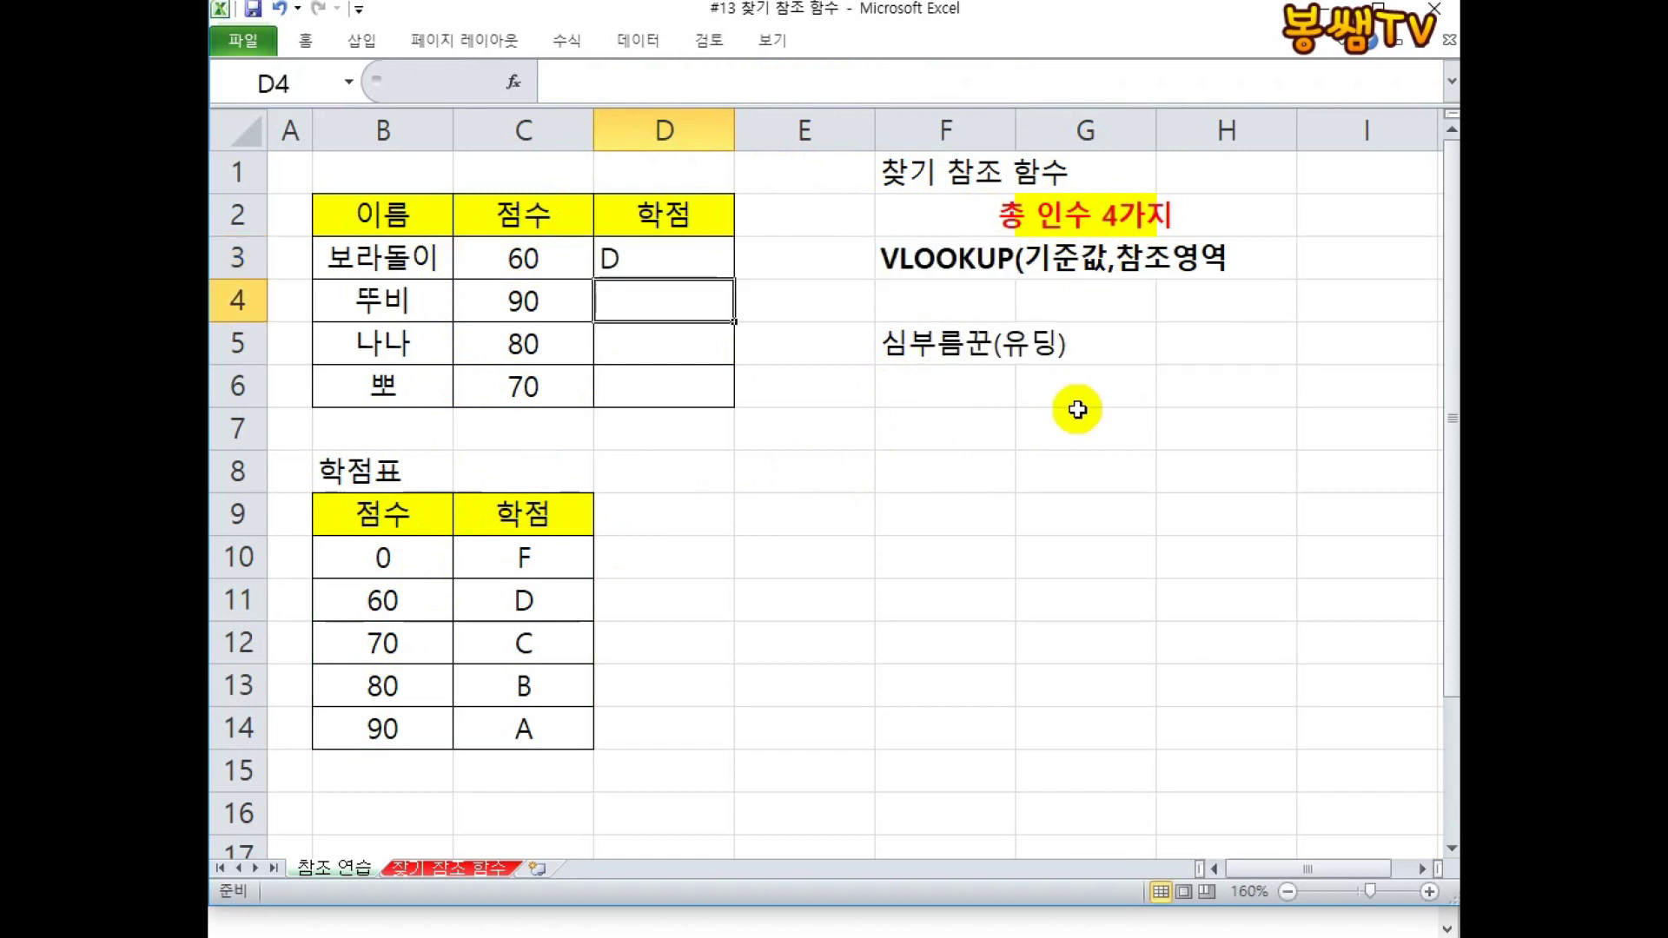
Step: Fill the D3 formula down to D6 and inspect the table range that the D6 formula refers to
left_click(667, 263)
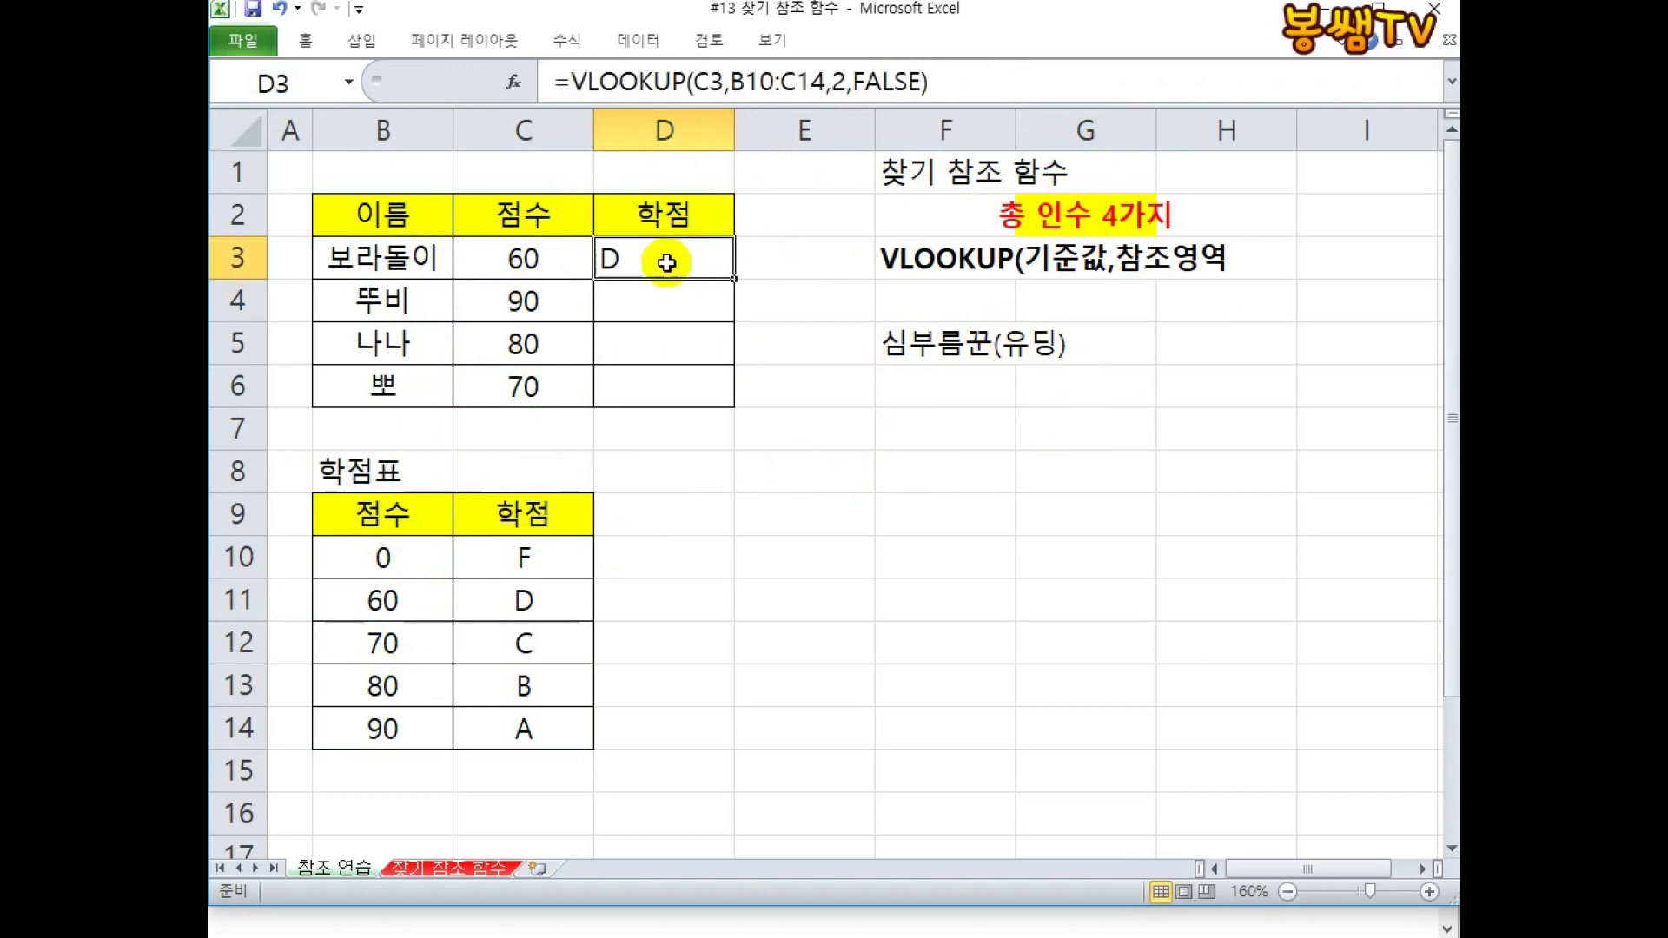
left_click_drag(735, 279, 728, 408)
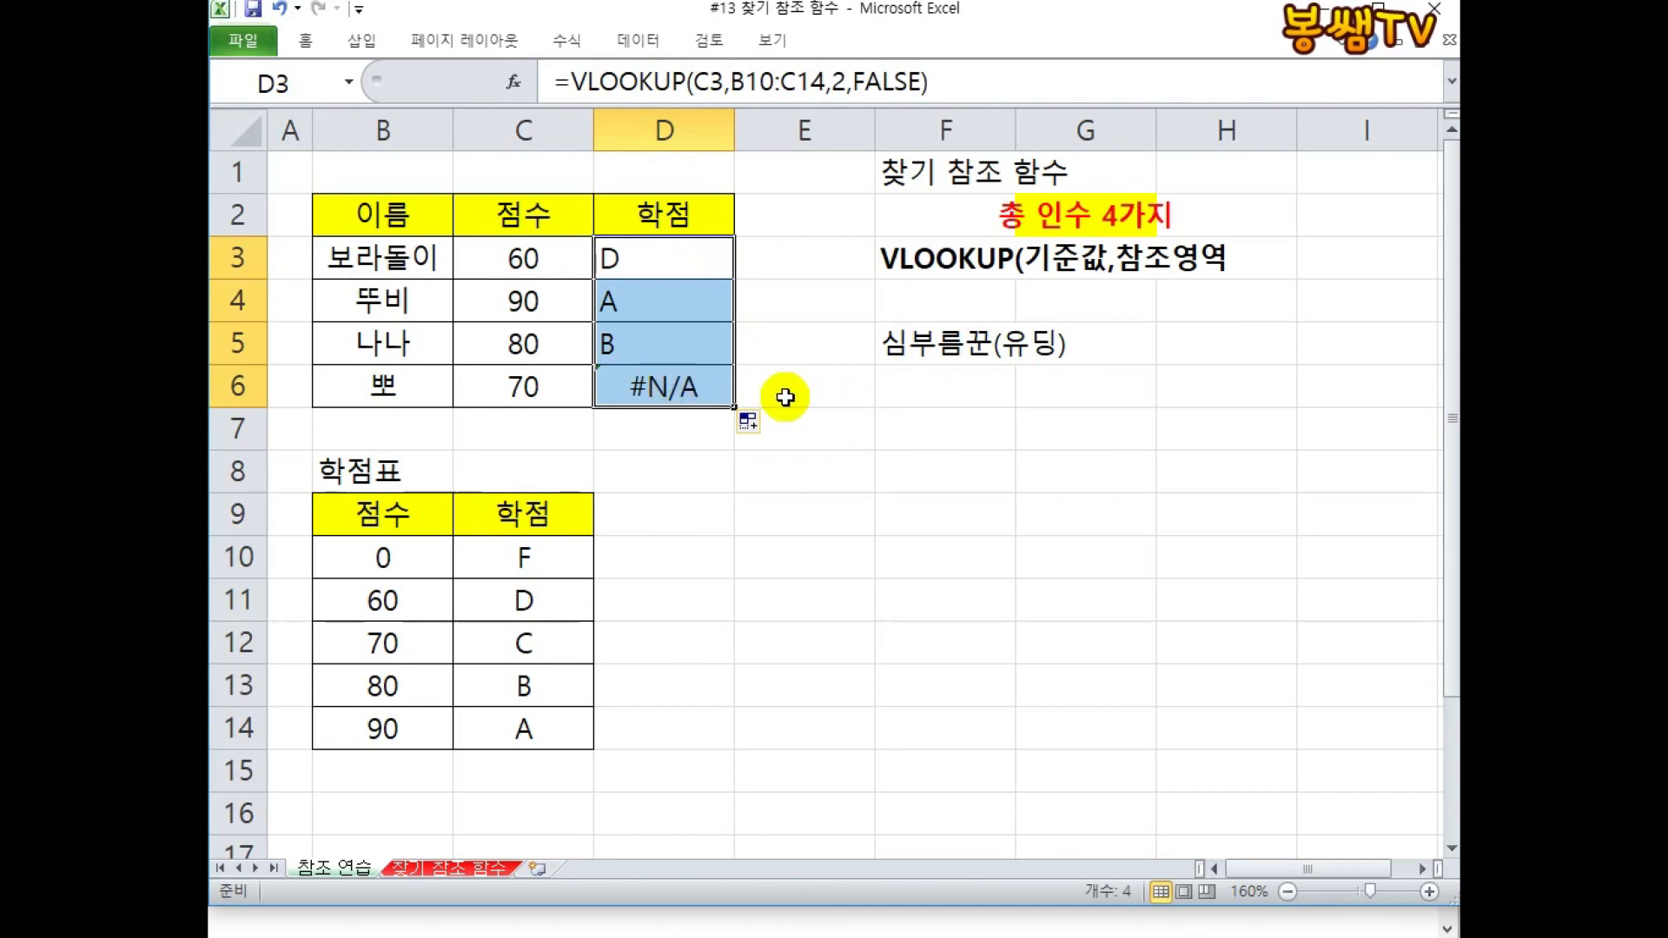
double_click(653, 385)
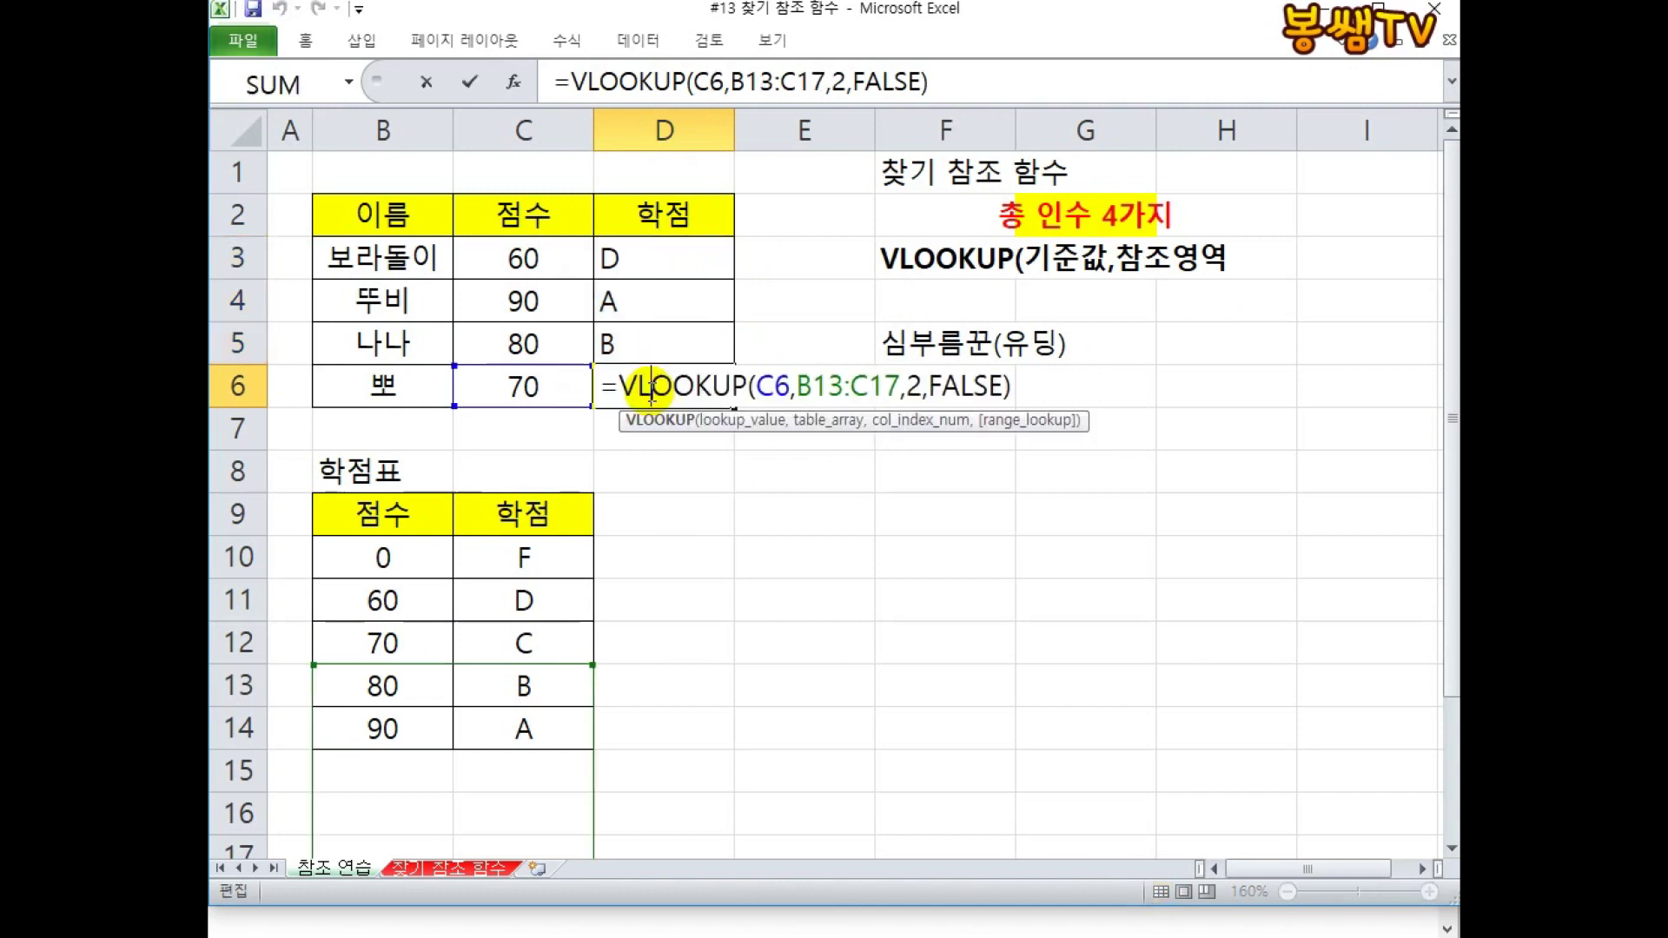
scroll(666, 447, "down", 1)
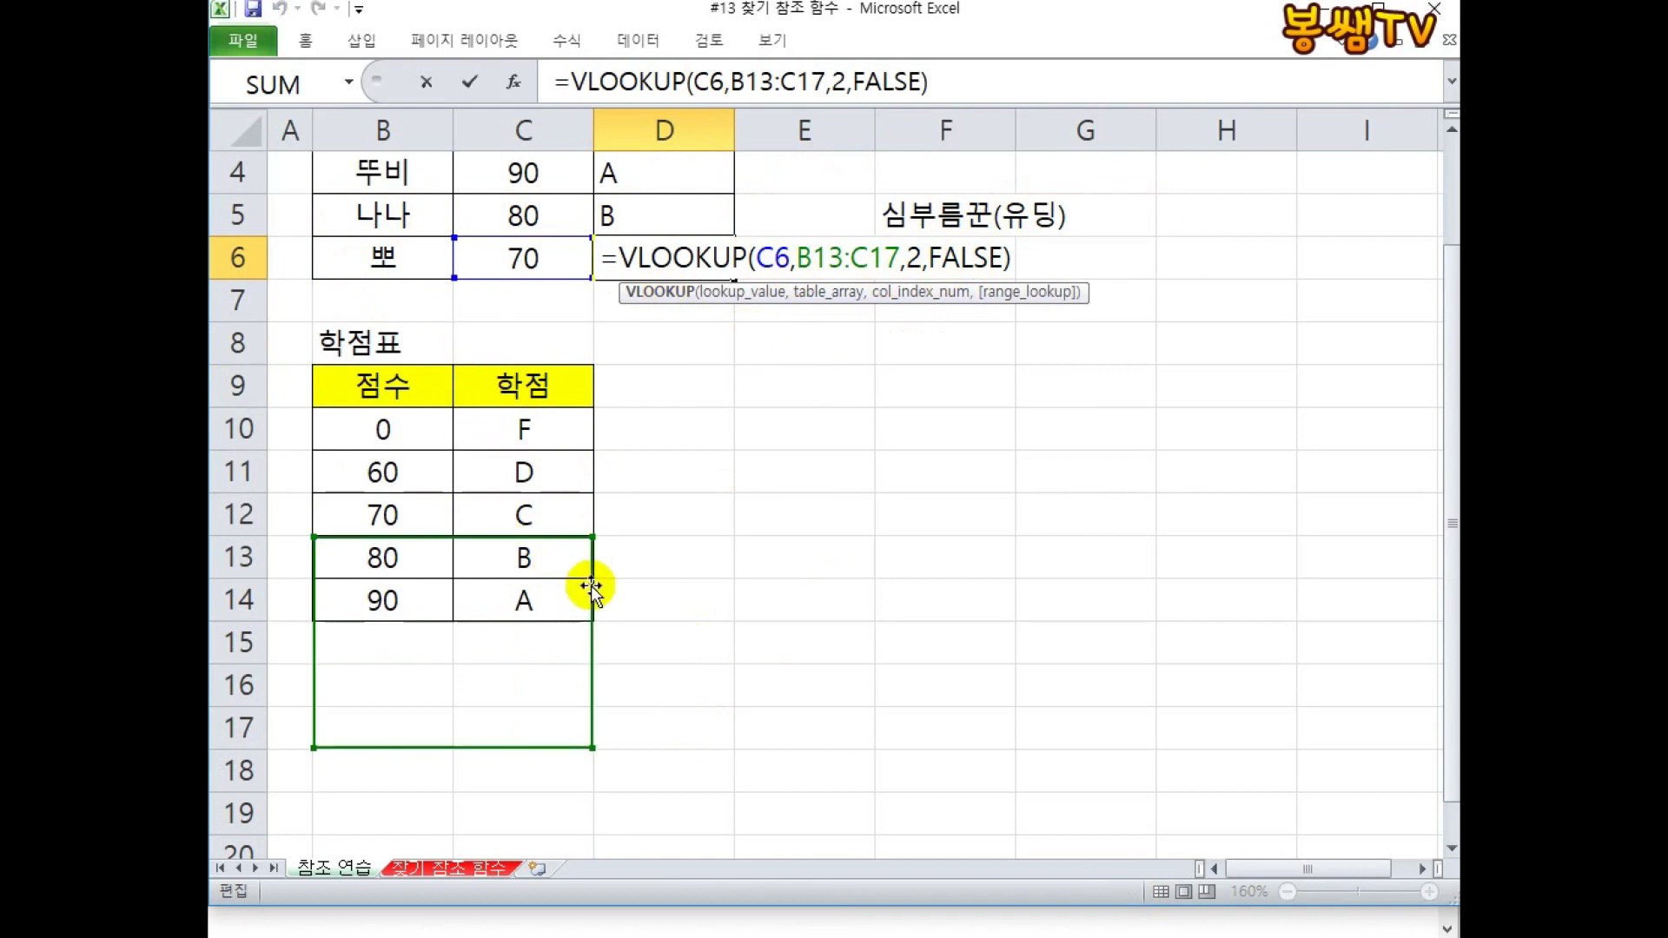
scroll(663, 566, "up", 1)
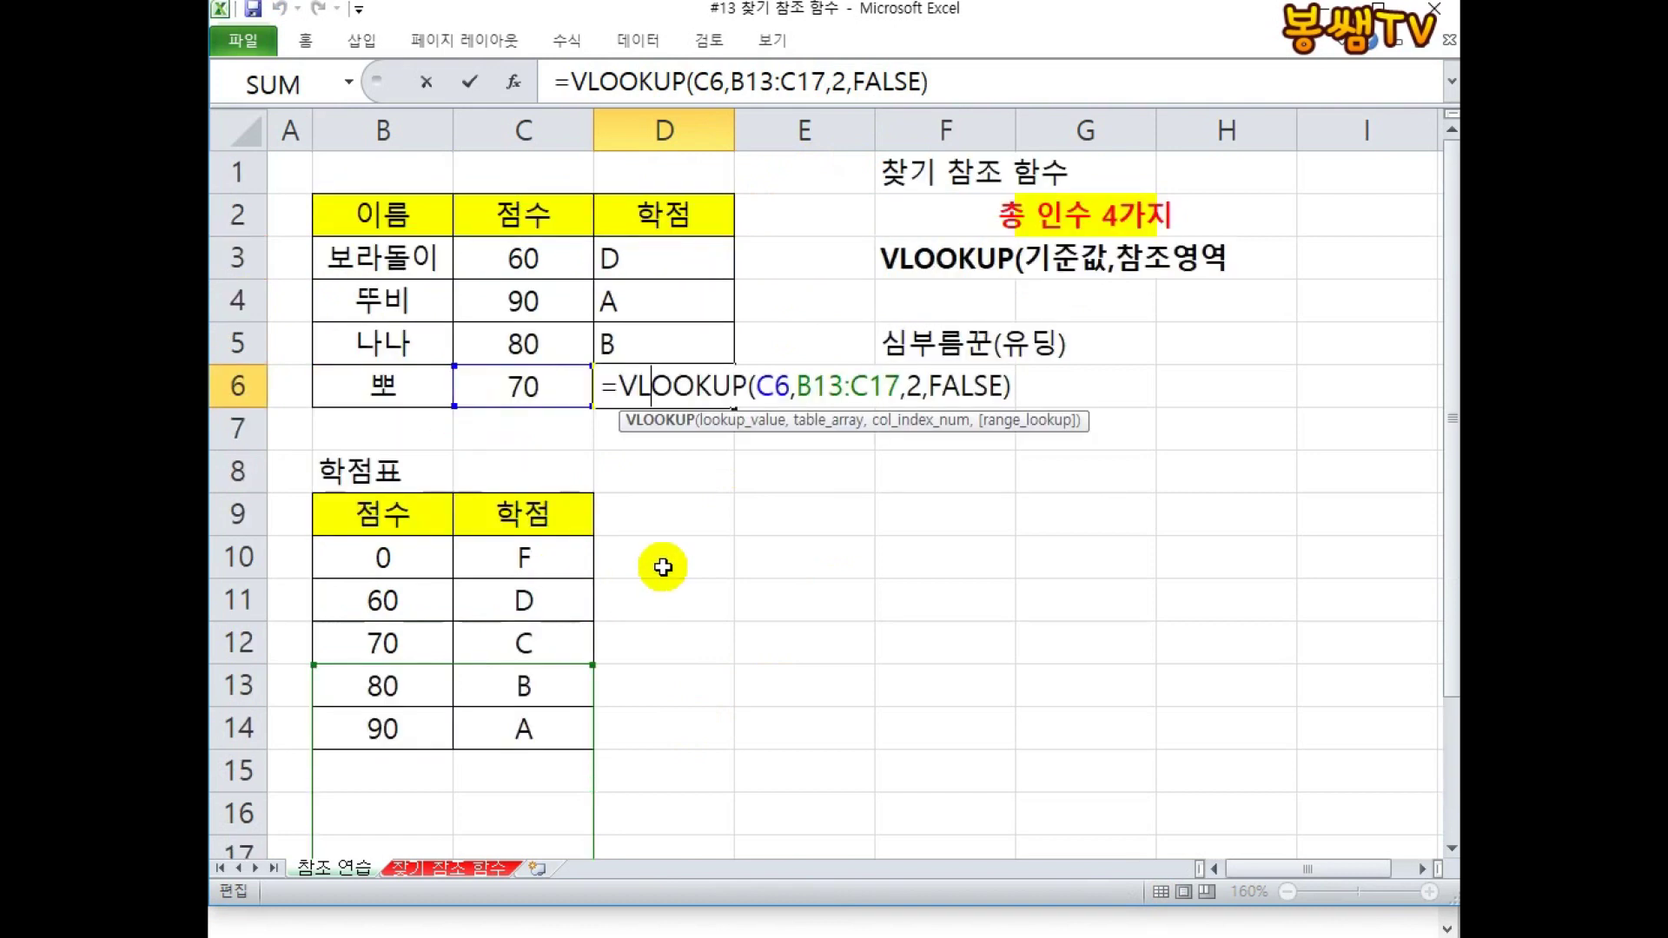
Step: Make the table range in the D3 formula absolute as $B$10:$C$14
left_click(681, 262)
double_click(681, 262)
left_click_drag(814, 258, 870, 263)
key("F4")
key("Return")
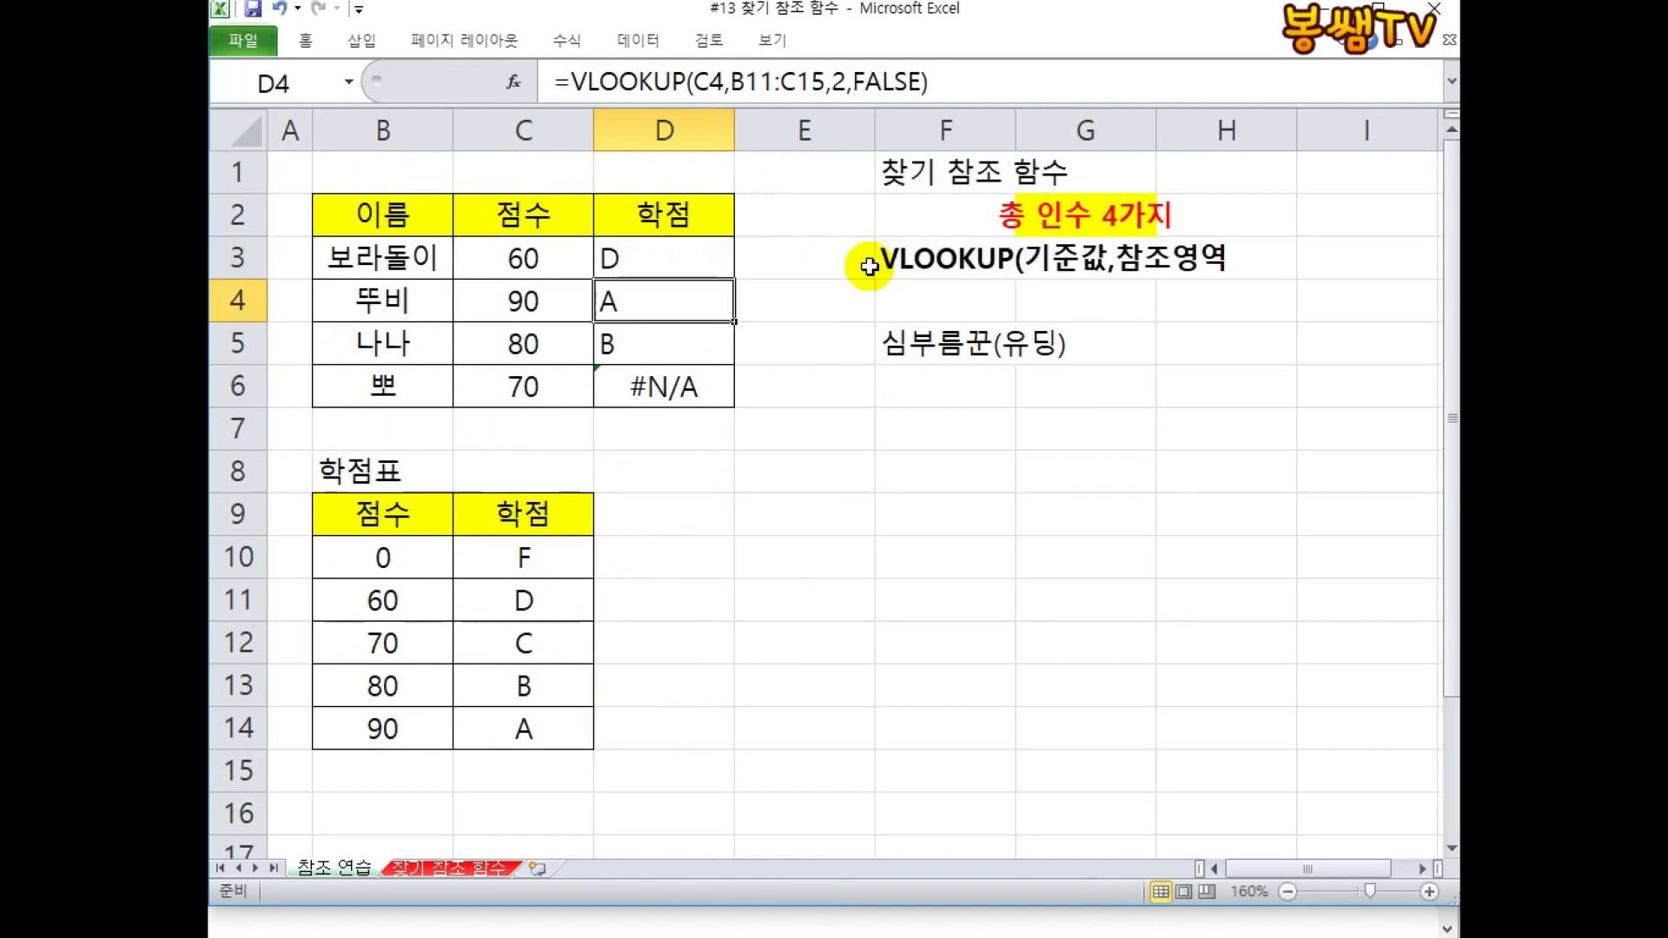
Step: Fill the D3 formula with the absolute range down to D6 and check the references in D6
left_click(681, 260)
left_click_drag(737, 280, 745, 409)
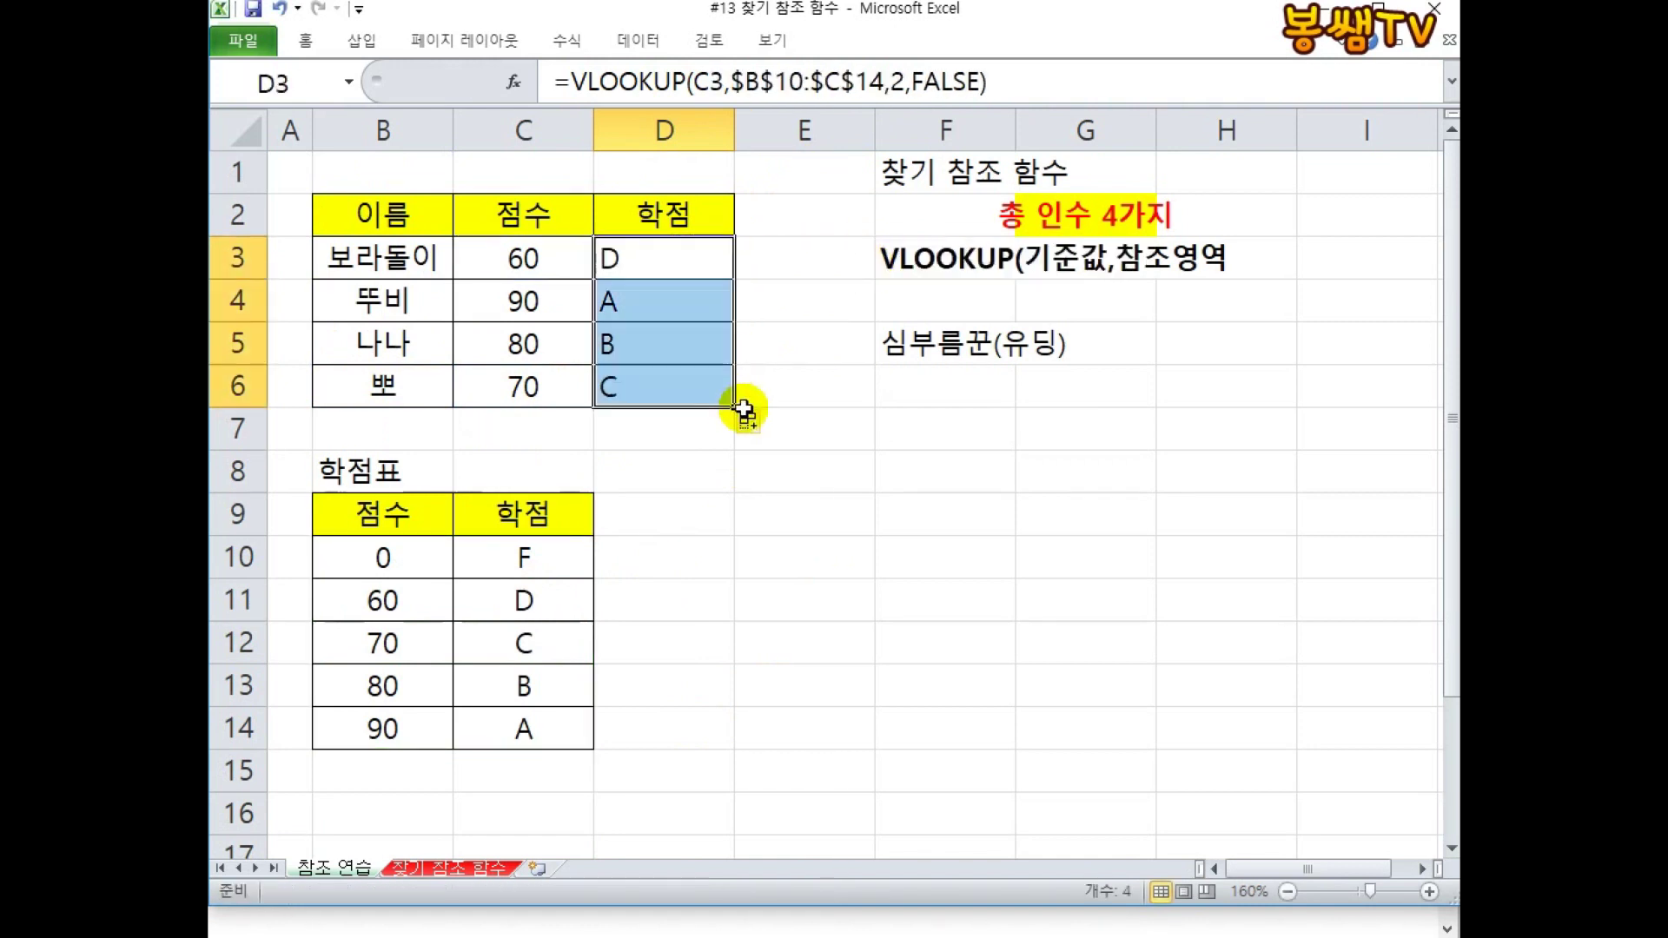
double_click(704, 393)
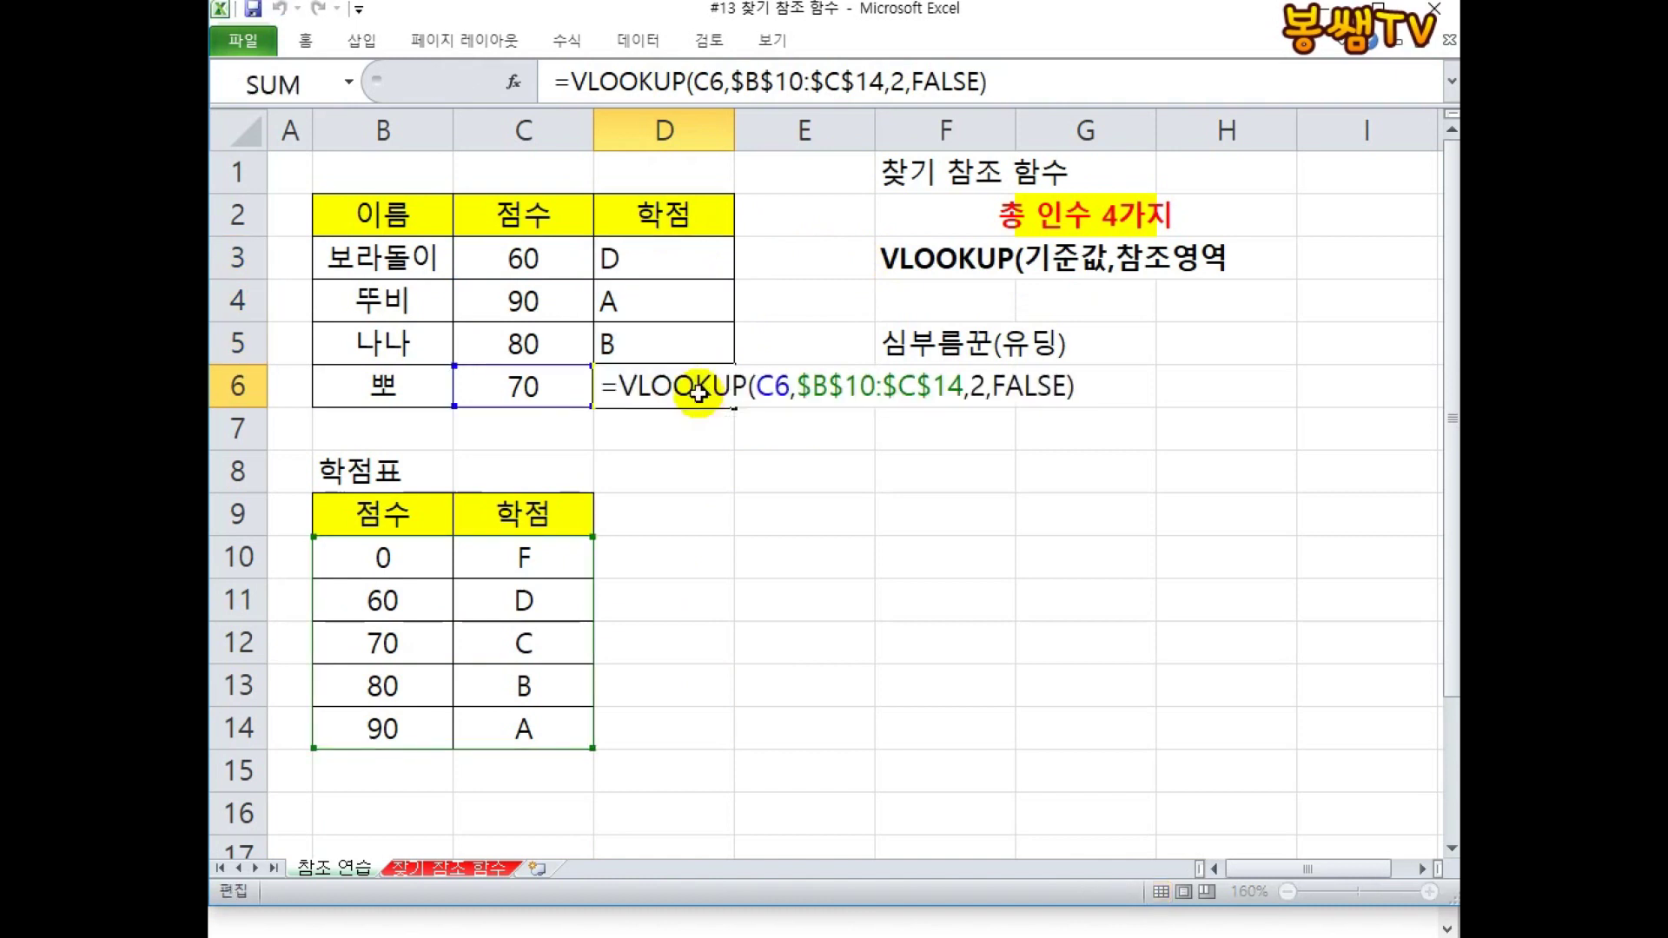
key("Escape")
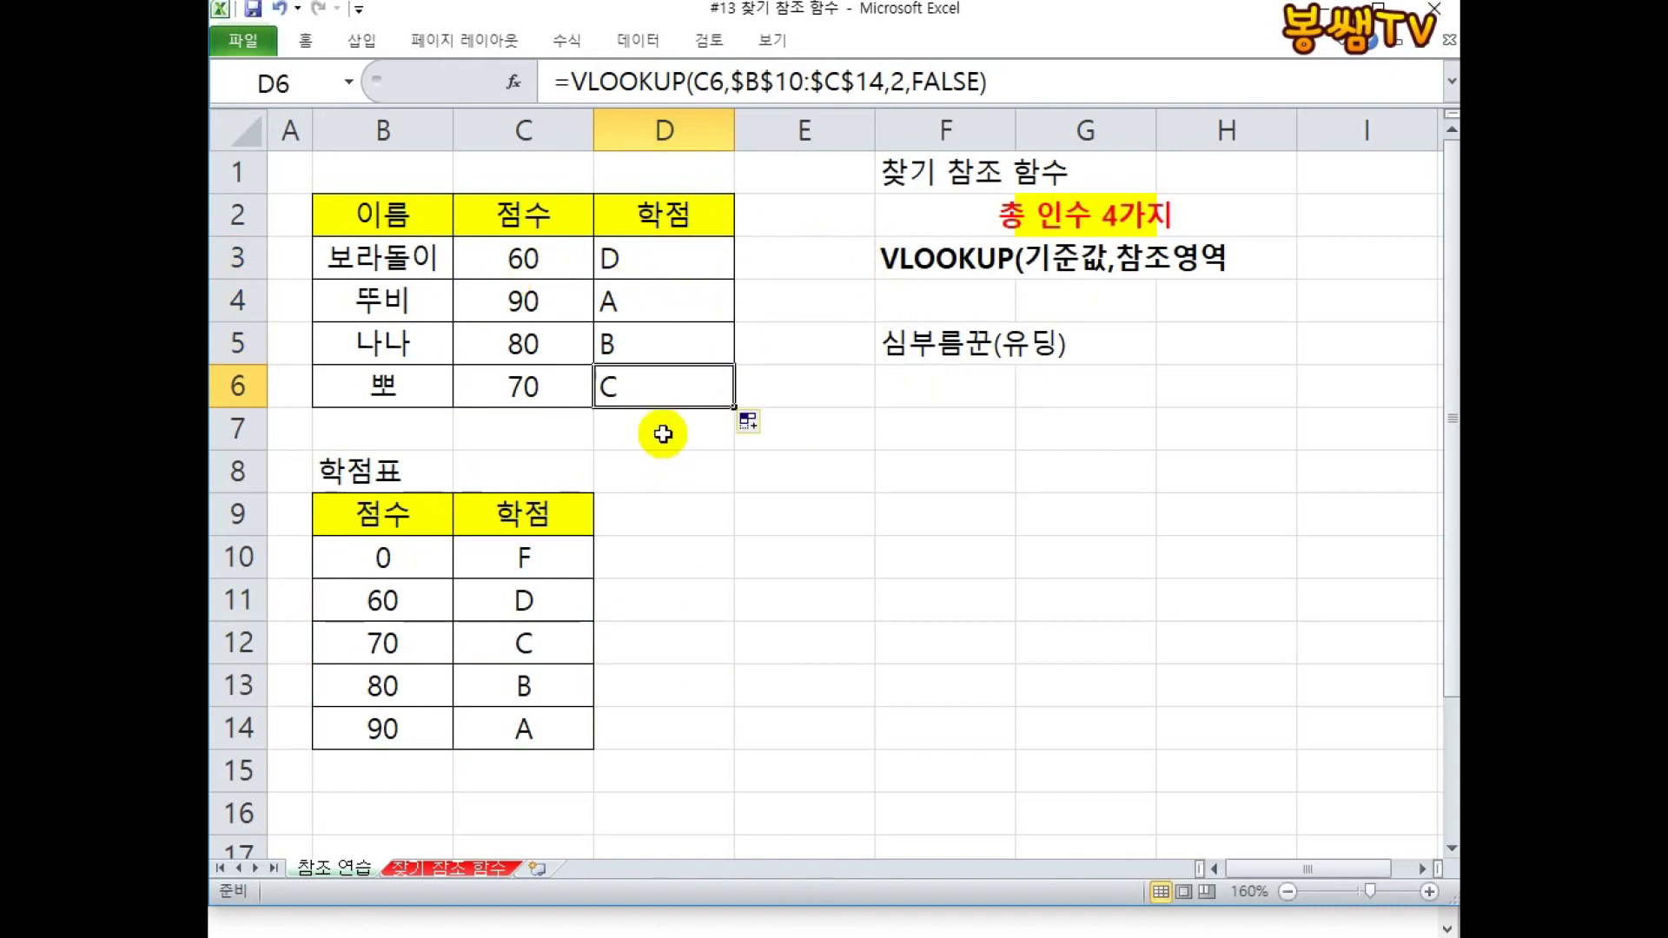
Step: Examine the FALSE argument in the D3 formula and the scores in C3 through C6 that it has to match
double_click(686, 257)
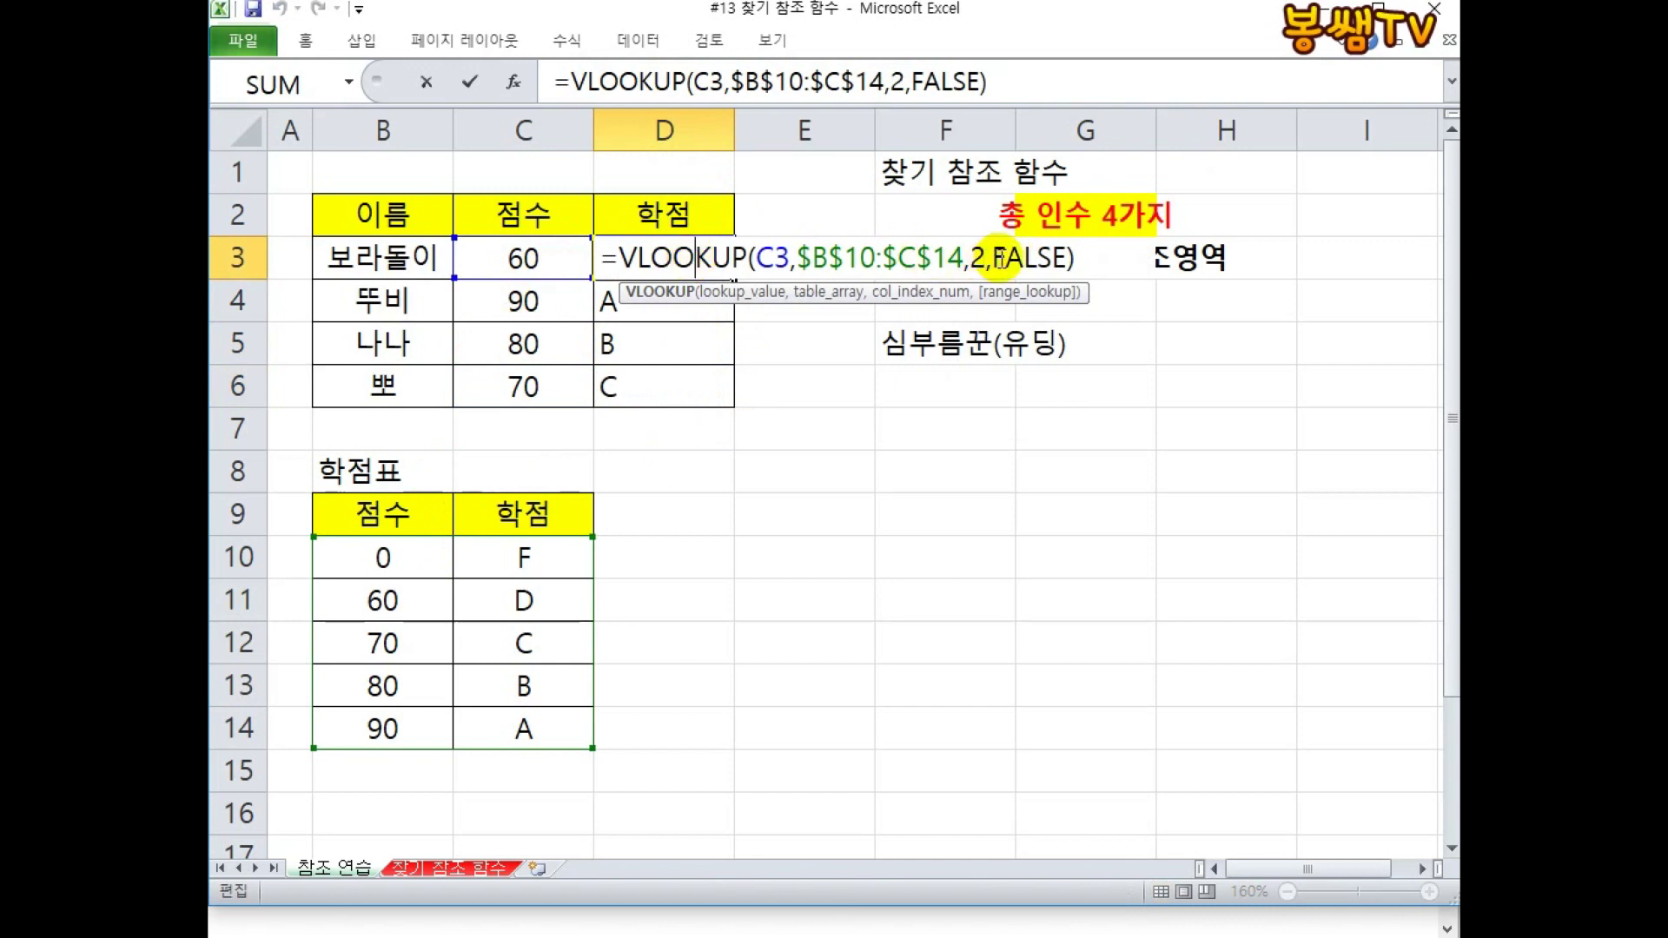
left_click_drag(992, 258, 1100, 255)
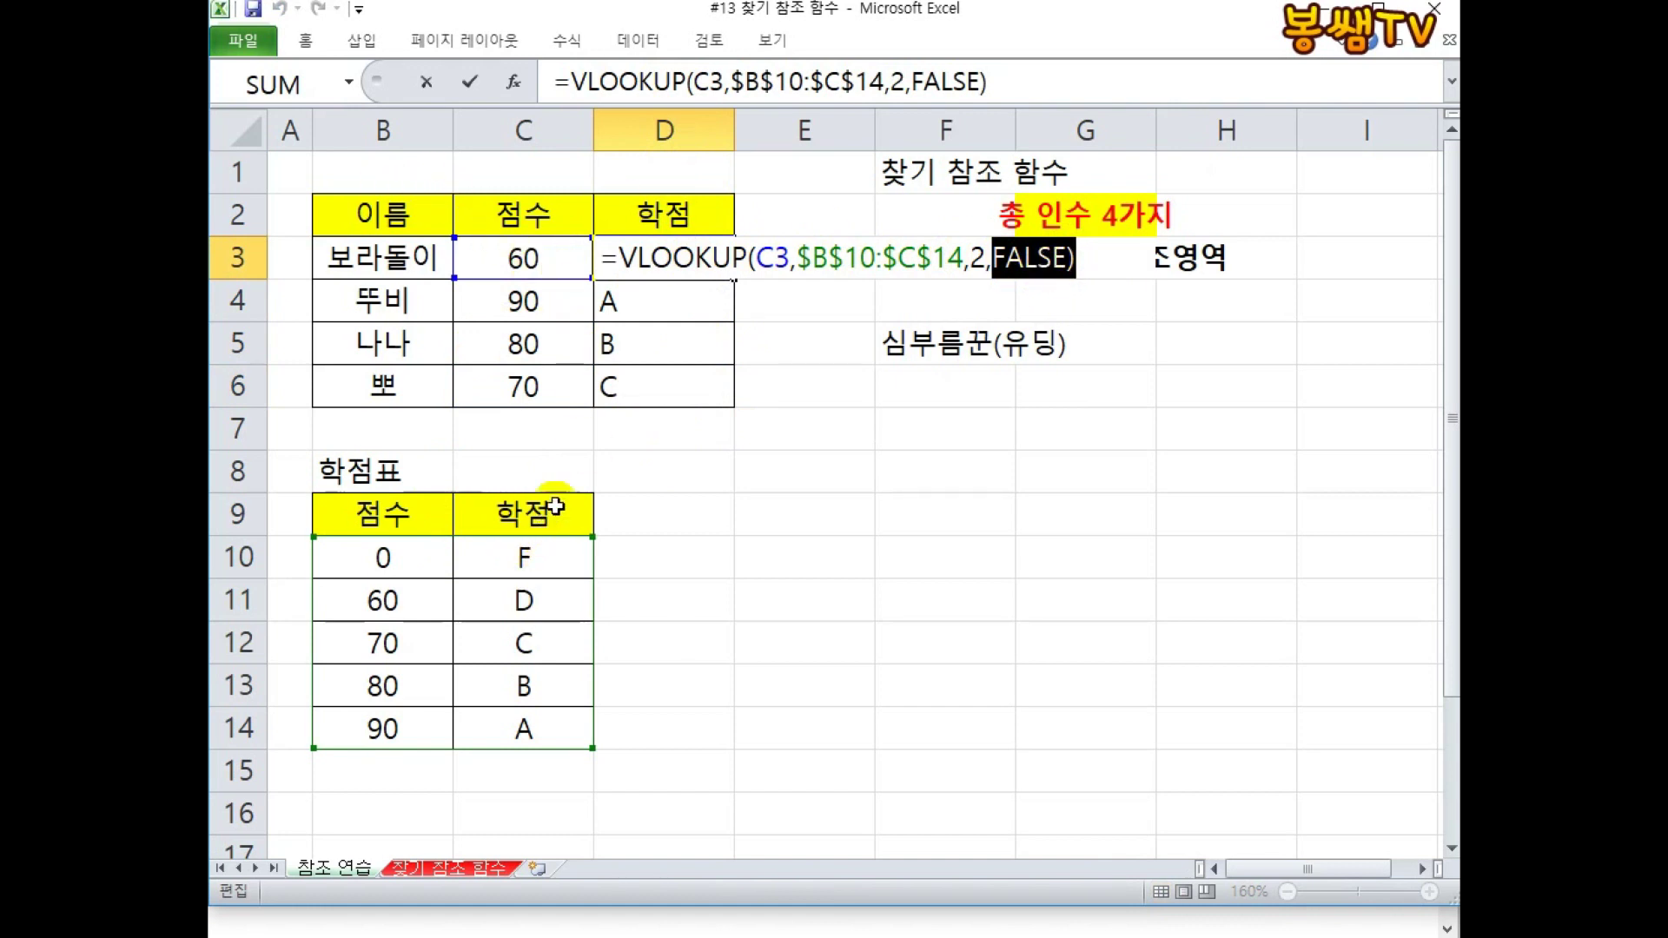
key("ctrl+Return")
left_click(536, 261)
left_click(523, 306)
left_click(528, 339)
left_click(501, 383)
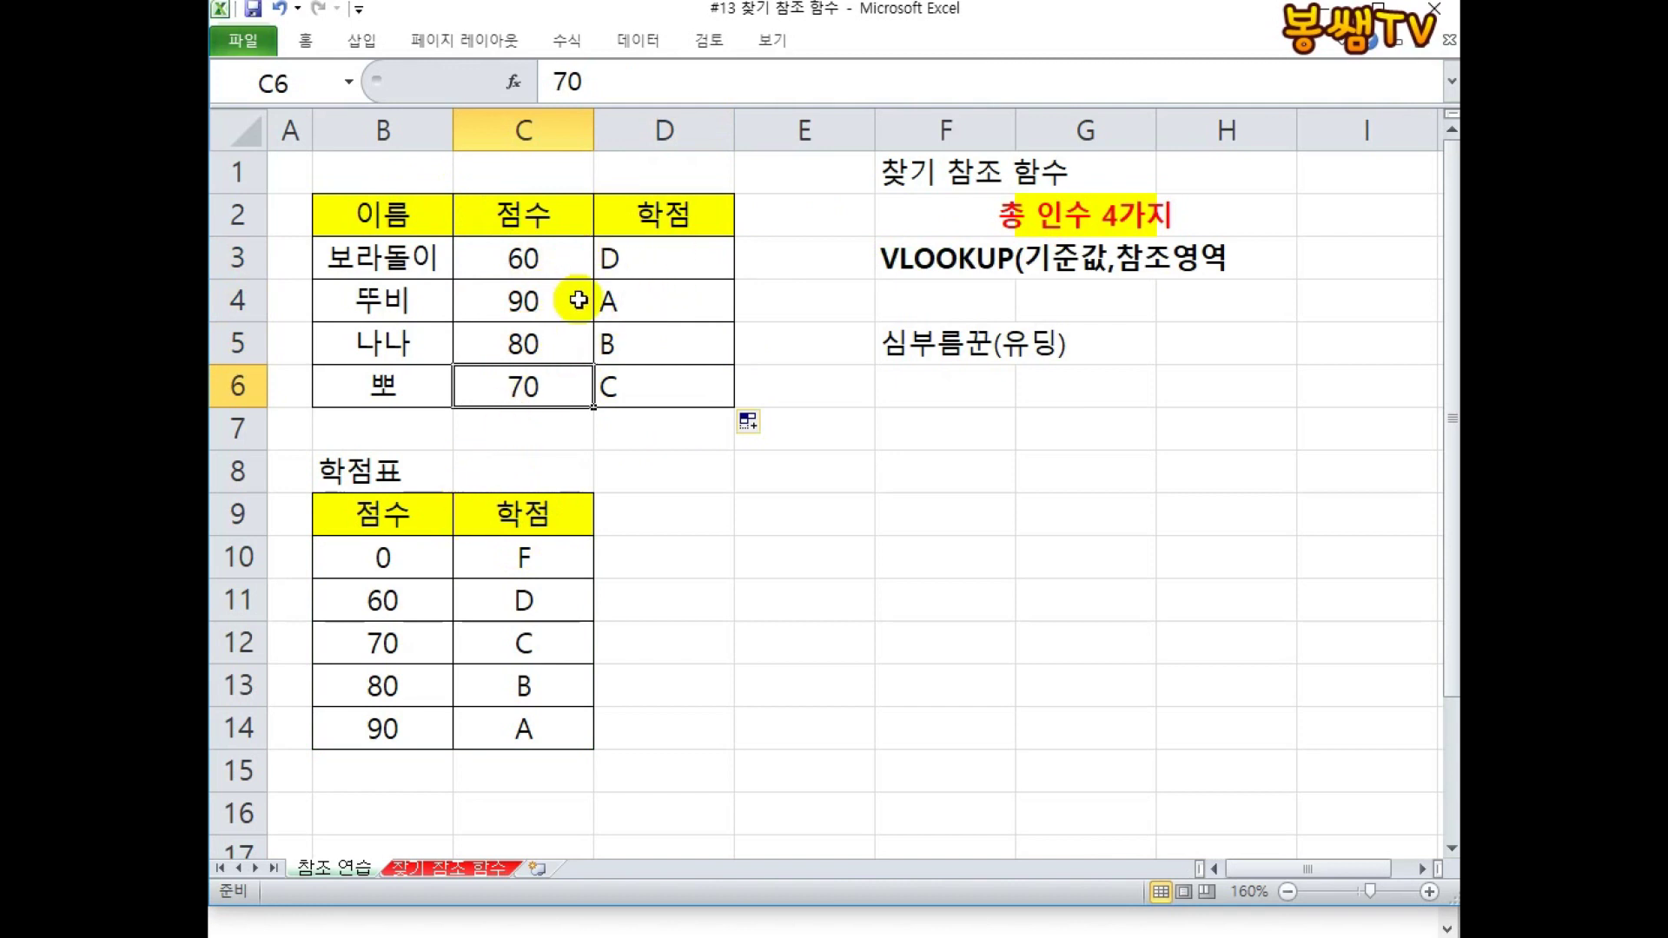
Step: Change the score in C3 to 66, a value that is missing from the grade table
left_click(521, 259)
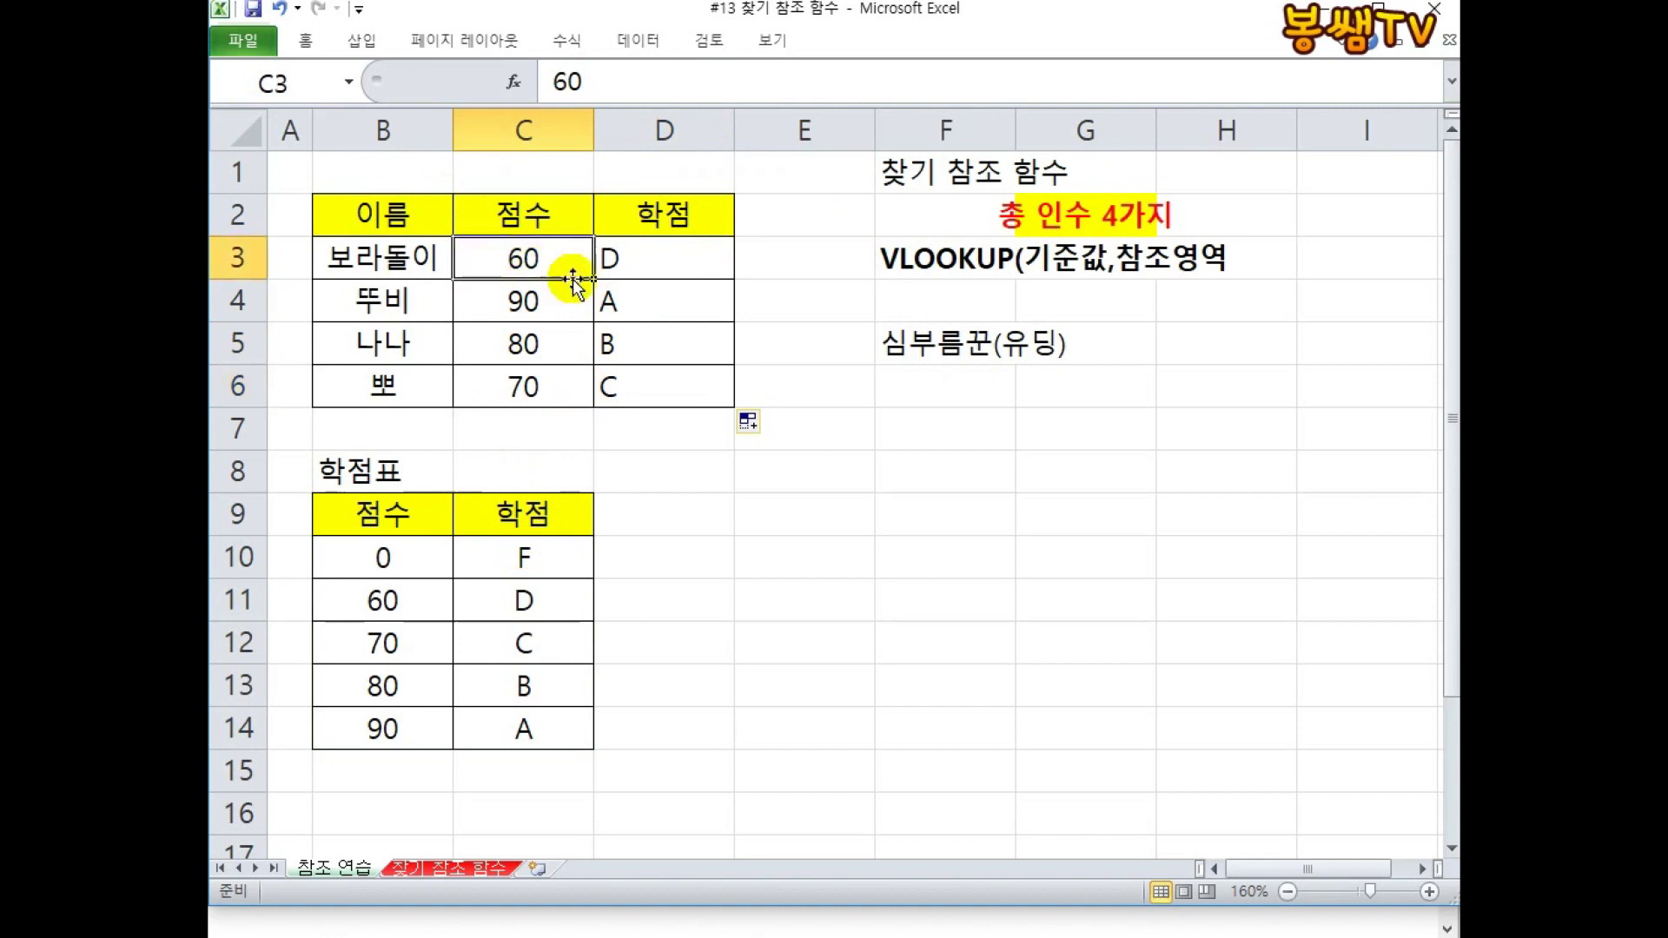
type("66")
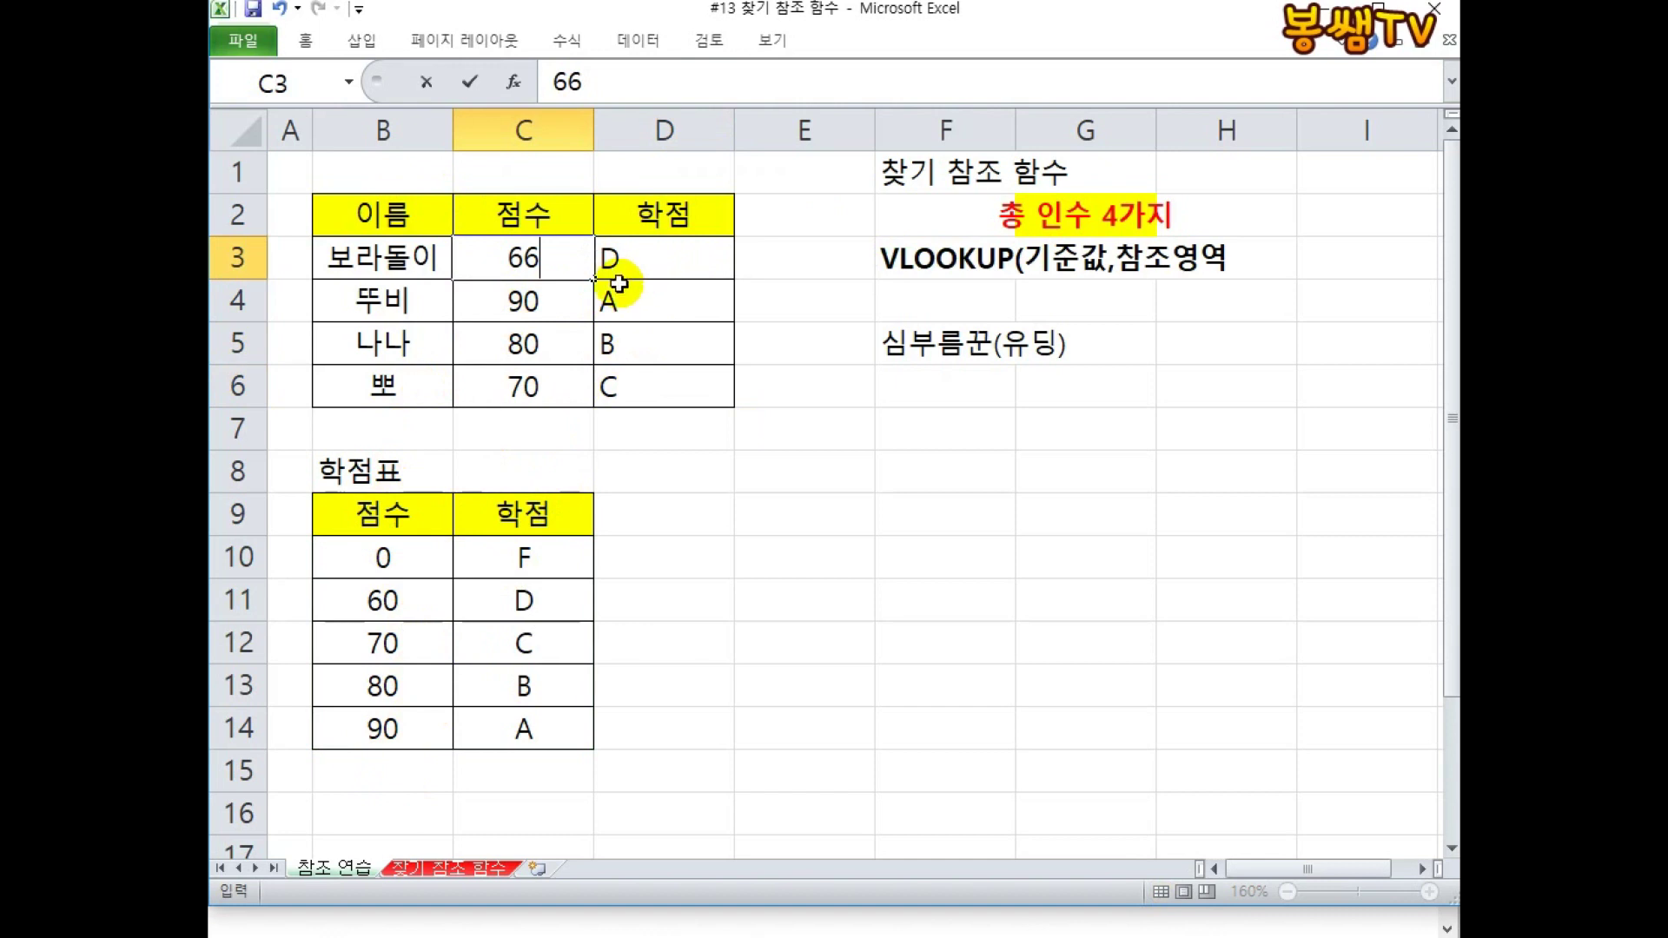
key("Return")
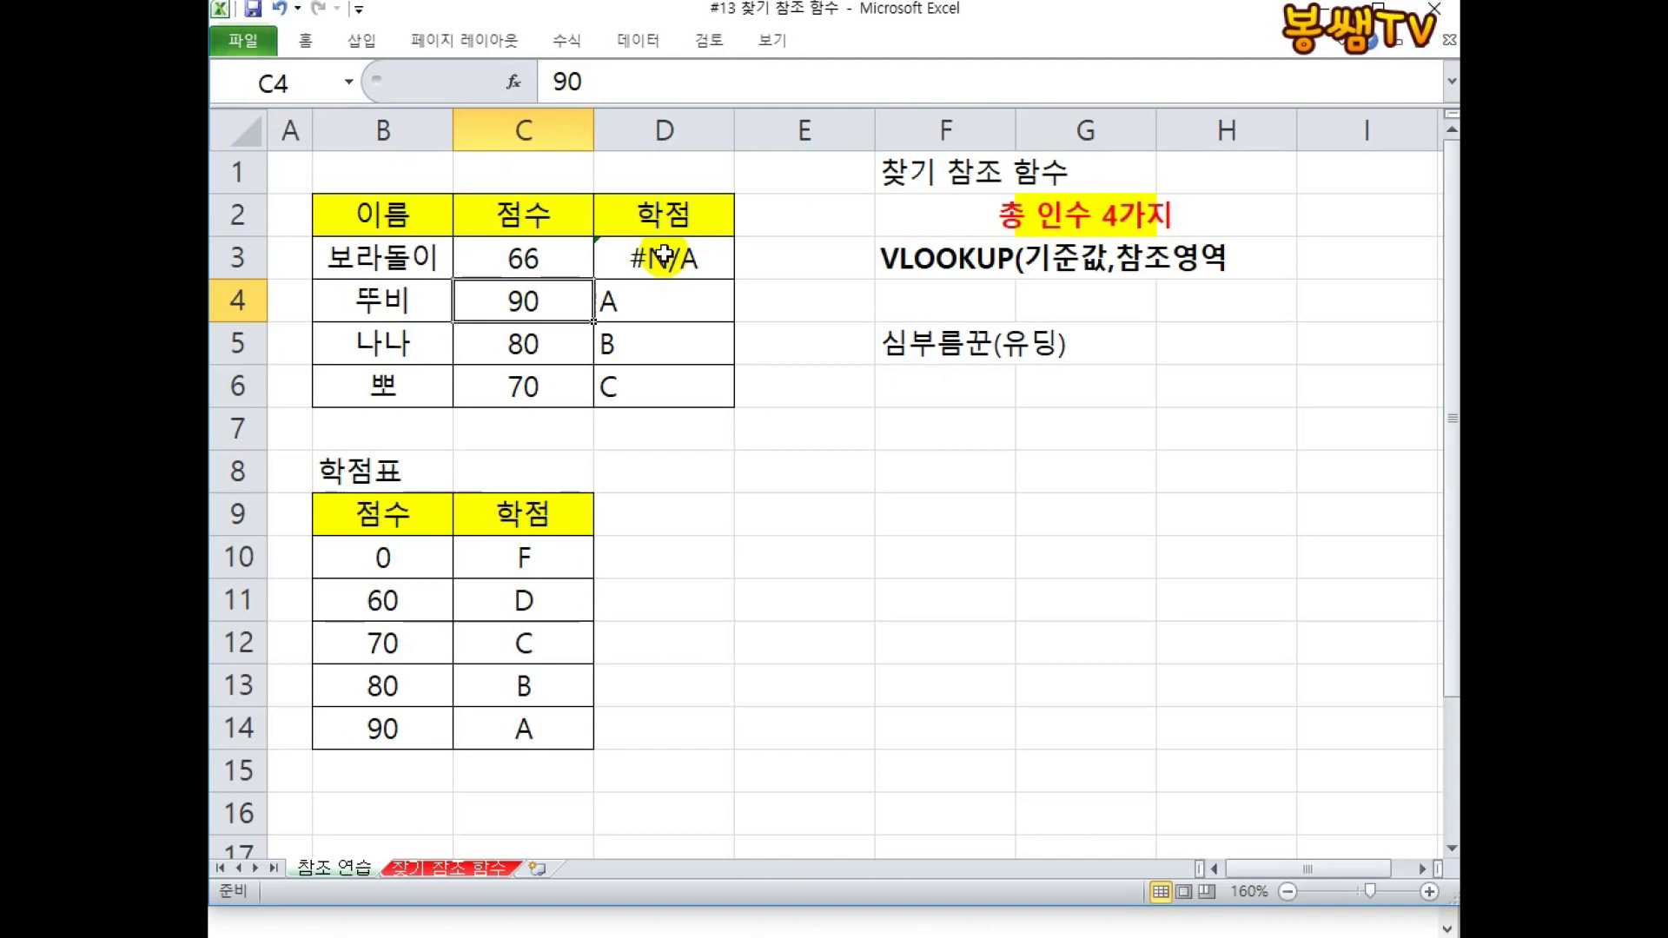
Step: Examine the score thresholds in B10:B14 of the grade table and the F and D grades beside the first two
left_click(399, 559)
left_click(516, 560)
left_click(399, 589)
left_click(538, 607)
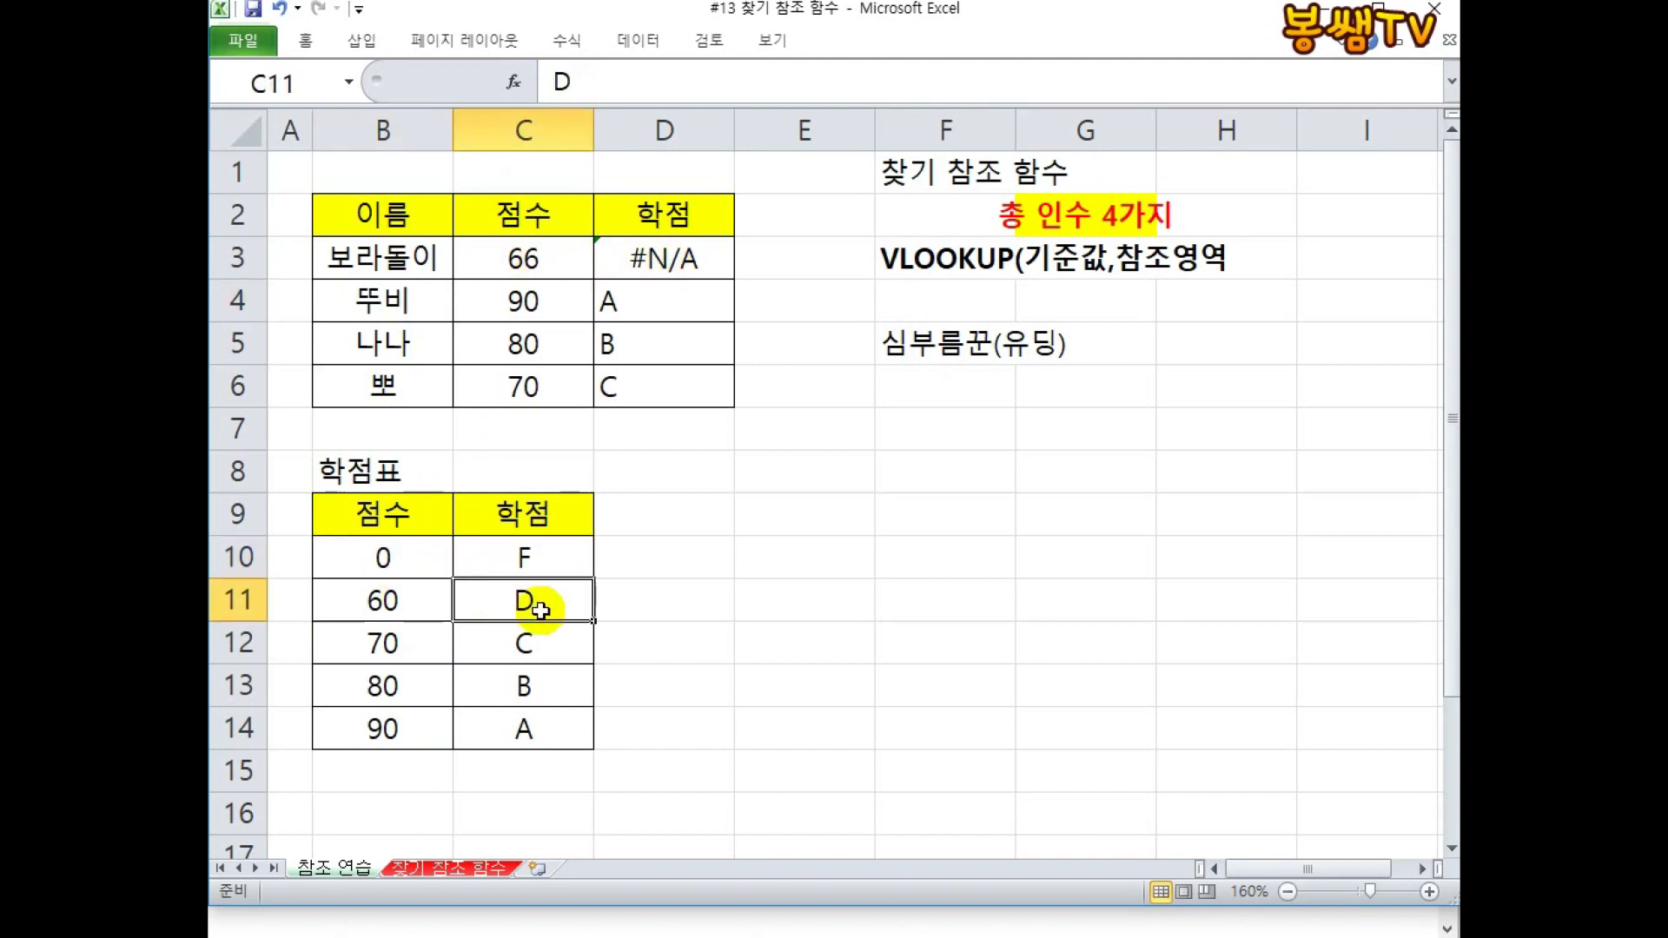
left_click(383, 593)
left_click(395, 641)
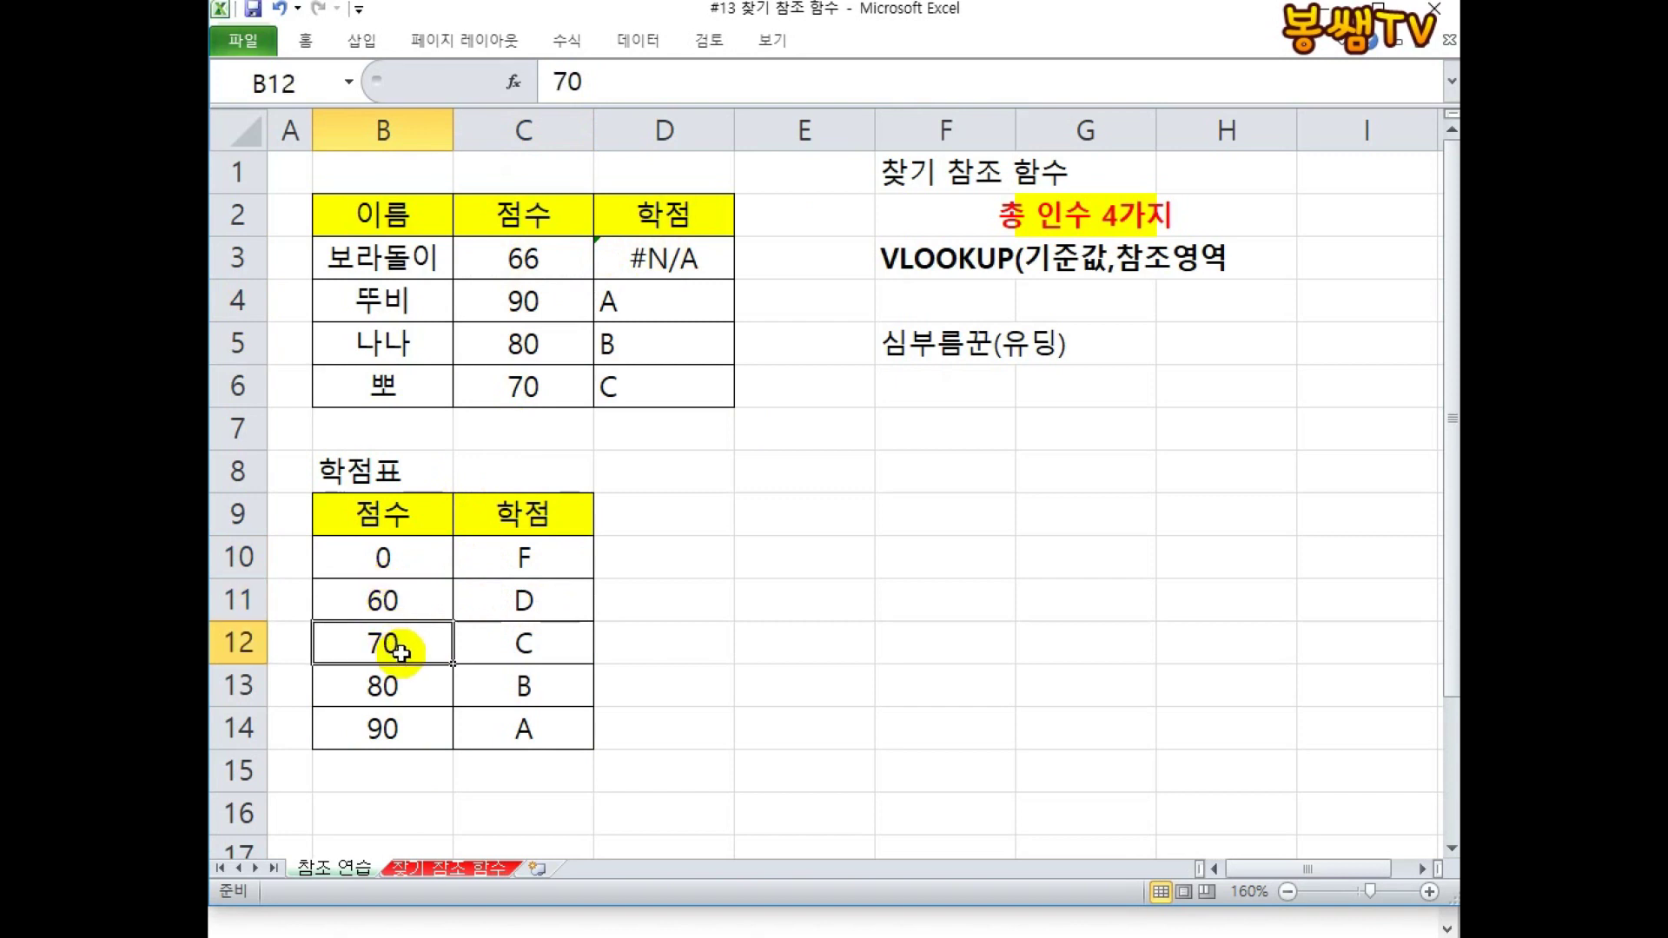
left_click(401, 558)
left_click(521, 565)
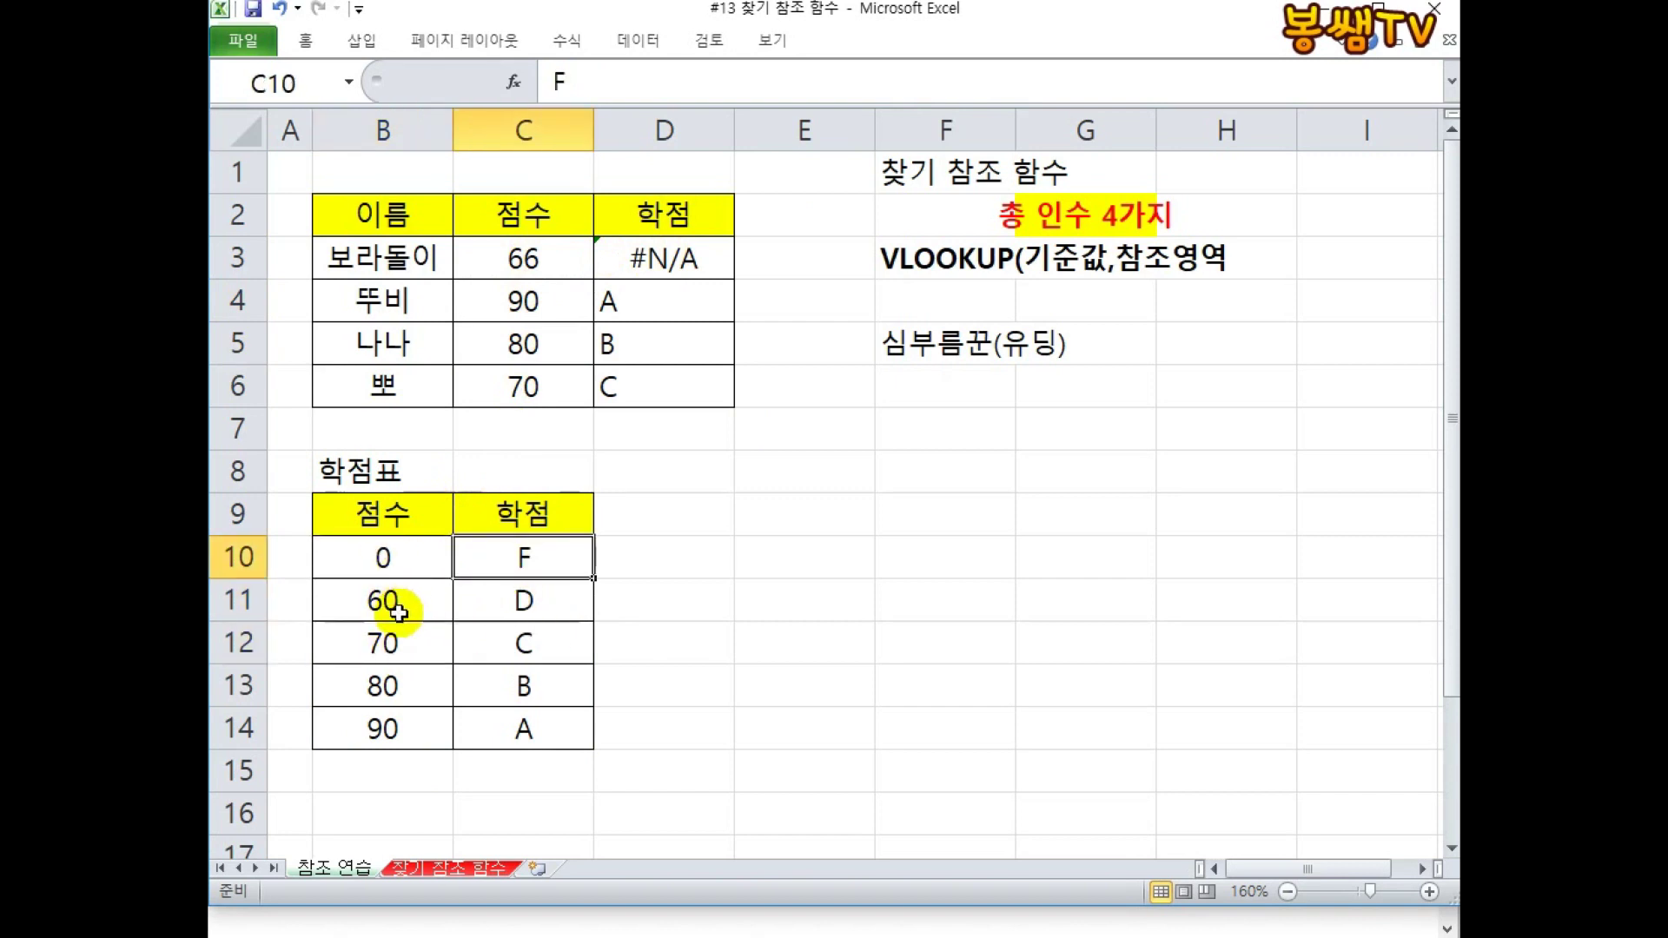
left_click(393, 559)
left_click(401, 598)
left_click(408, 645)
left_click(399, 668)
left_click(421, 721)
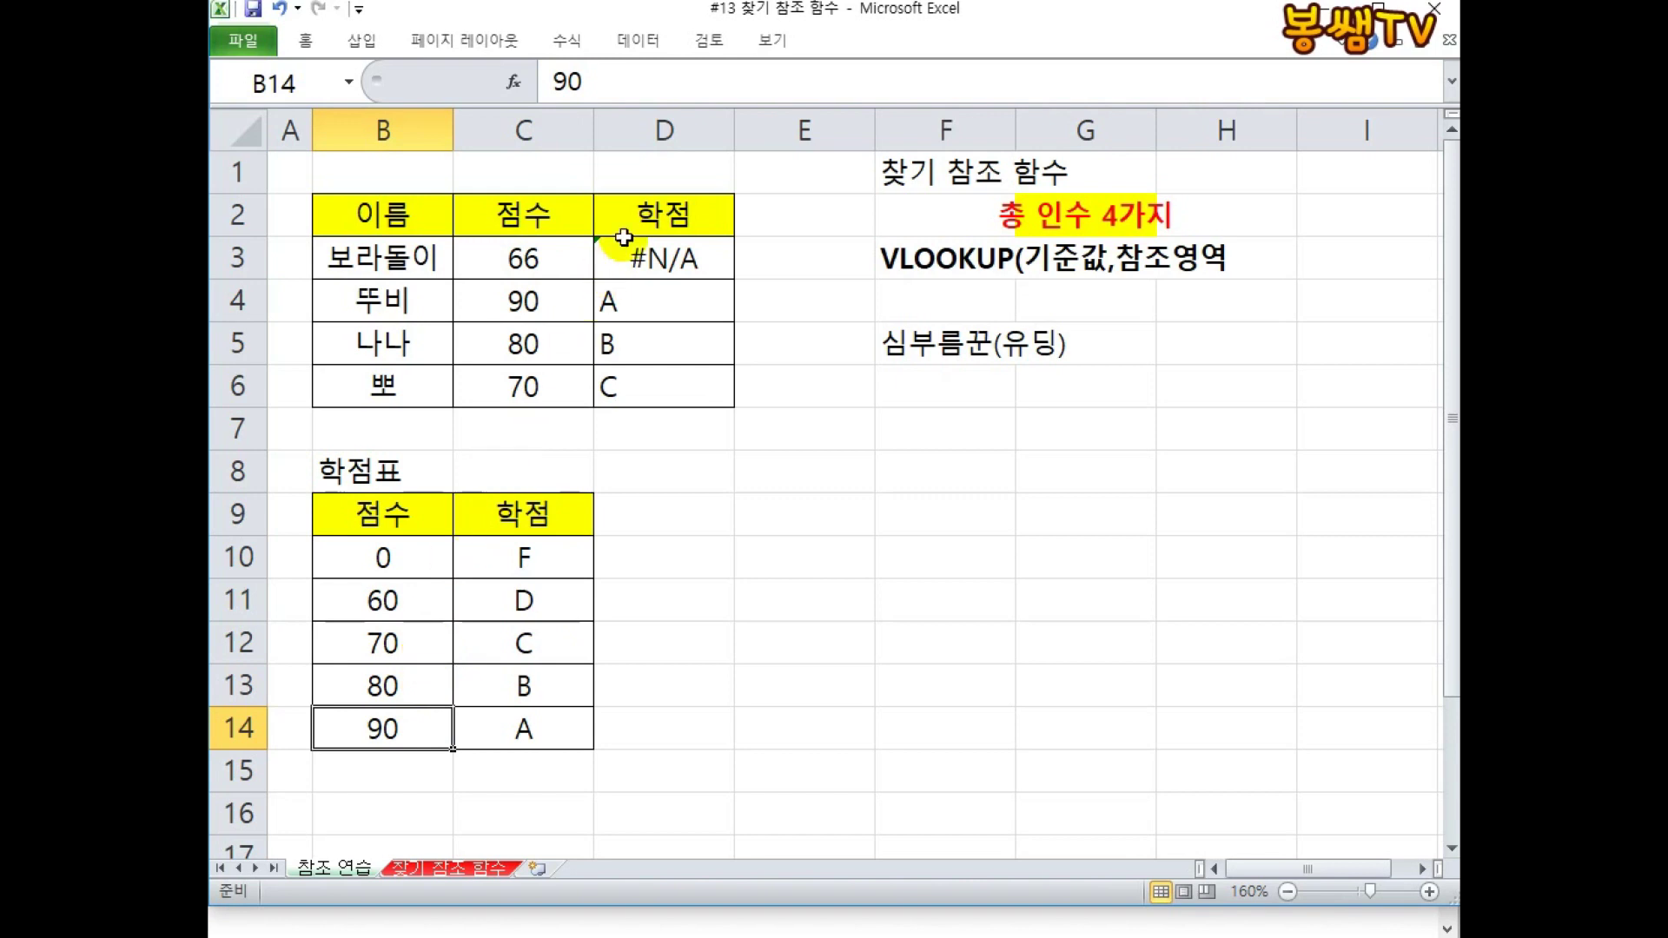
left_click(641, 258)
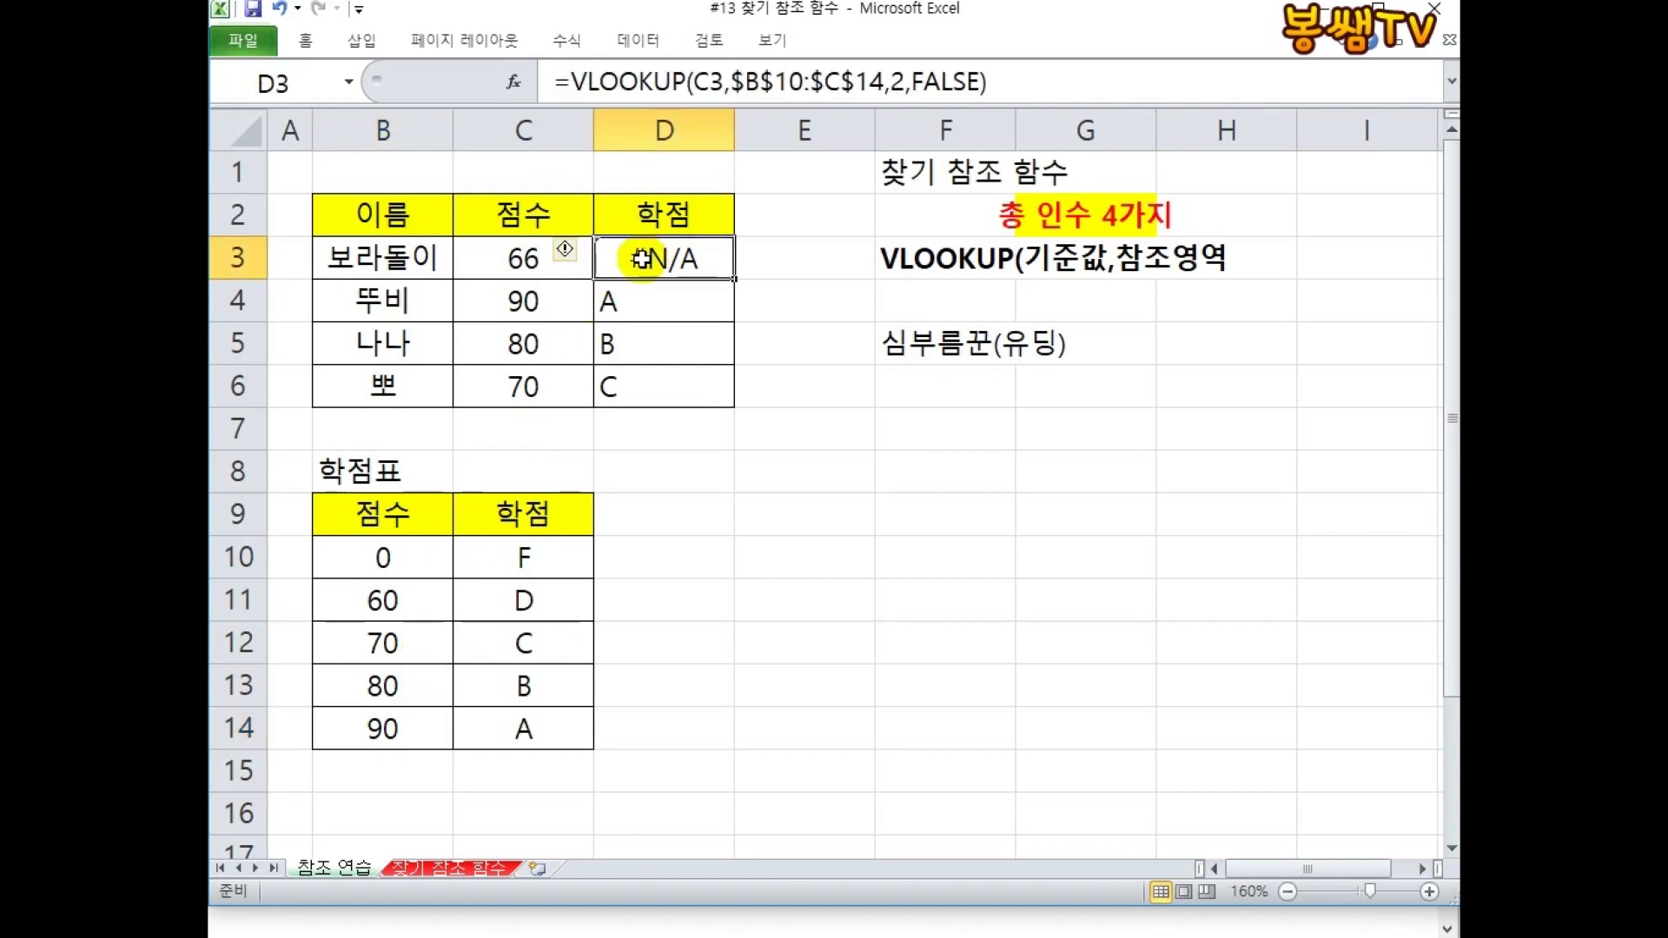
key("Delete")
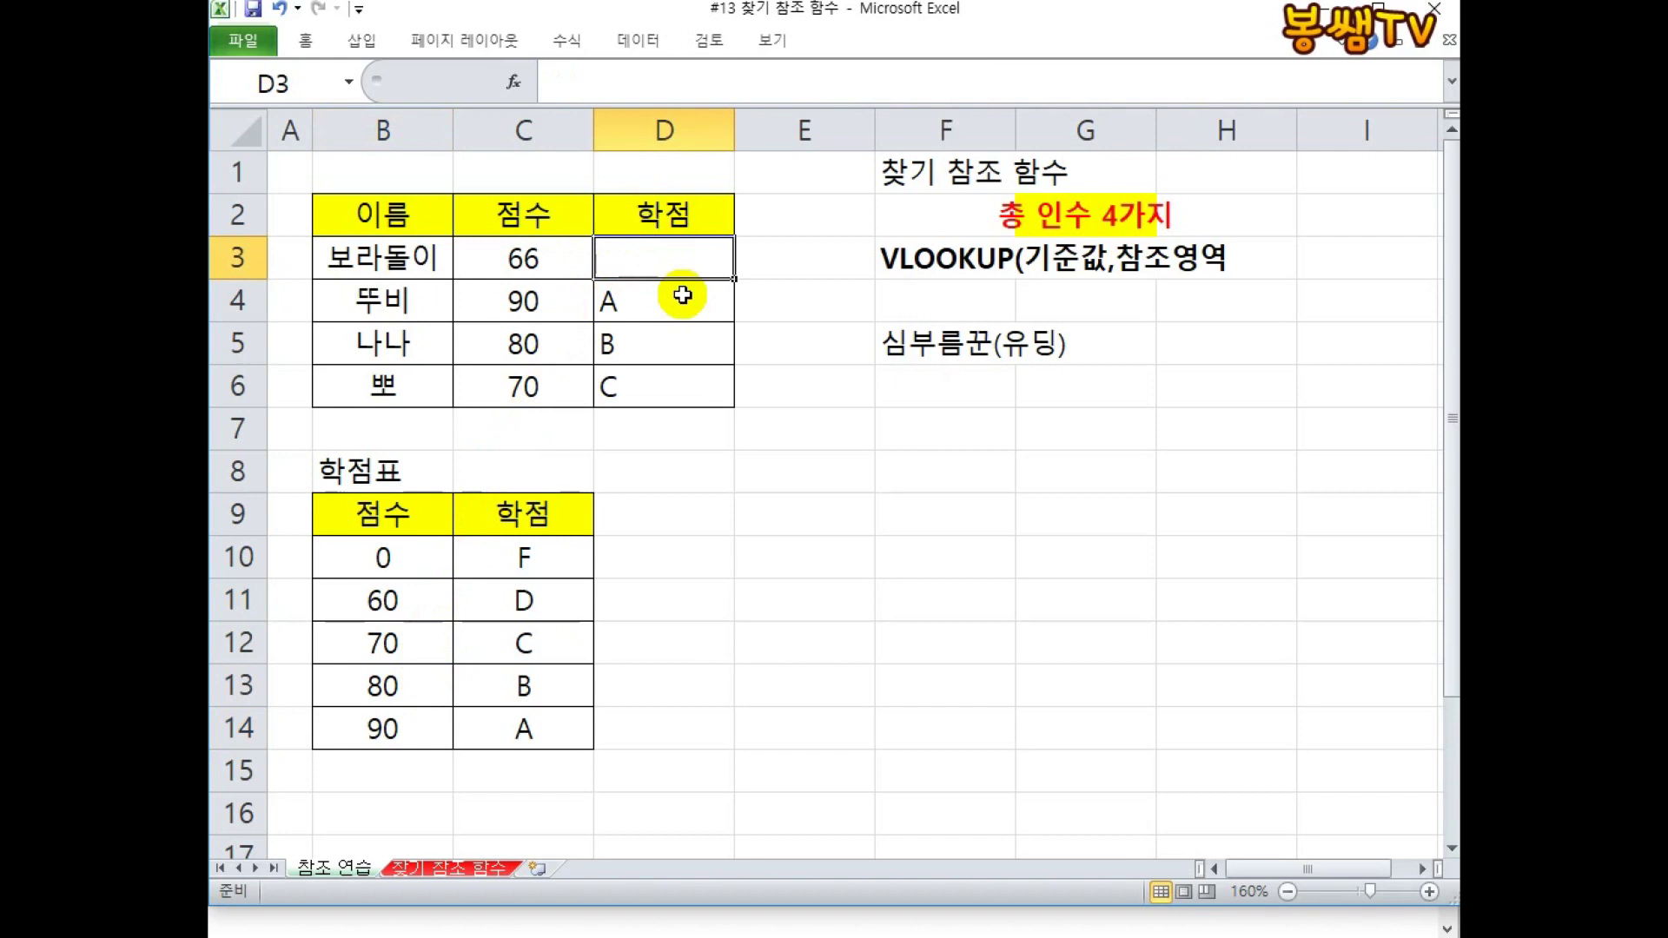
key("ctrl+z")
double_click(681, 268)
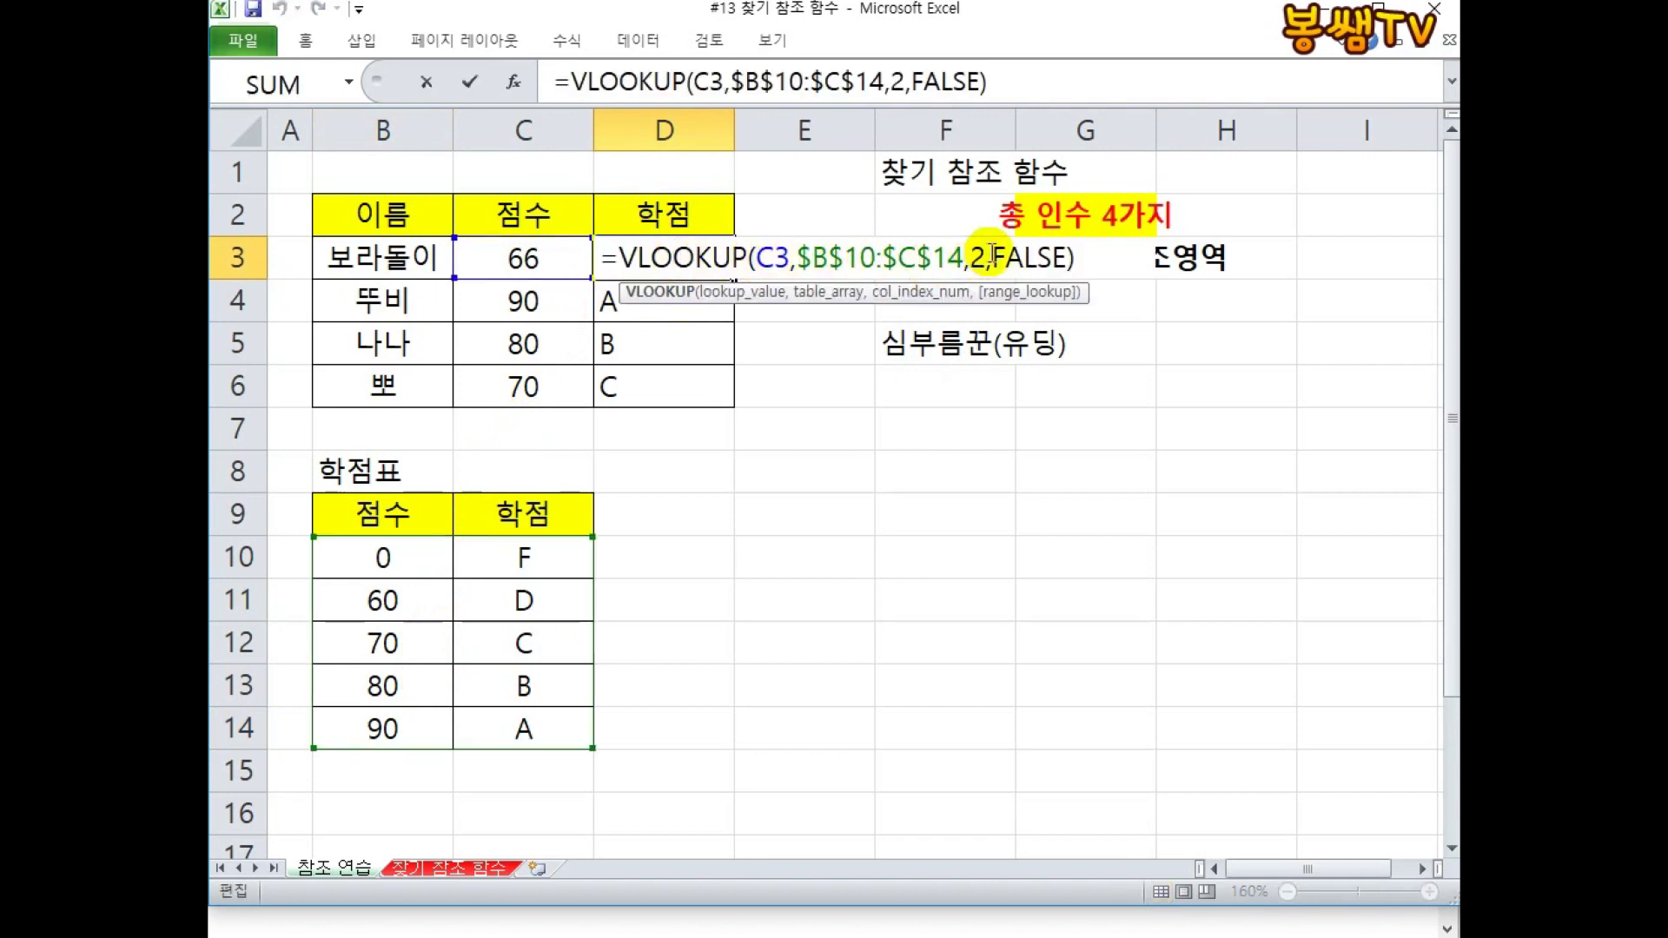
left_click_drag(996, 258, 1095, 259)
key("BackSpace")
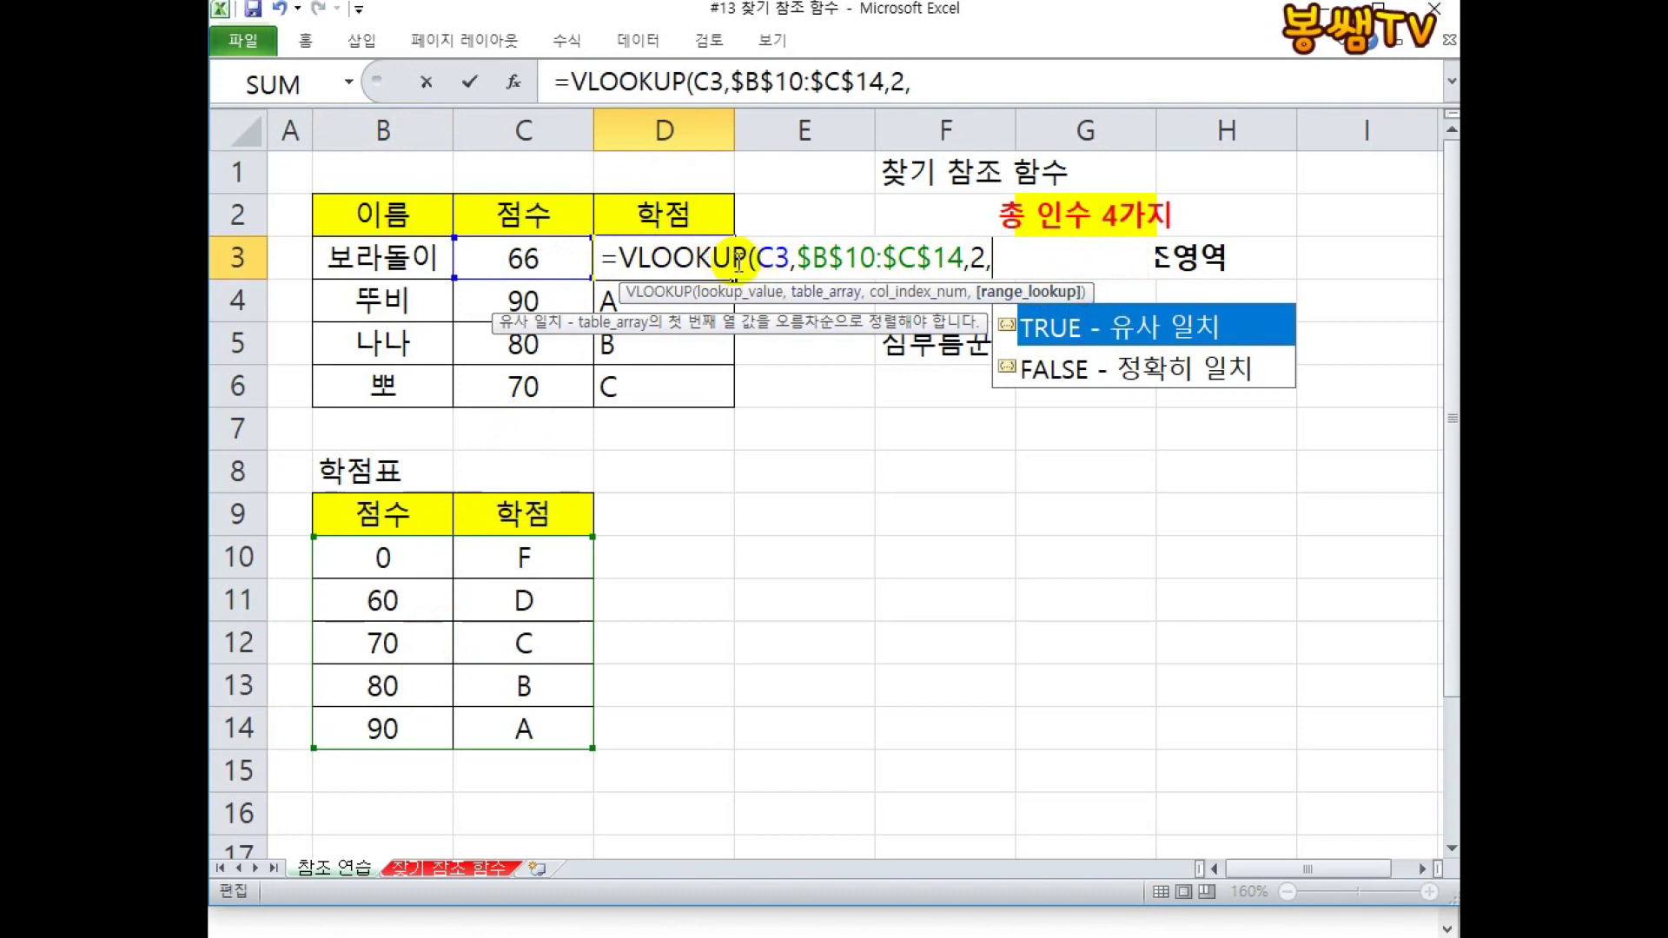
left_click(560, 262)
key("Escape")
Step: Set the score in C3 to 63
double_click(562, 263)
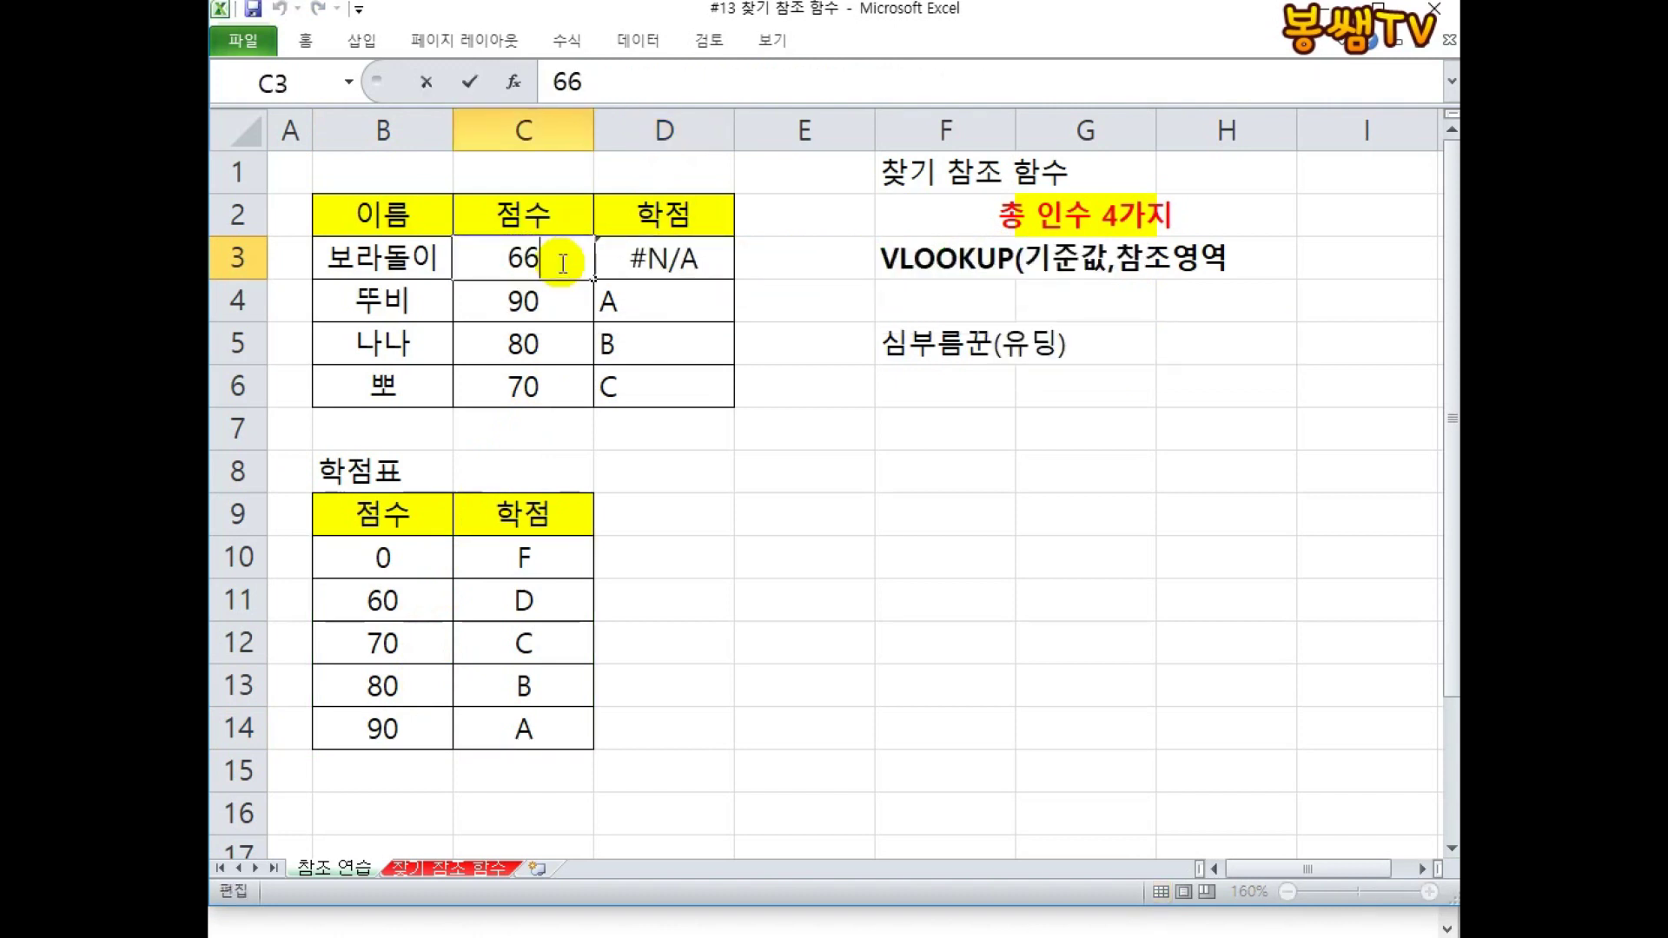
left_click(681, 257)
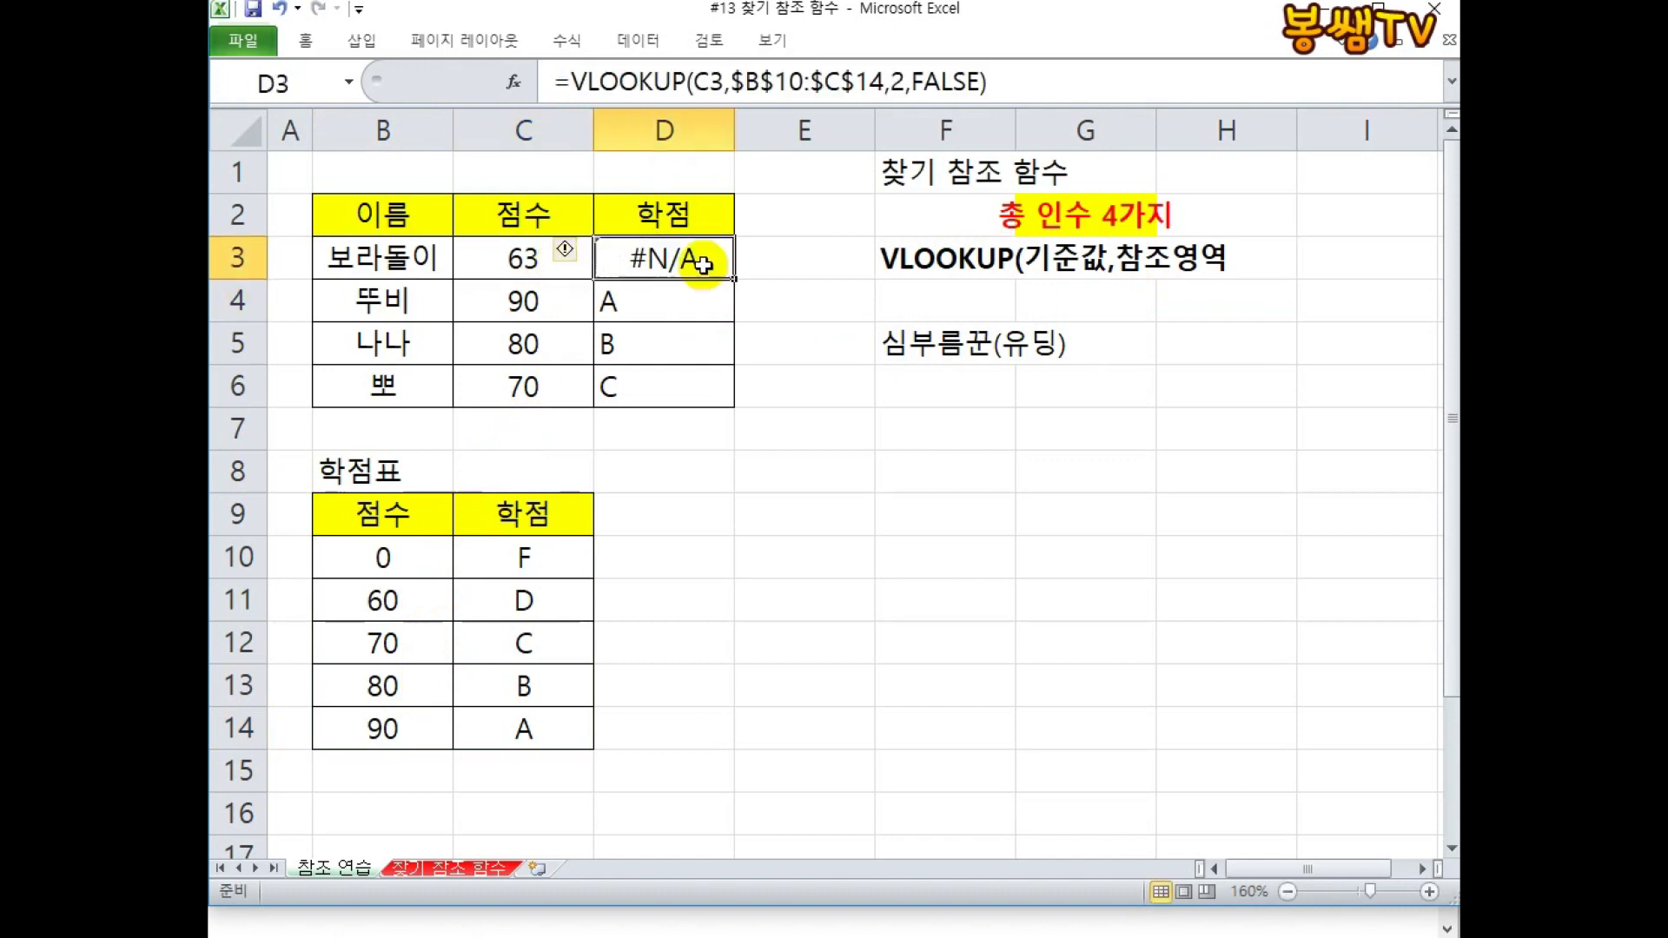
Step: Replace FALSE with TRUE as the last argument of the VLOOKUP formula in D3
double_click(681, 258)
left_click_drag(993, 258, 1147, 261)
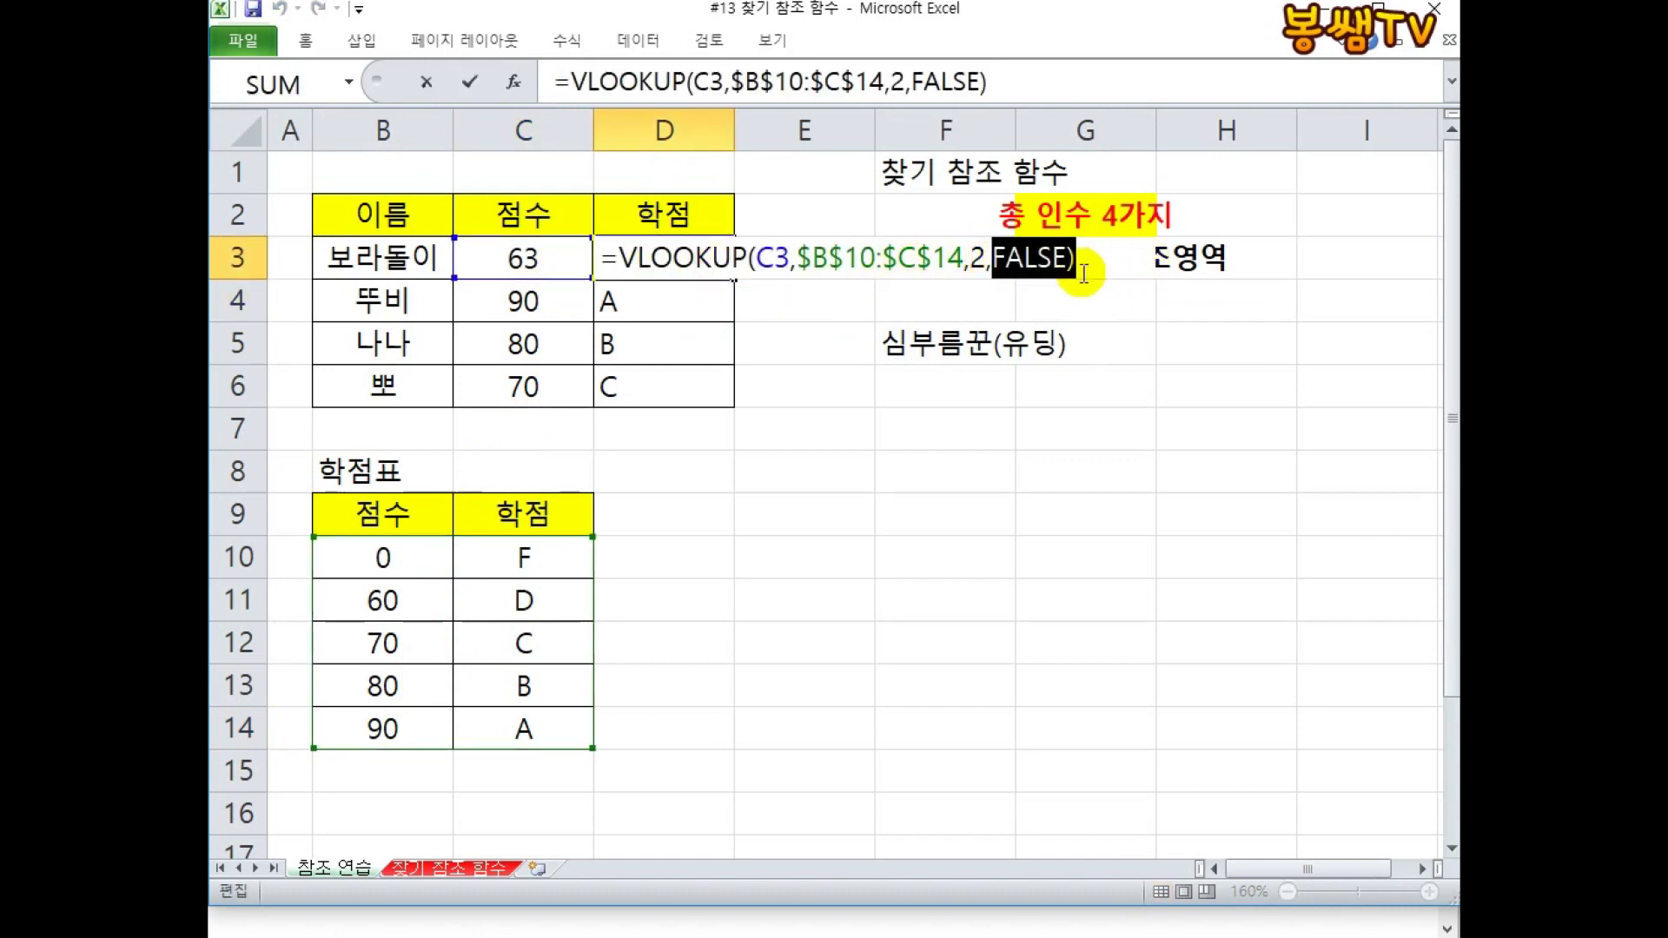
key("BackSpace")
double_click(1127, 320)
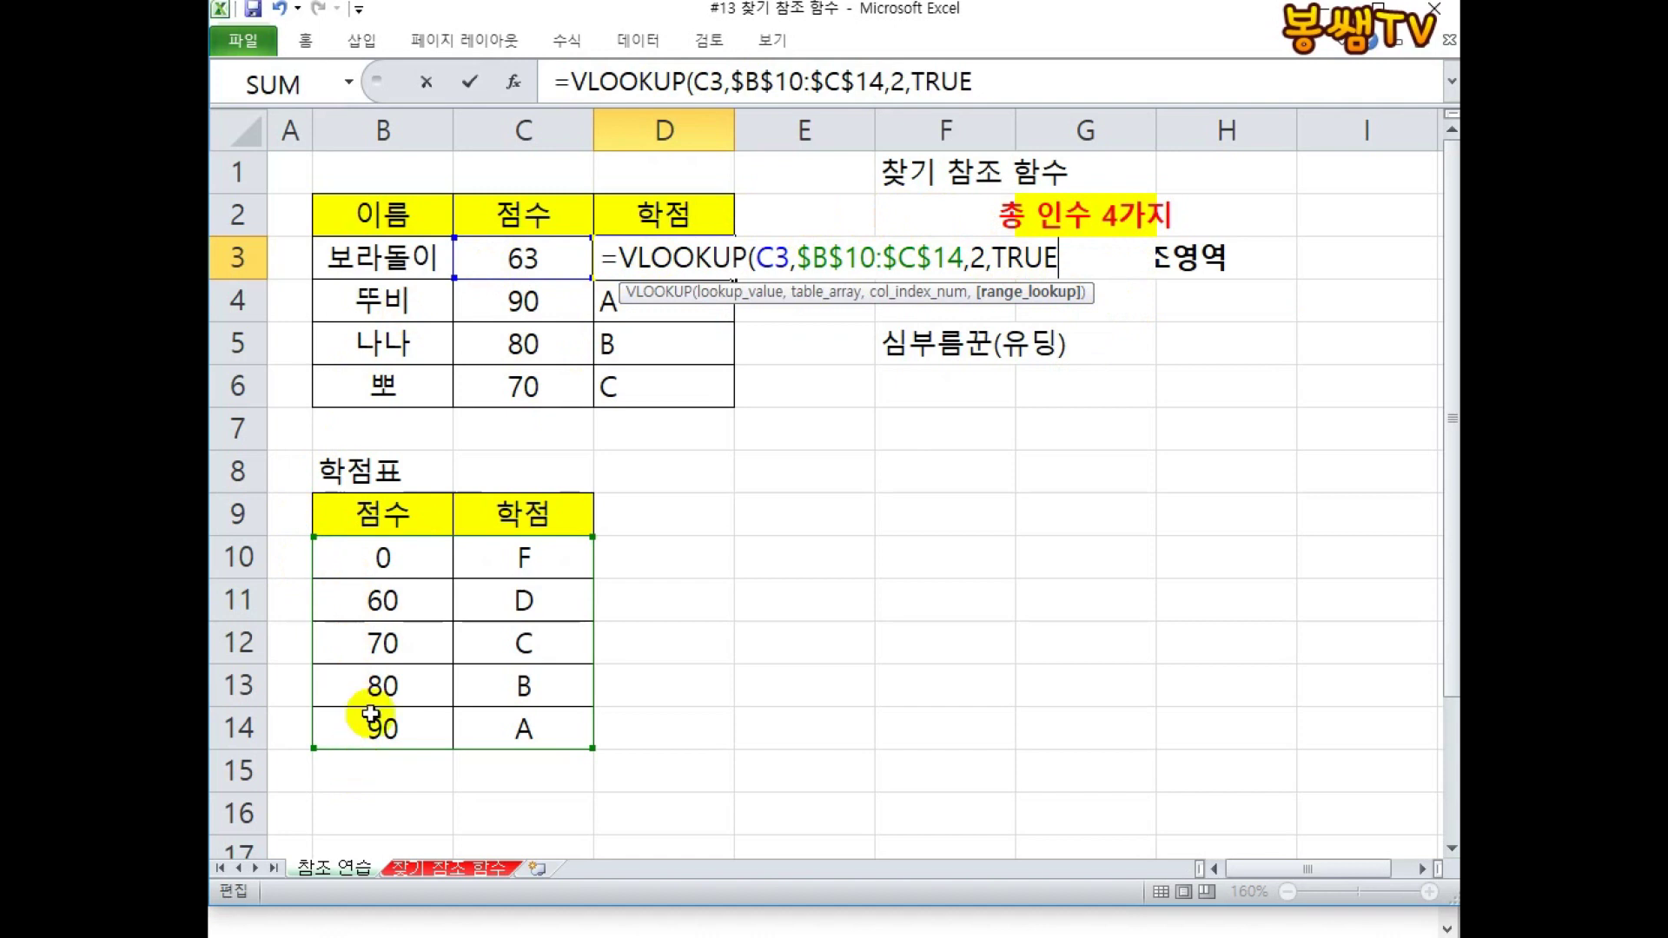
Step: Examine the interval between 60 and 70 in the grade table and the grade that belongs to the 60 threshold
left_click(1408, 1)
mouse_move(340, 602)
left_mouse_down()
mouse_move(281, 600)
mouse_move(337, 638)
left_mouse_up()
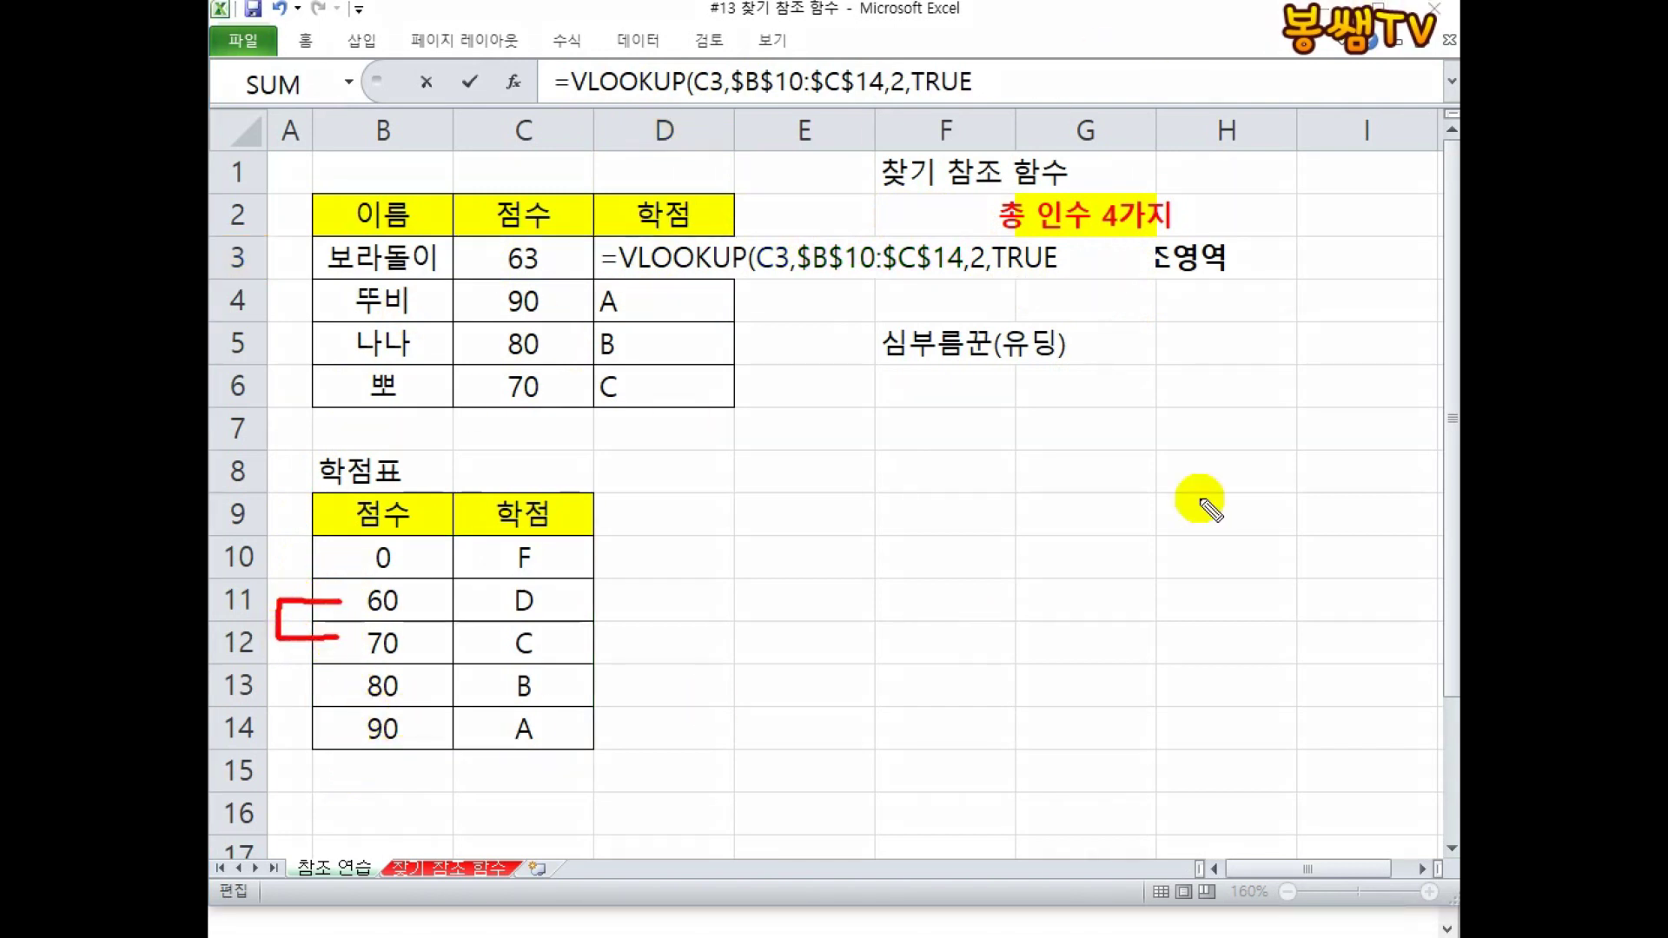
left_click(416, 602)
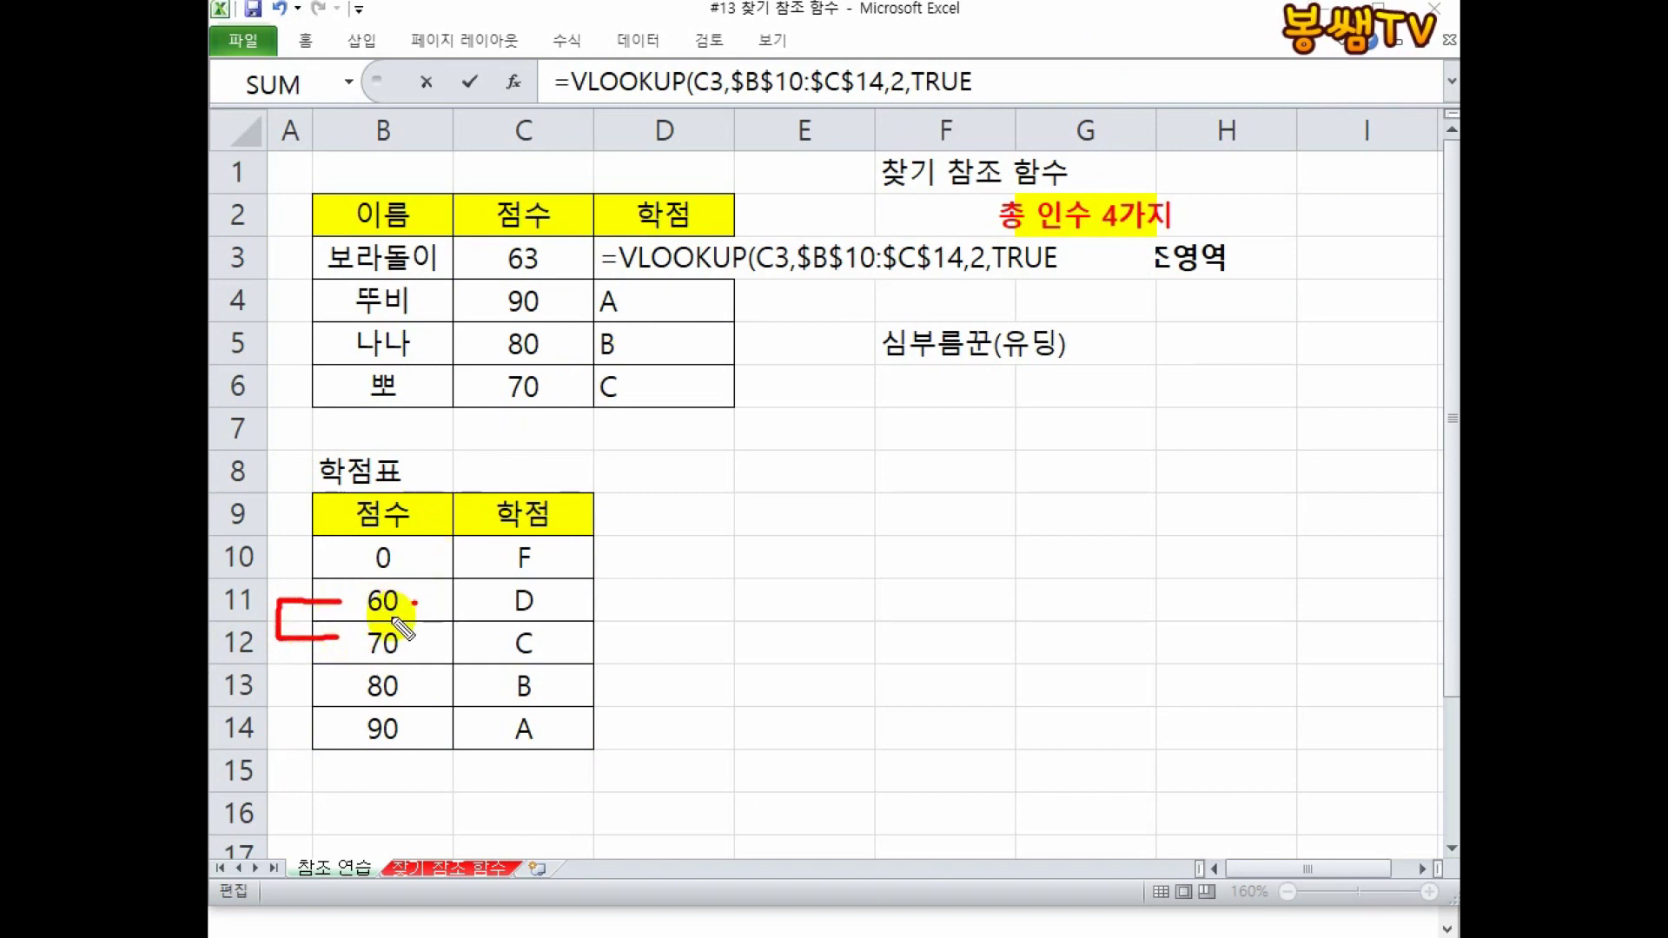
left_click_drag(356, 618, 418, 611)
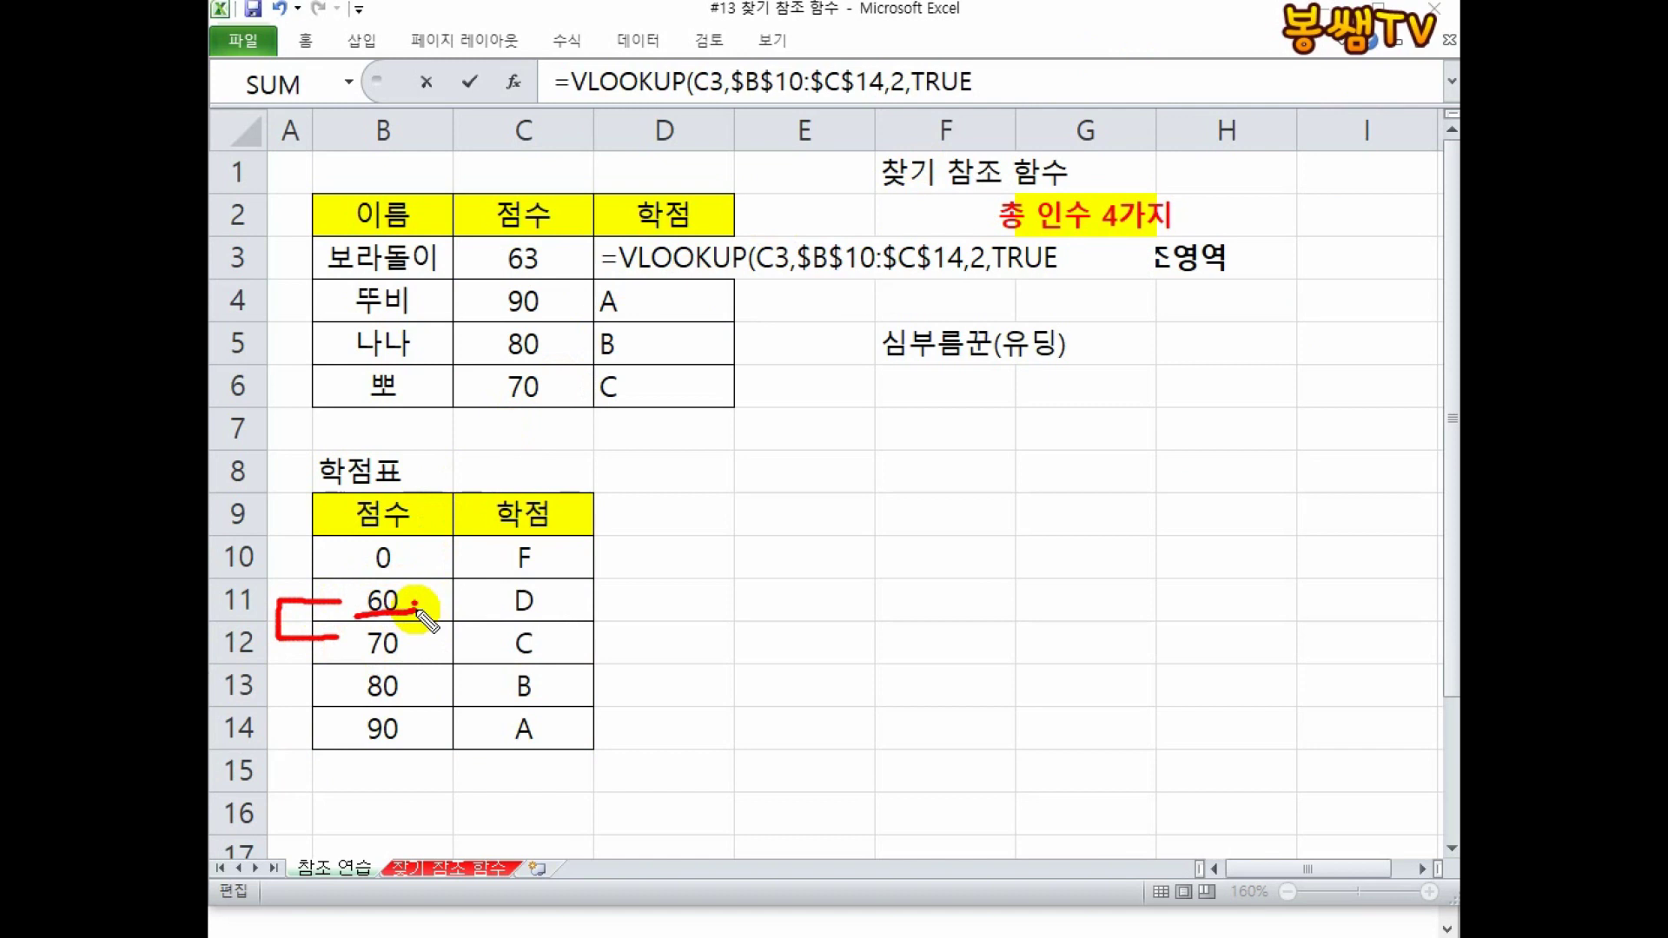
mouse_move(410, 582)
left_mouse_down()
mouse_move(328, 625)
mouse_move(424, 608)
left_mouse_up()
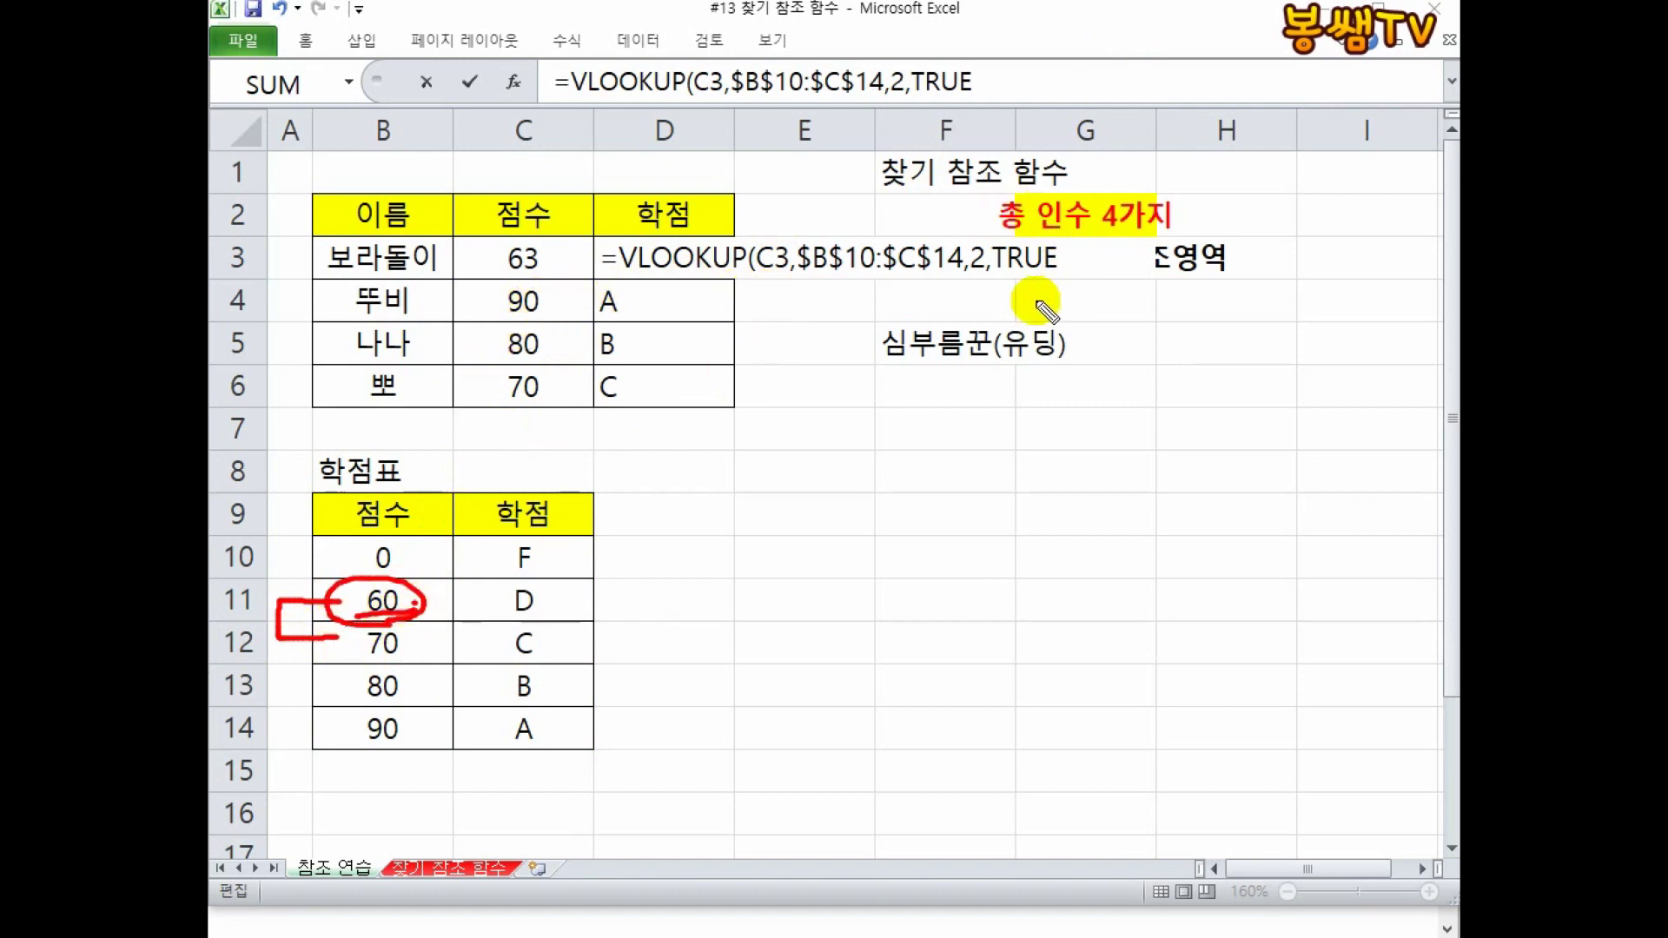
left_click_drag(423, 600, 526, 601)
left_click_drag(701, 598, 714, 597)
key("Escape")
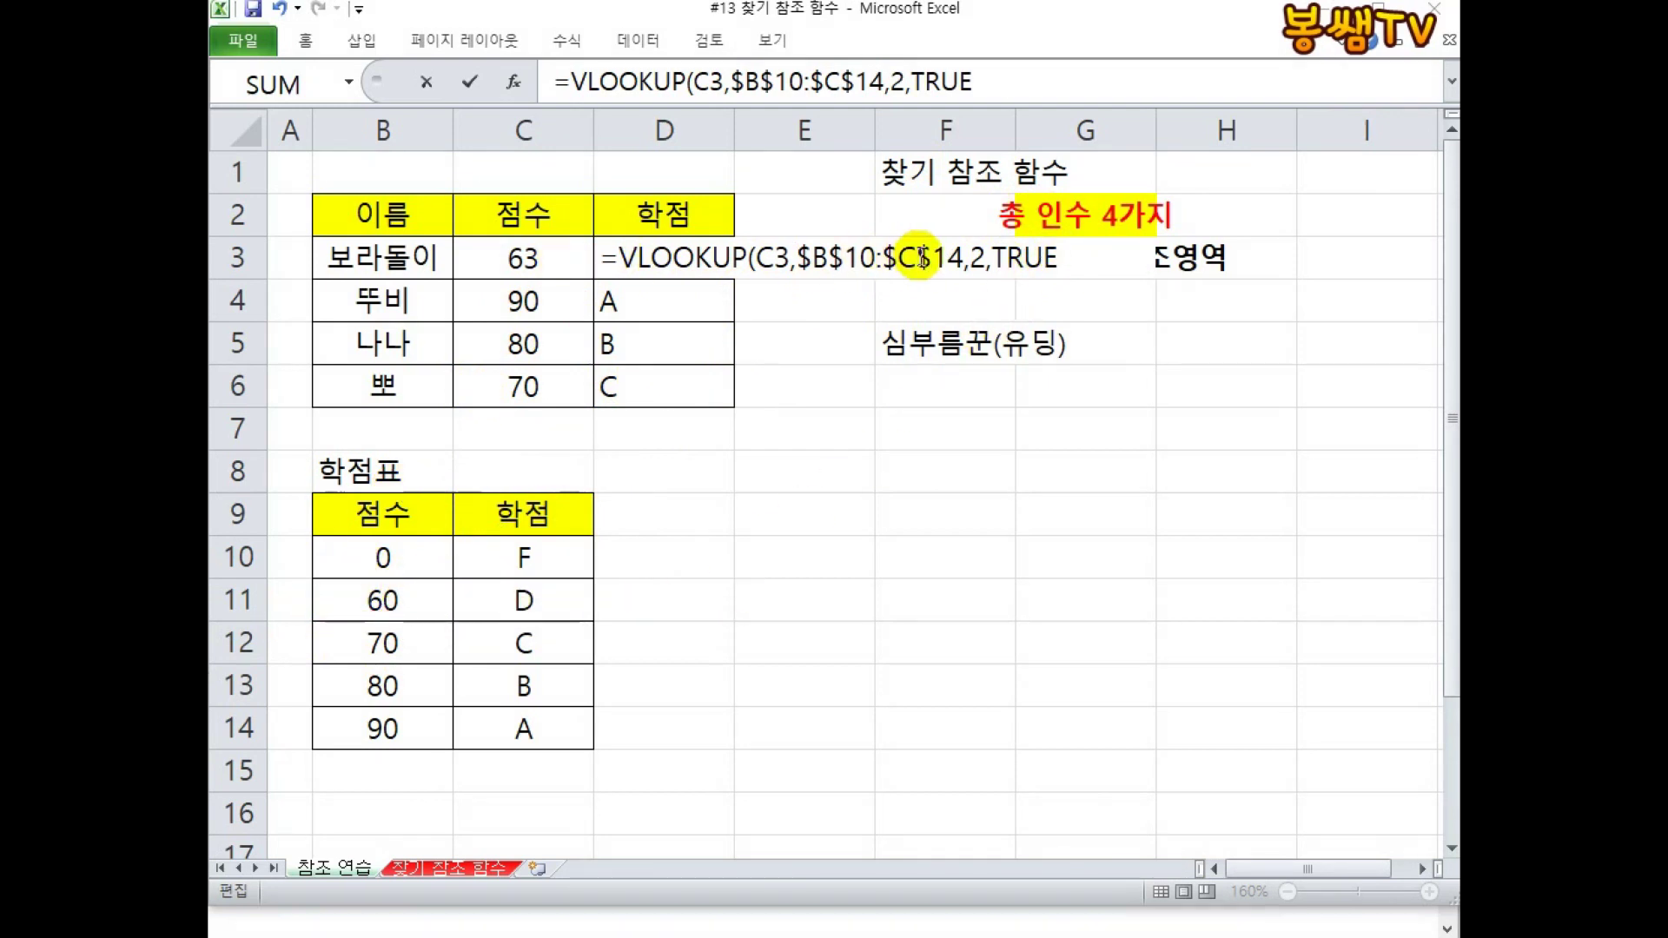
Step: Commit the edited D3 formula and set the score in C3 to 69
left_click(1088, 254)
key("Return")
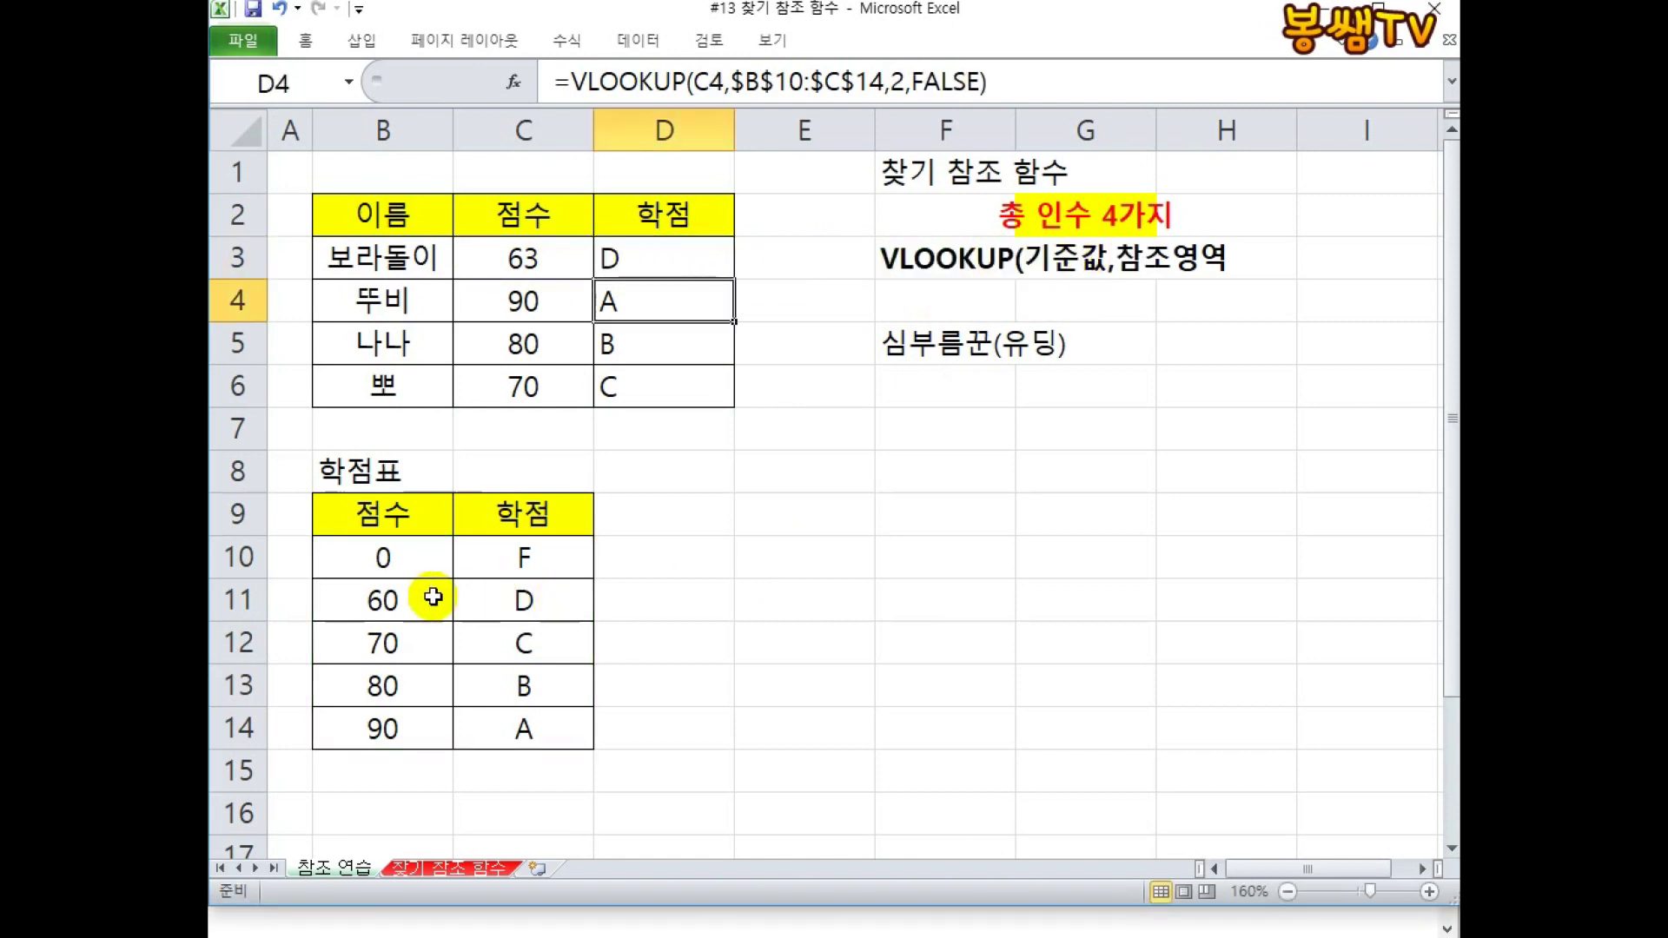
left_click(489, 594)
left_click(536, 256)
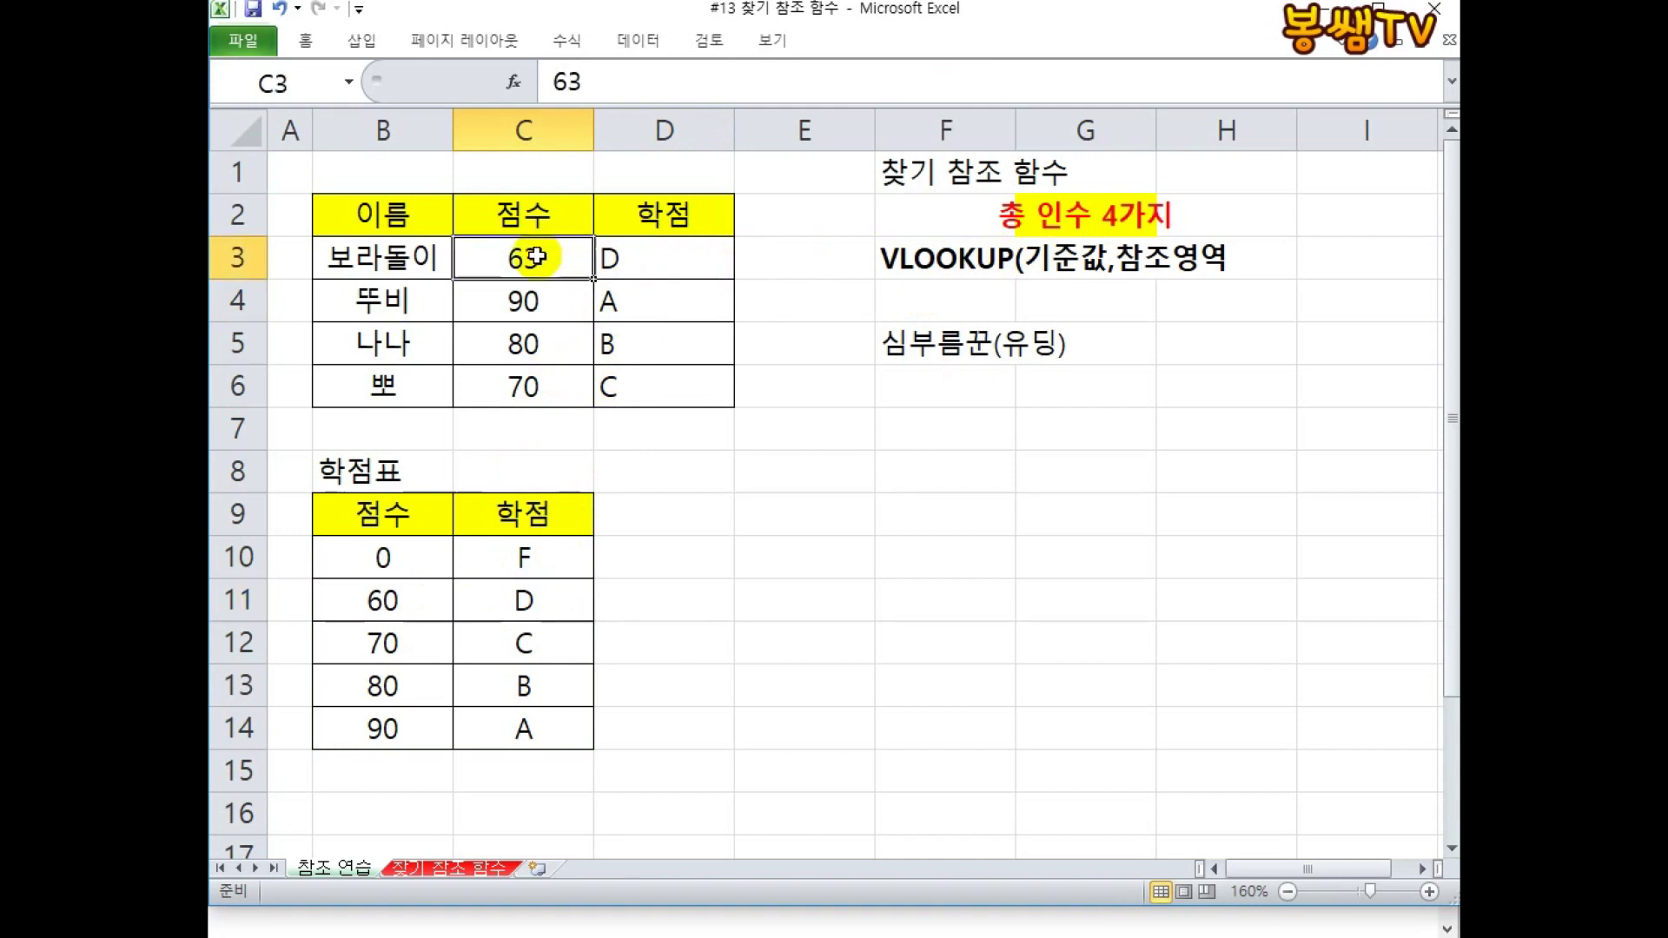
type("6")
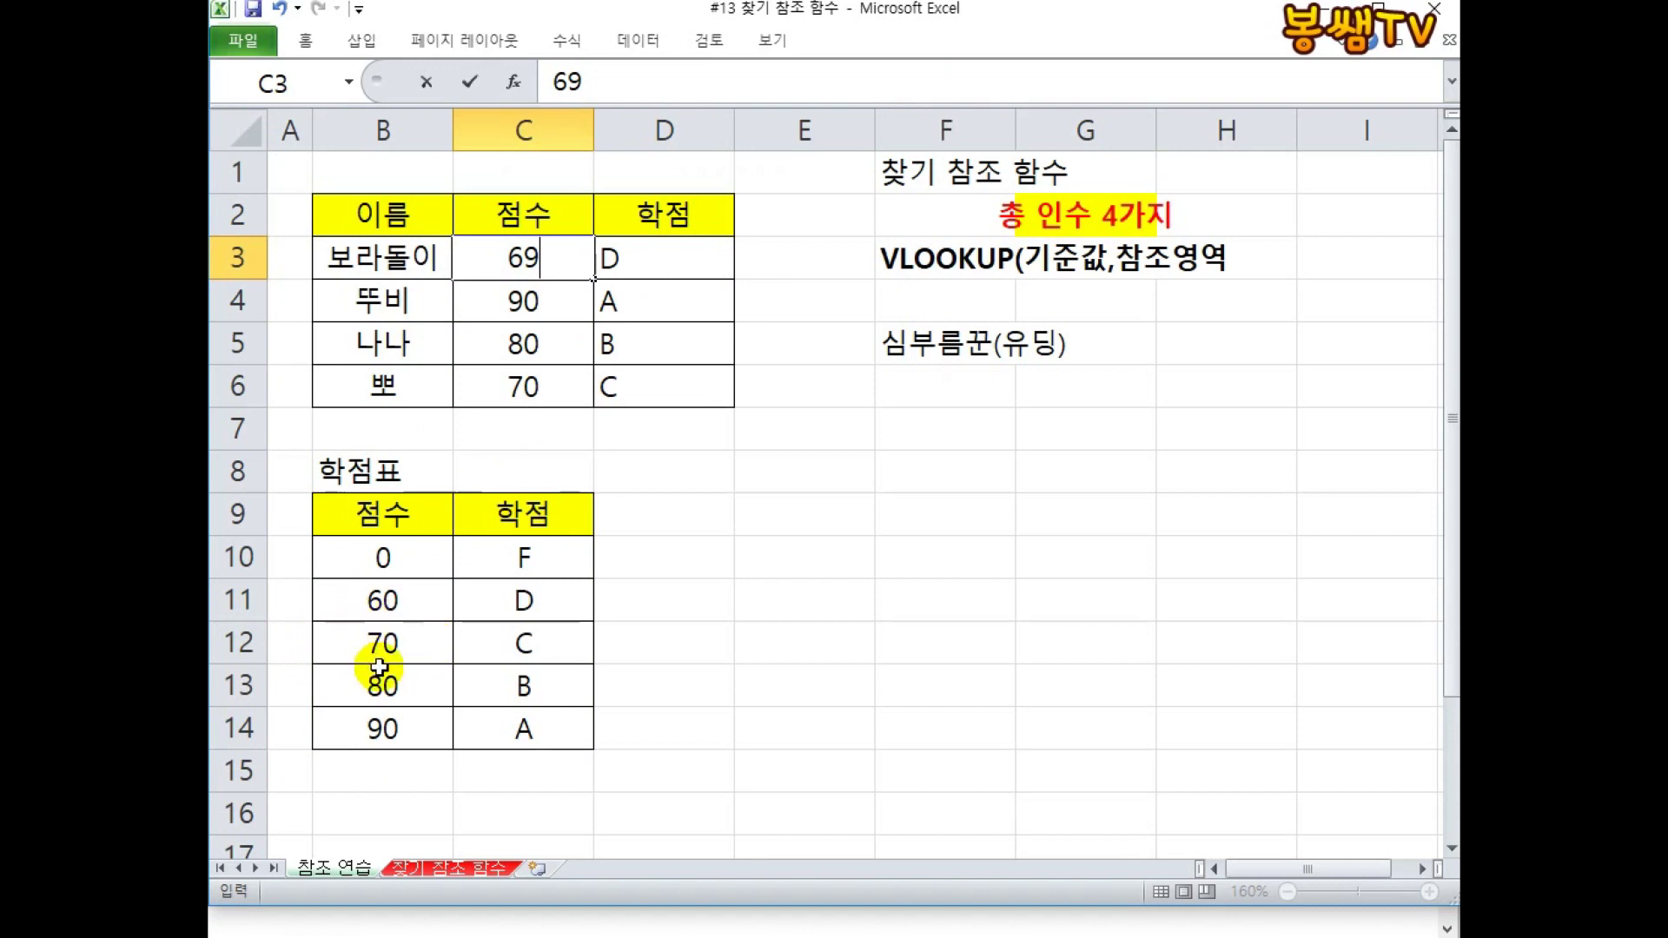
key("Return")
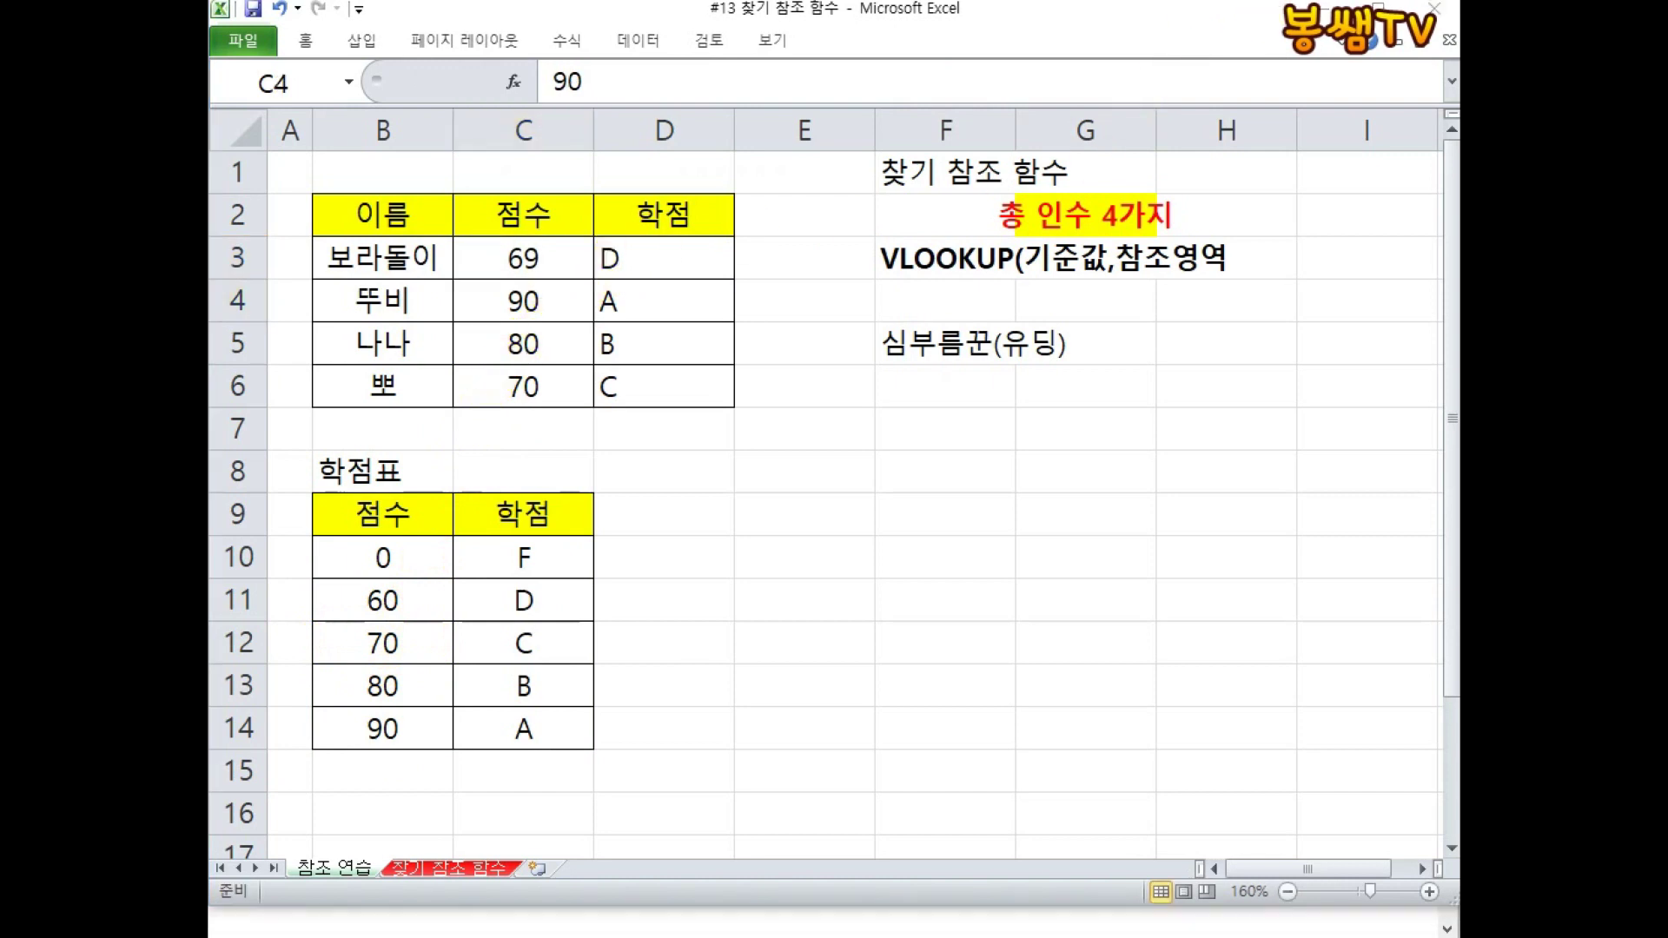
left_click(679, 557)
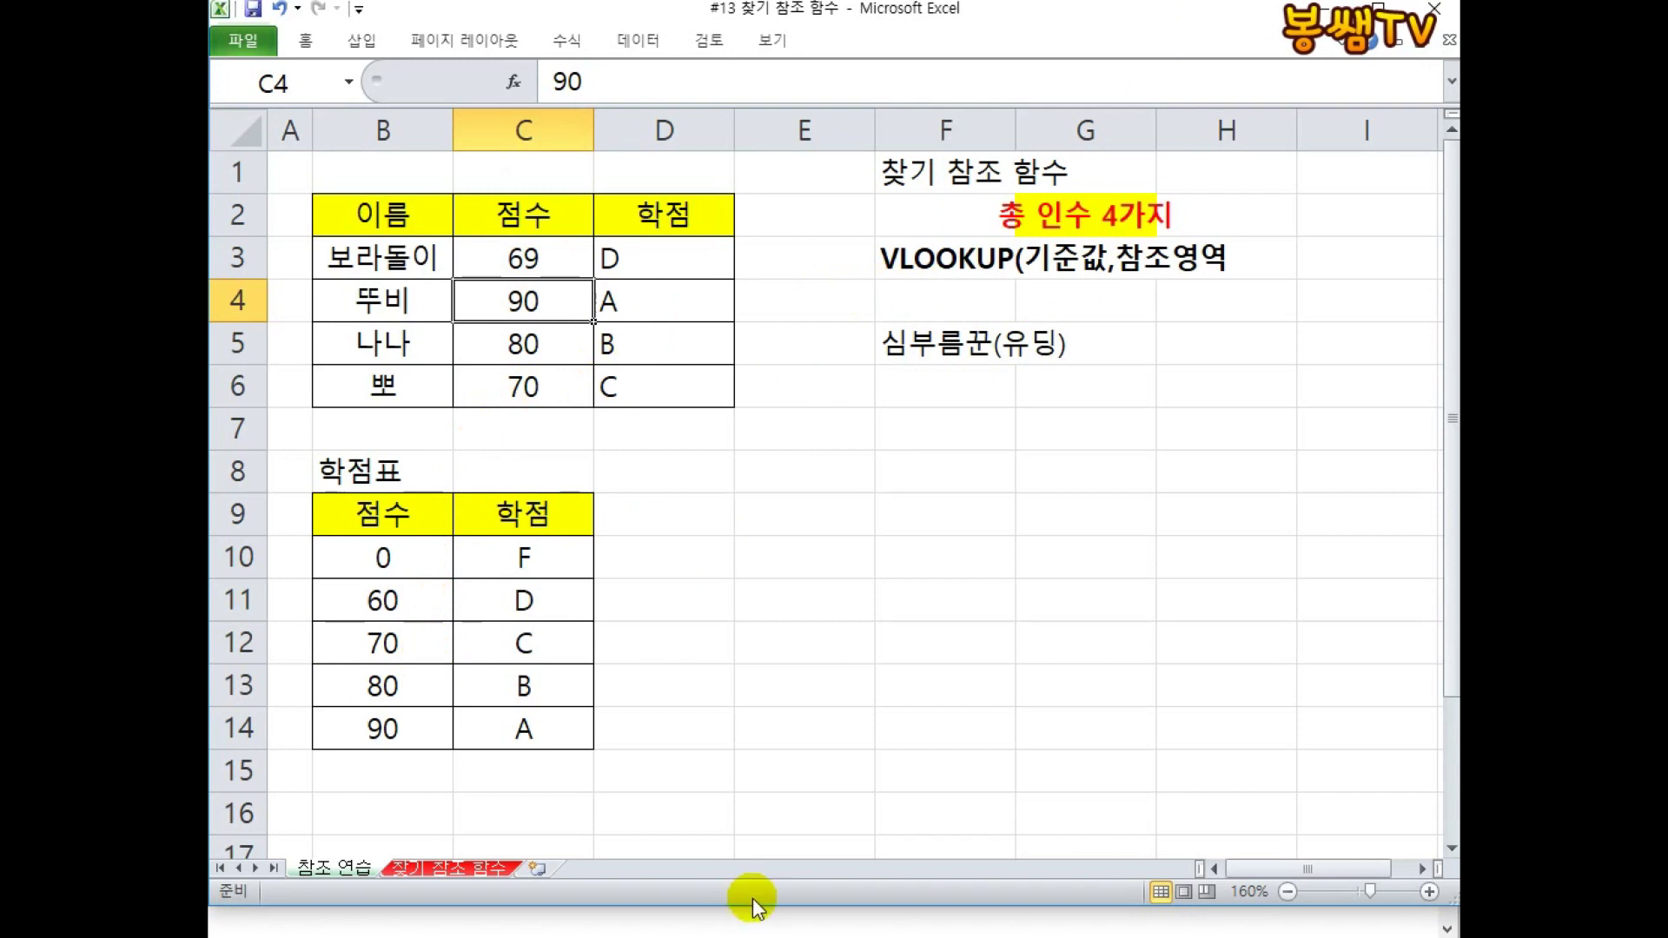
Step: Enter the note "유사일치" in F7 and "기준값 보다 작은 가까운 수" in F8
left_click(951, 433)
type("DB")
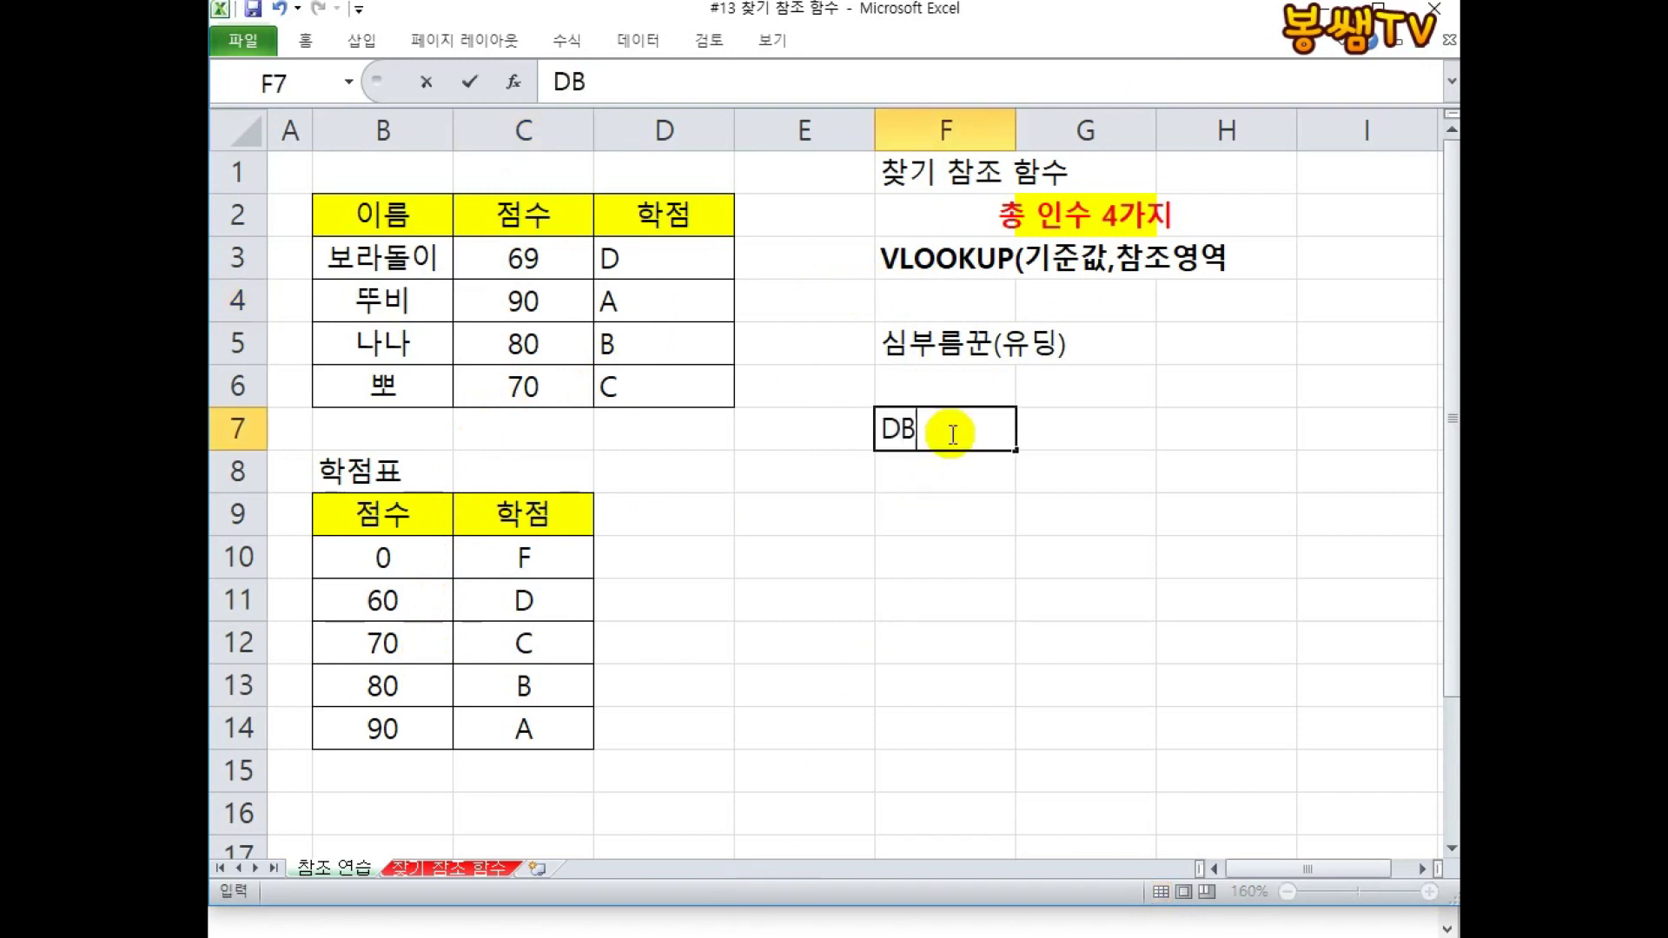
type("유사일치")
key("Return")
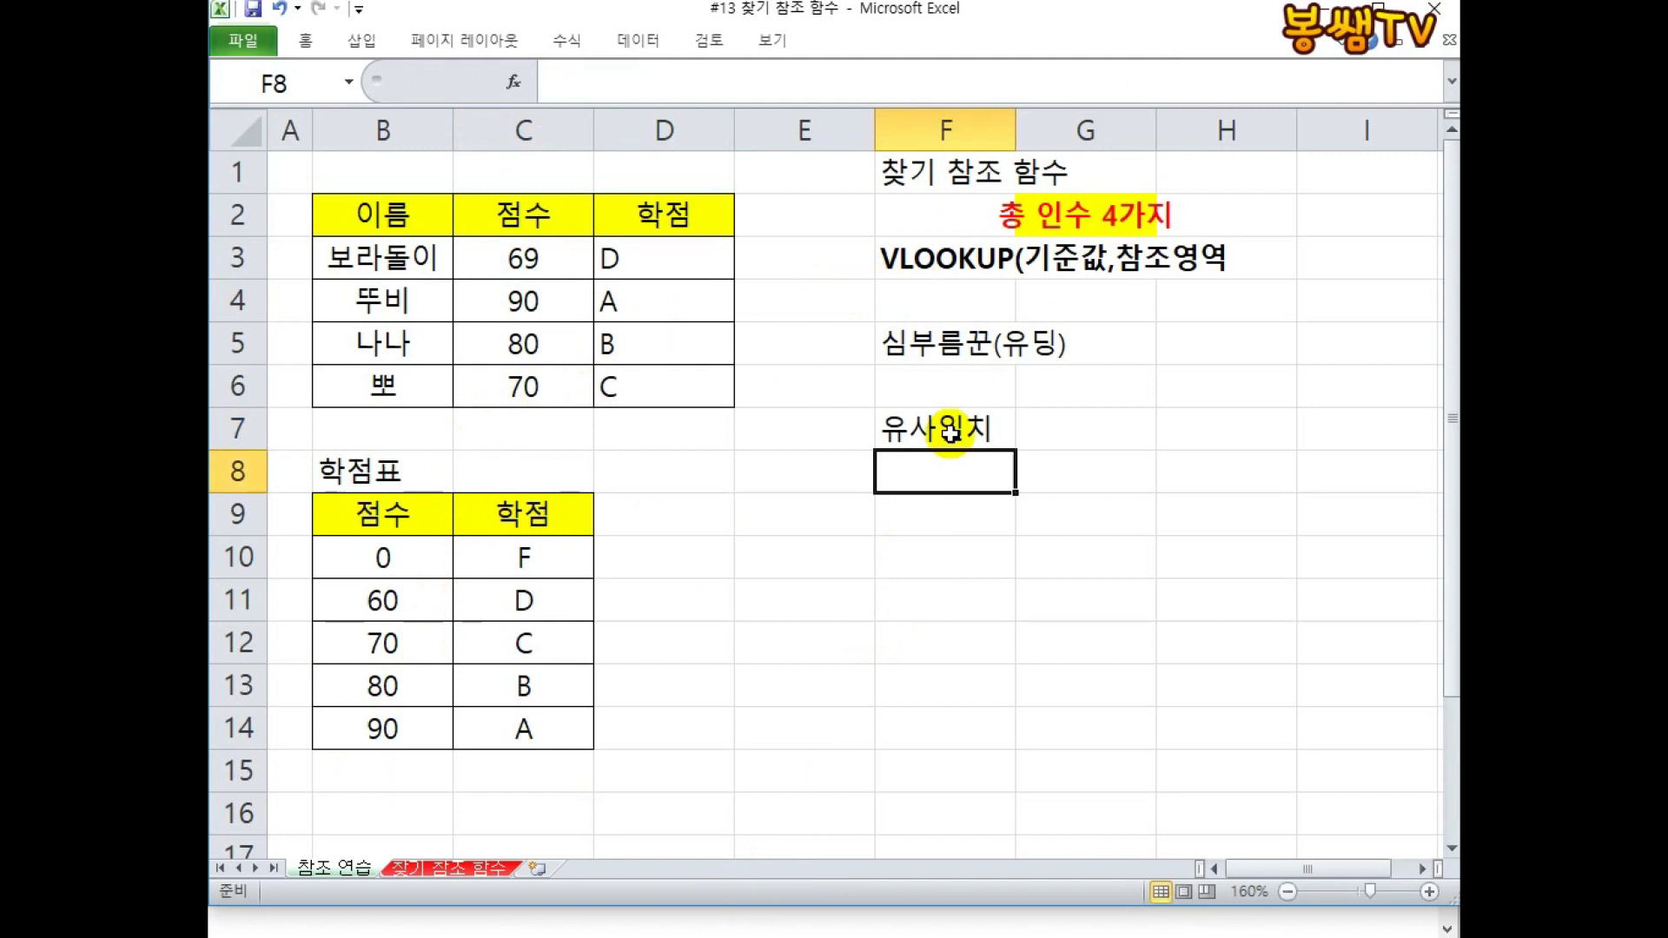
type("기준값 보다 ㅈ")
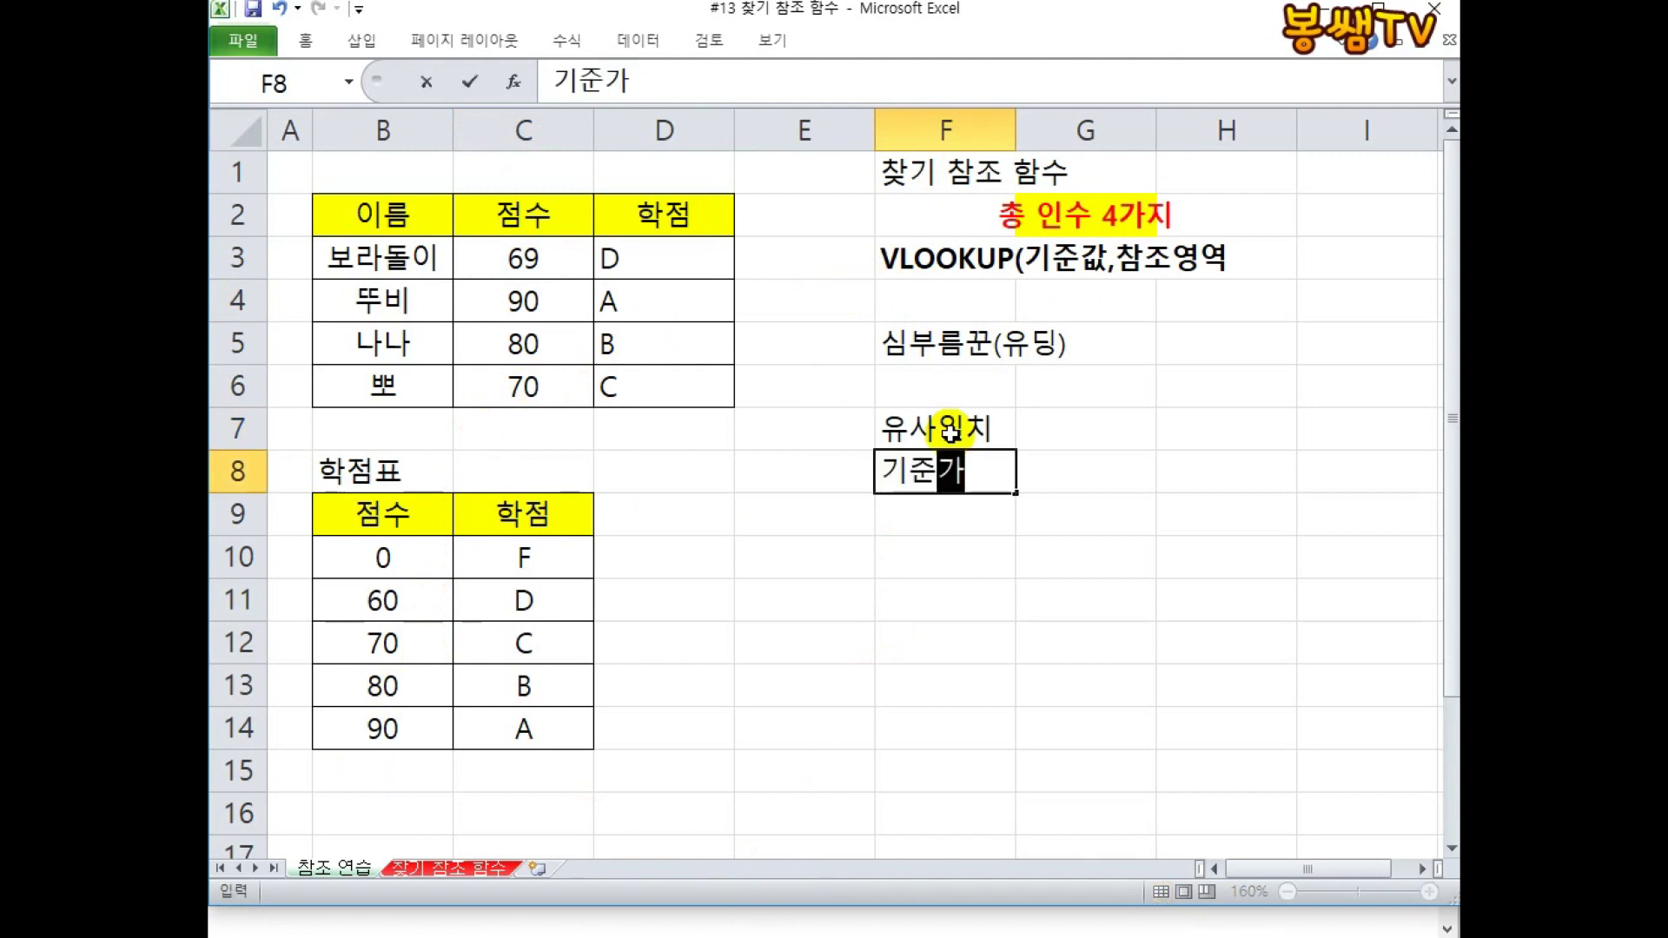
type("작은 가까구")
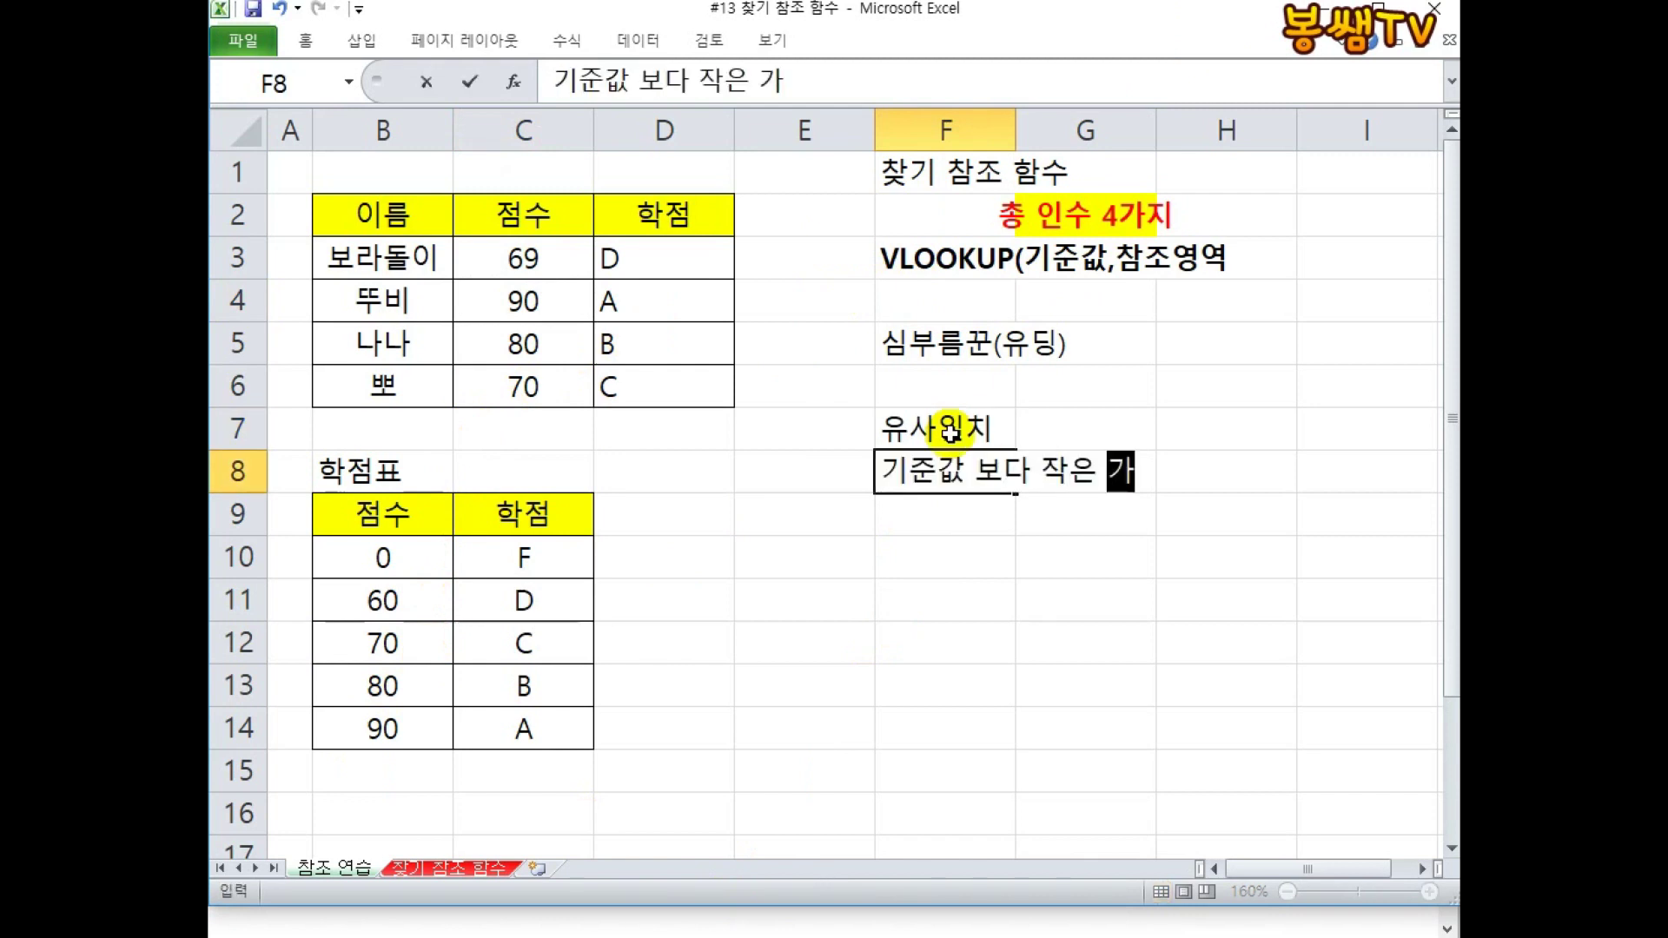
type("운 수")
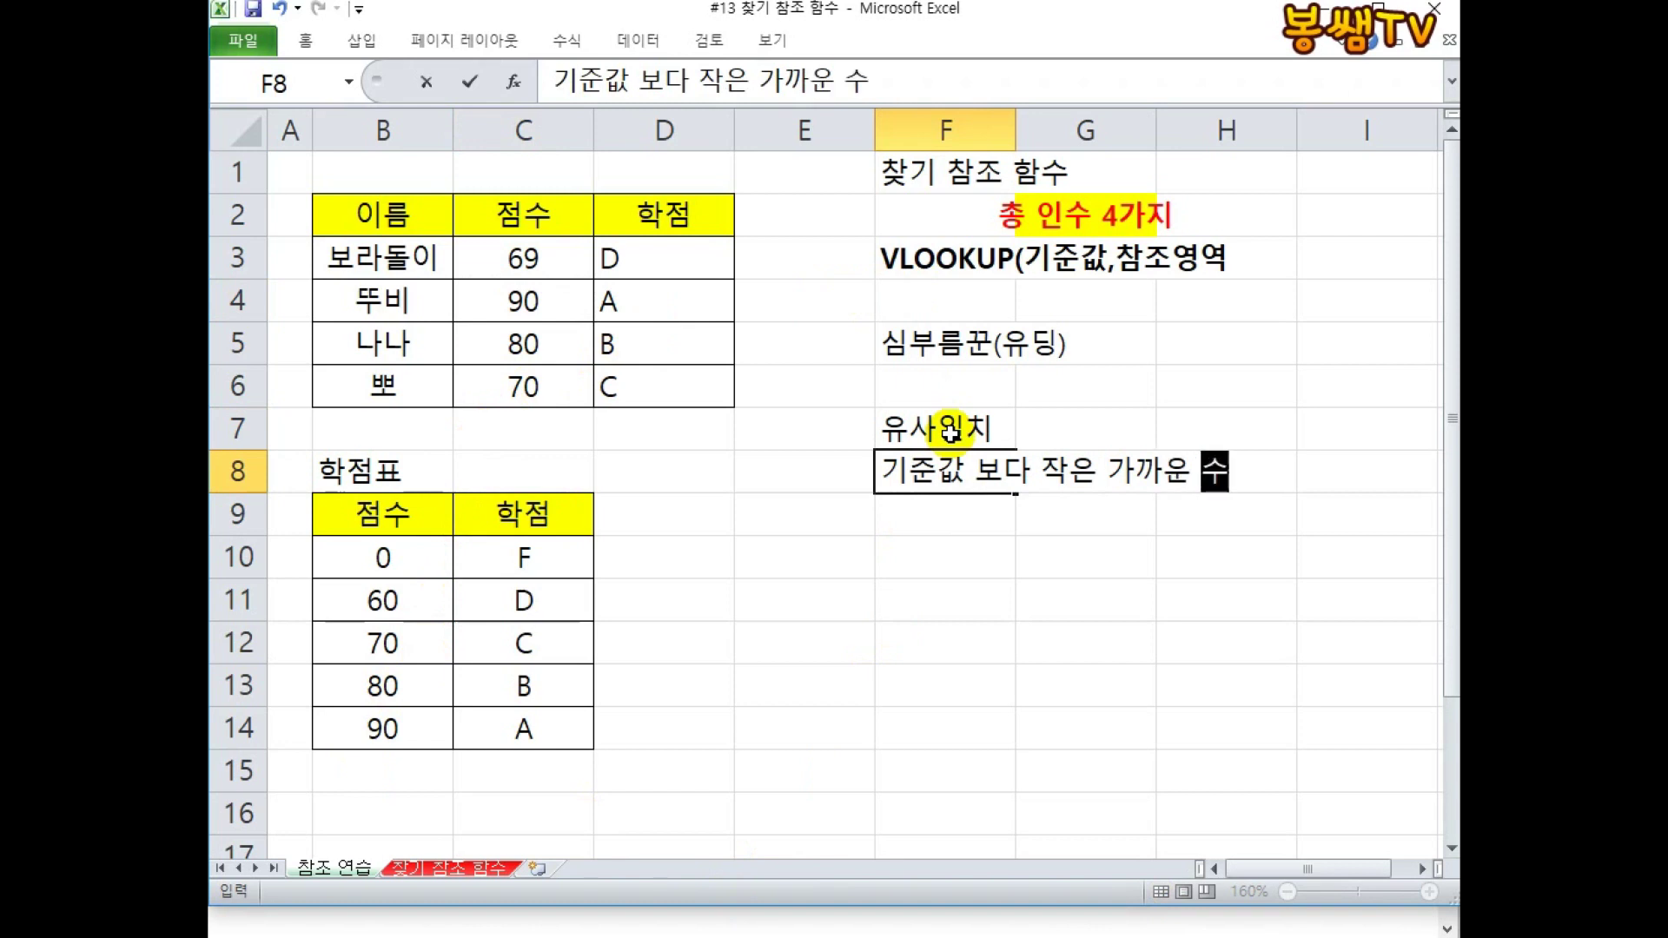
key("Return")
Step: Make the notes in F7:F8 bold and colour the F8 text red
left_click_drag(952, 431, 952, 474)
right_click(951, 476)
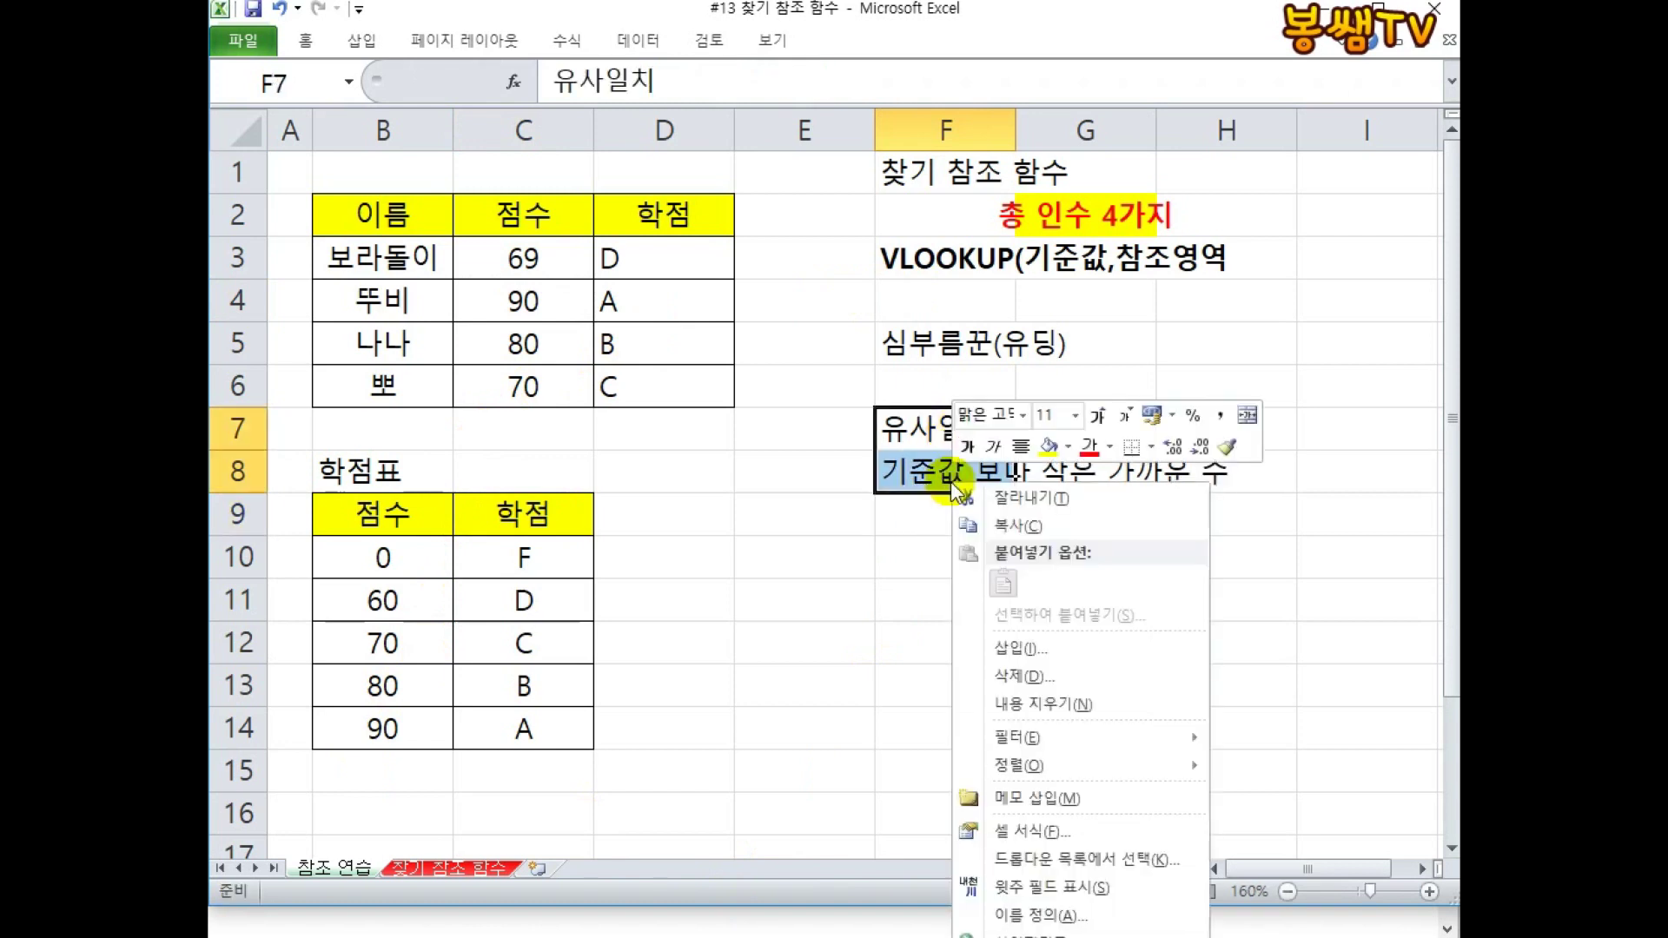
left_click(968, 446)
left_click(961, 478)
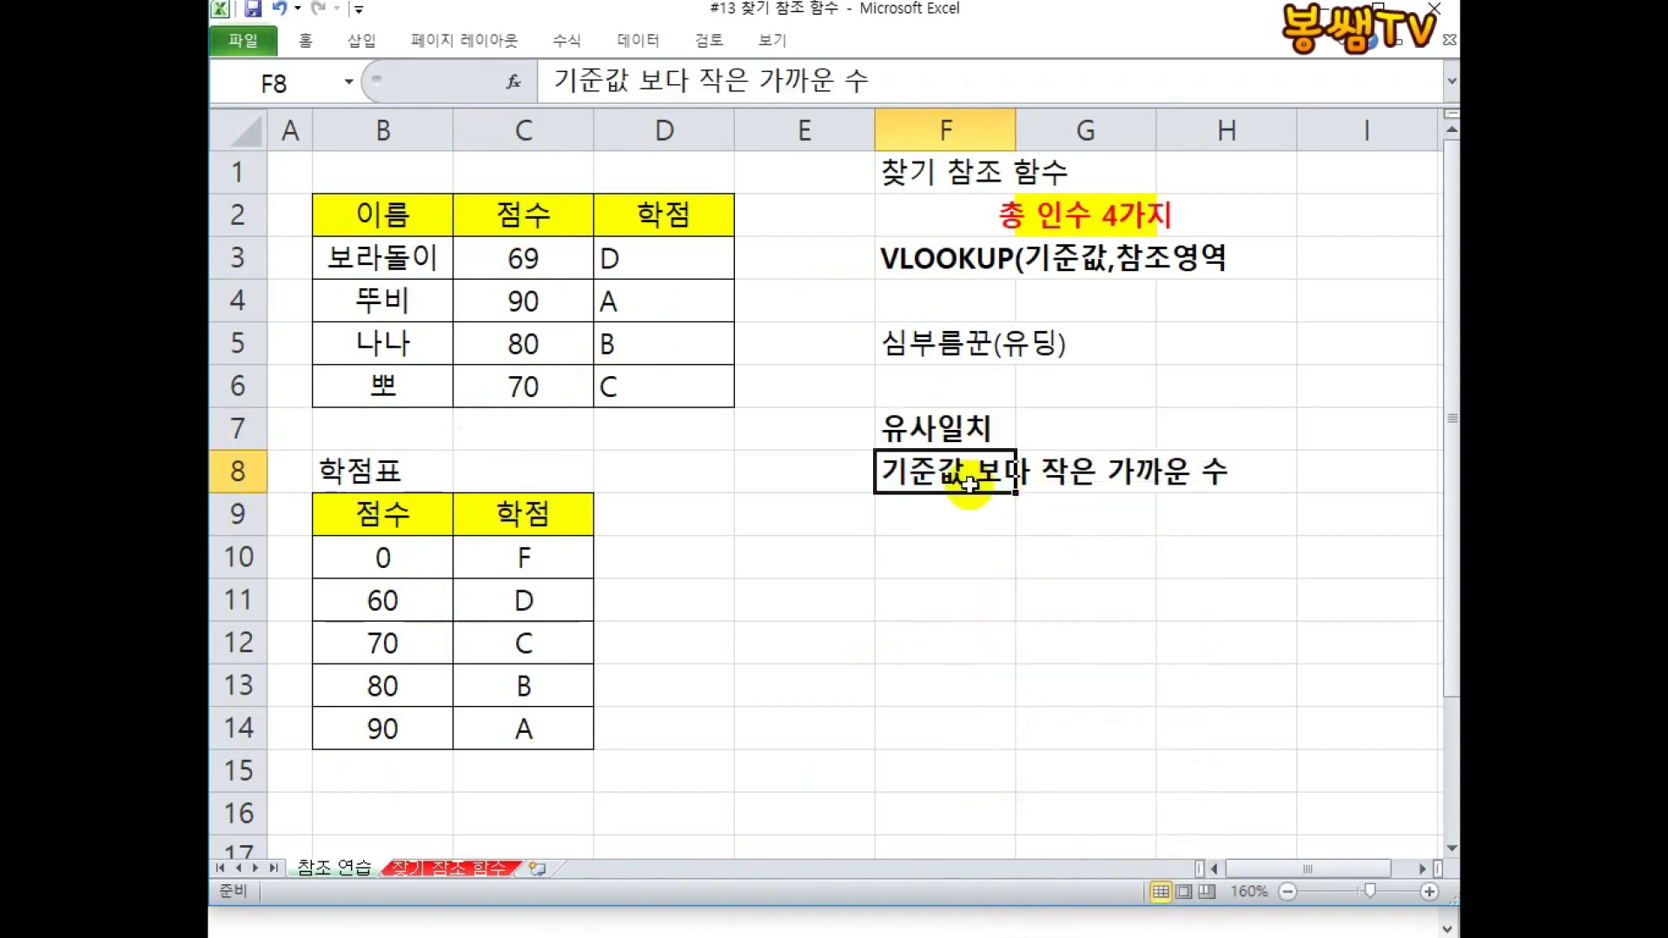
right_click(987, 476)
left_click(1116, 445)
left_click(1199, 633)
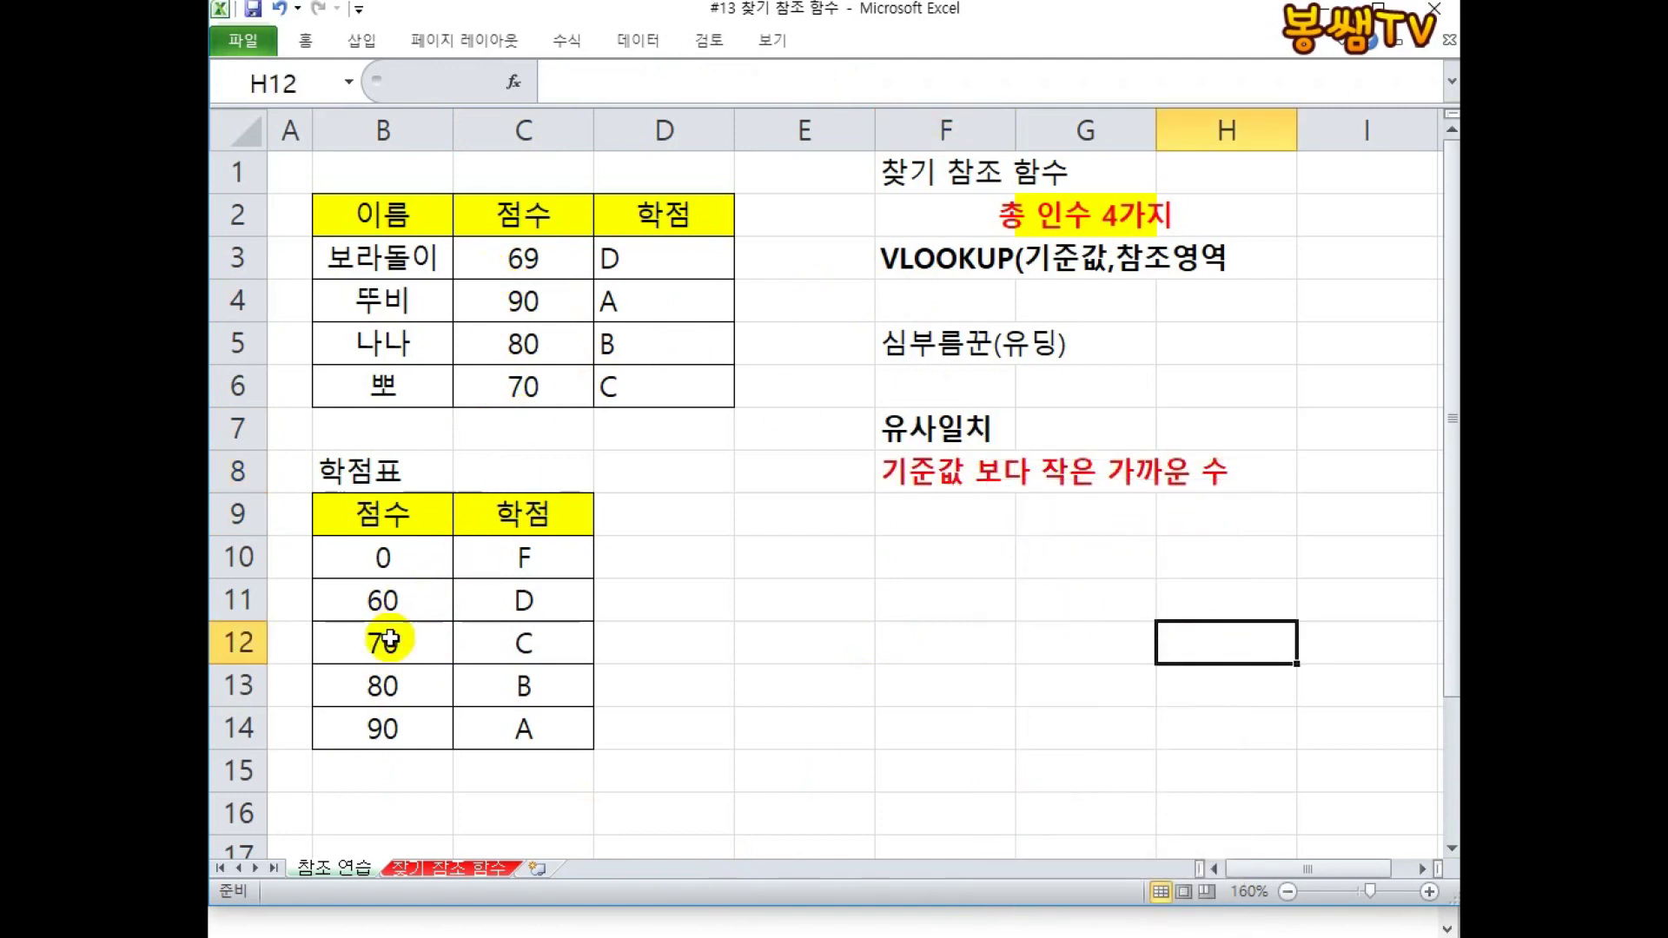
left_click_drag(532, 599, 391, 596)
left_click(393, 601)
left_click(532, 600)
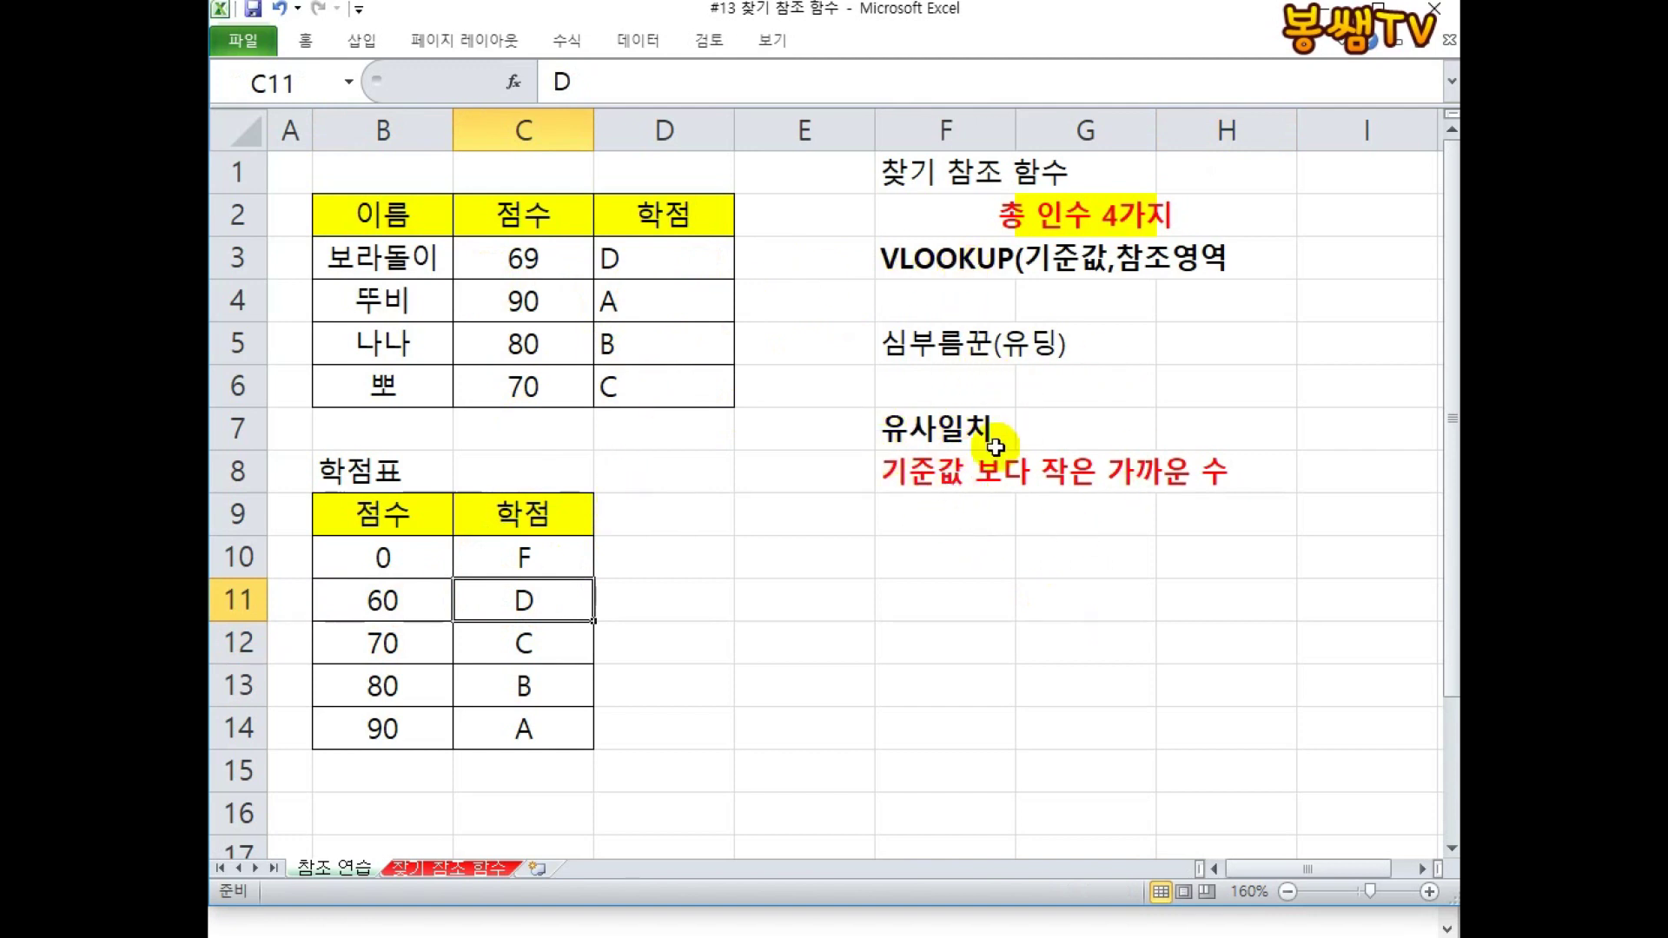
Step: Complete the syntax note in F3 so that it reads "VLOOKUP(기준값,참조영역,열번호,옵션)"
double_click(956, 261)
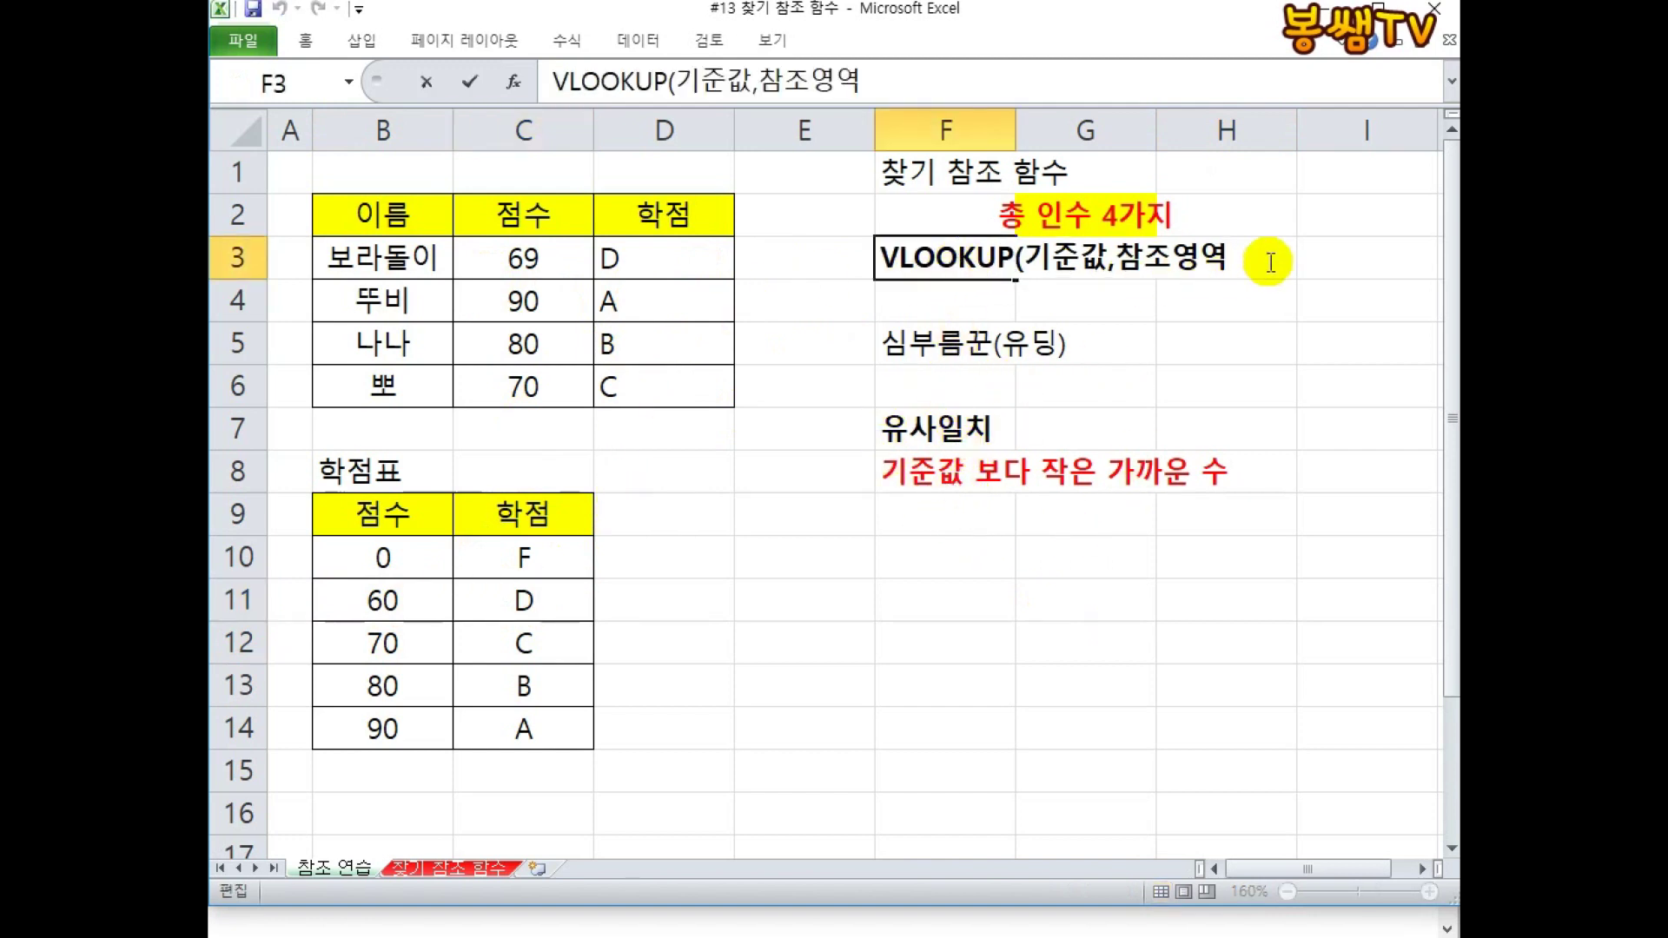
type("열")
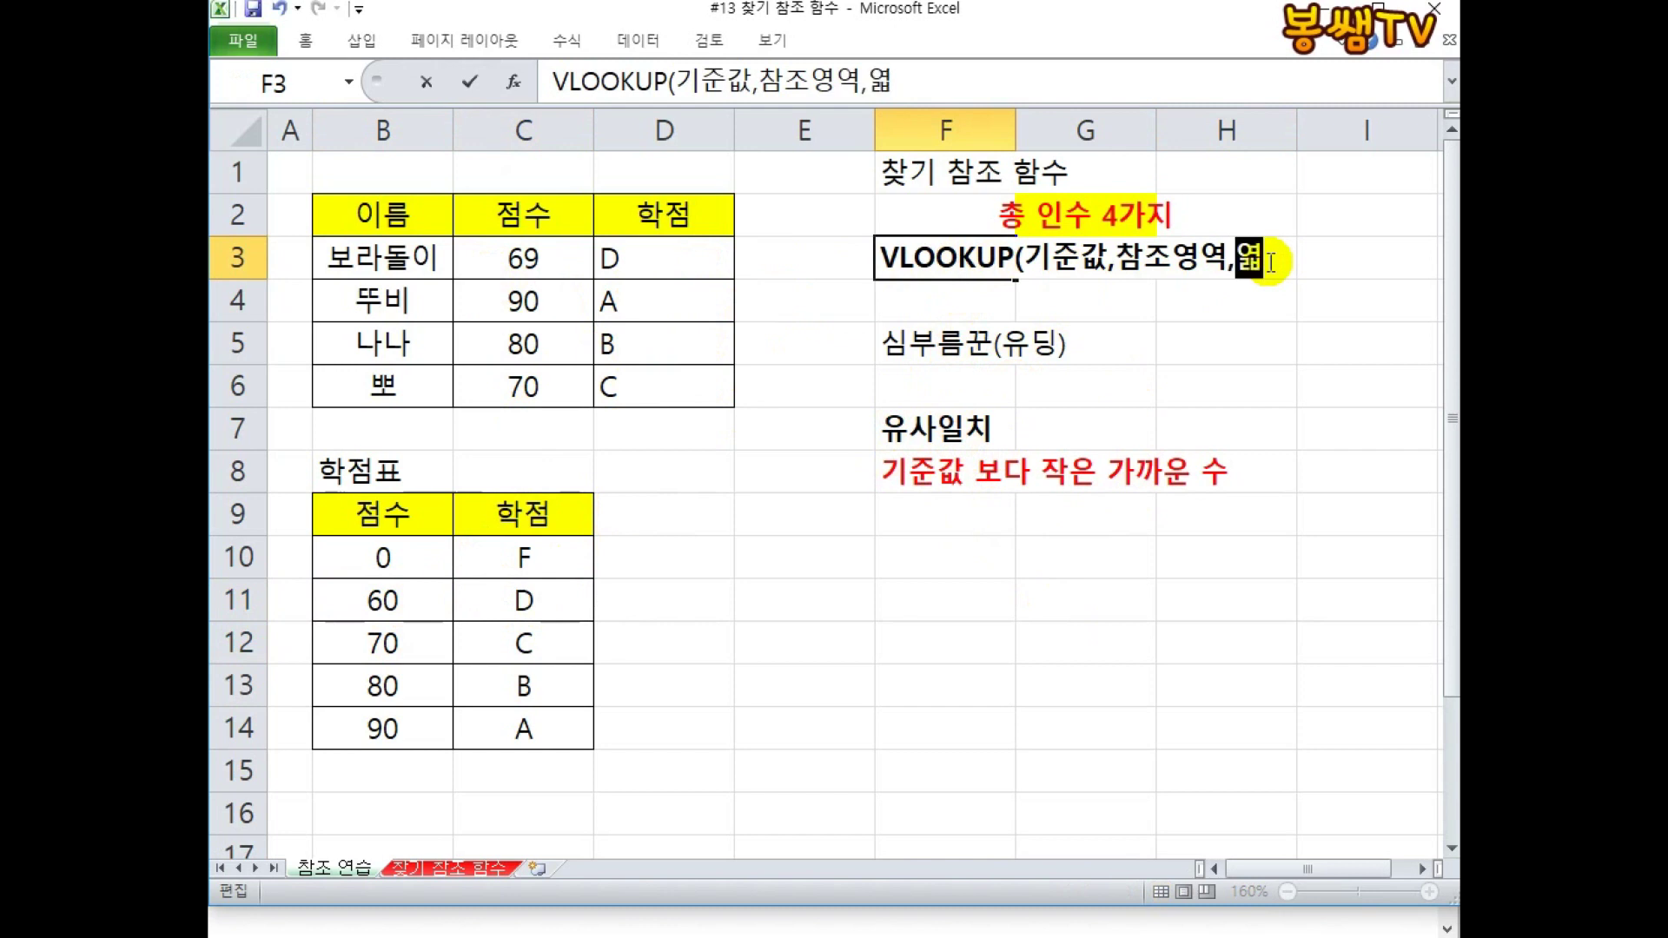
type("번호,옵션")
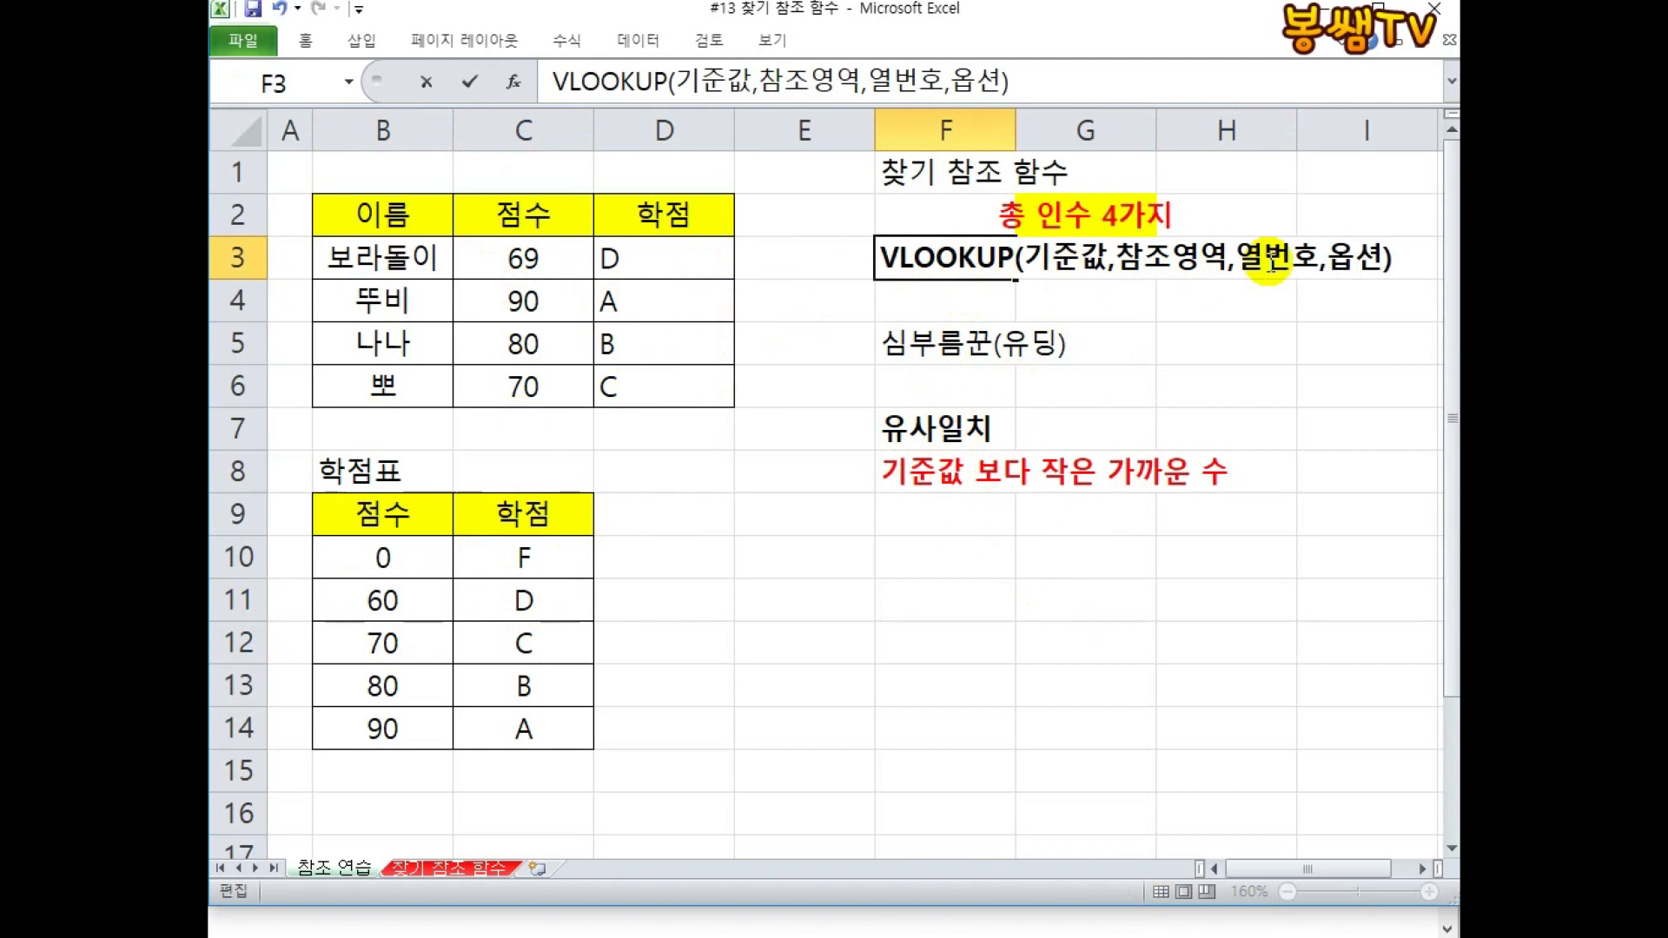
key("Return")
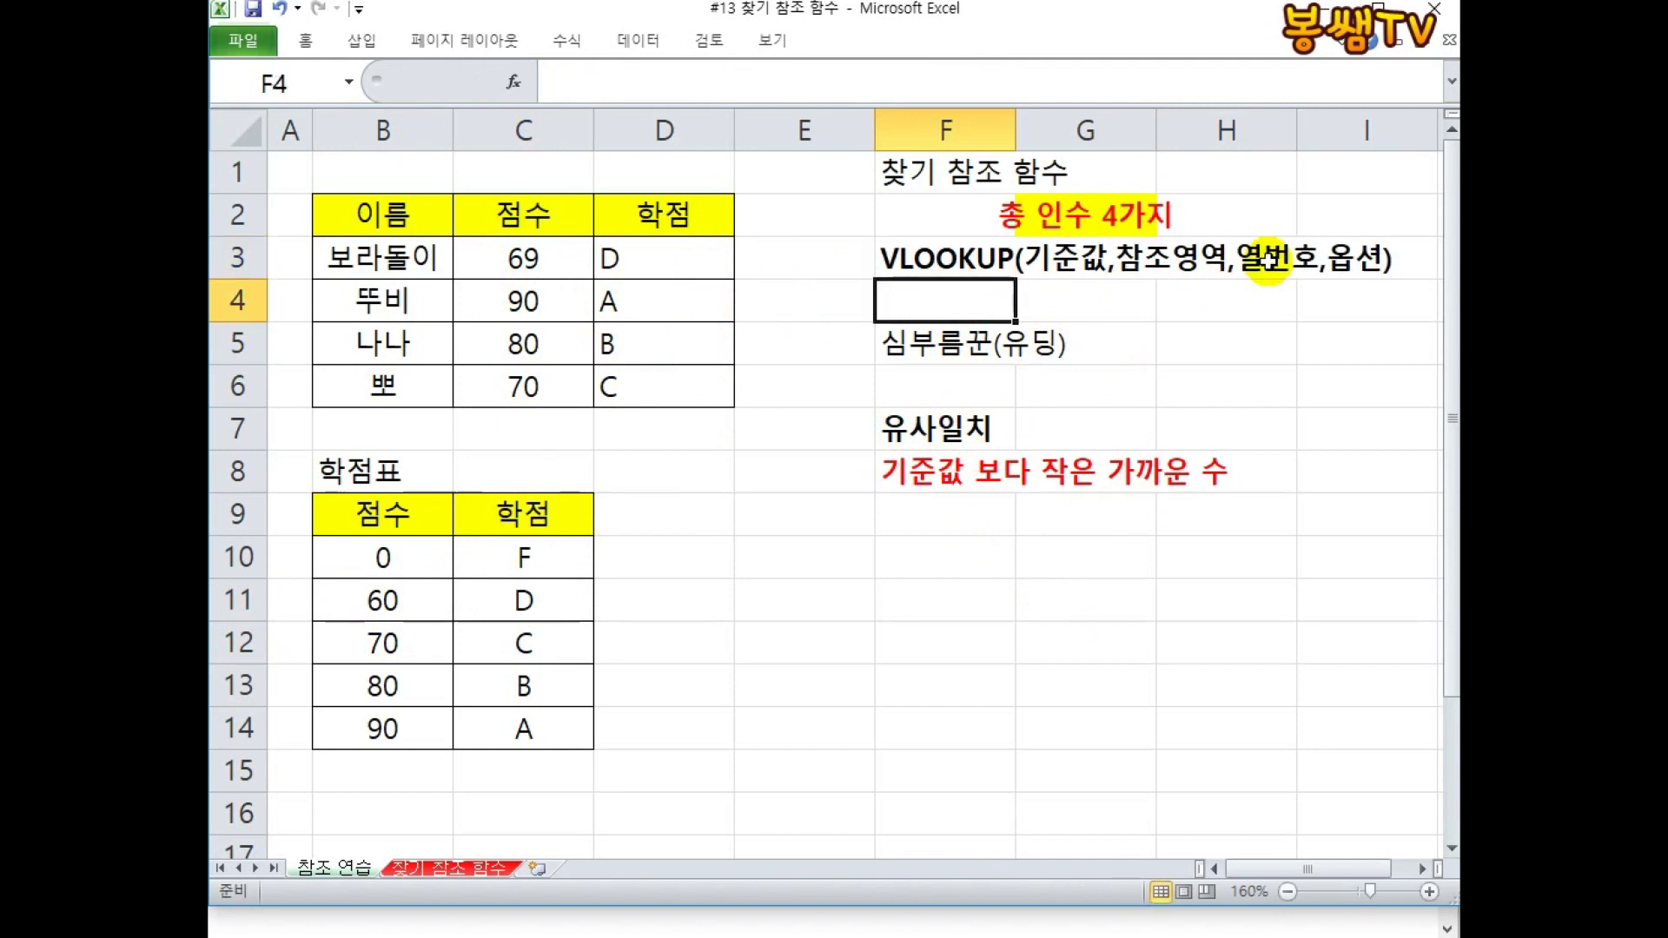
Step: Narrow column E and enter the note "기준값을 참조영역 첫 번째 열에서 찾는다" in F4
left_click_drag(873, 128, 796, 134)
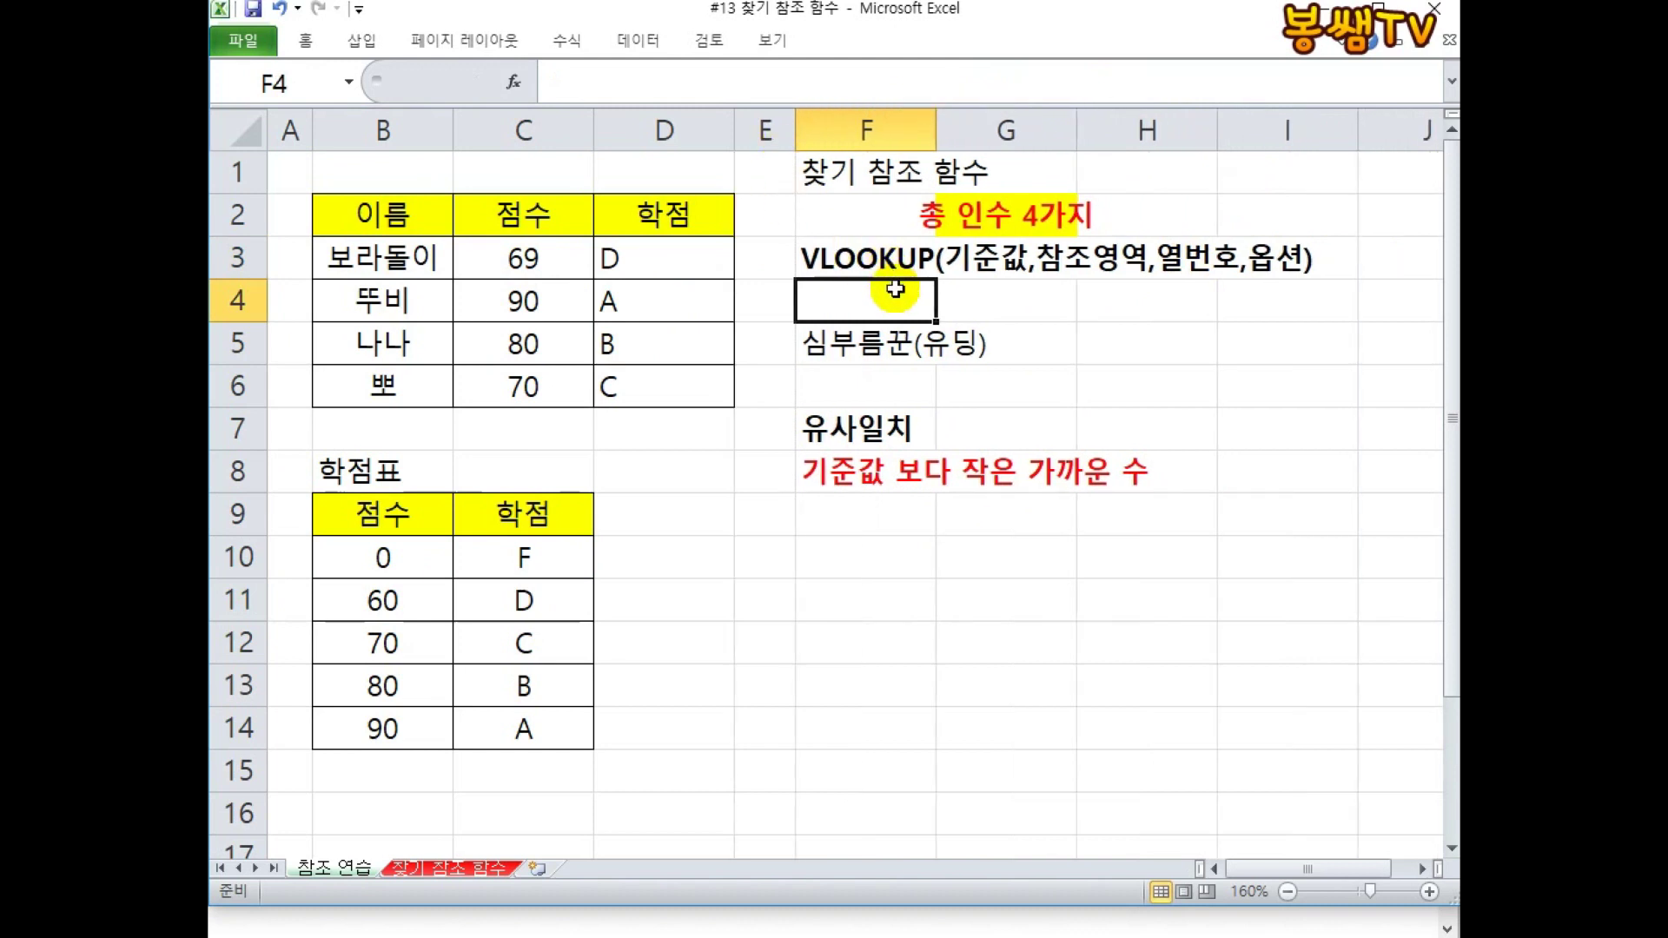
type("기준값을")
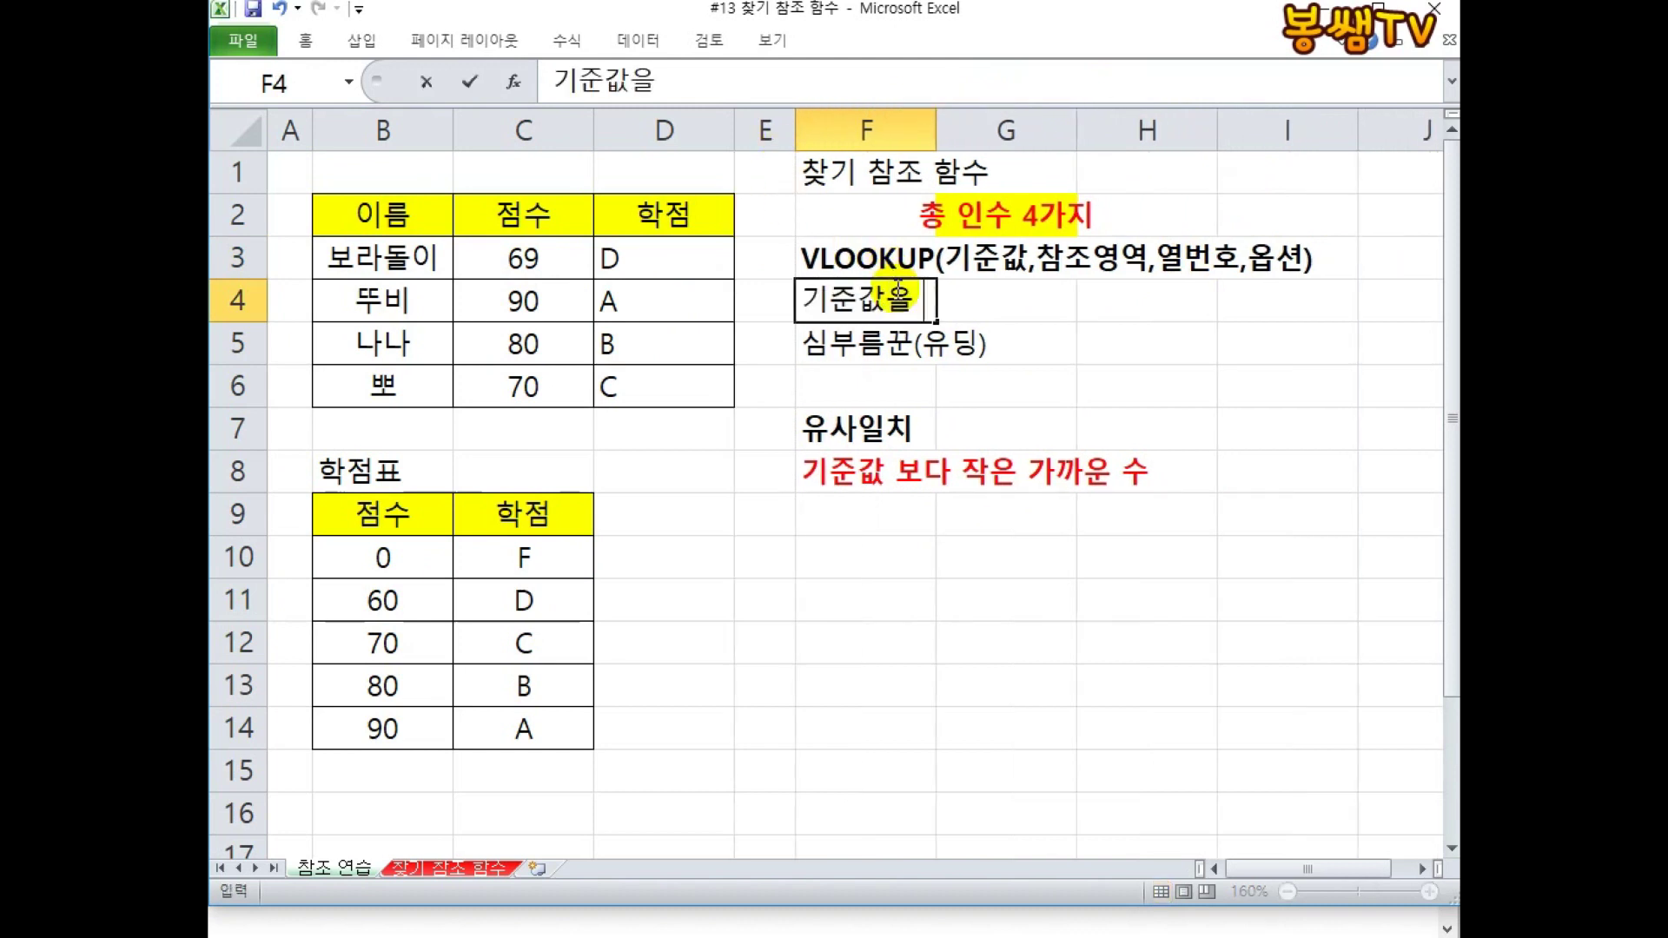
type(" 참ㅈㅗ영ㅇㅕㄱ 첫번 번째 열")
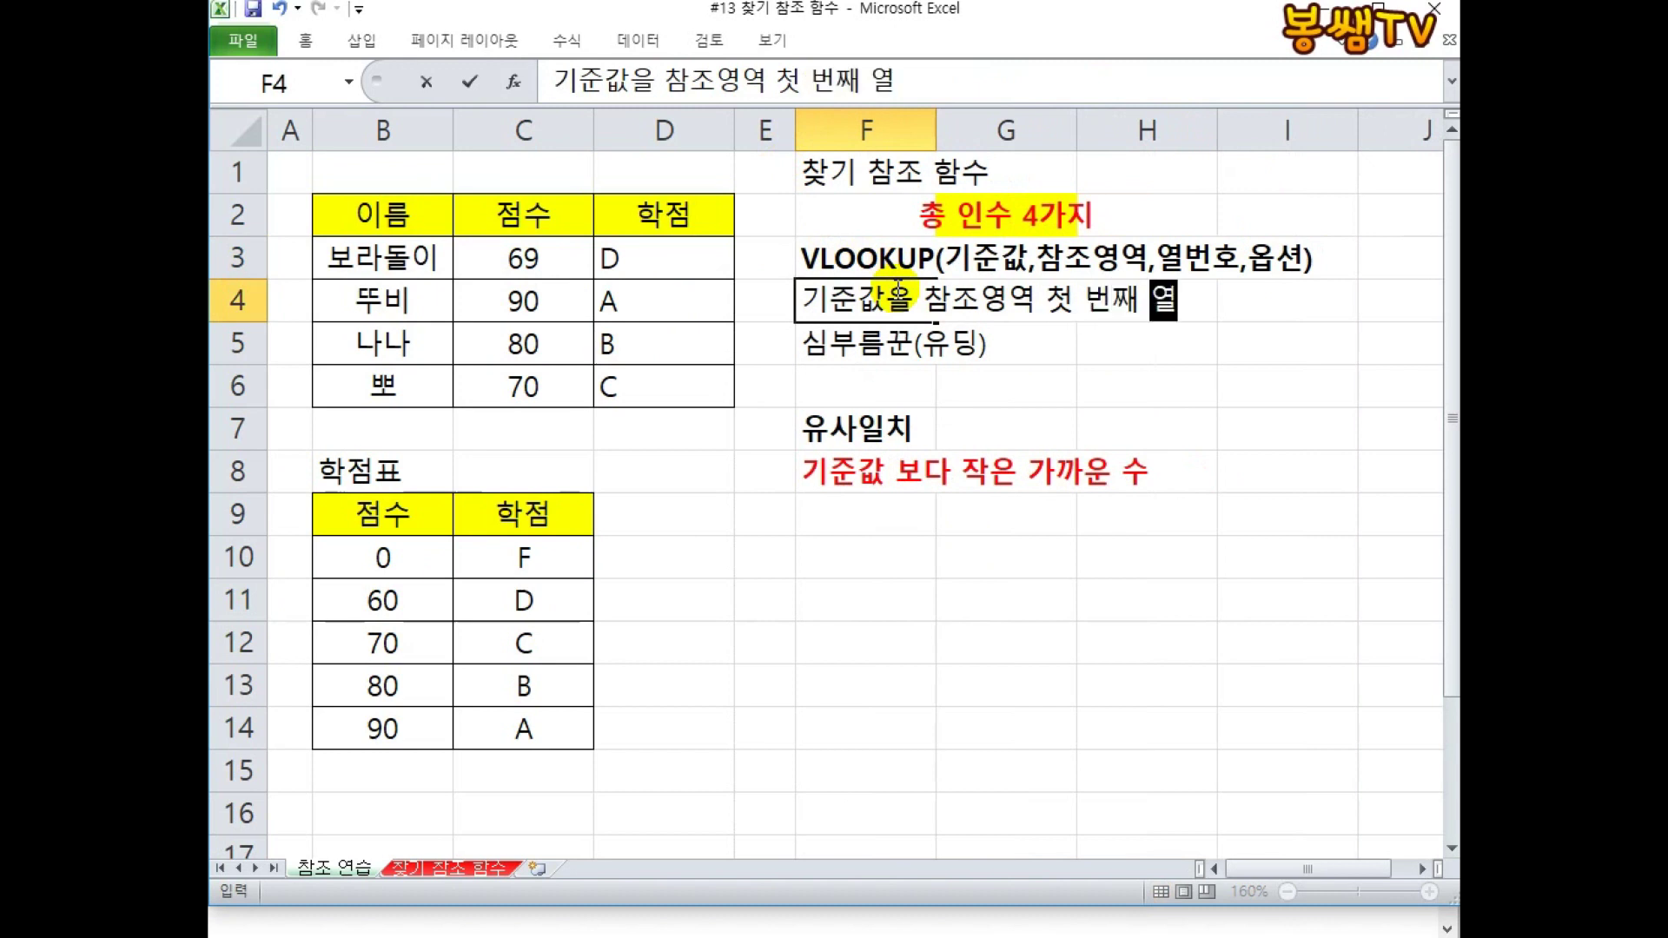
type("에서 찾는다")
key("Return")
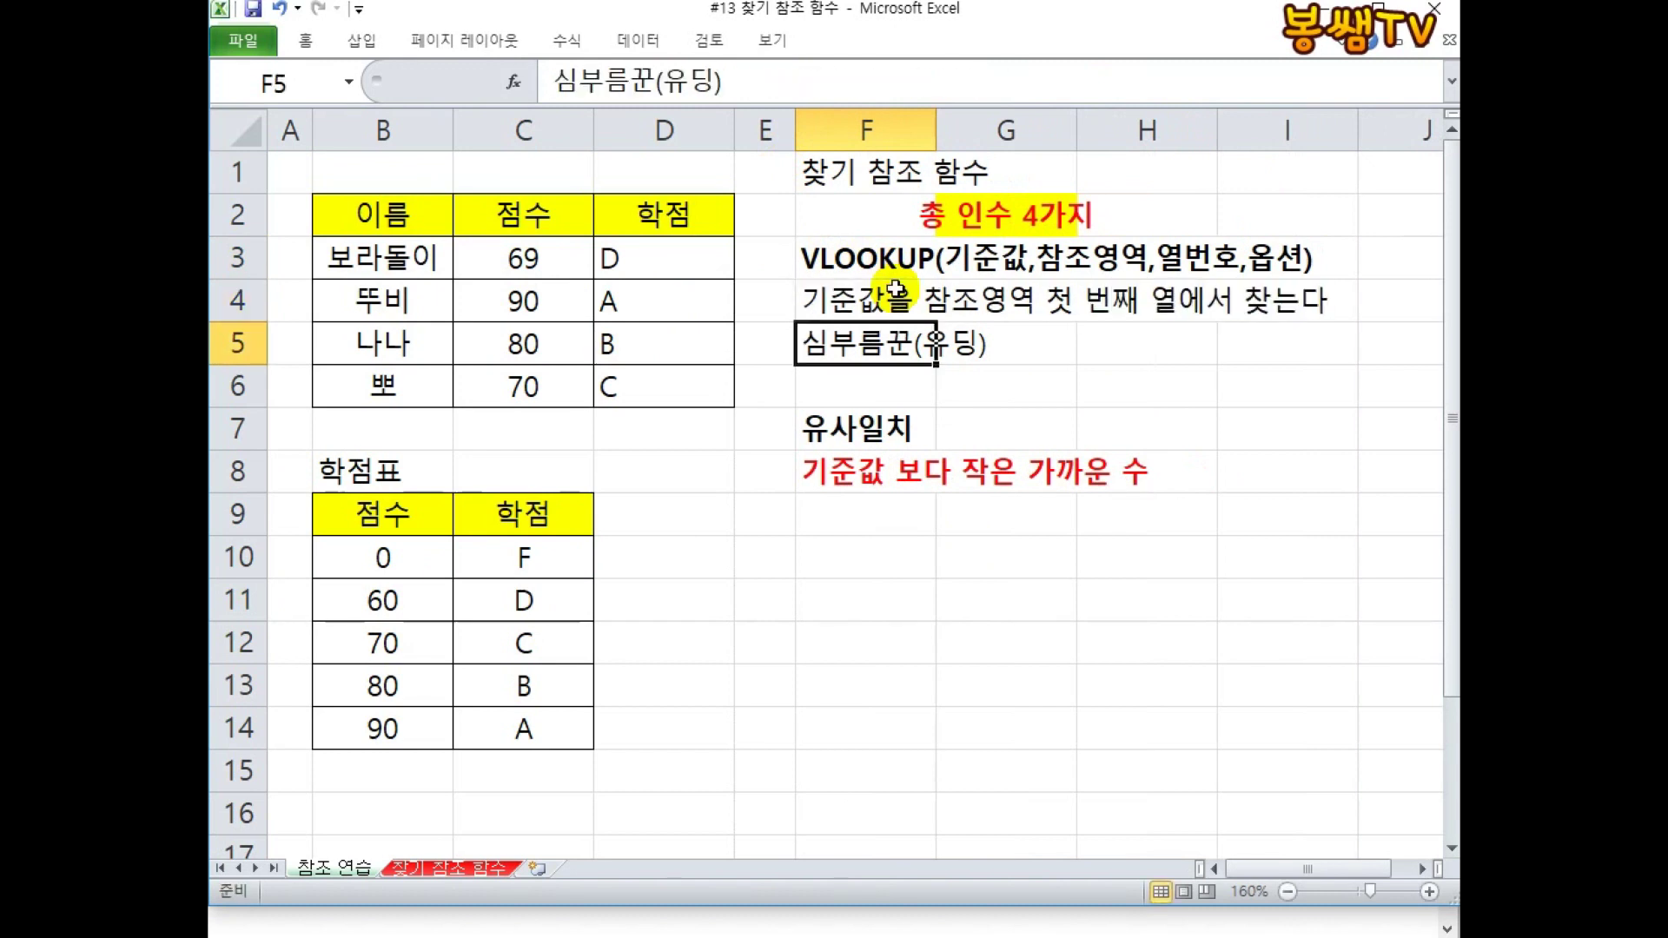
Step: Format the note in F4 as bold red text
left_click(895, 289)
right_click(896, 289)
left_click(912, 255)
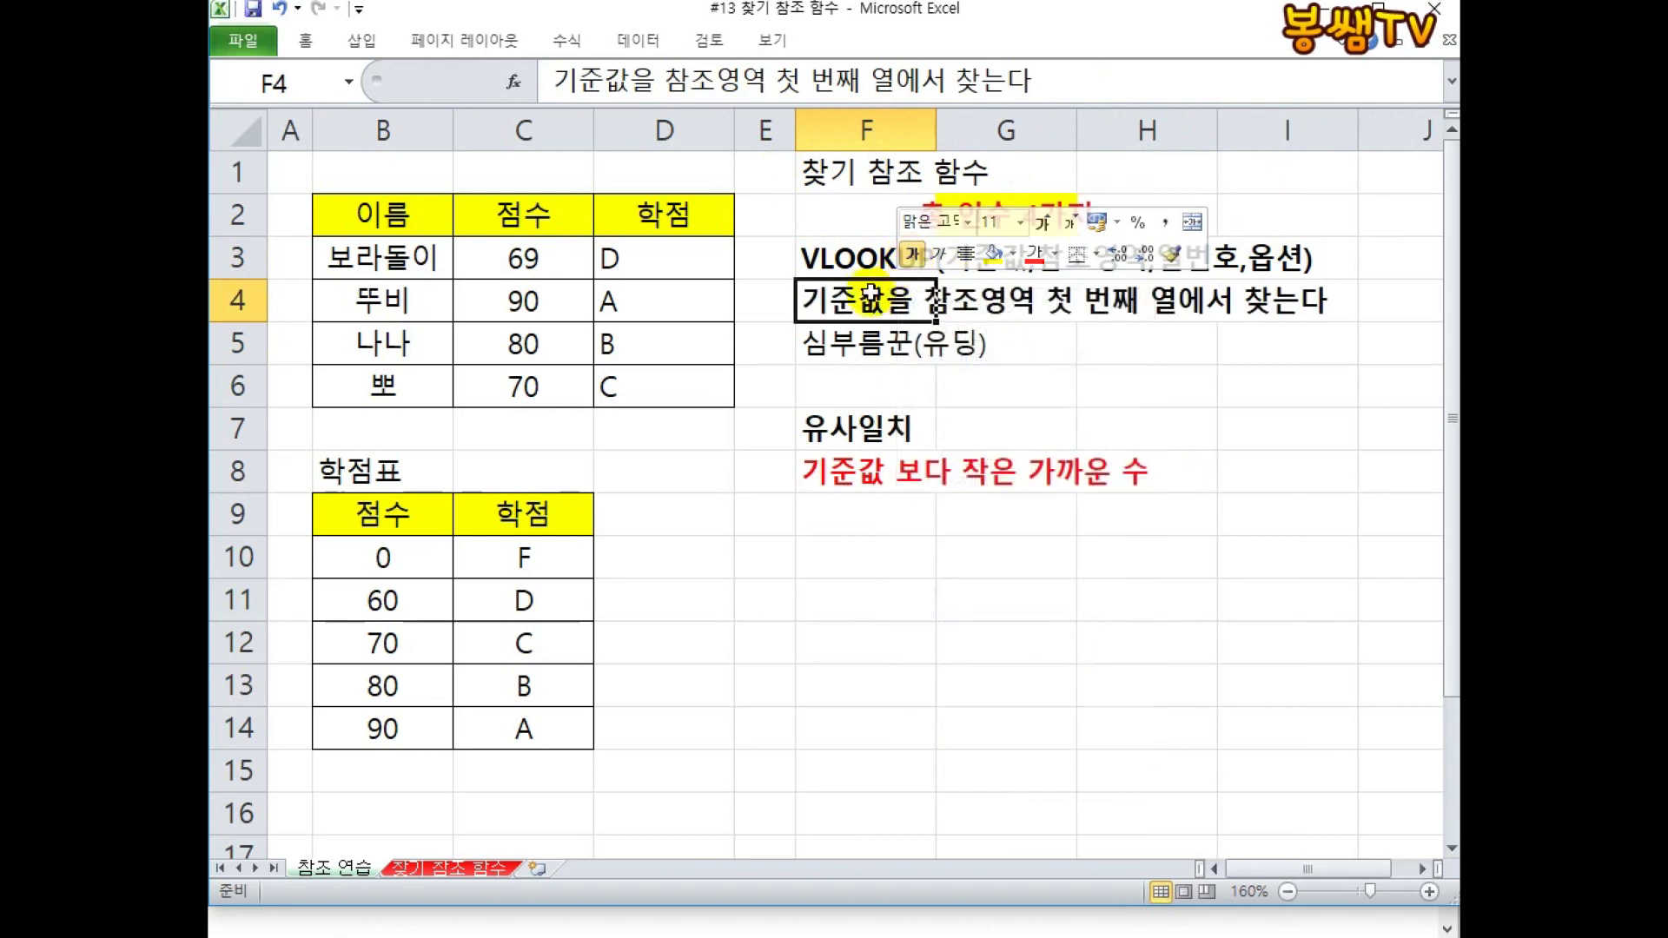
left_click(1034, 254)
left_click(1173, 537)
Step: Clear the "심부름꾼(유딩)" note in F5 and move the approximate-match notes from F7:F8 down to F15:F16
left_click(869, 347)
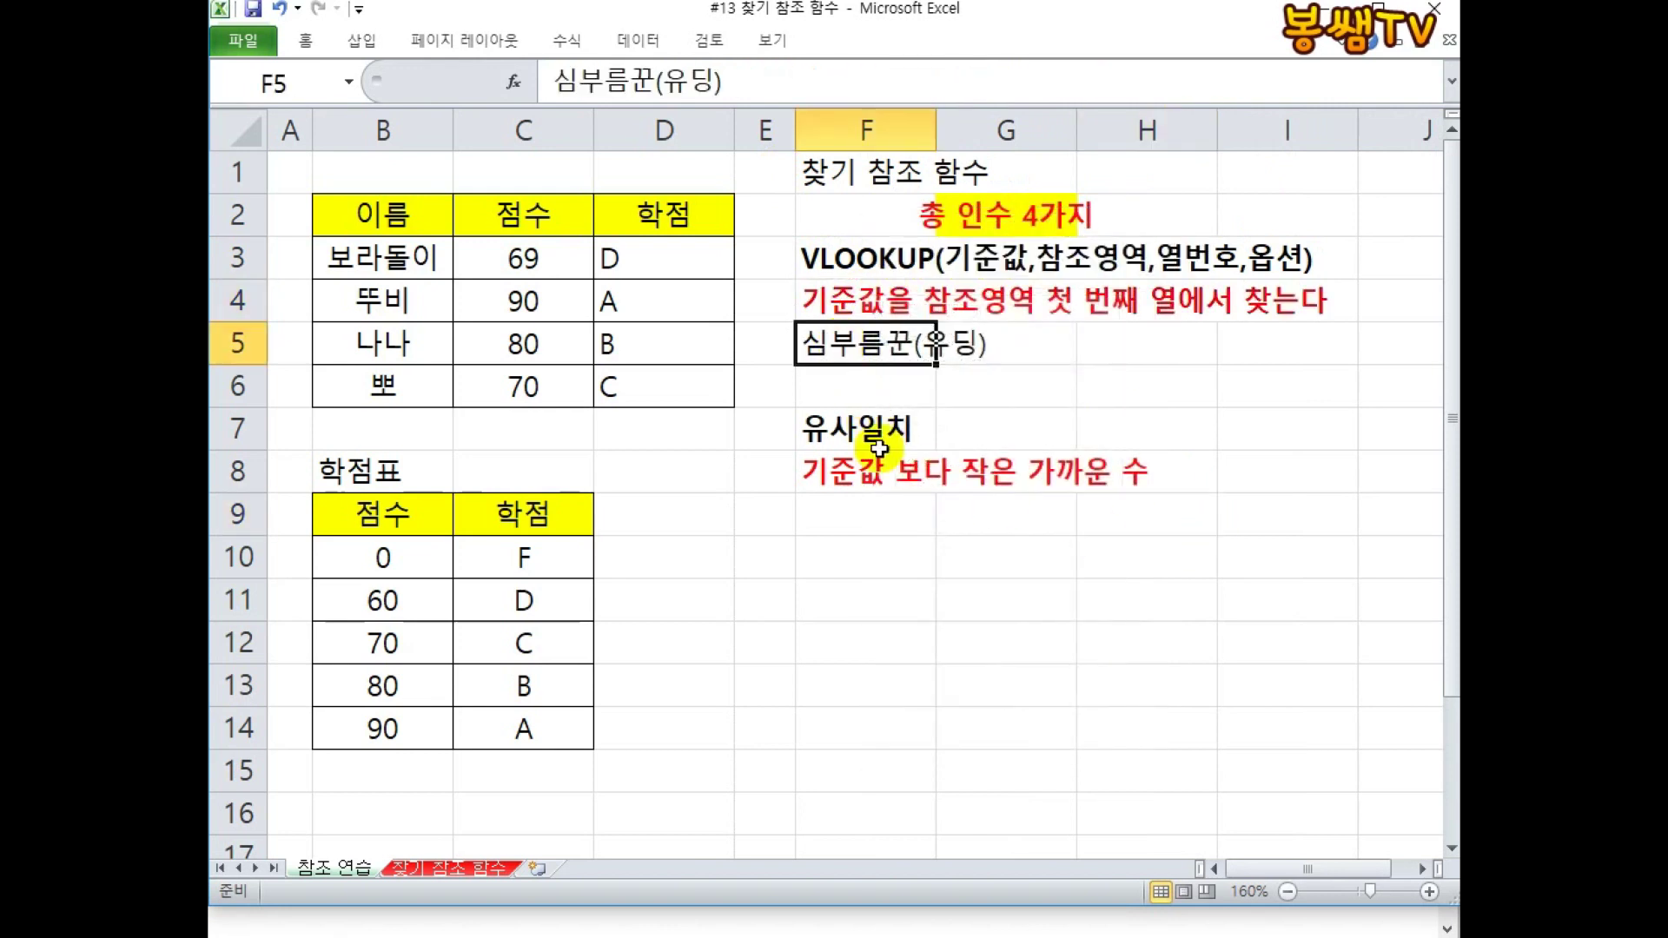
left_click_drag(879, 449, 902, 521)
left_click(847, 355)
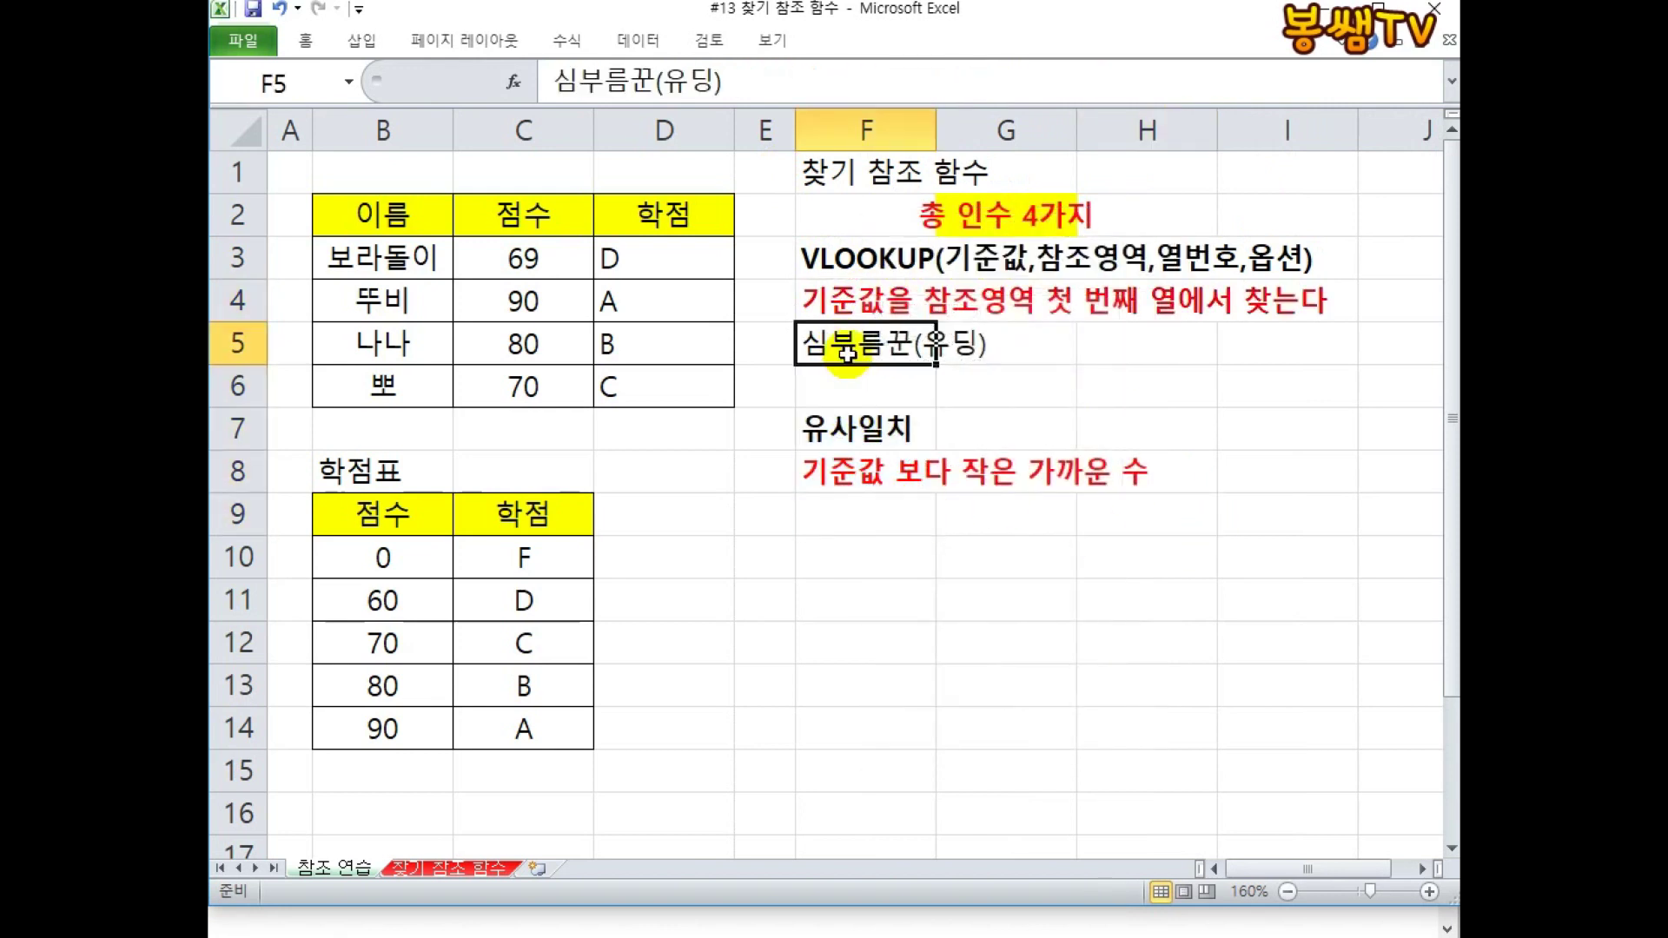
key("Delete")
left_click_drag(851, 430, 869, 833)
left_click(1208, 472)
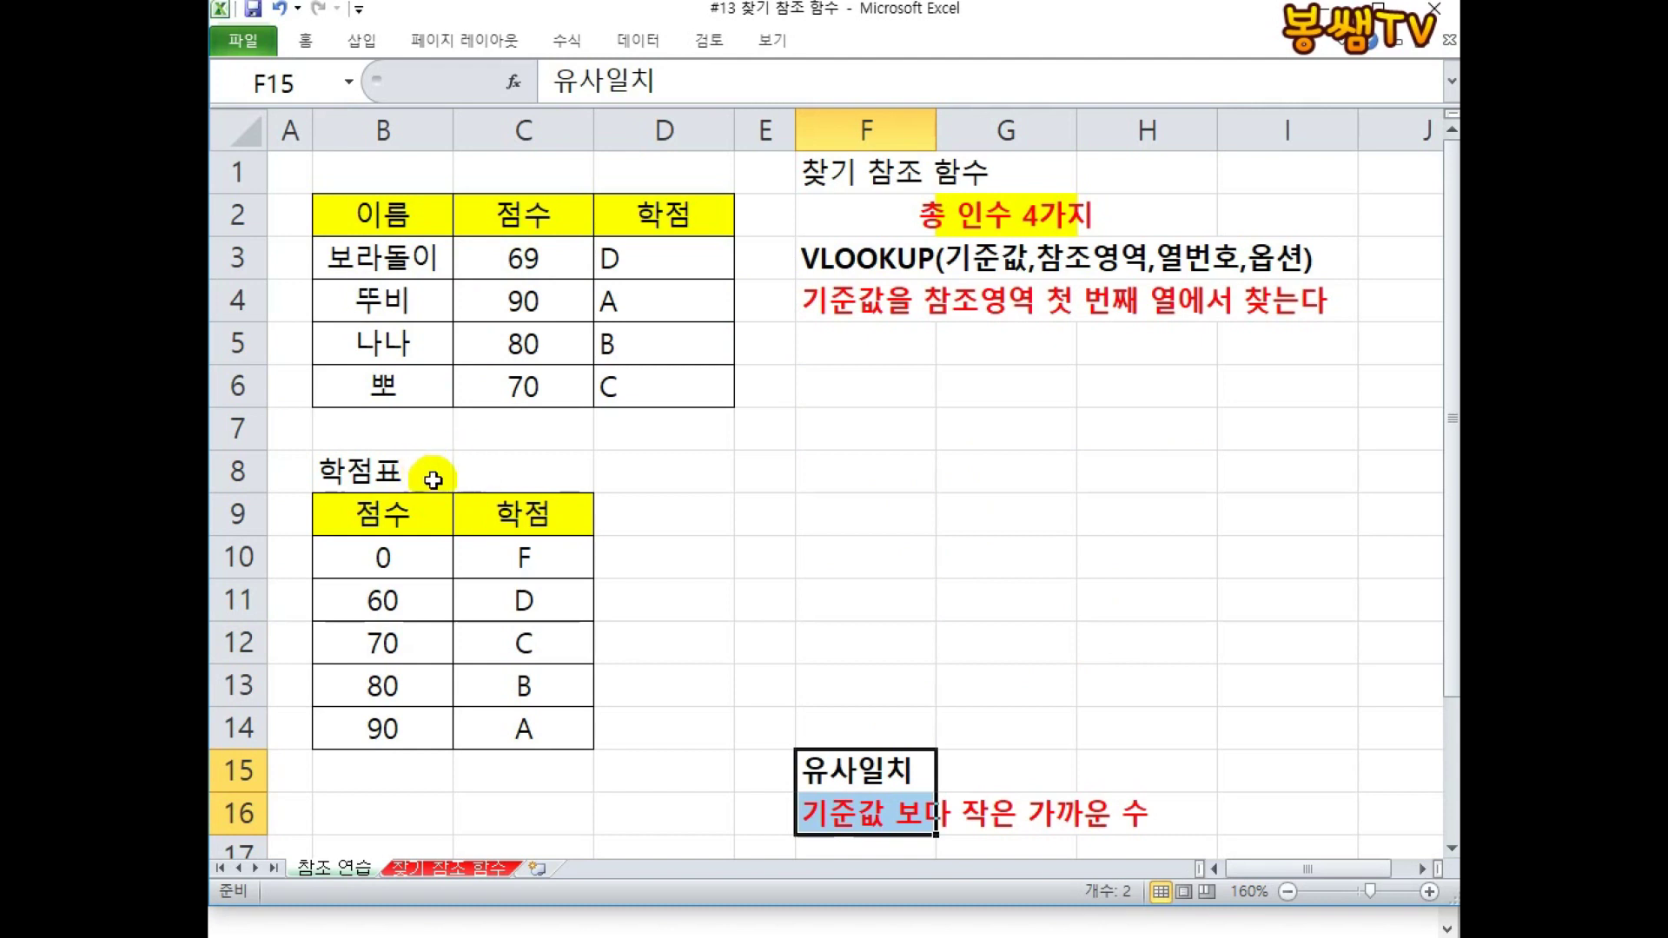
Step: Delete the grade table cells B8:D14, shifting the remaining cells left
left_click_drag(429, 477, 718, 721)
right_click(556, 667)
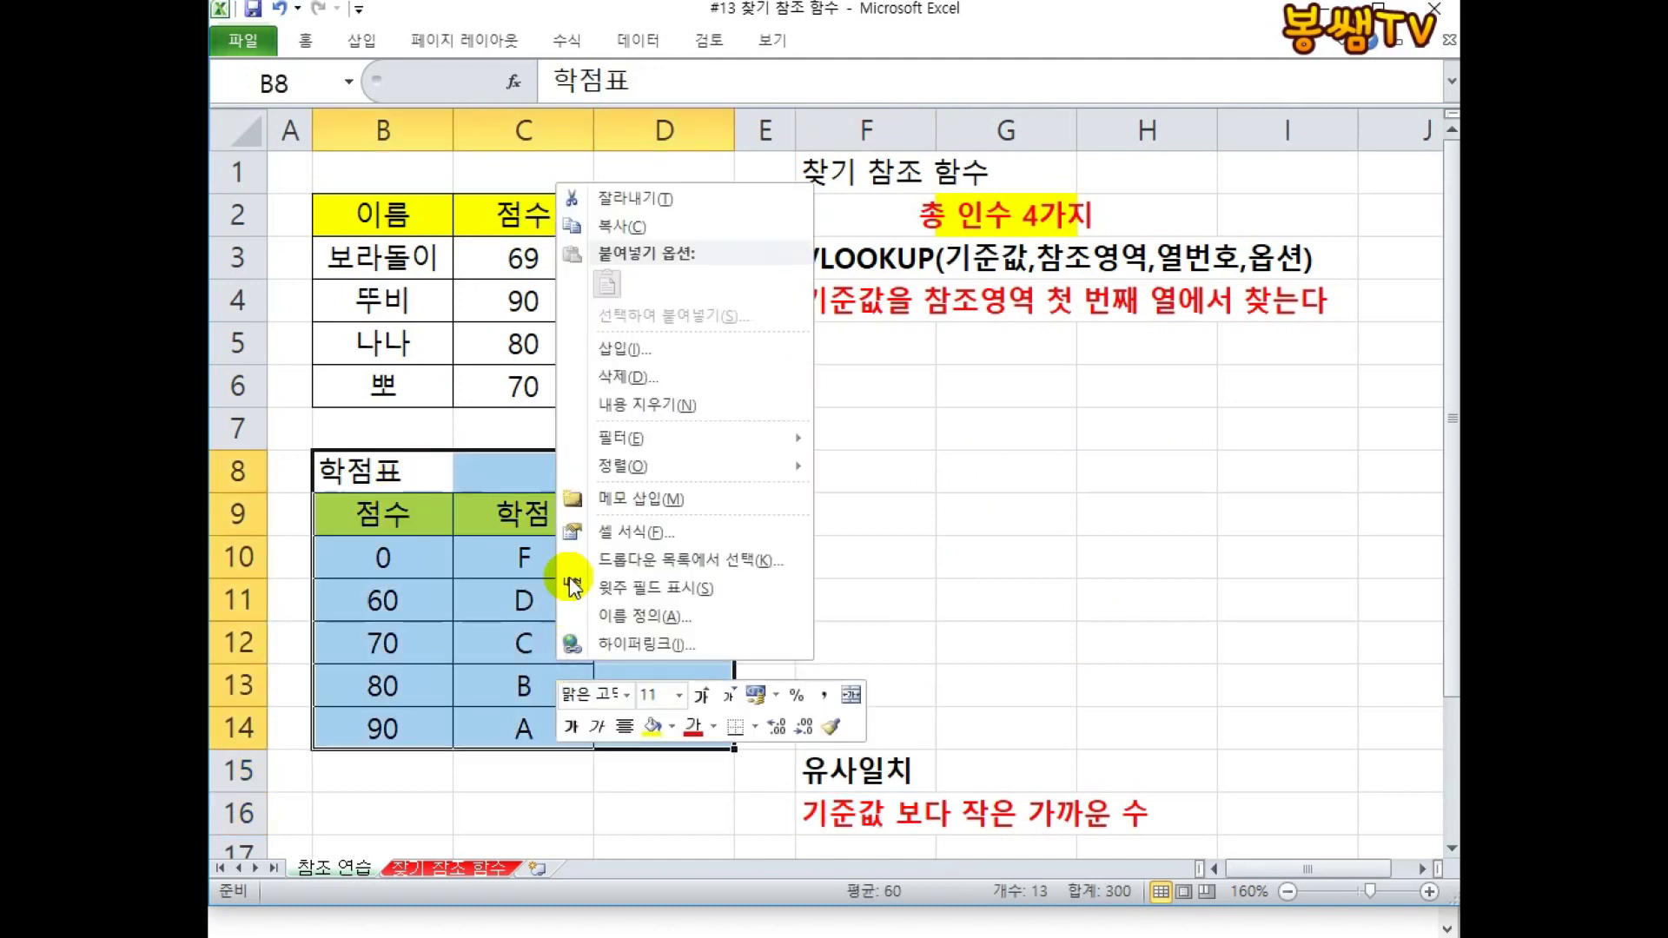
left_click(619, 379)
left_click(565, 441)
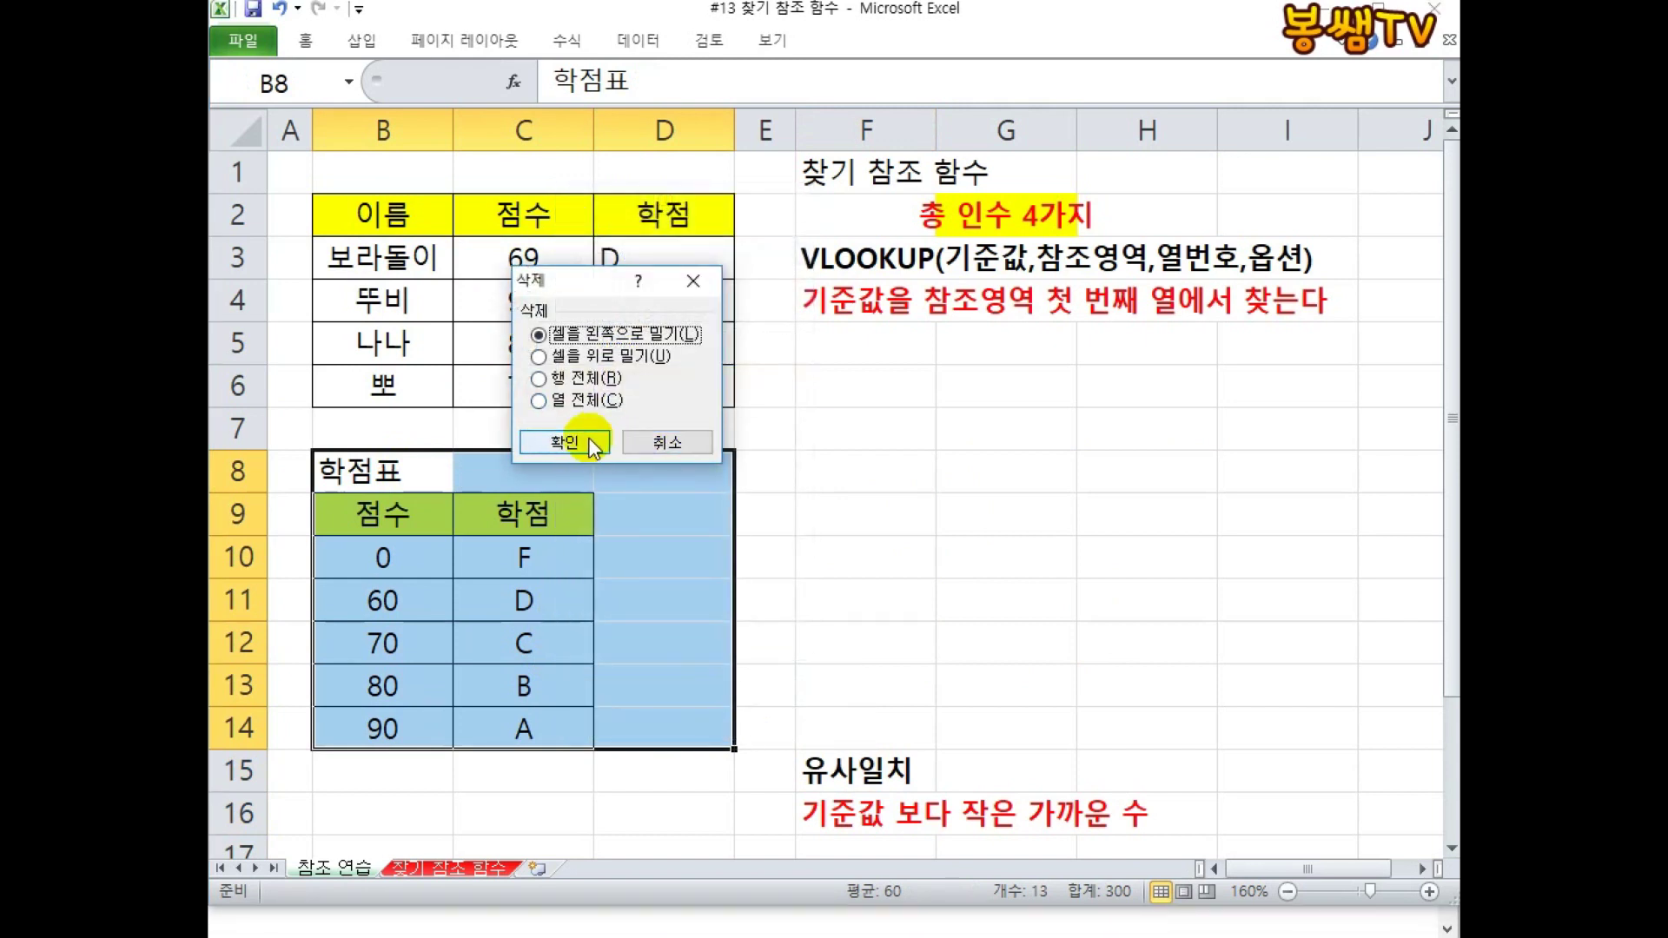
Step: Clear the grades in D3:D6
left_click(769, 511)
left_click_drag(658, 259, 652, 387)
key("Delete")
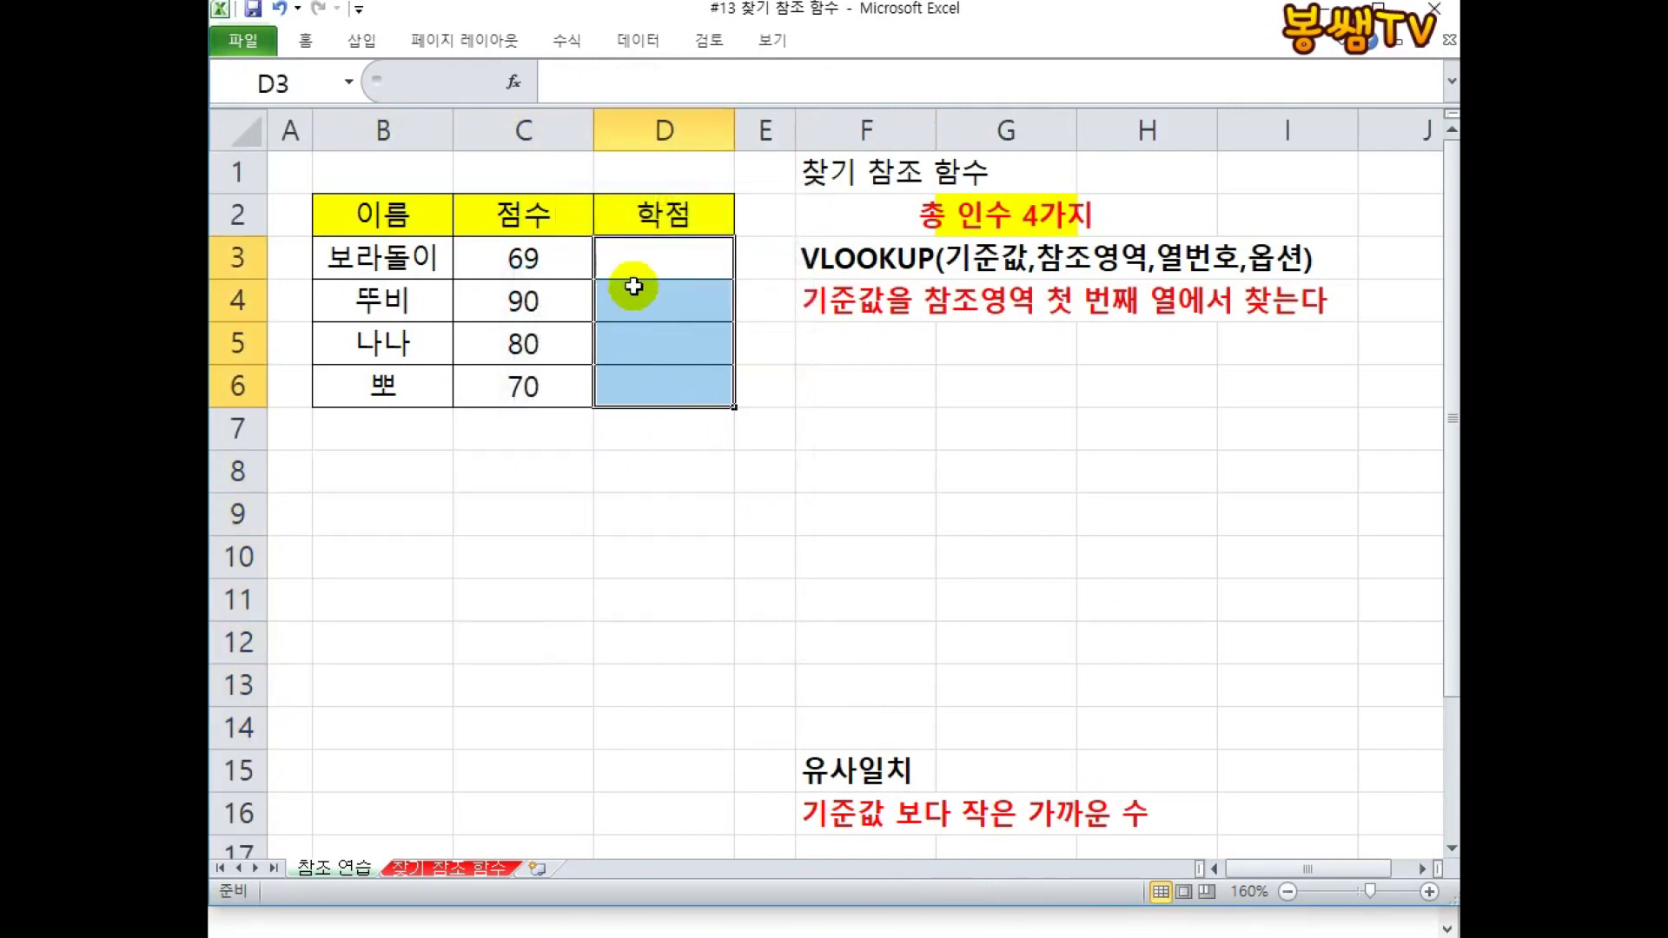
Step: Change header C2 to "학년" with the values 1, 2, 3 and 1 in C3:C6, and rename header D2 to "급식"
left_click(535, 224)
type("학년")
key("Return")
type("1 2 3 1")
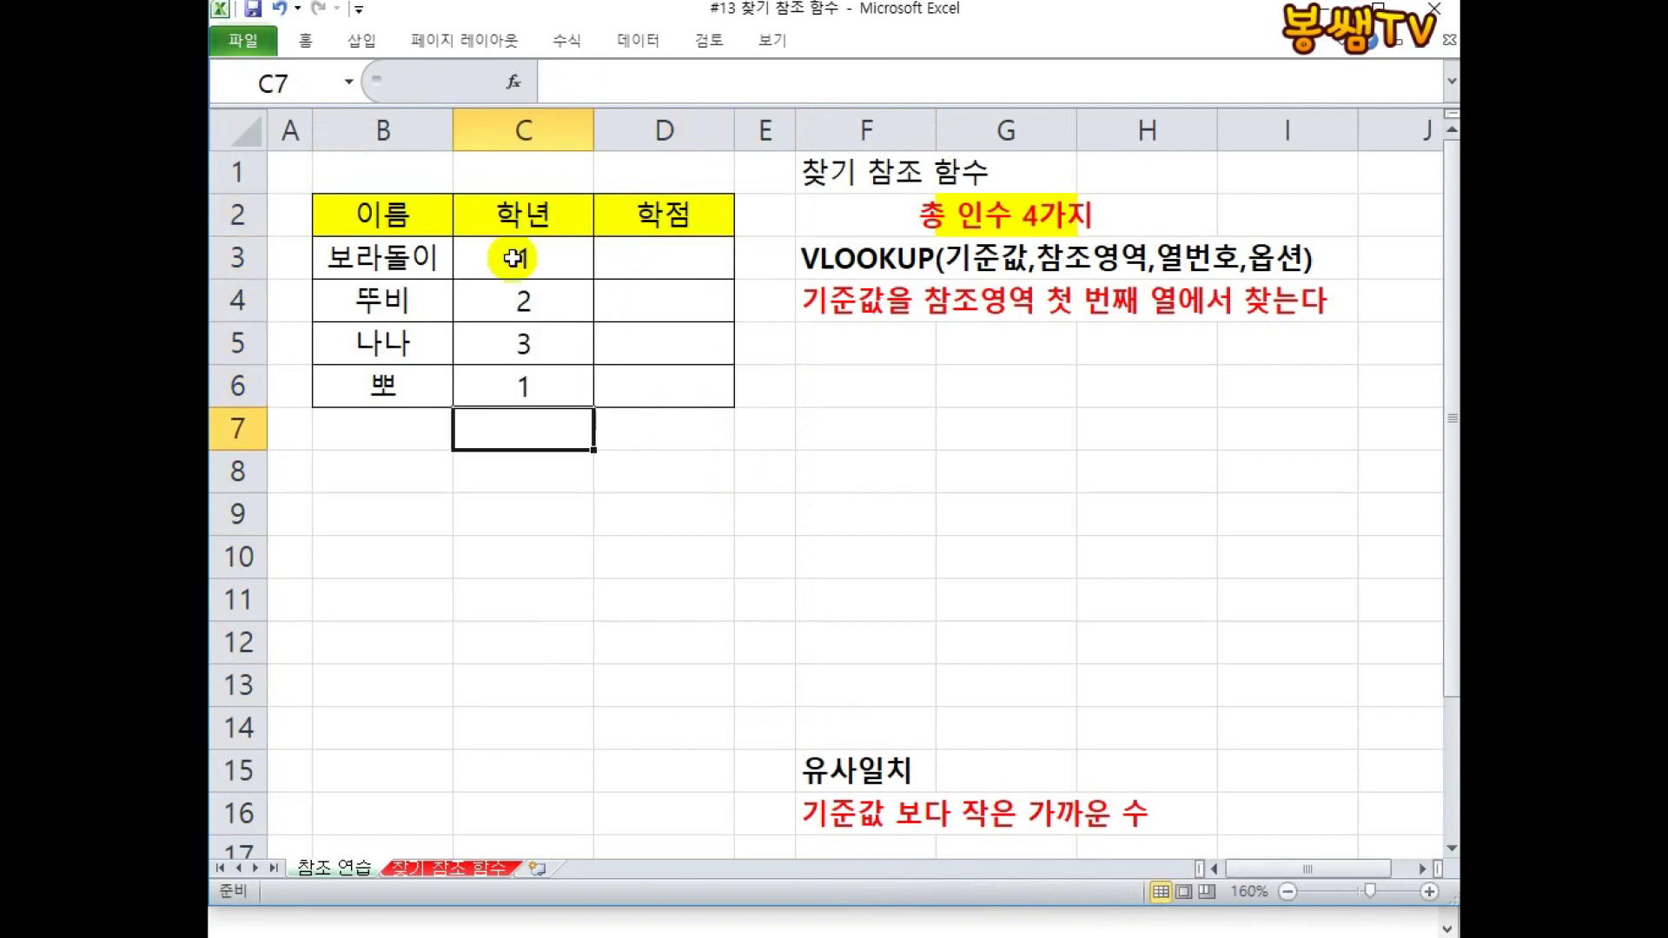
left_click(642, 223)
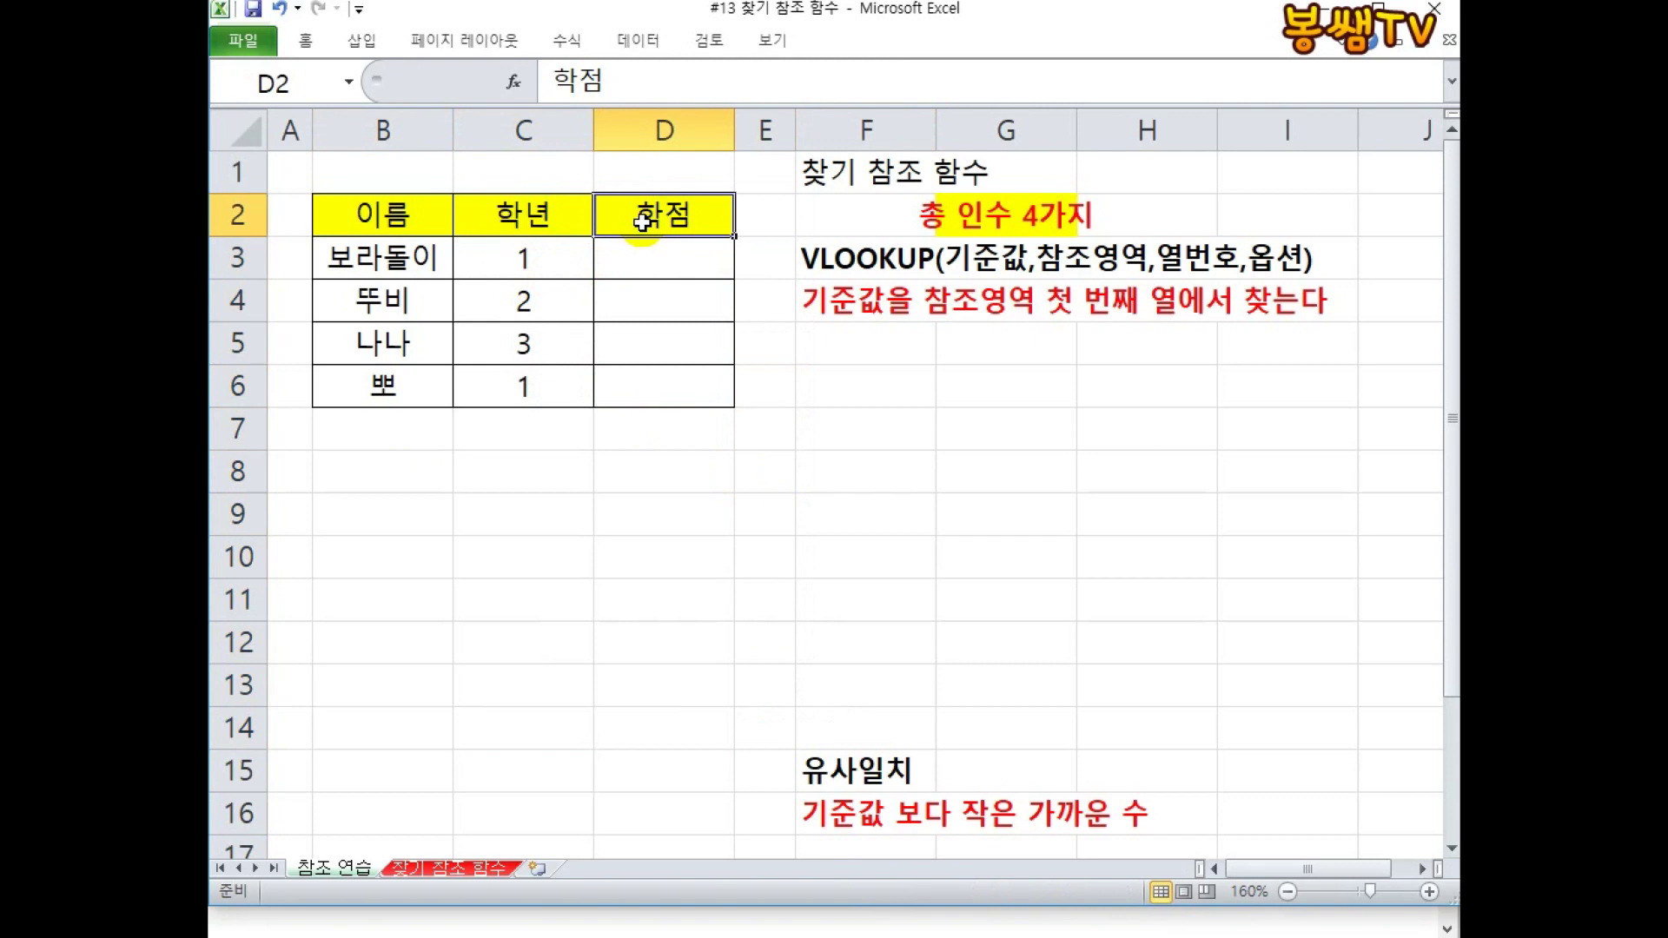
type("ㅁ")
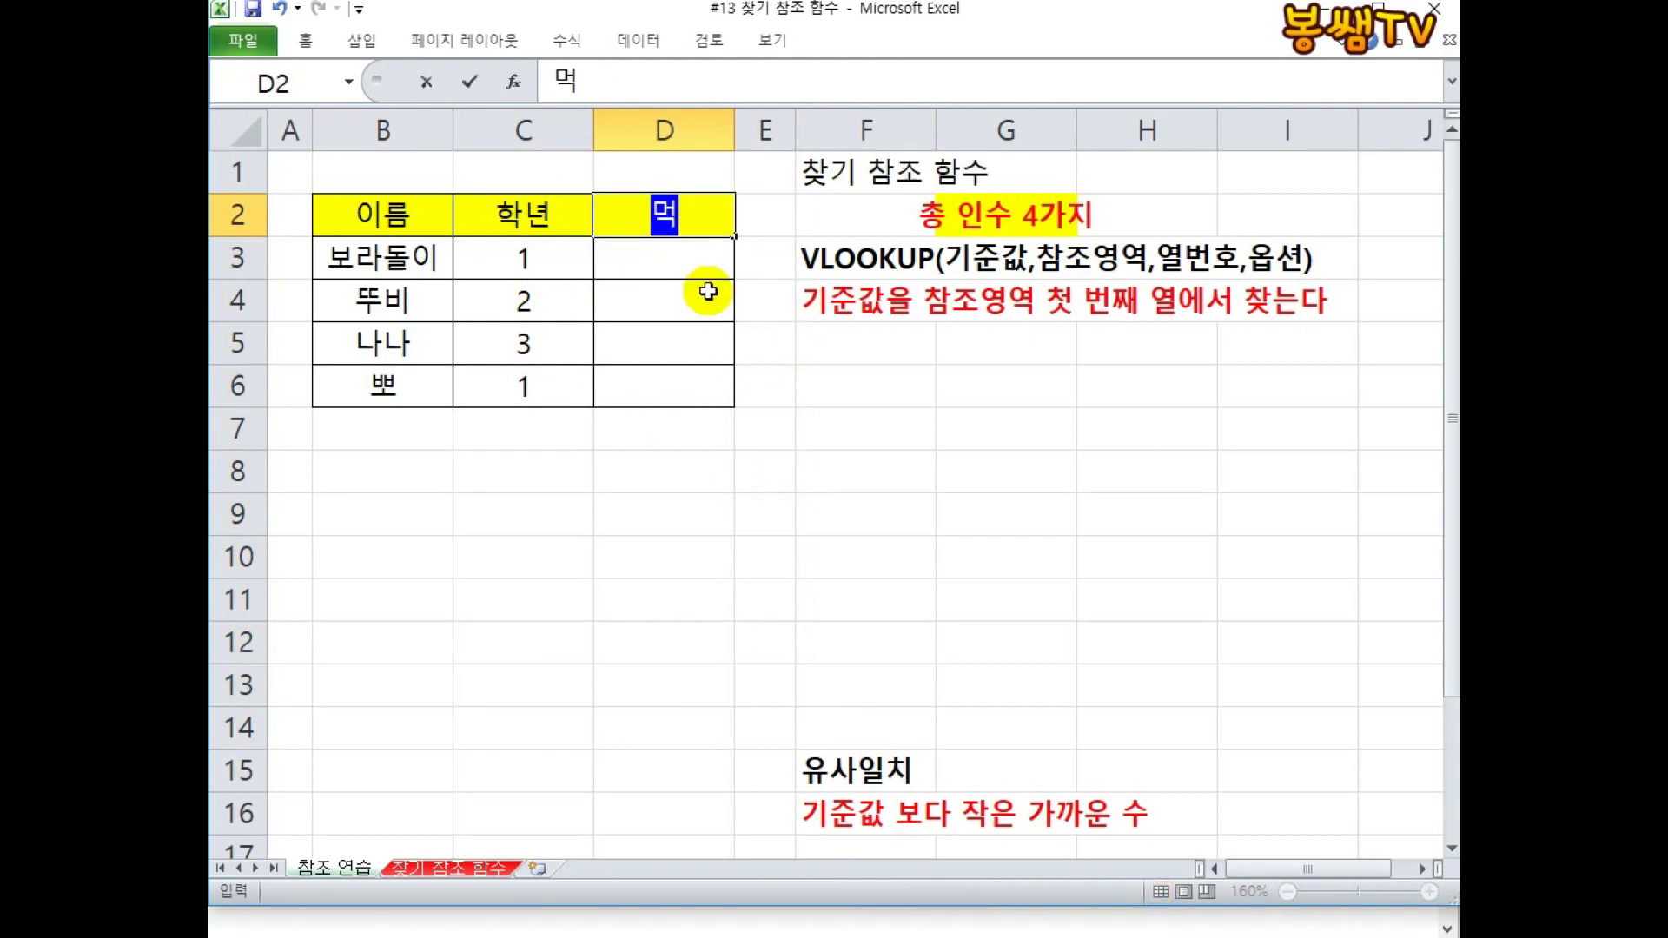
type("급식")
left_click(708, 291)
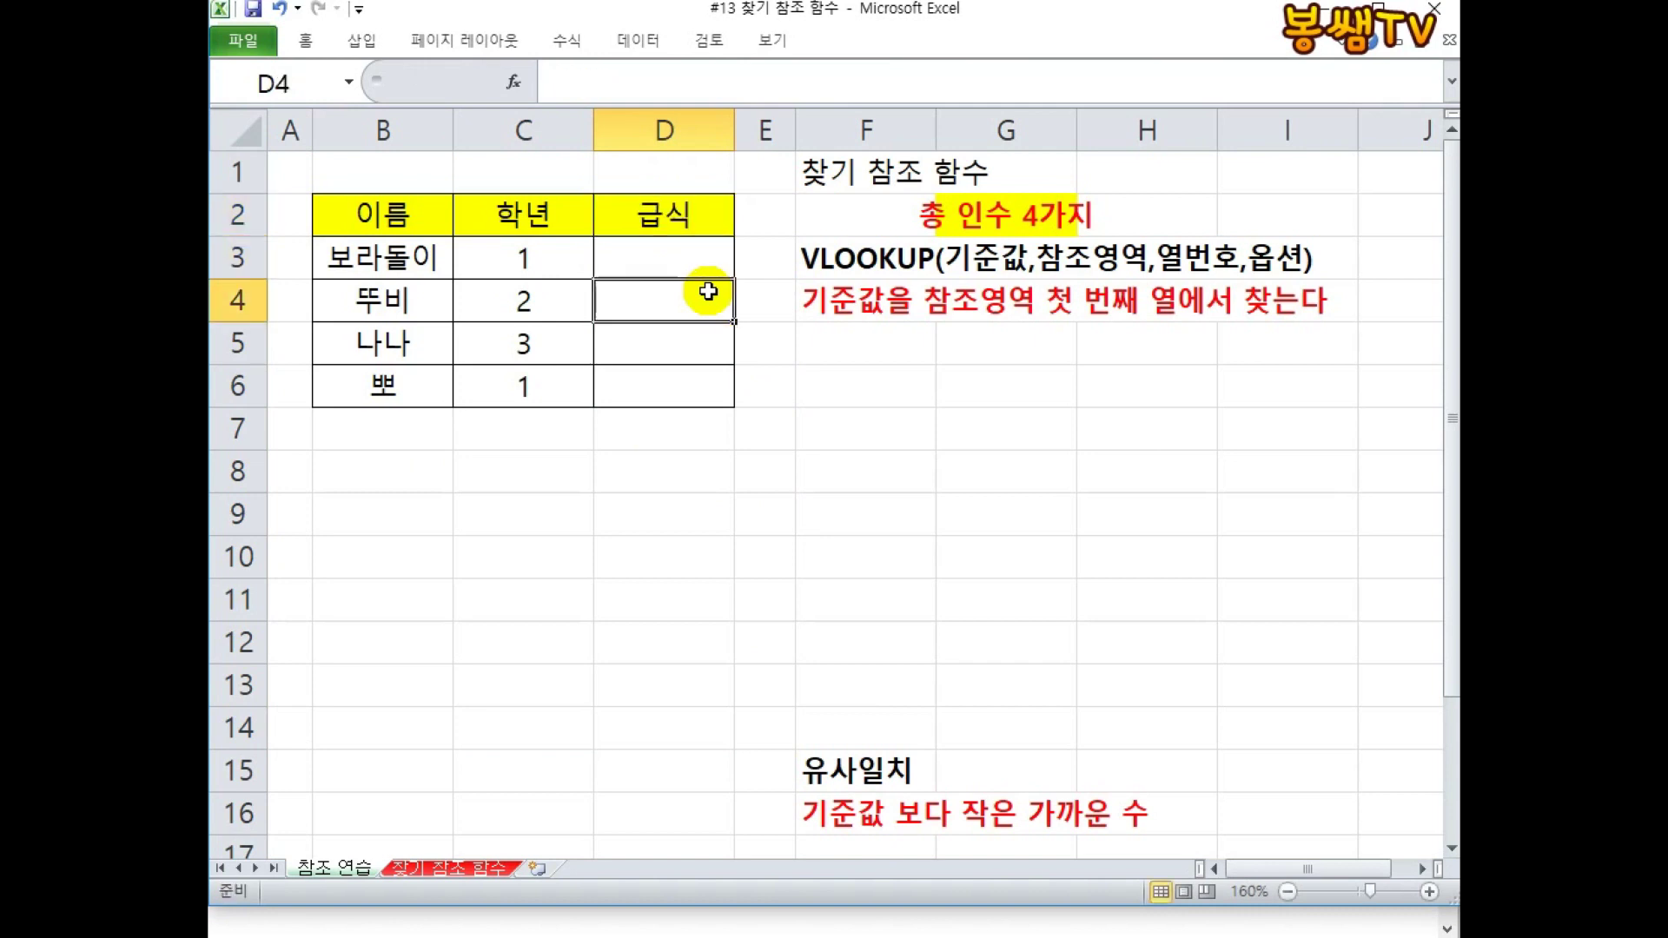
Step: Enter the title "배식표" in B8 and the row labels "학년" in B9 and "급식" in B10
left_click(390, 484)
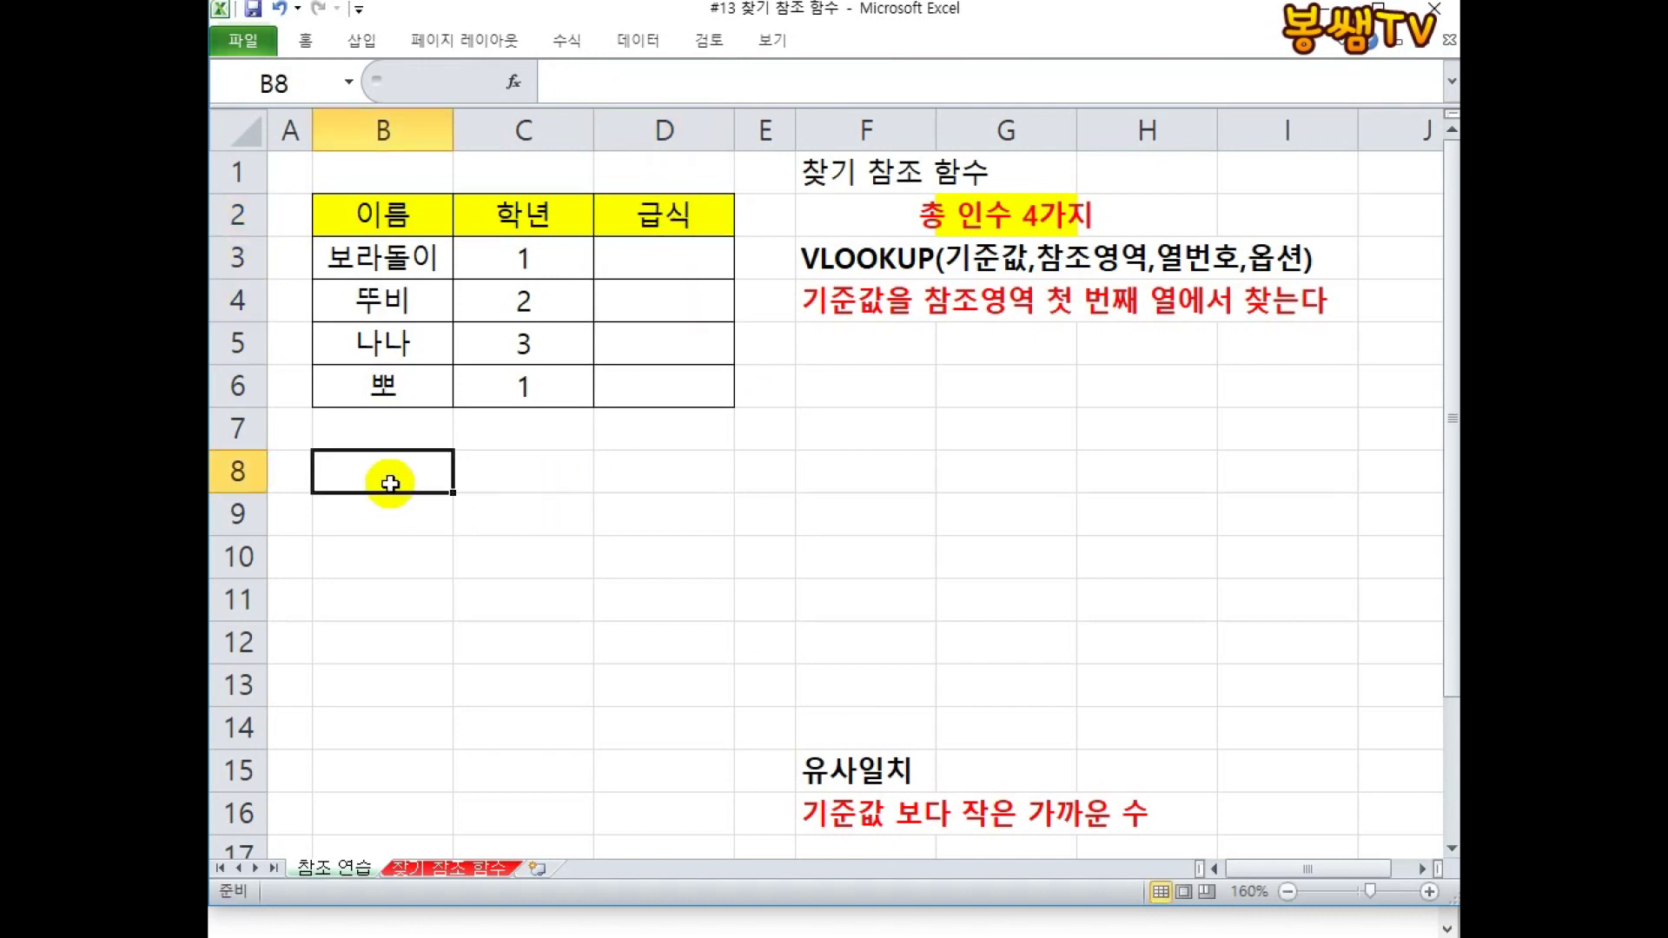
type("급식표")
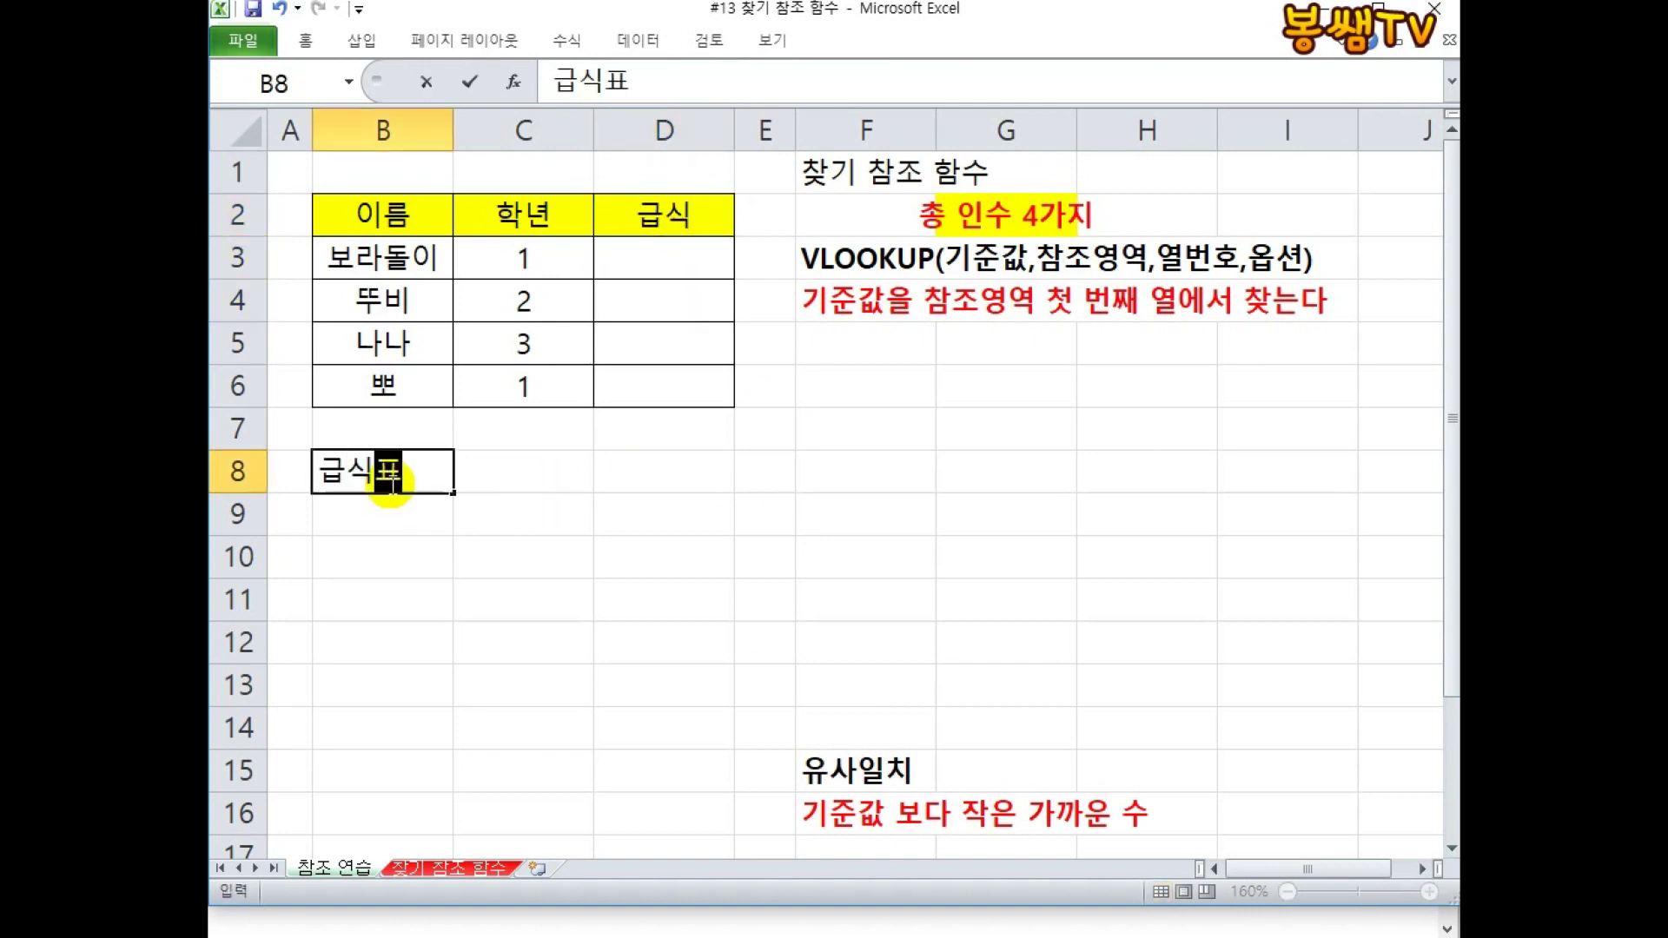
key("BackSpace")
key("BackSpace")
type("배식표")
key("Return")
type("학년")
key("Return")
type("급식")
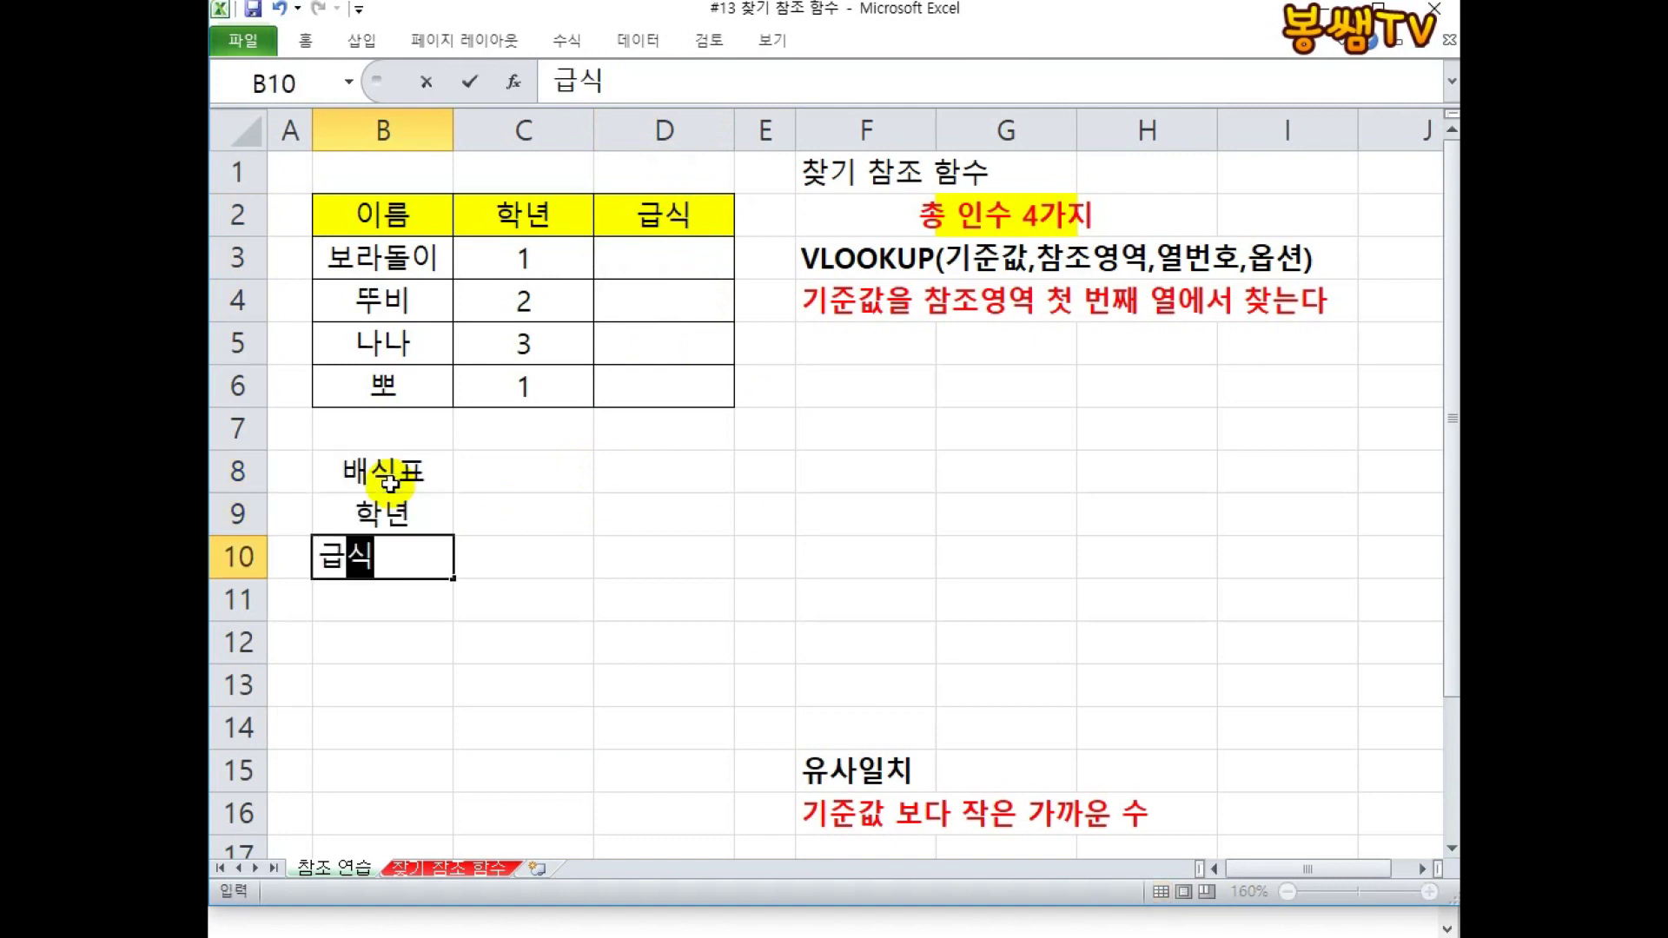
key("Tab")
Step: Enter the grade numbers 1, 2 and 3 across C9:E9
key("Up")
type("1")
key("Tab")
type("2")
key("Tab")
type("3")
key("Return")
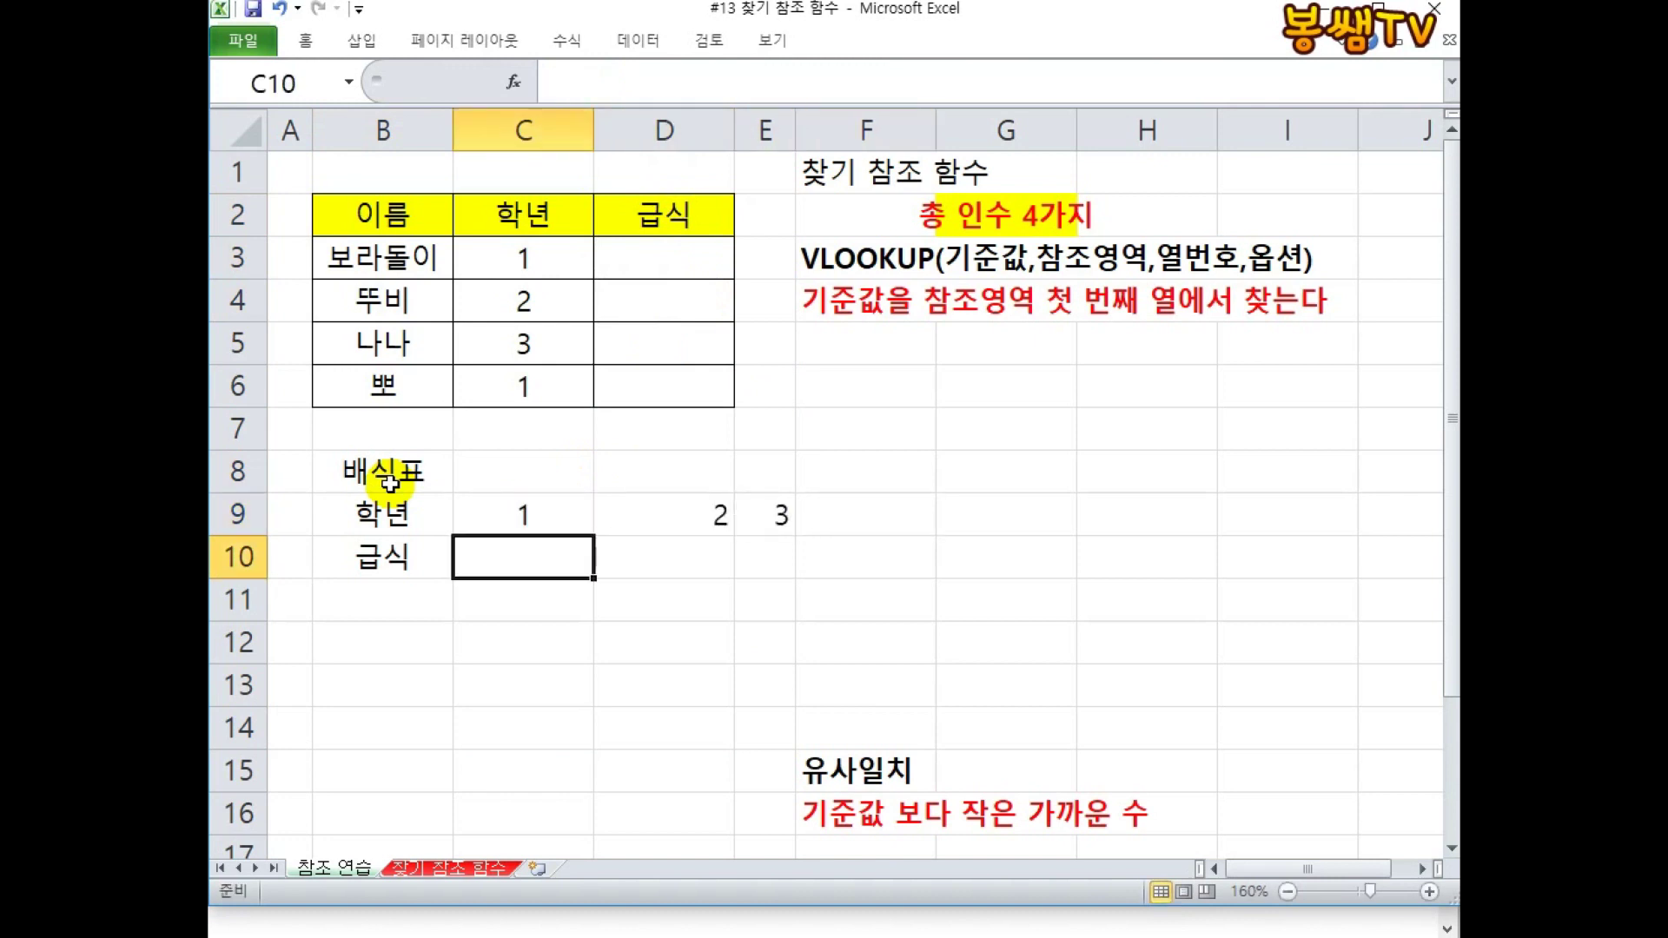
Step: Enter the meals "사과", "배" and "딸기" across C10:E10
type("사과")
key("Tab")
type("배")
key("Tab")
type("딸기")
key("Return")
Step: Apply all borders to the meal table in B9:E10
left_click_drag(389, 493, 764, 548)
right_click(752, 549)
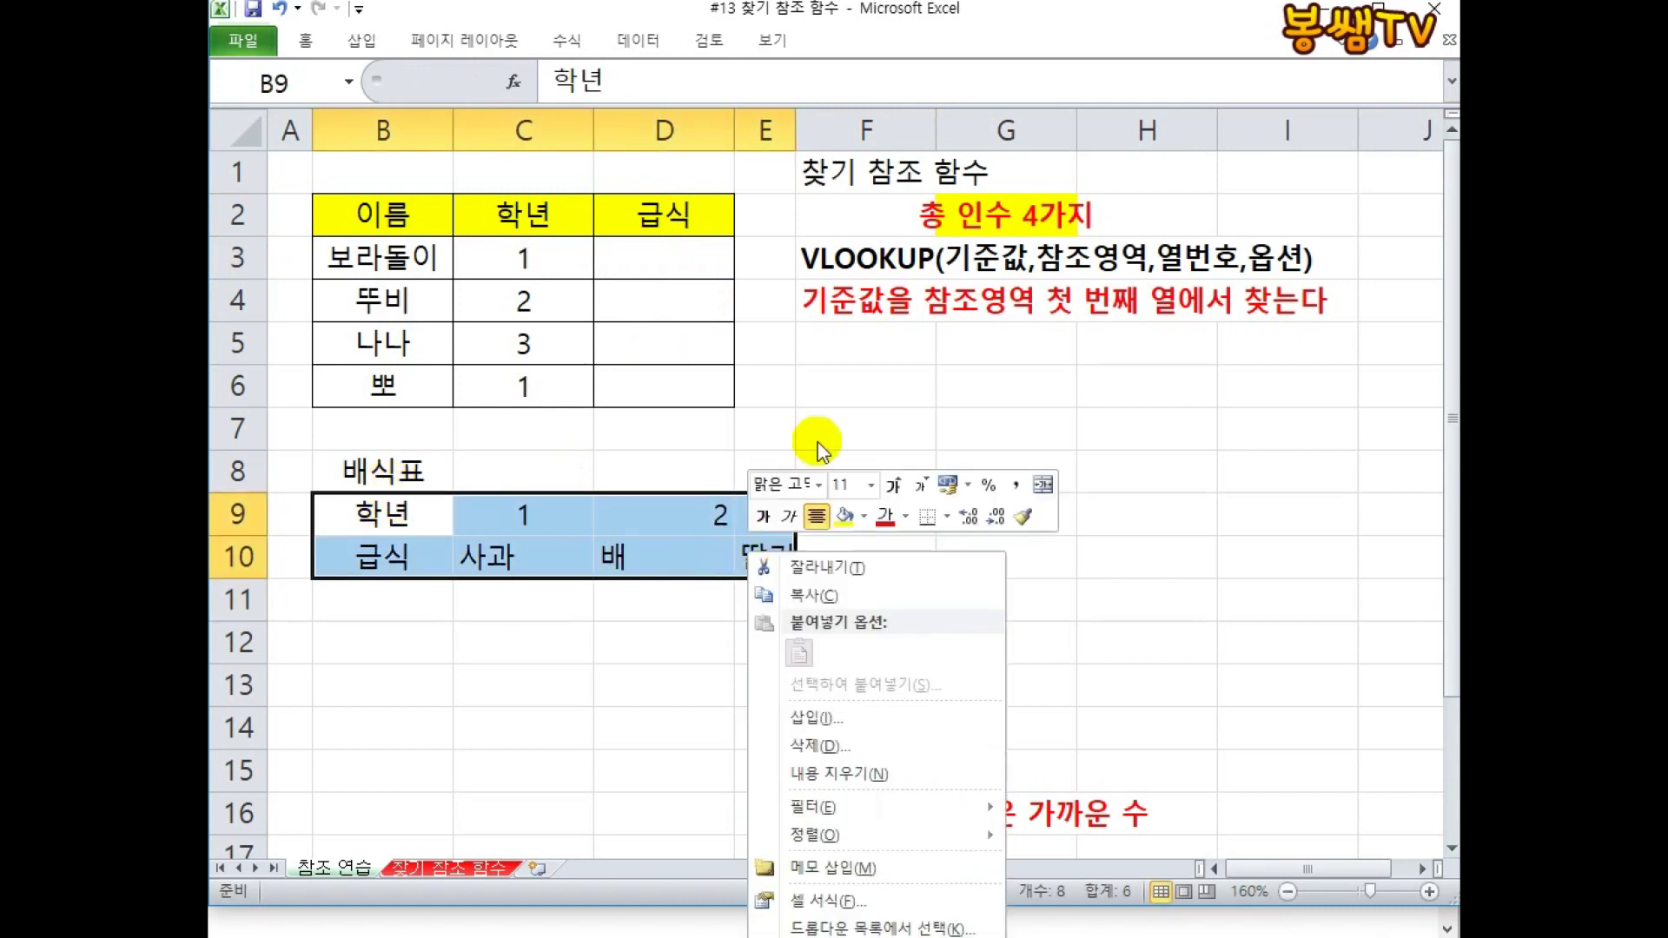
left_click(816, 516)
right_click(594, 525)
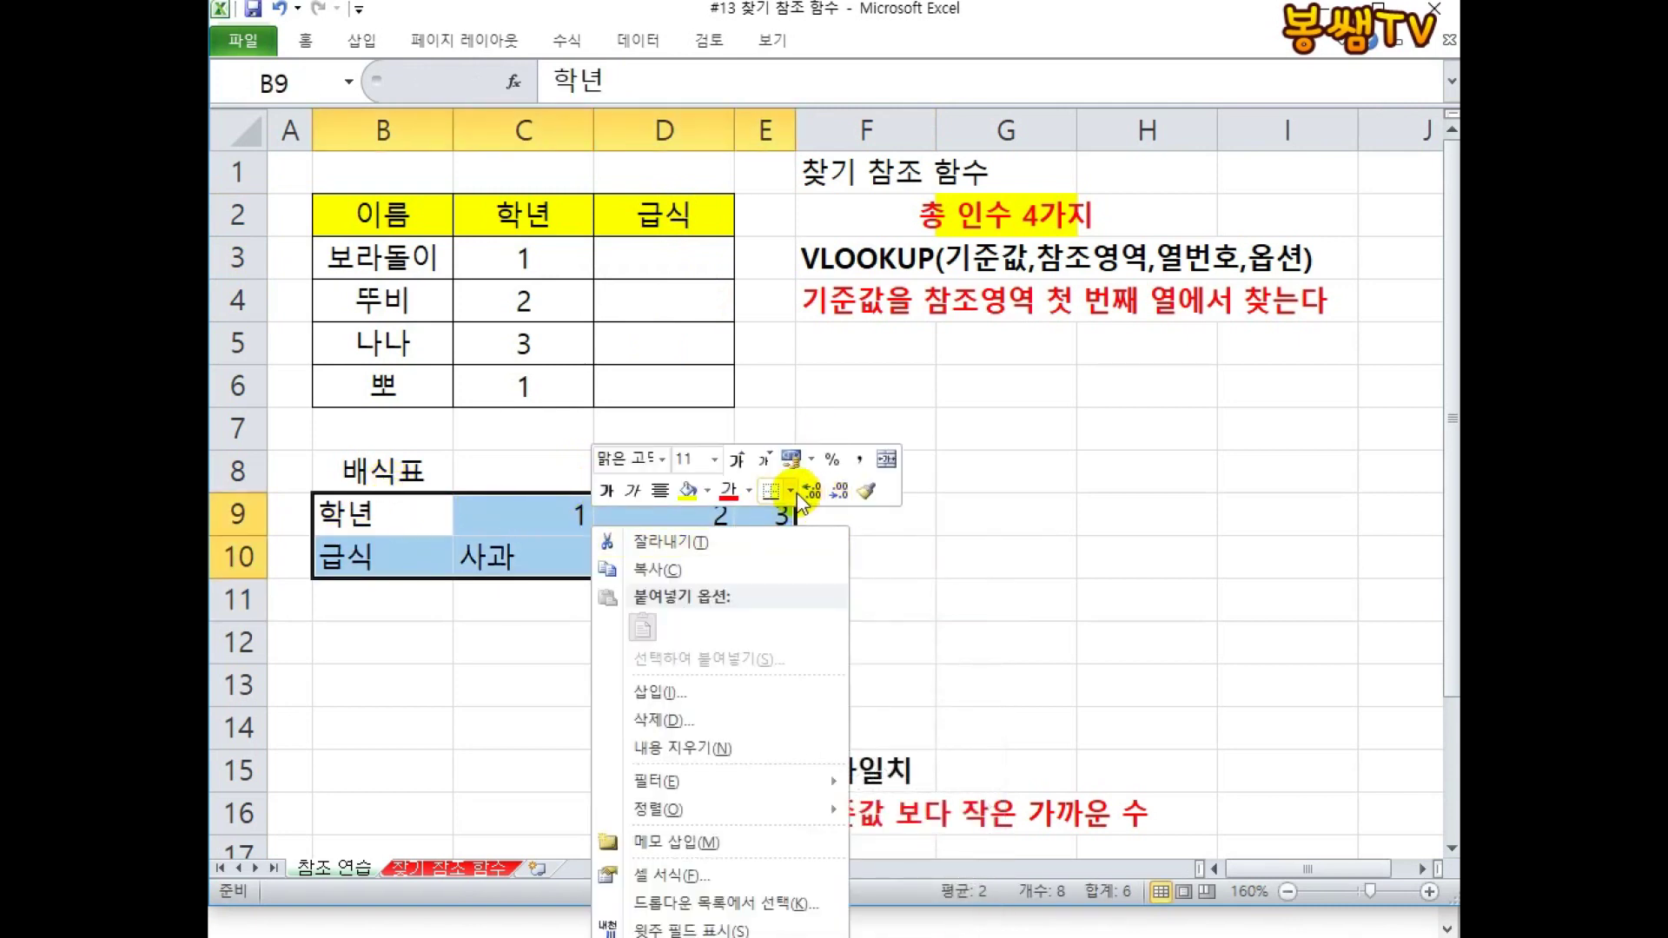
left_click(792, 493)
left_click(847, 644)
left_click(790, 494)
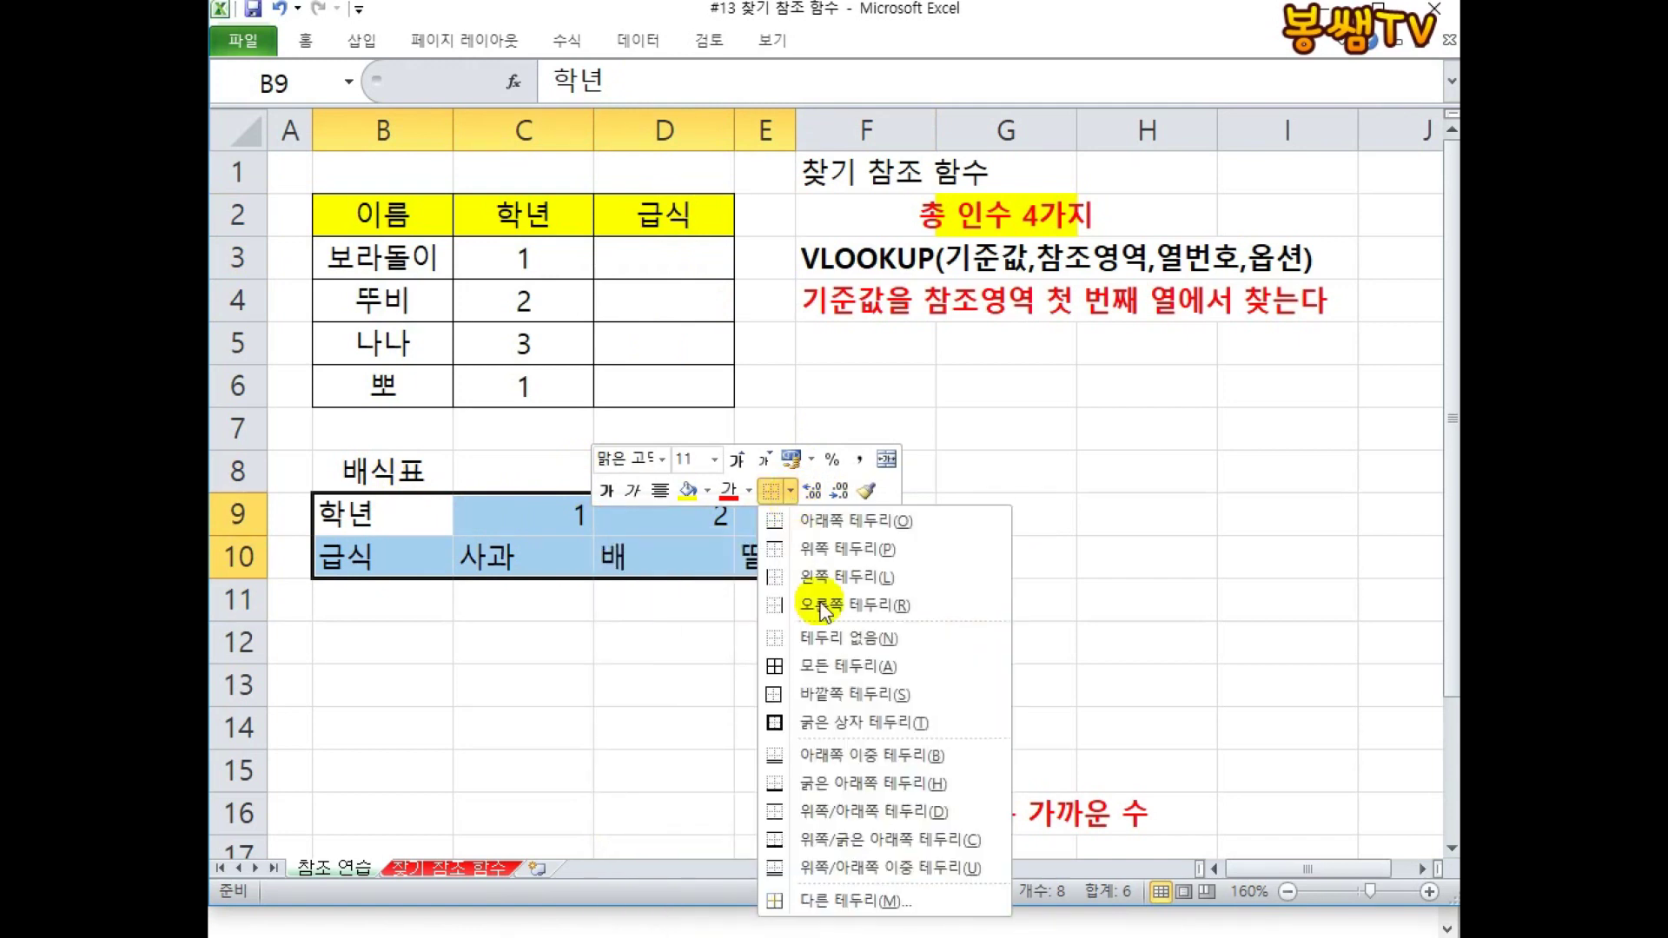
left_click(848, 666)
Step: Fill the row labels in B9:B10 with yellow
left_click_drag(387, 517, 411, 547)
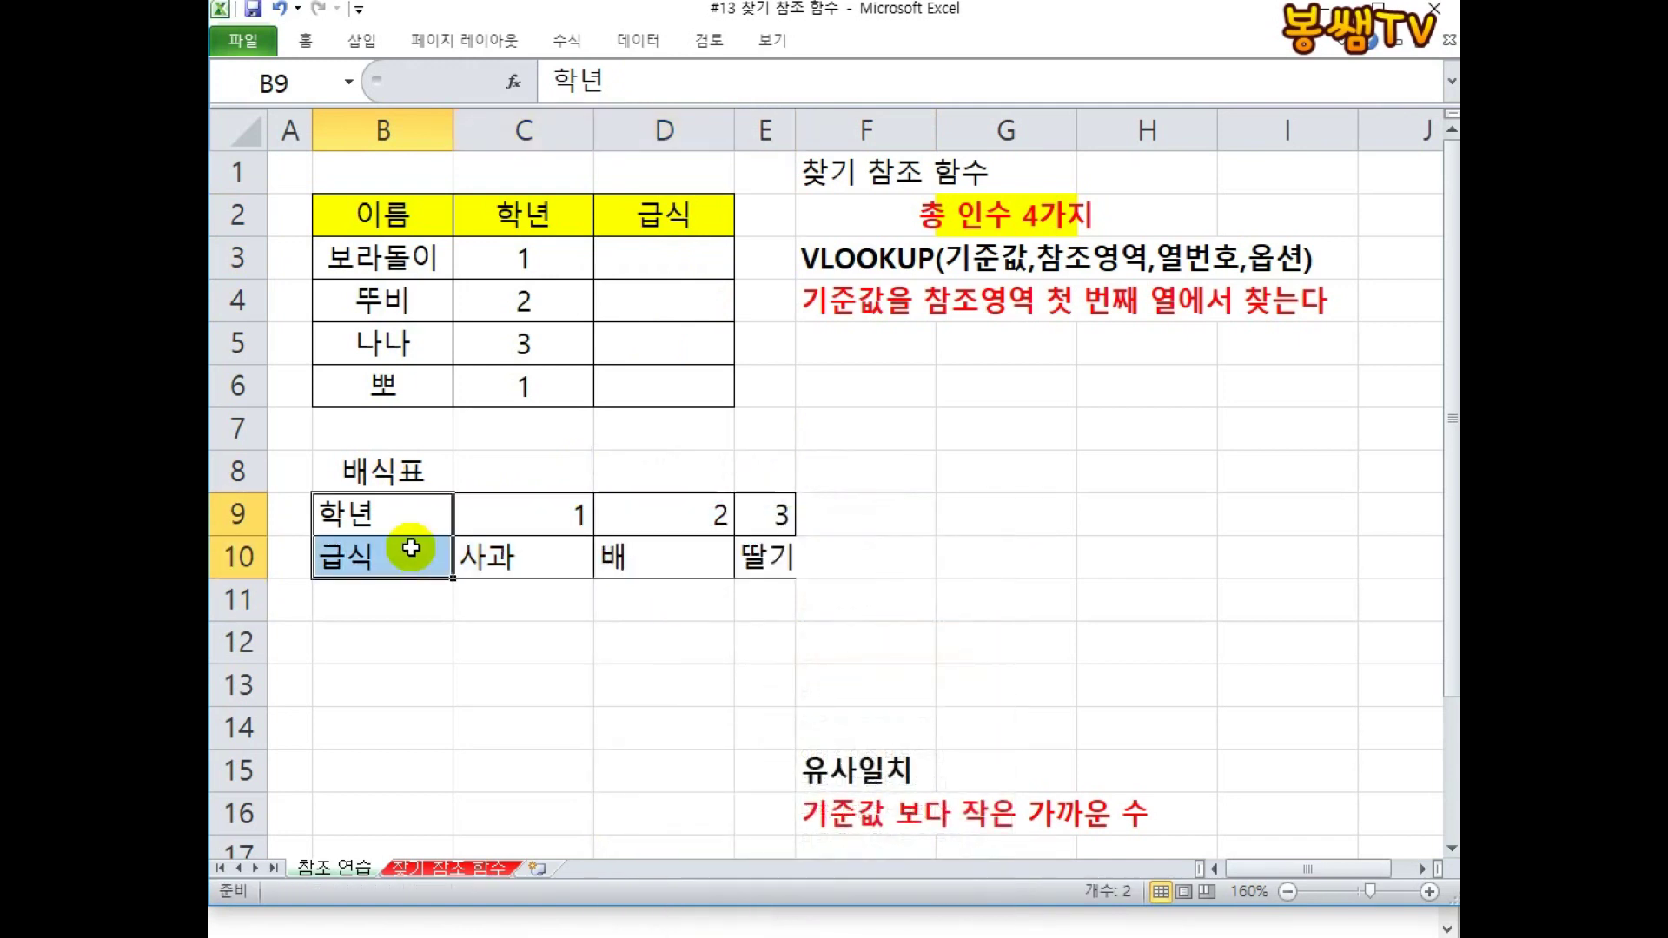
right_click(411, 547)
left_click(520, 512)
Step: Center the contents of C9:E10 and widen column E
left_click_drag(526, 517, 738, 555)
right_click(738, 556)
key("Escape")
left_click_drag(795, 129, 859, 131)
left_click(926, 465)
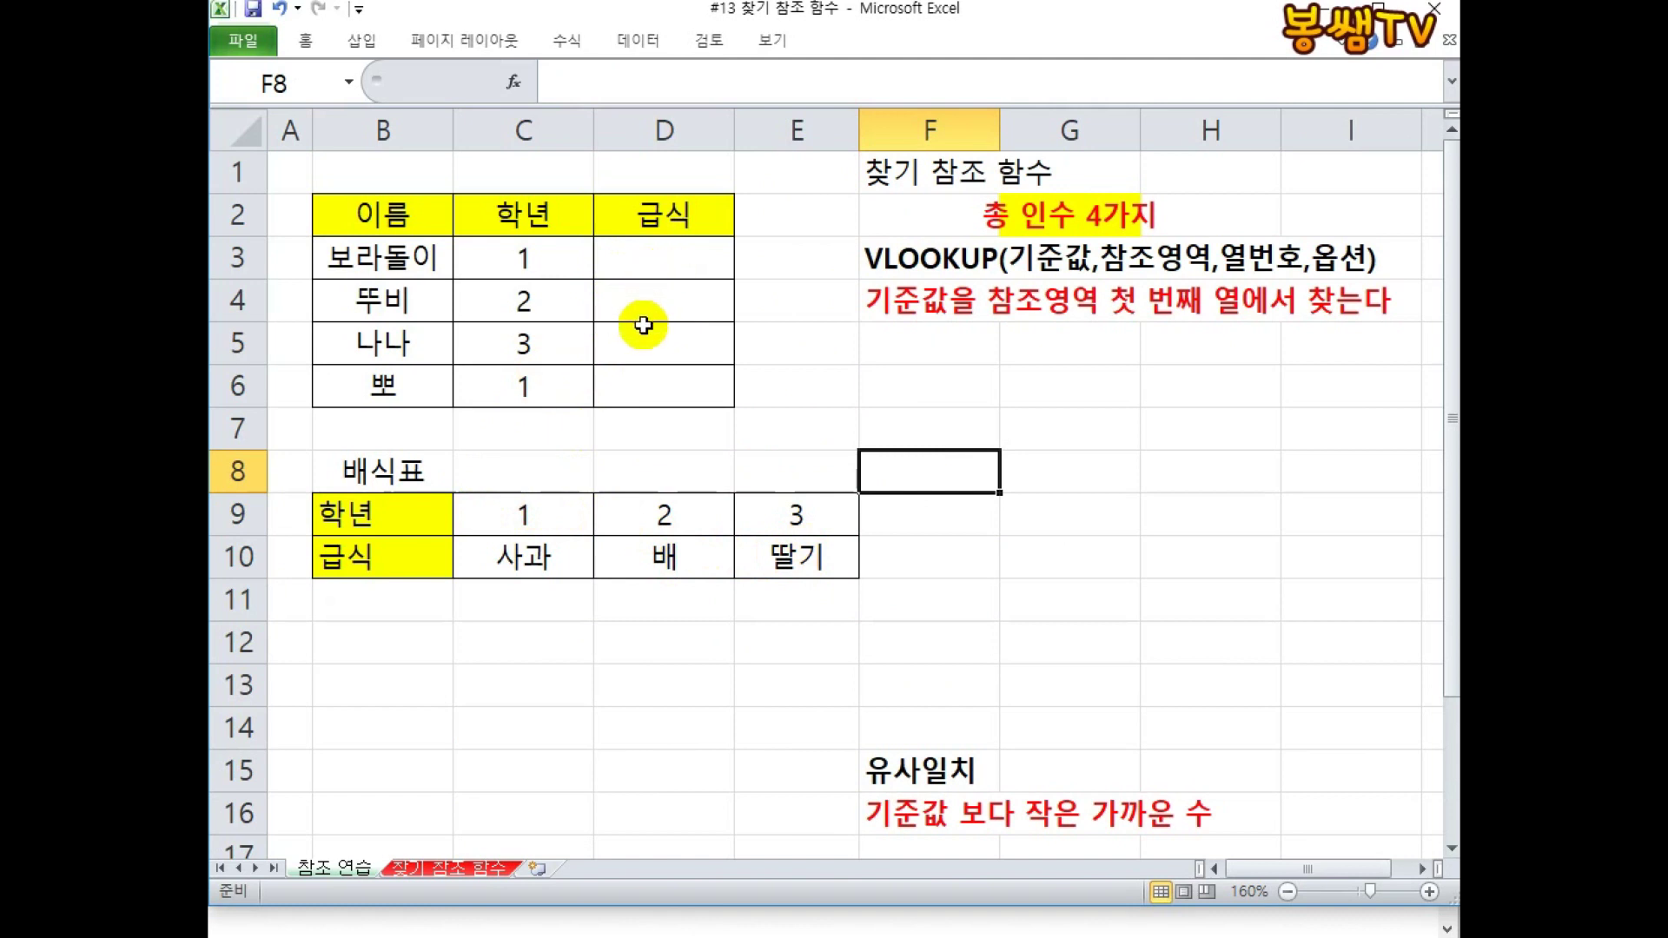
Step: Start a VLOOKUP formula in D3 with C3 as the lookup value and C9:E10 as the table range
left_click(632, 262)
type("=")
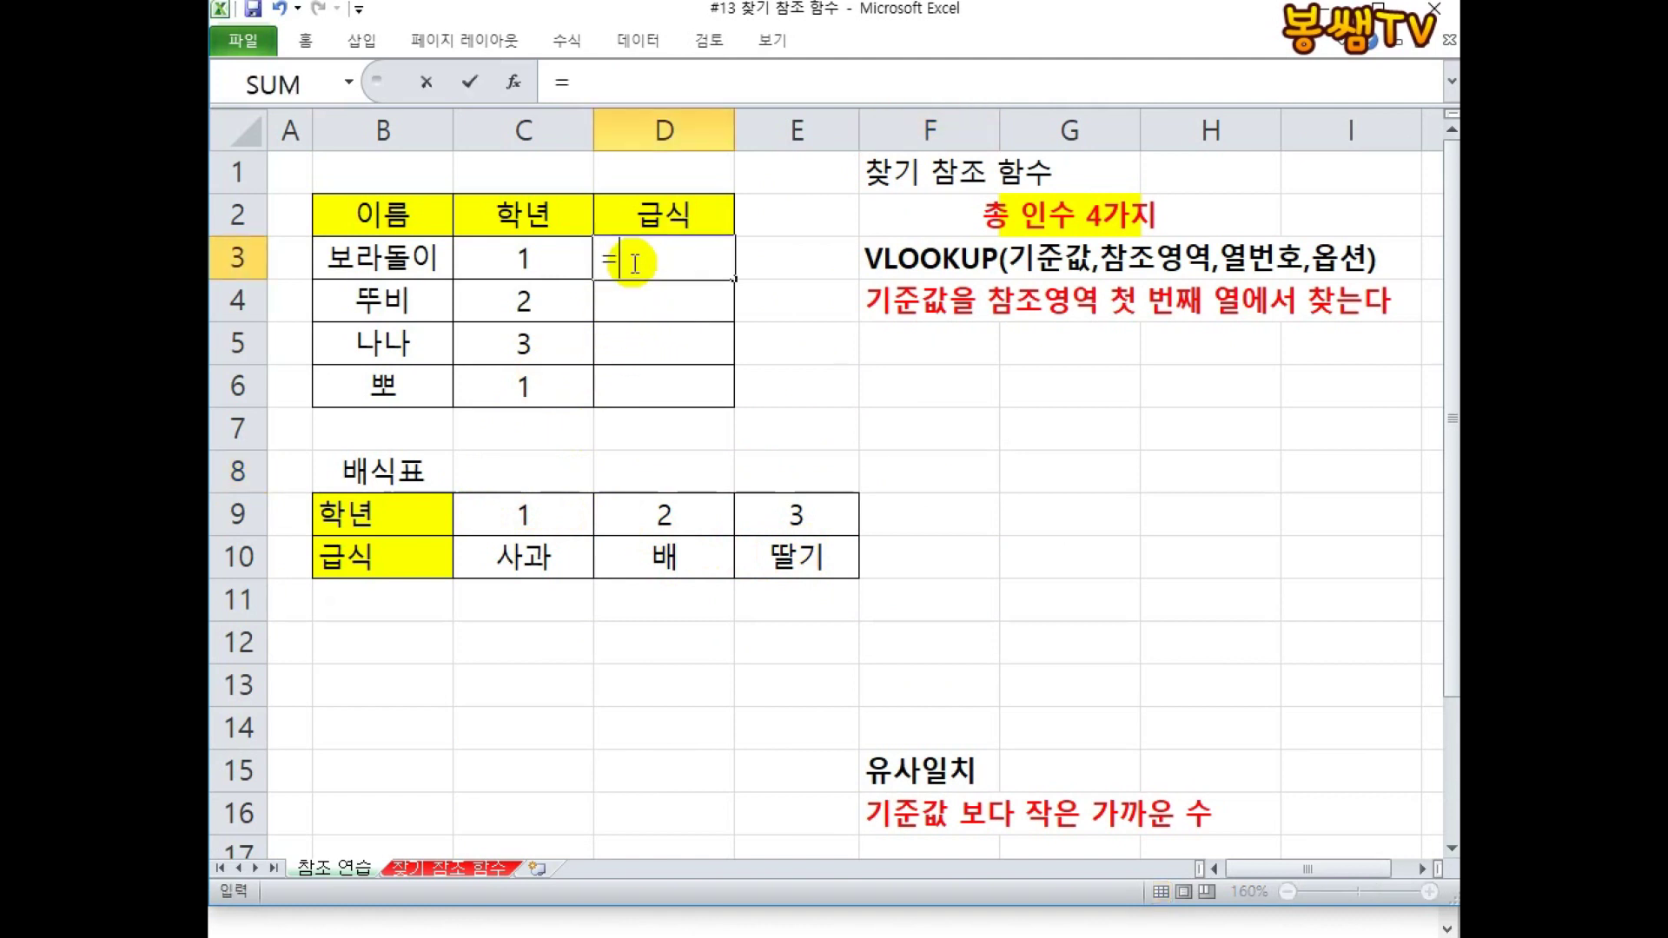
type("VLOOKUP")
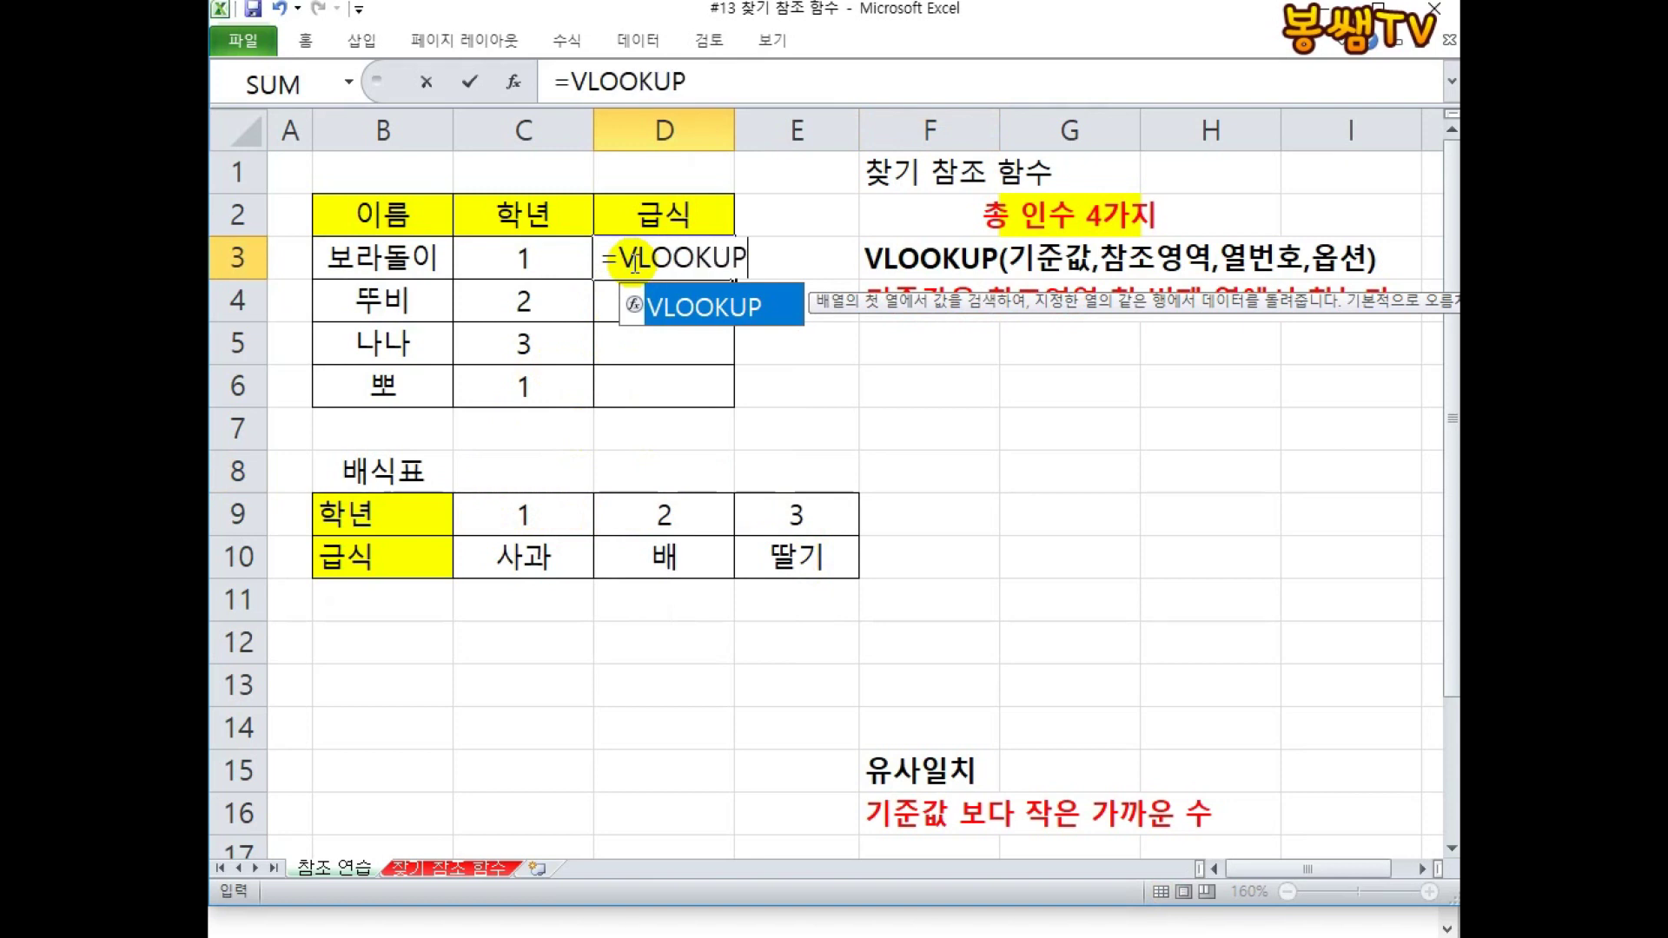
type("(")
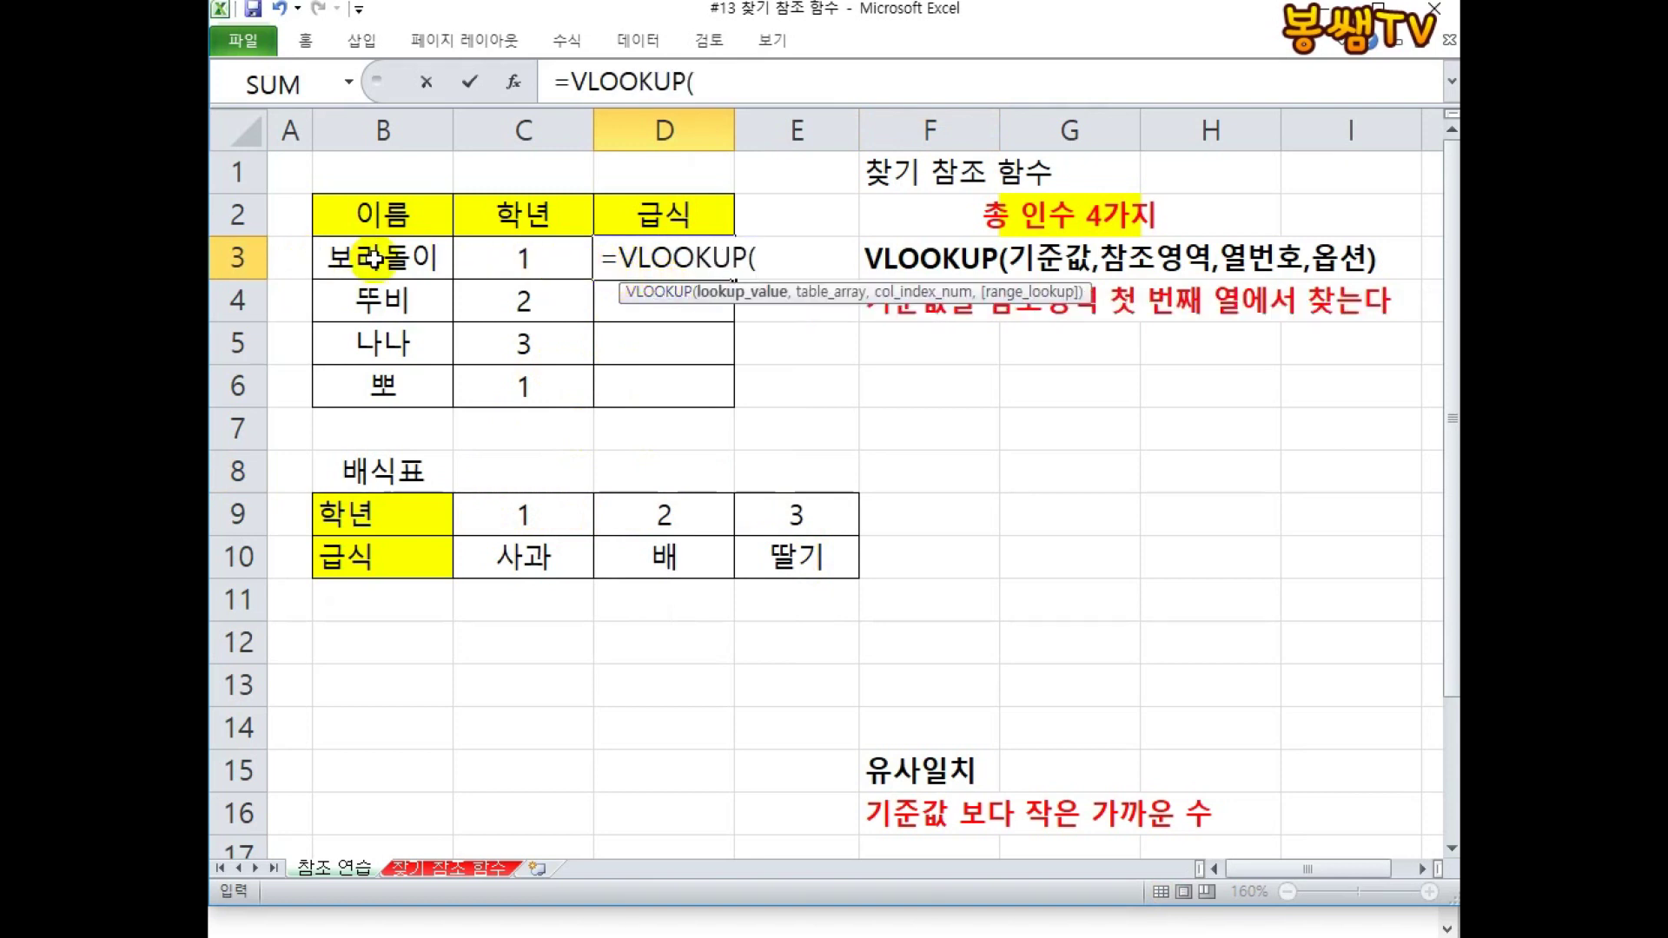
left_click(557, 256)
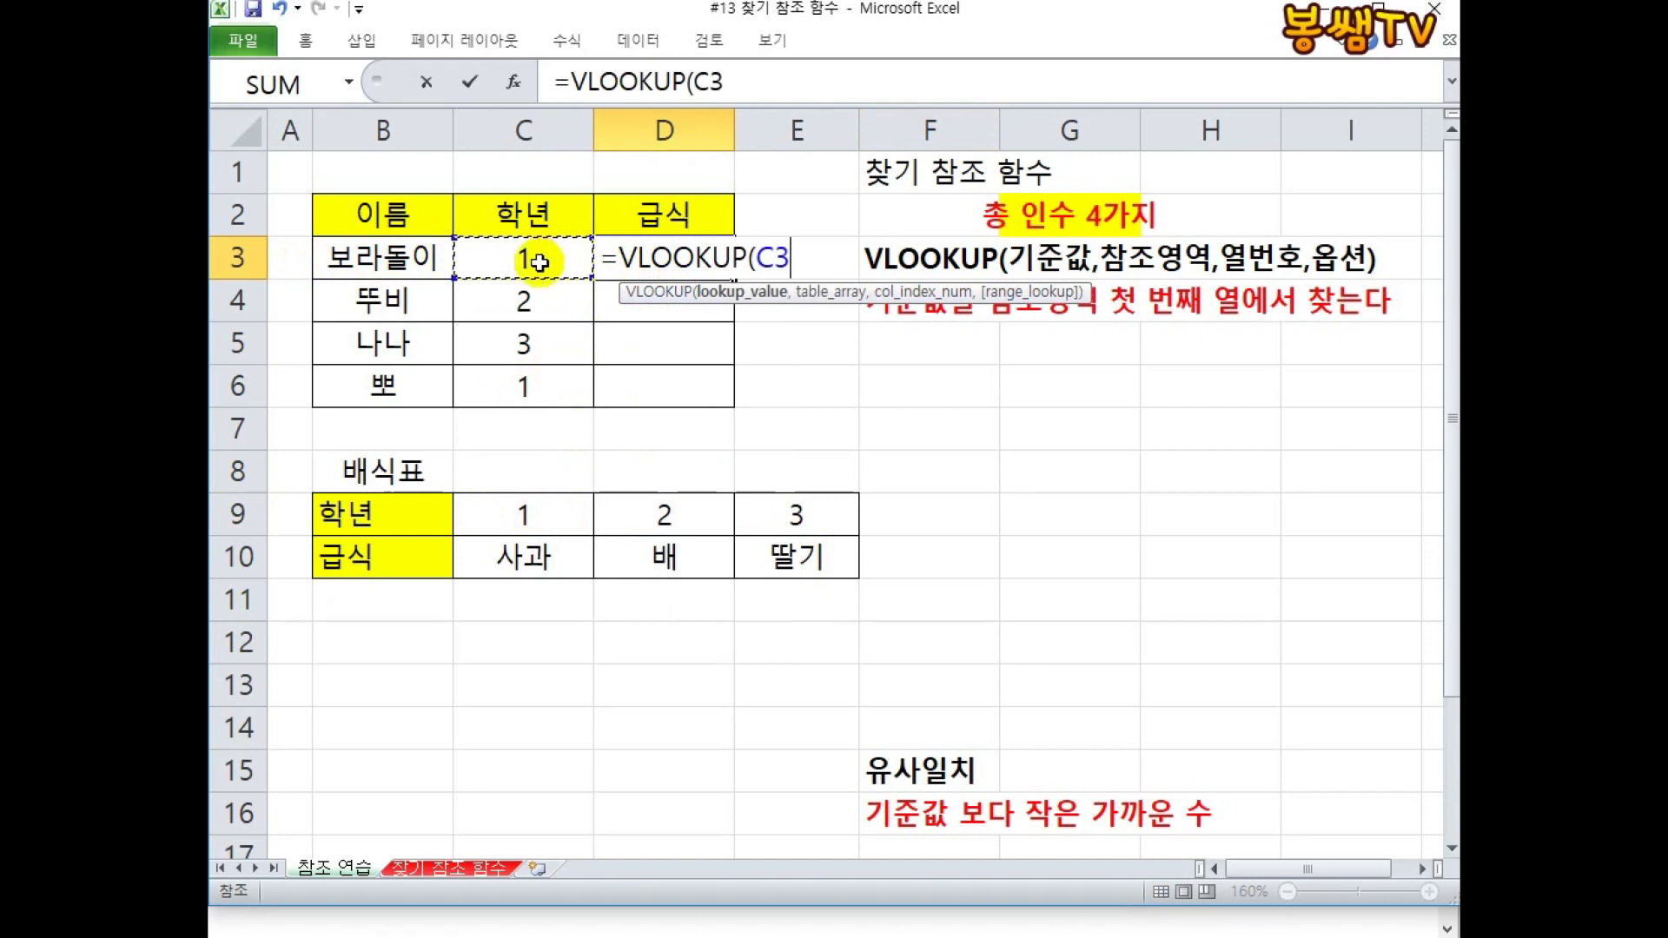
type(",")
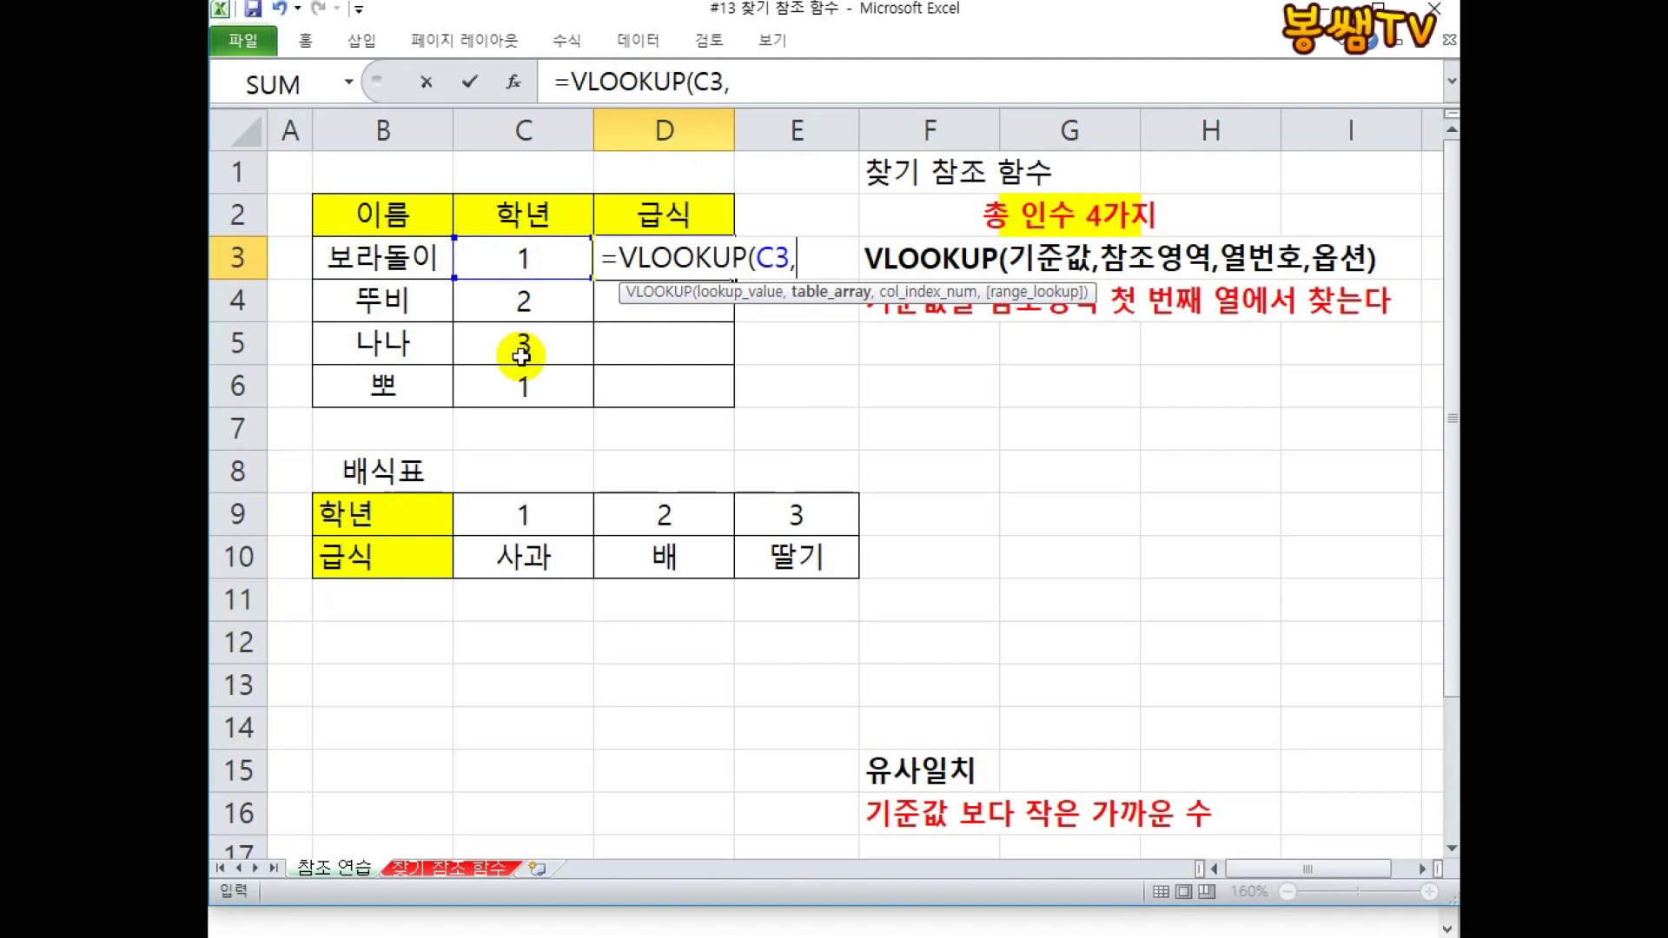
left_click_drag(477, 518, 772, 546)
type(",")
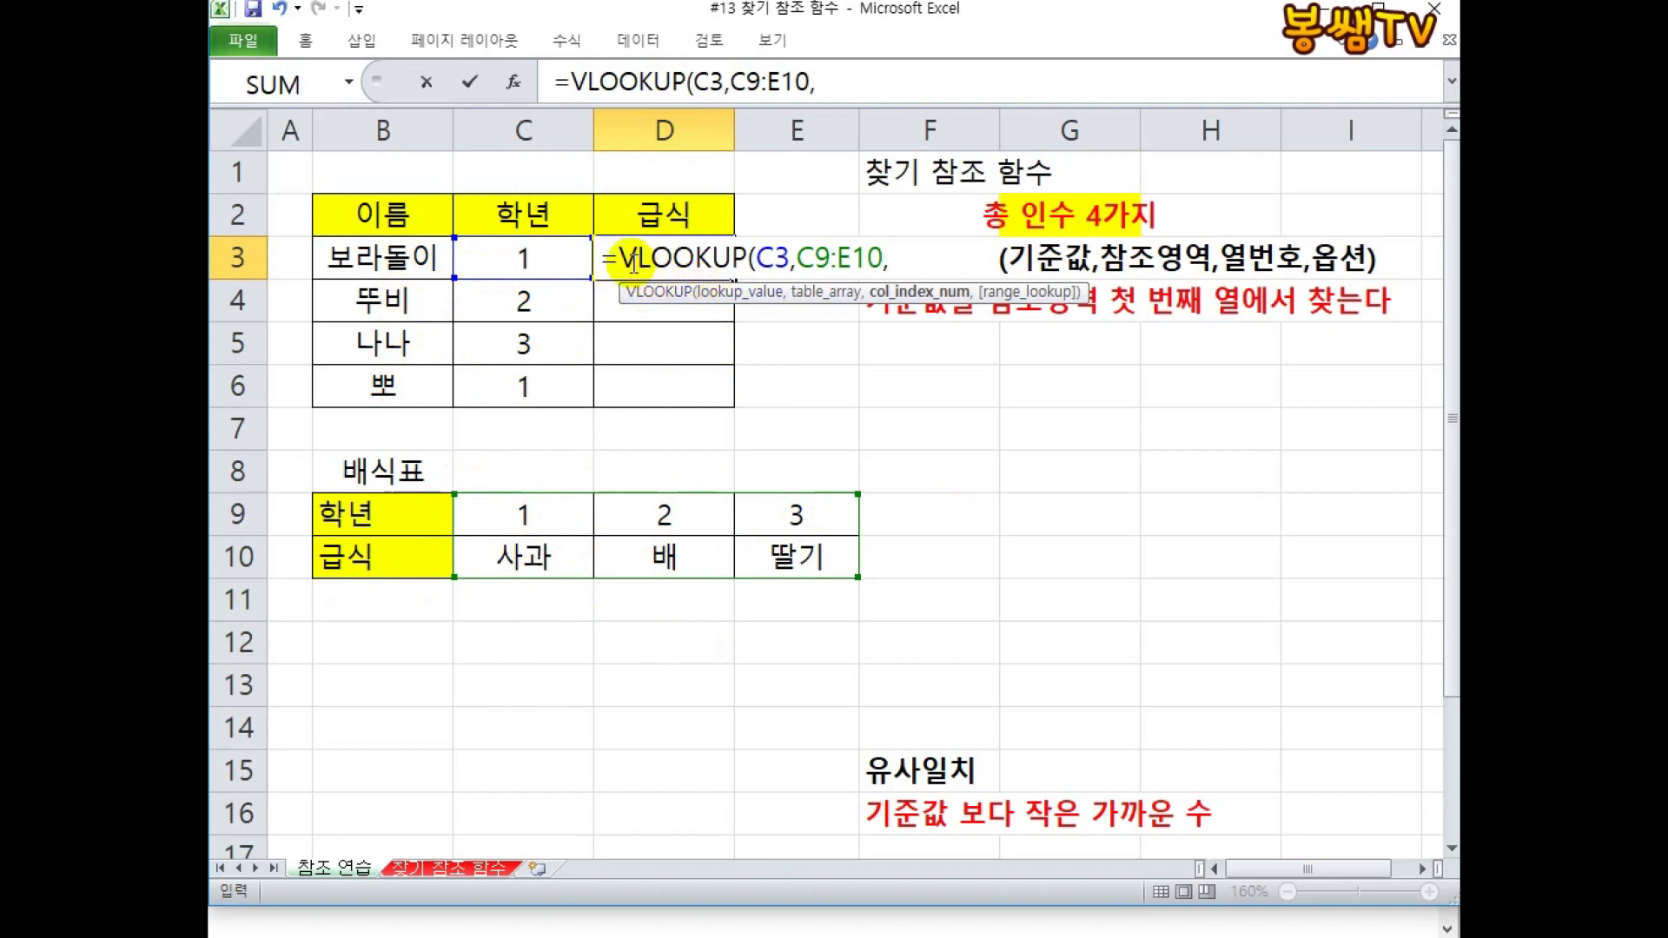
Step: Change the function in the D3 formula from VLOOKUP to HLOOKUP
left_click_drag(640, 258, 618, 258)
type("H")
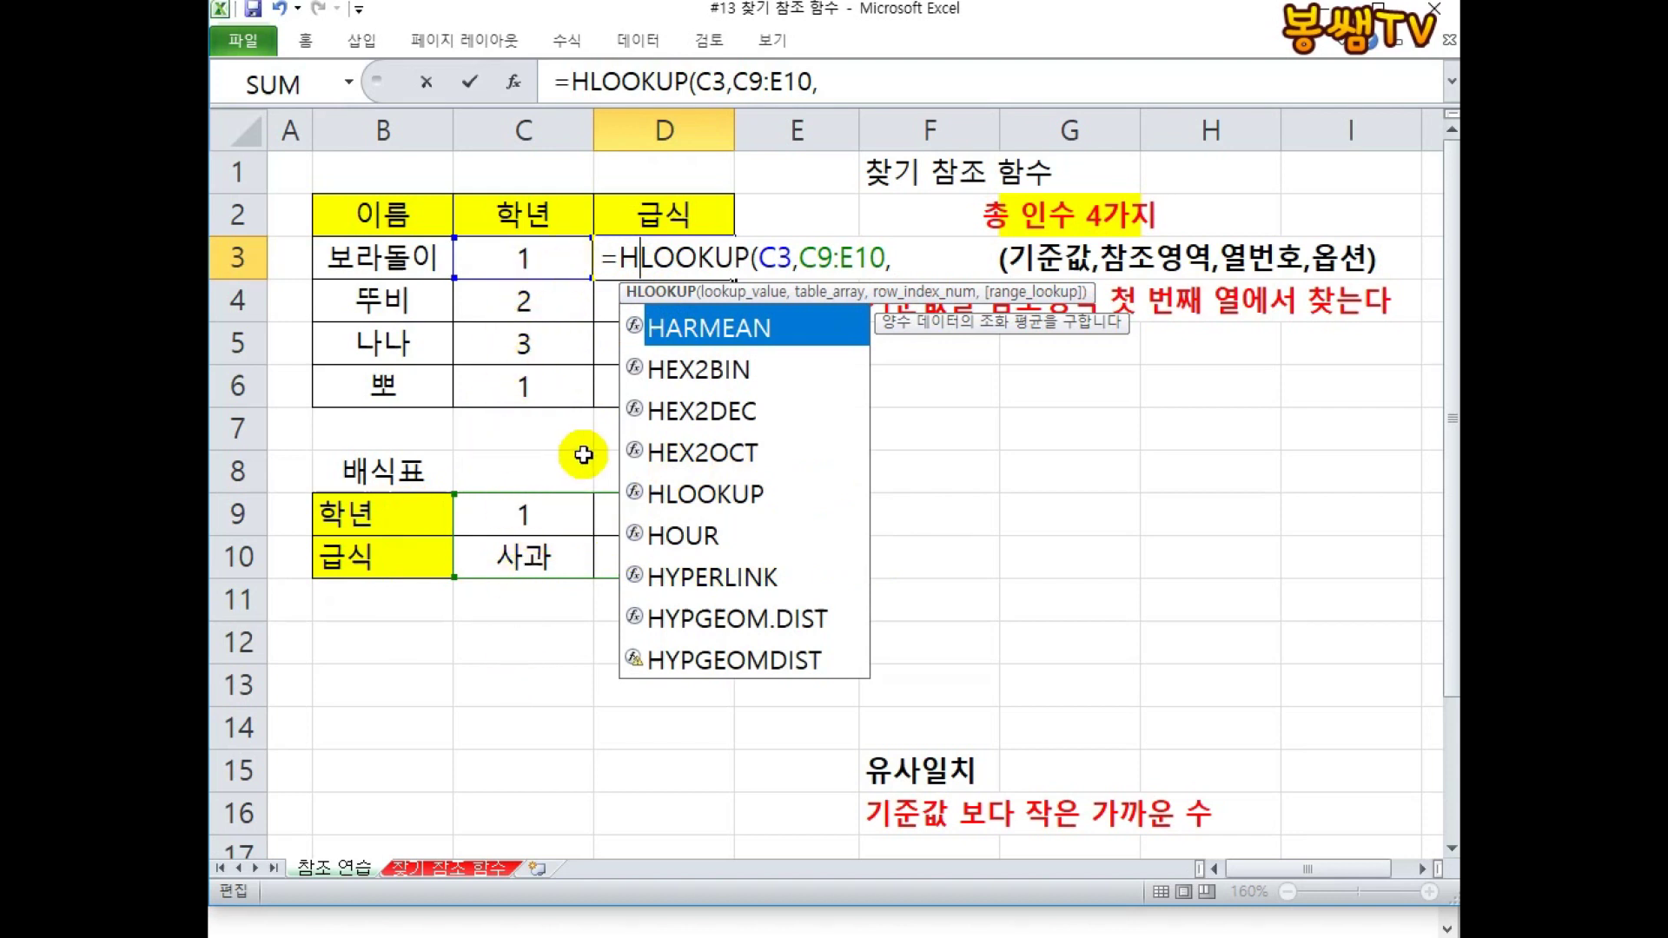
left_click_drag(641, 258, 620, 259)
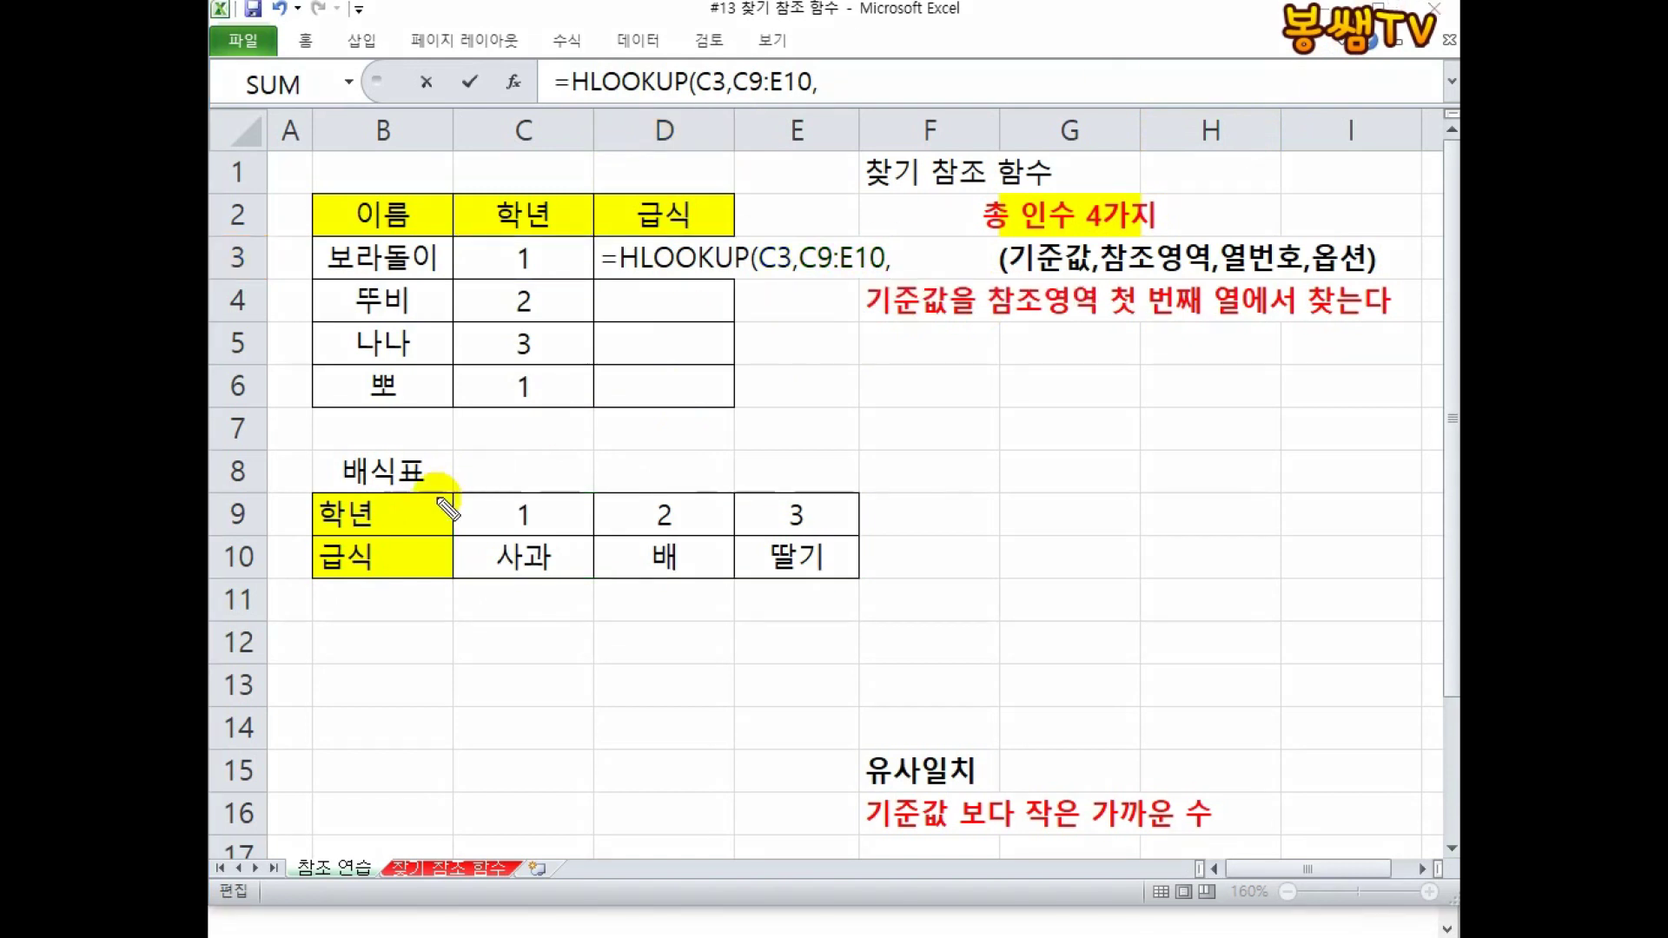
left_click_drag(420, 497, 441, 573)
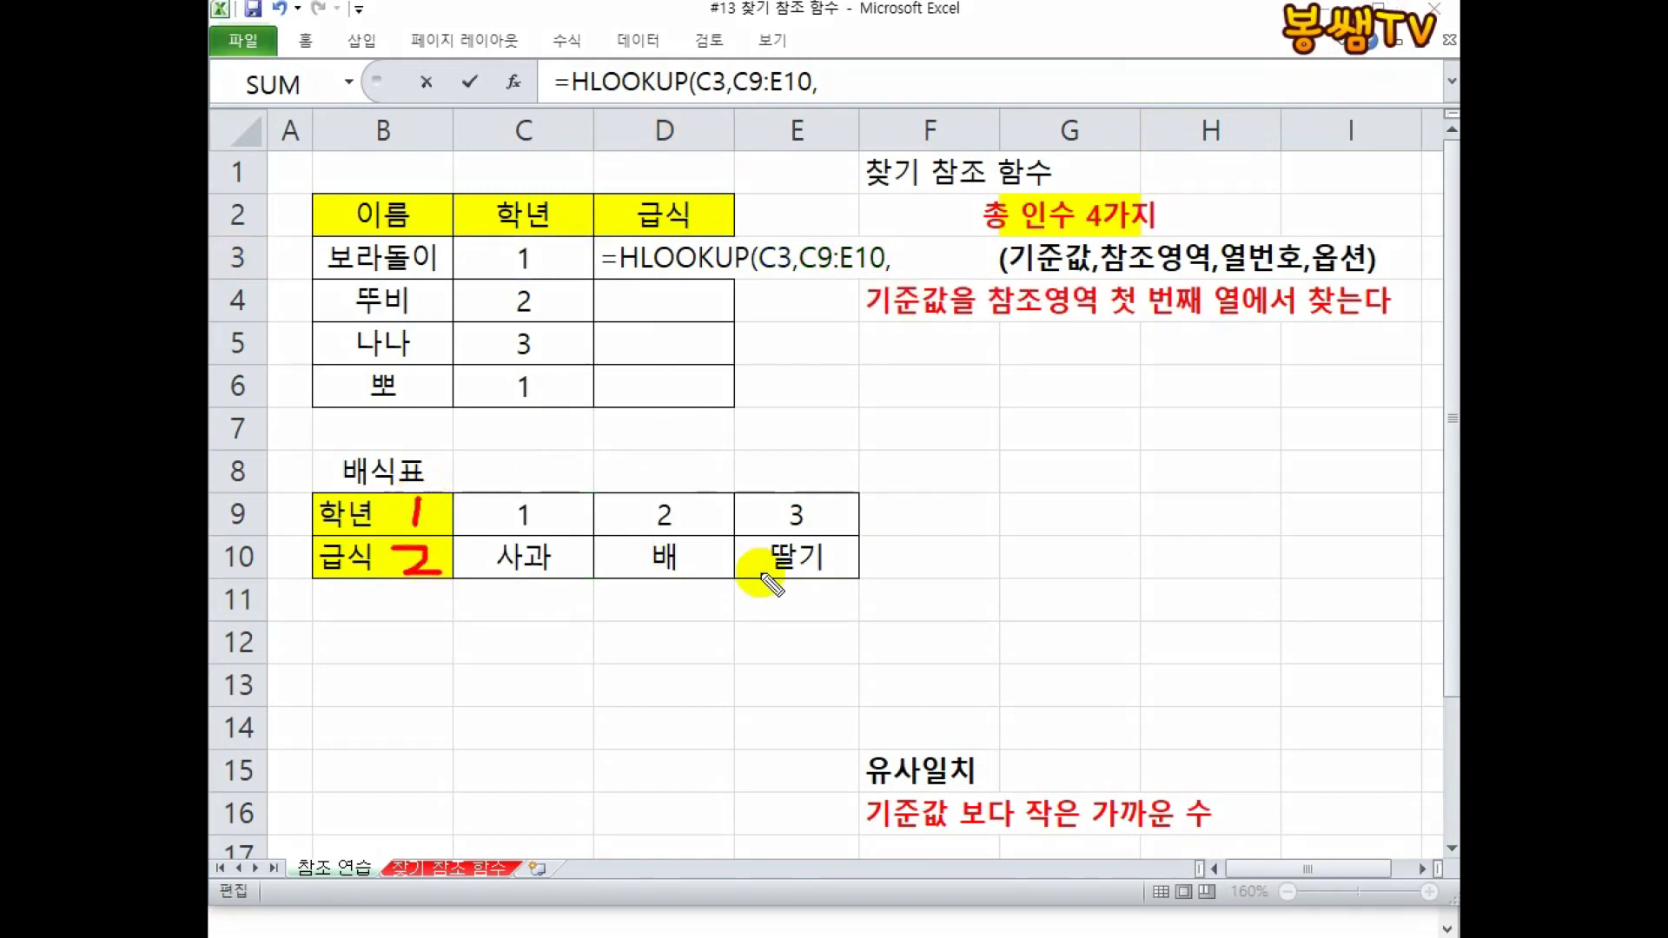
mouse_move(500, 532)
left_mouse_down()
mouse_move(477, 588)
mouse_move(495, 534)
left_mouse_up()
key("Escape")
Step: Complete the D3 formula with row number 2 and exact match as =HLOOKUP(C3,C9:E10,2,FALSE)
left_click(927, 260)
type("2")
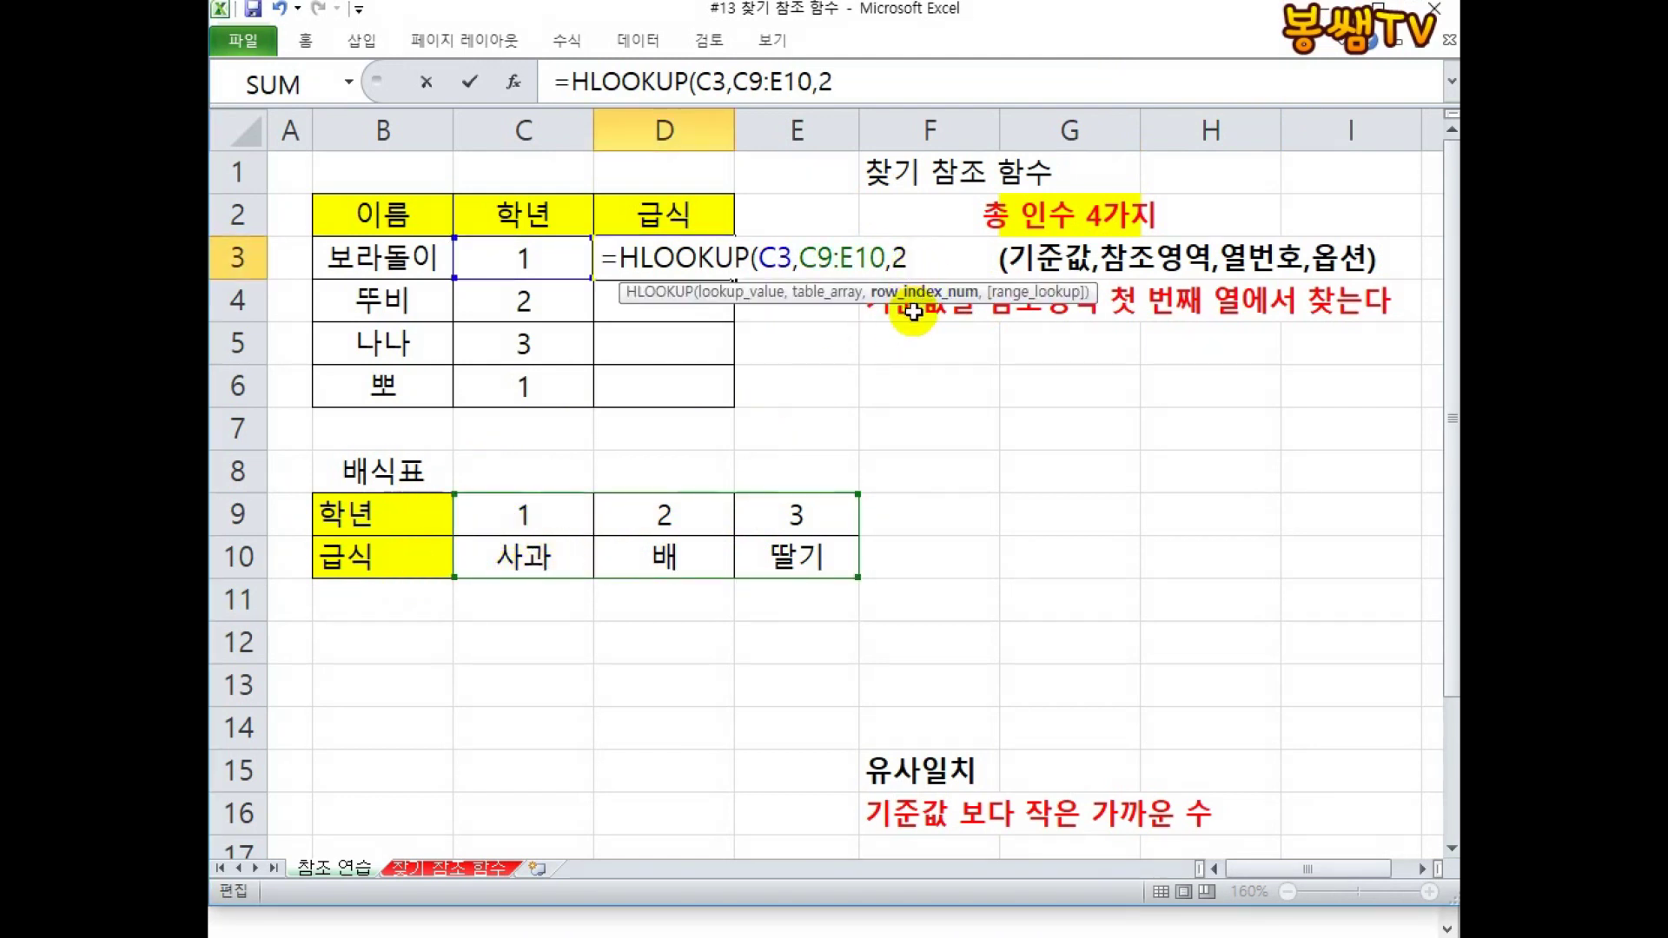
type(",")
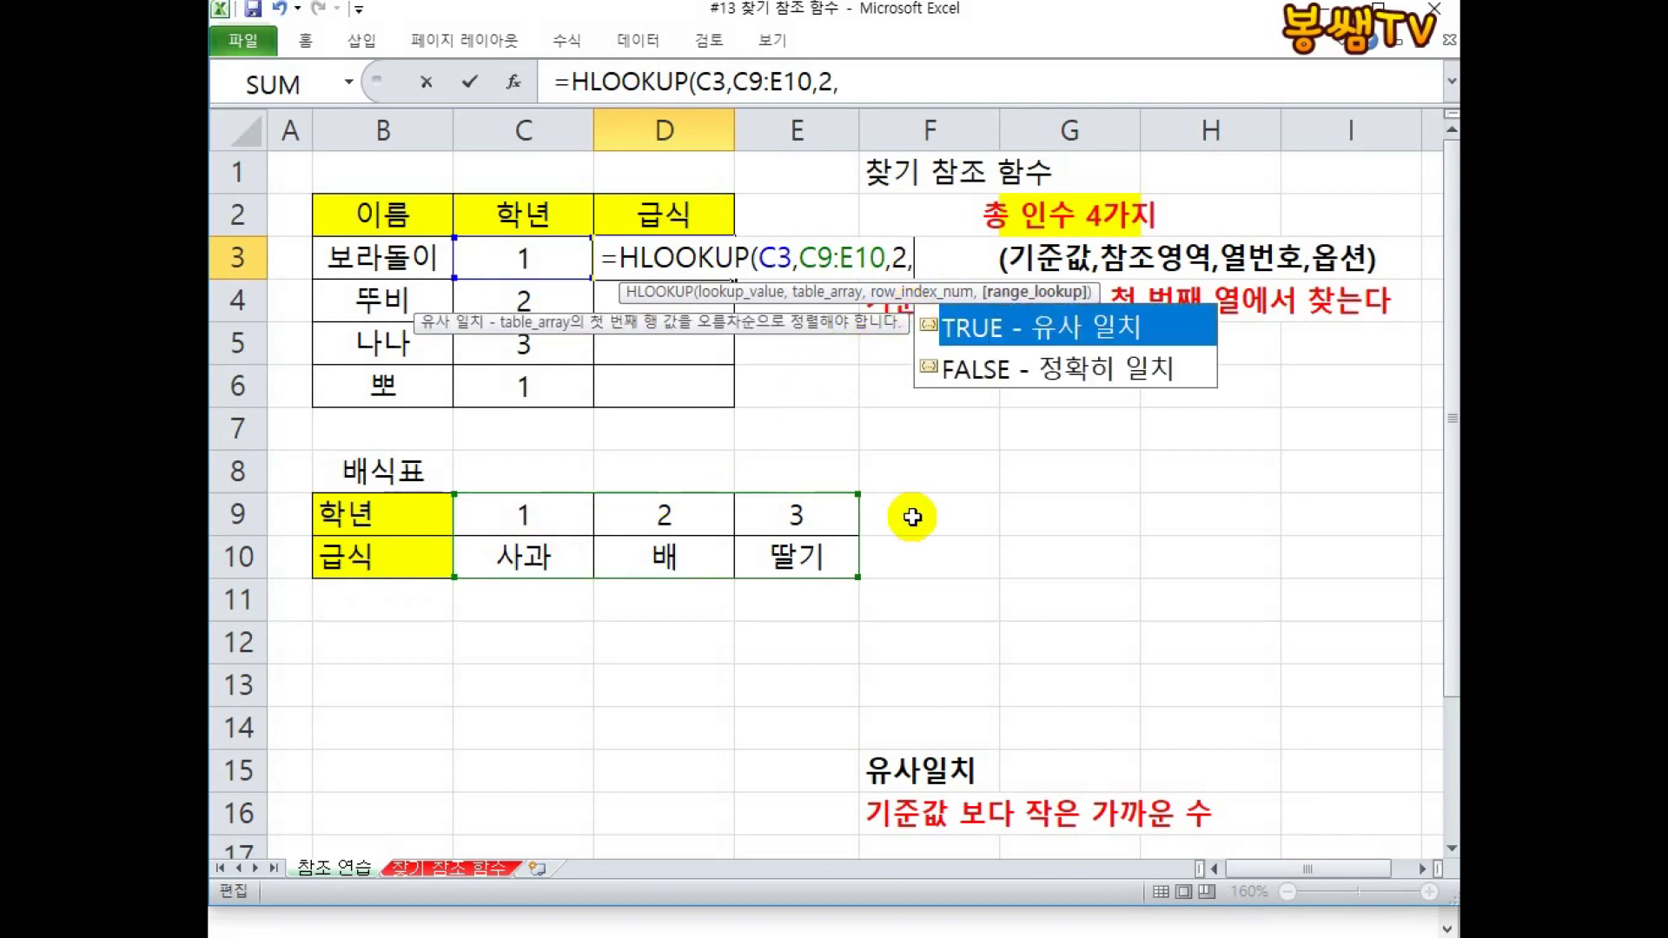
left_click(1033, 371)
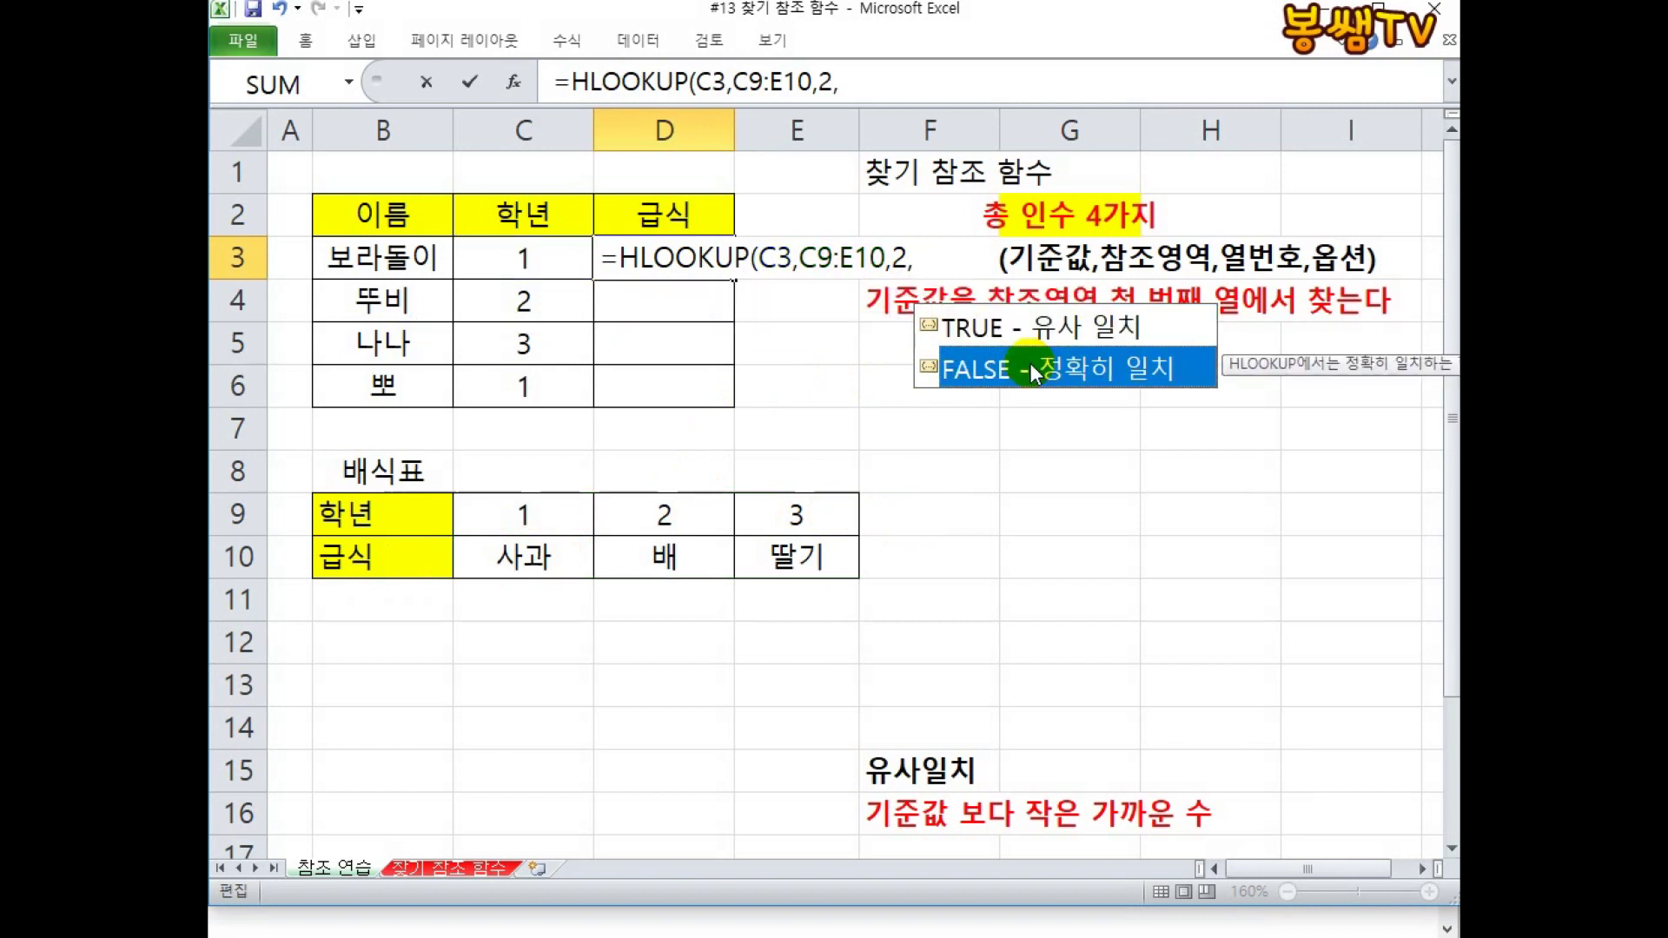
double_click(1031, 368)
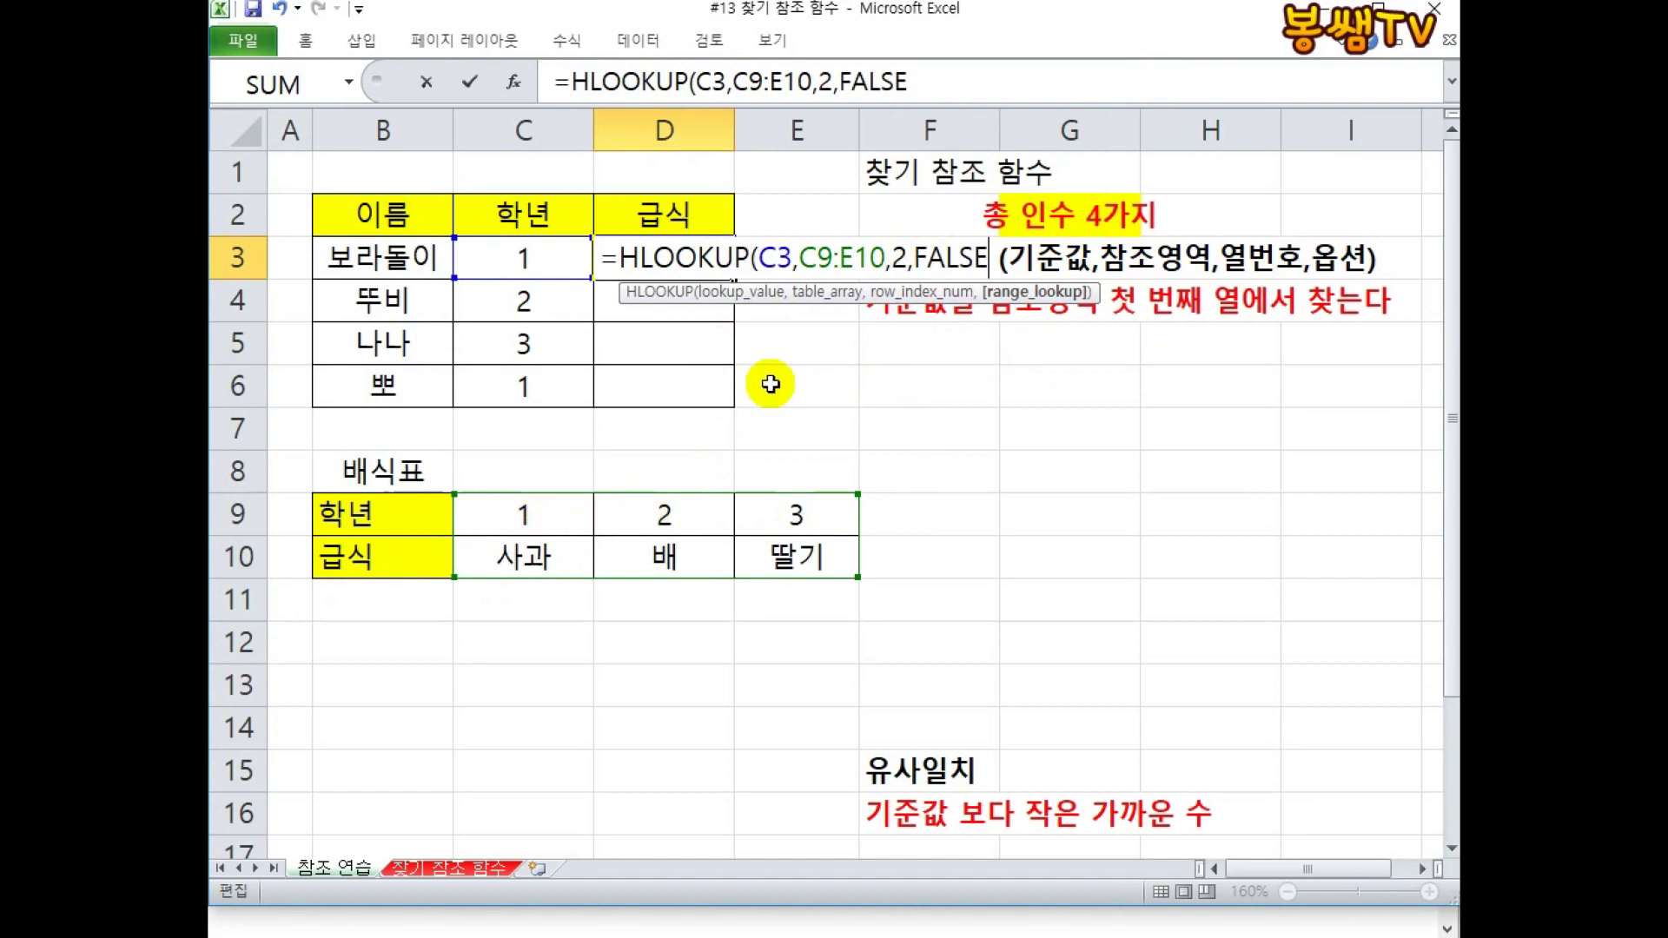
type(")")
key("Return")
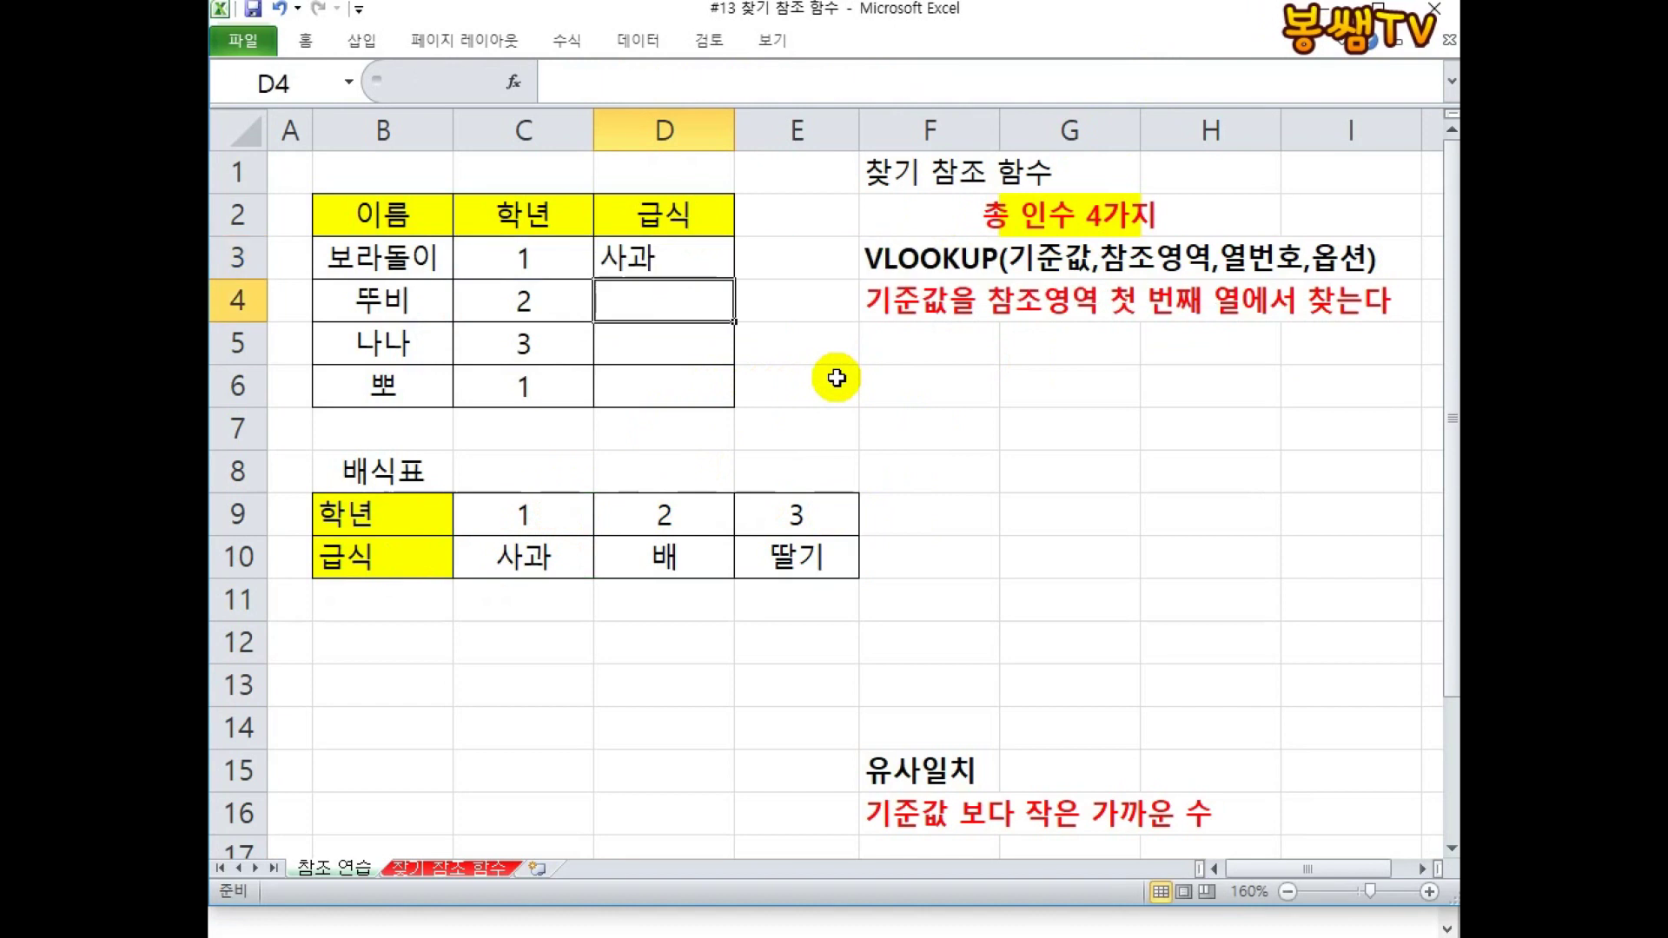
Step: Make the table range in D3's formula absolute as $C$9:$E$10 and copy the formula down to D6
double_click(692, 255)
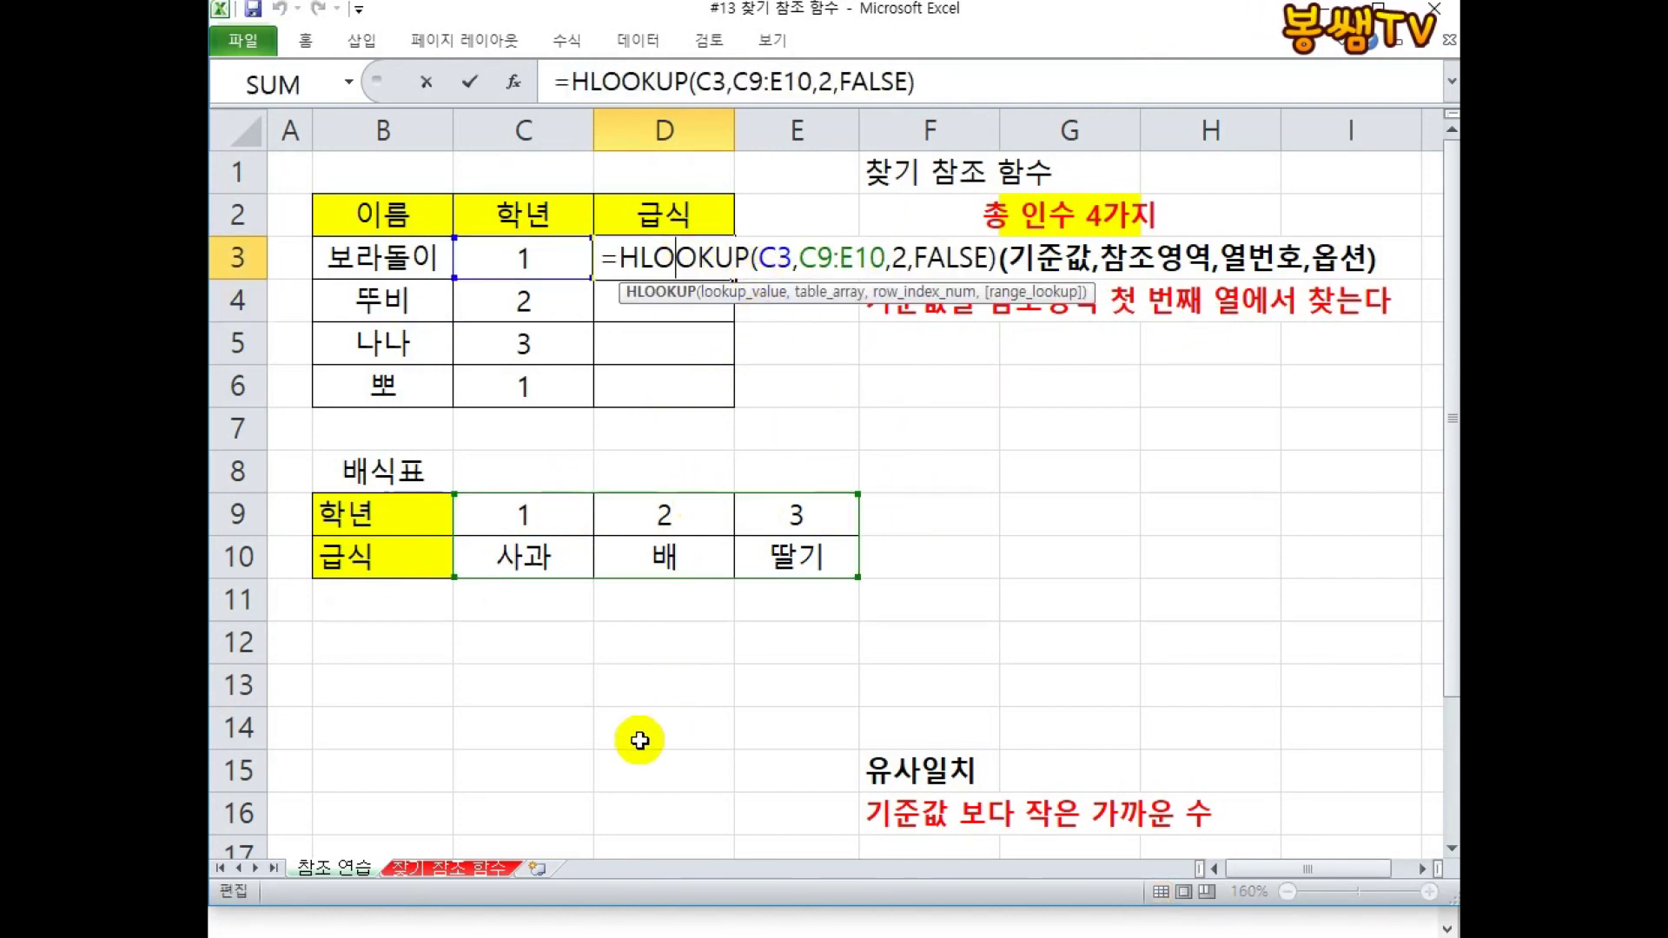
left_click_drag(817, 257, 869, 258)
key("F4")
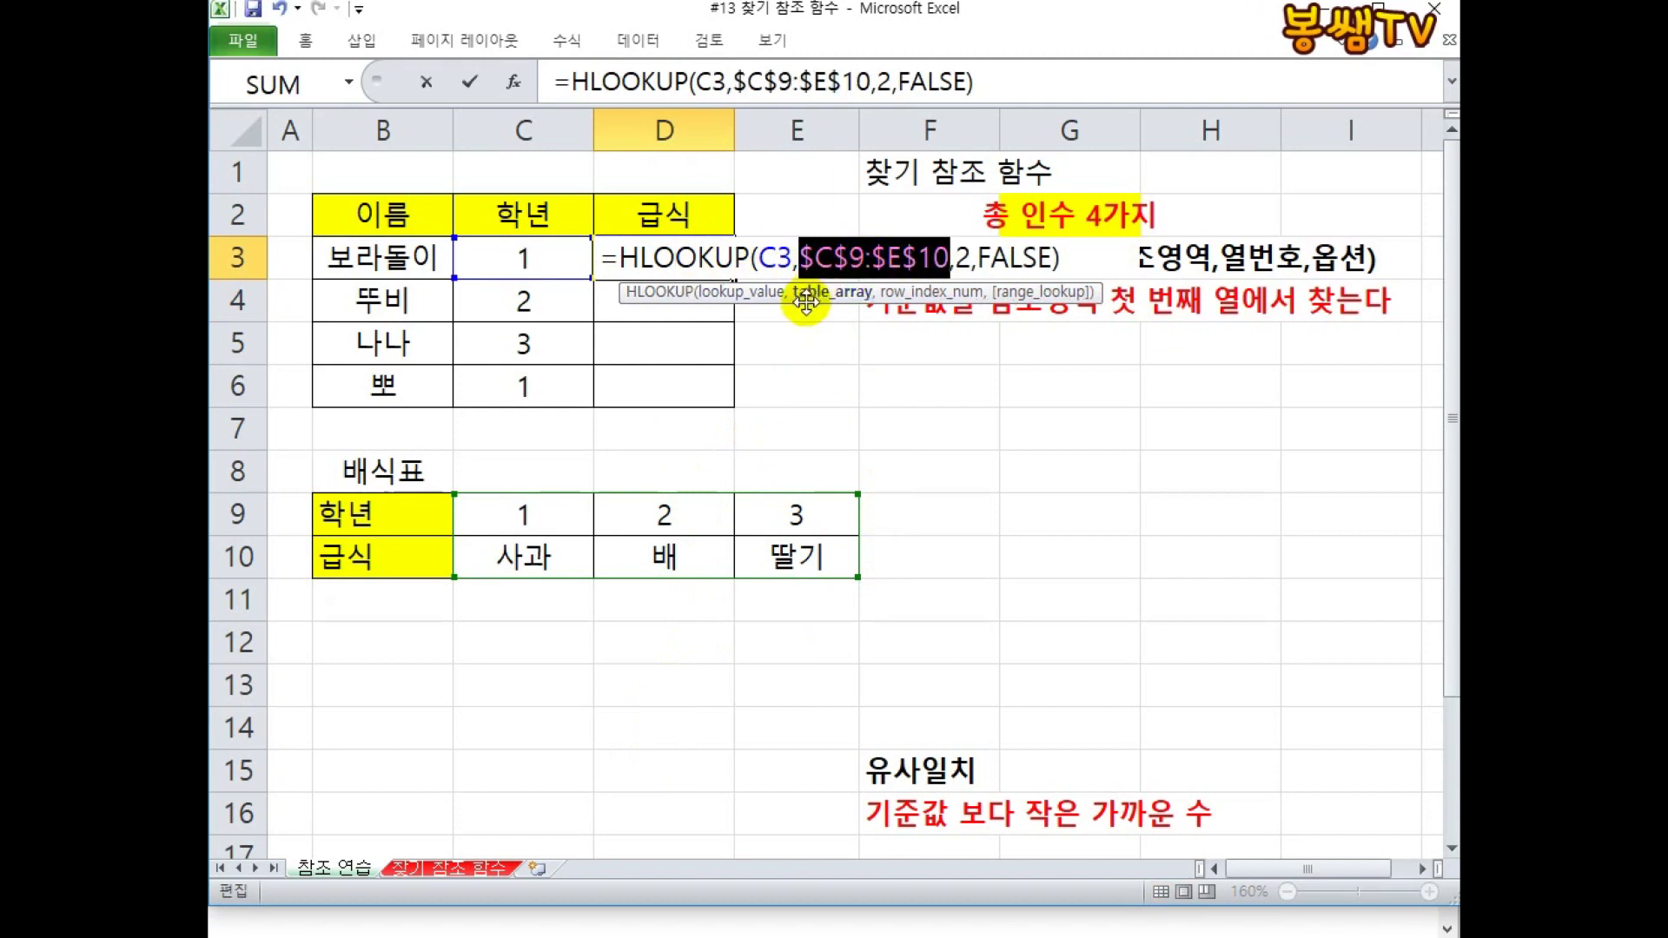
key("Return")
left_click(721, 265)
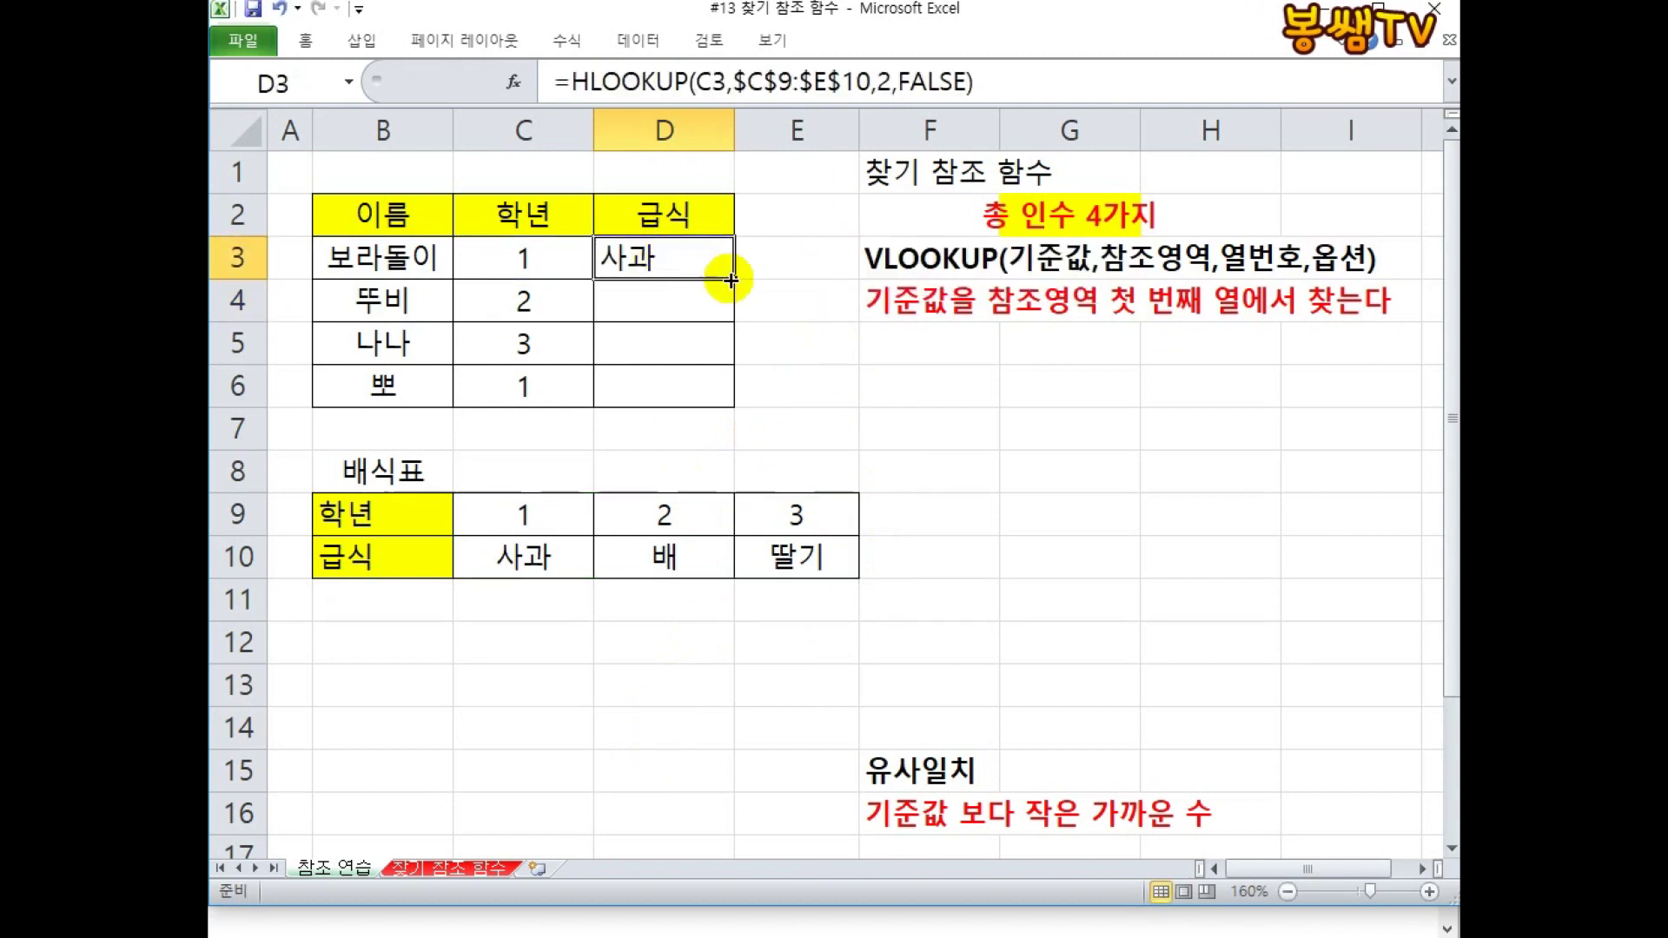
left_click_drag(733, 285, 731, 405)
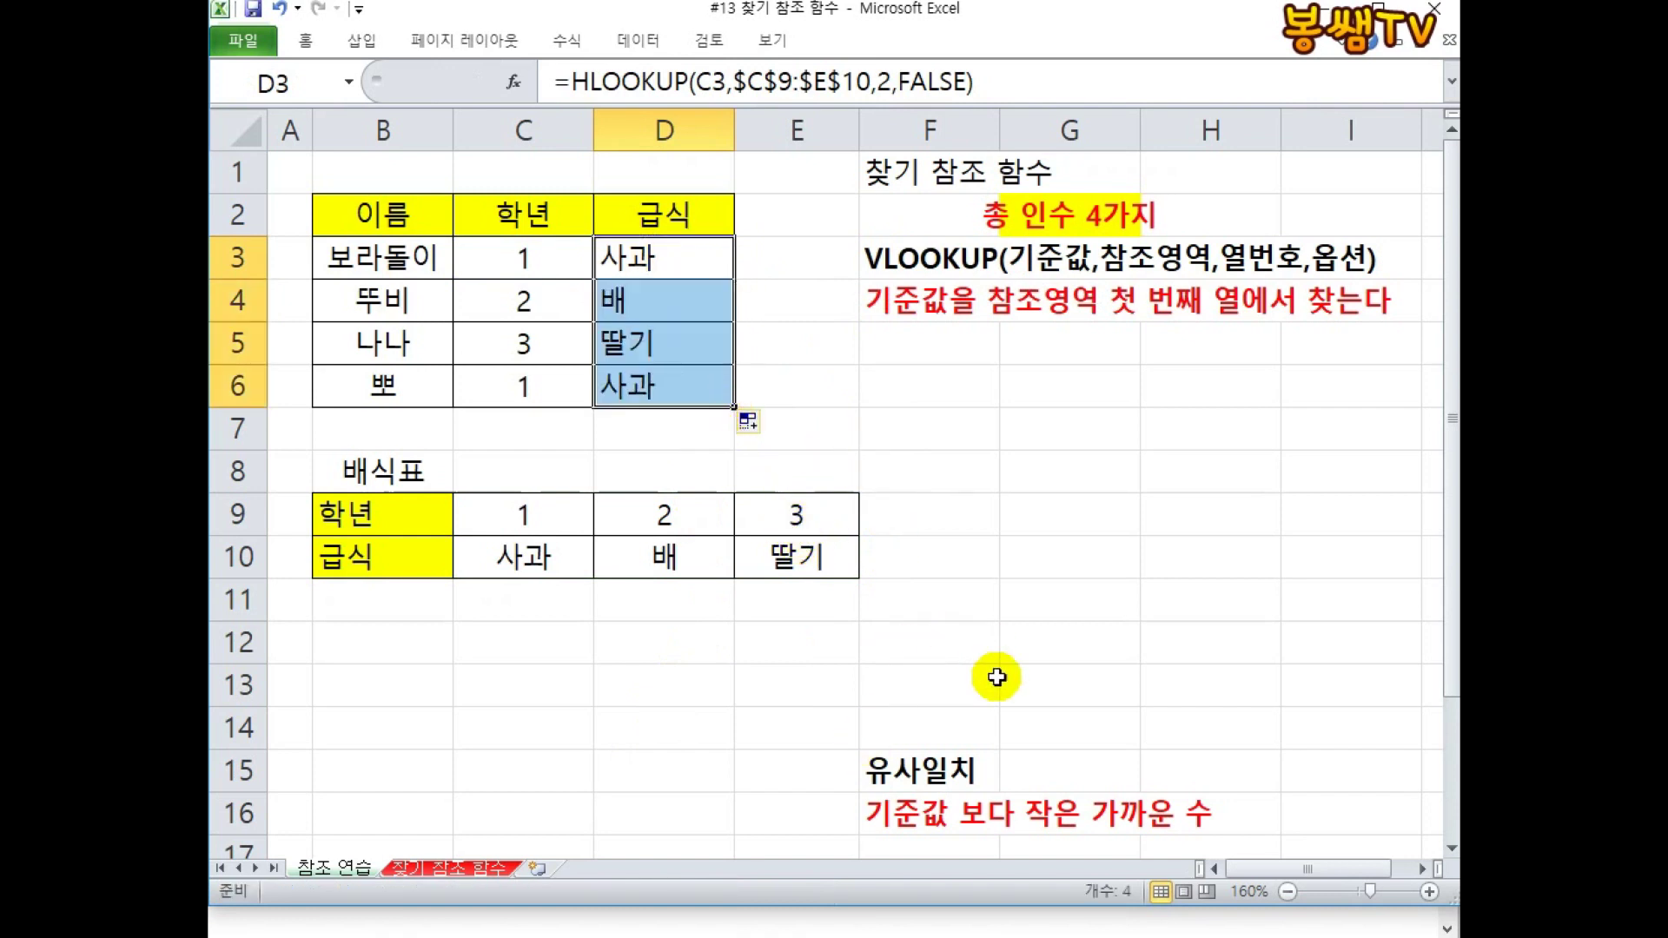
Step: Enter the HLOOKUP syntax note HLOOKUP(기준값,참조영역,행번호,옵션) in F6
left_click(894, 376)
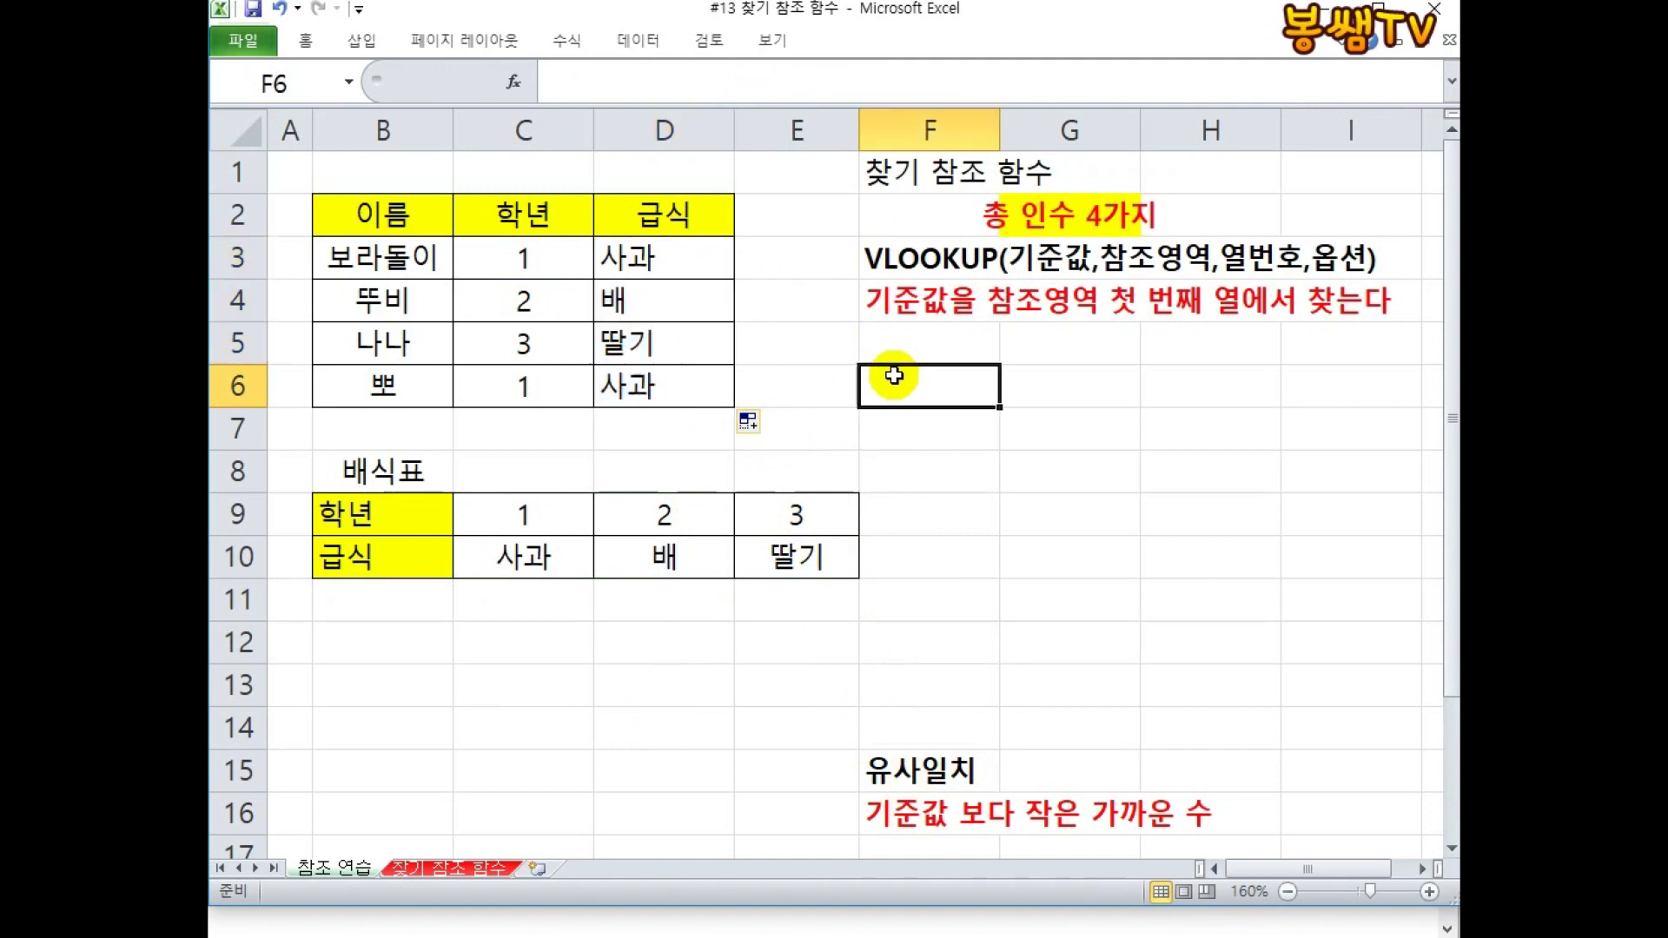
type("HLOOKUP(기준값,참ㅈ")
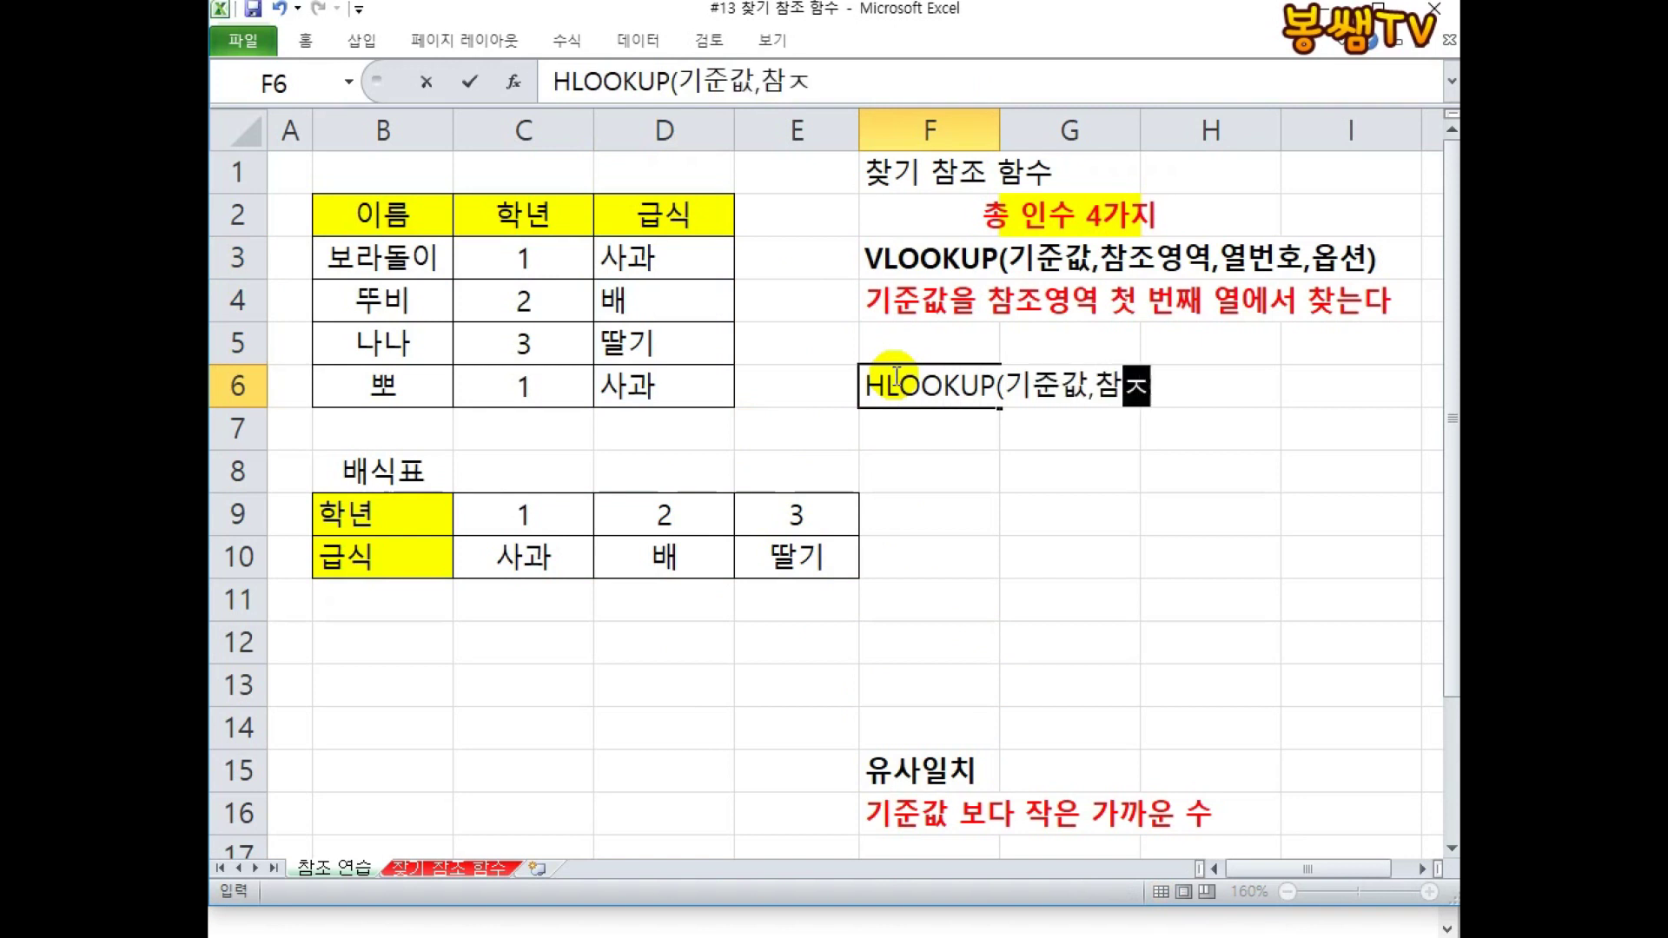
type("조영역,")
type("행번호,옶")
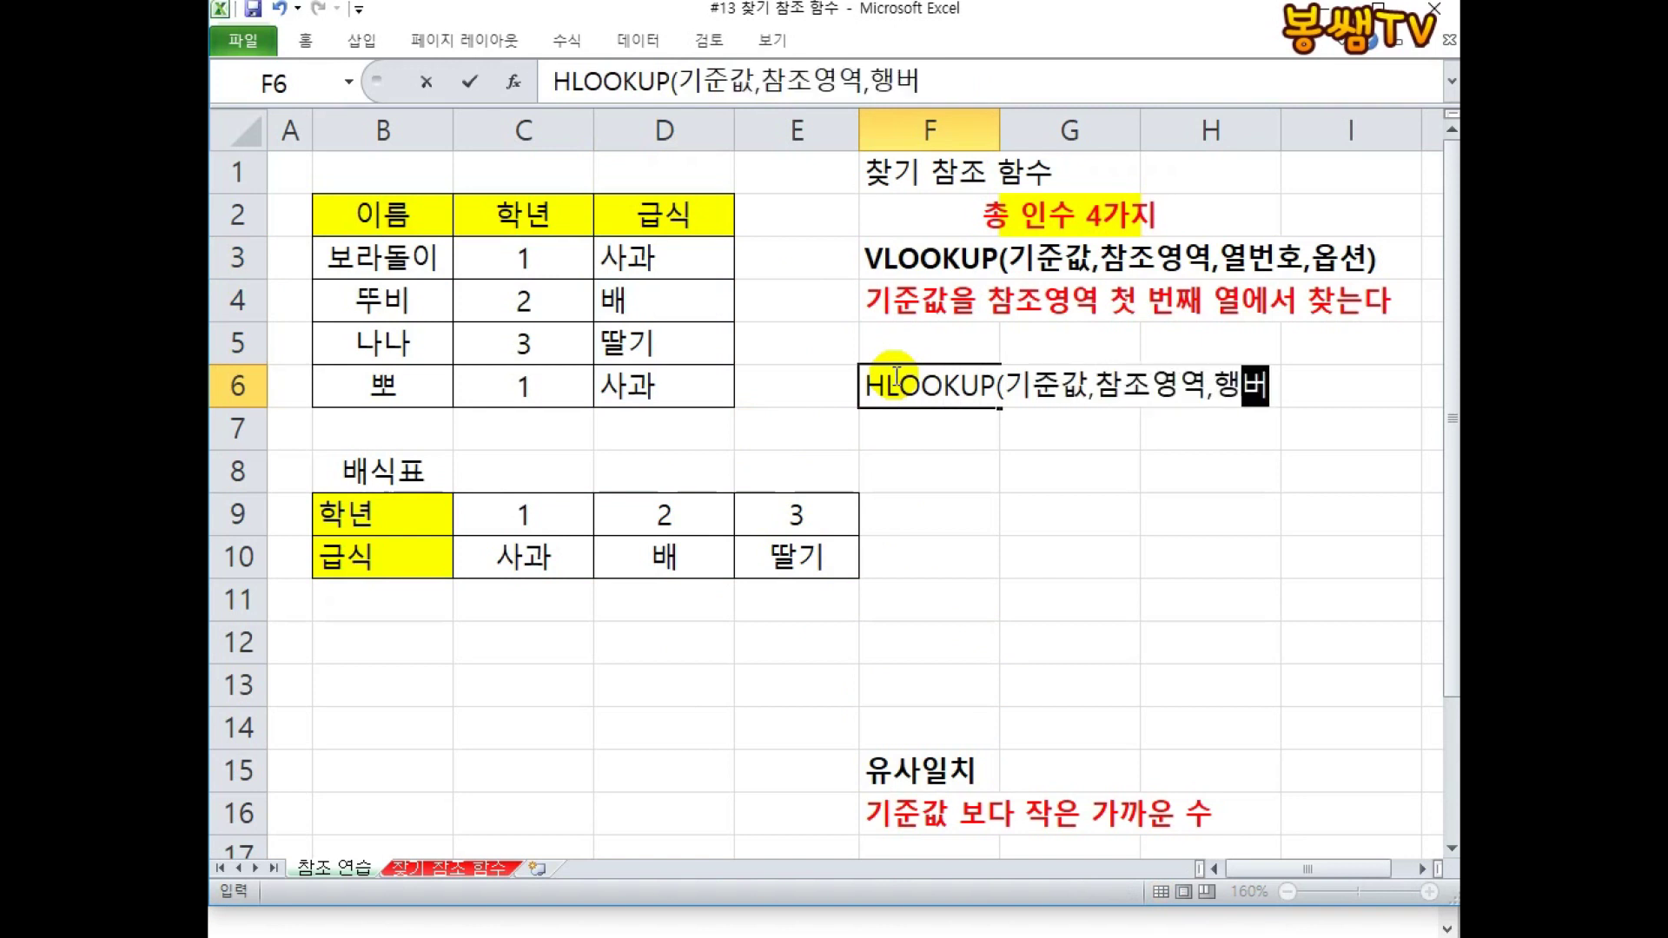
type("션)")
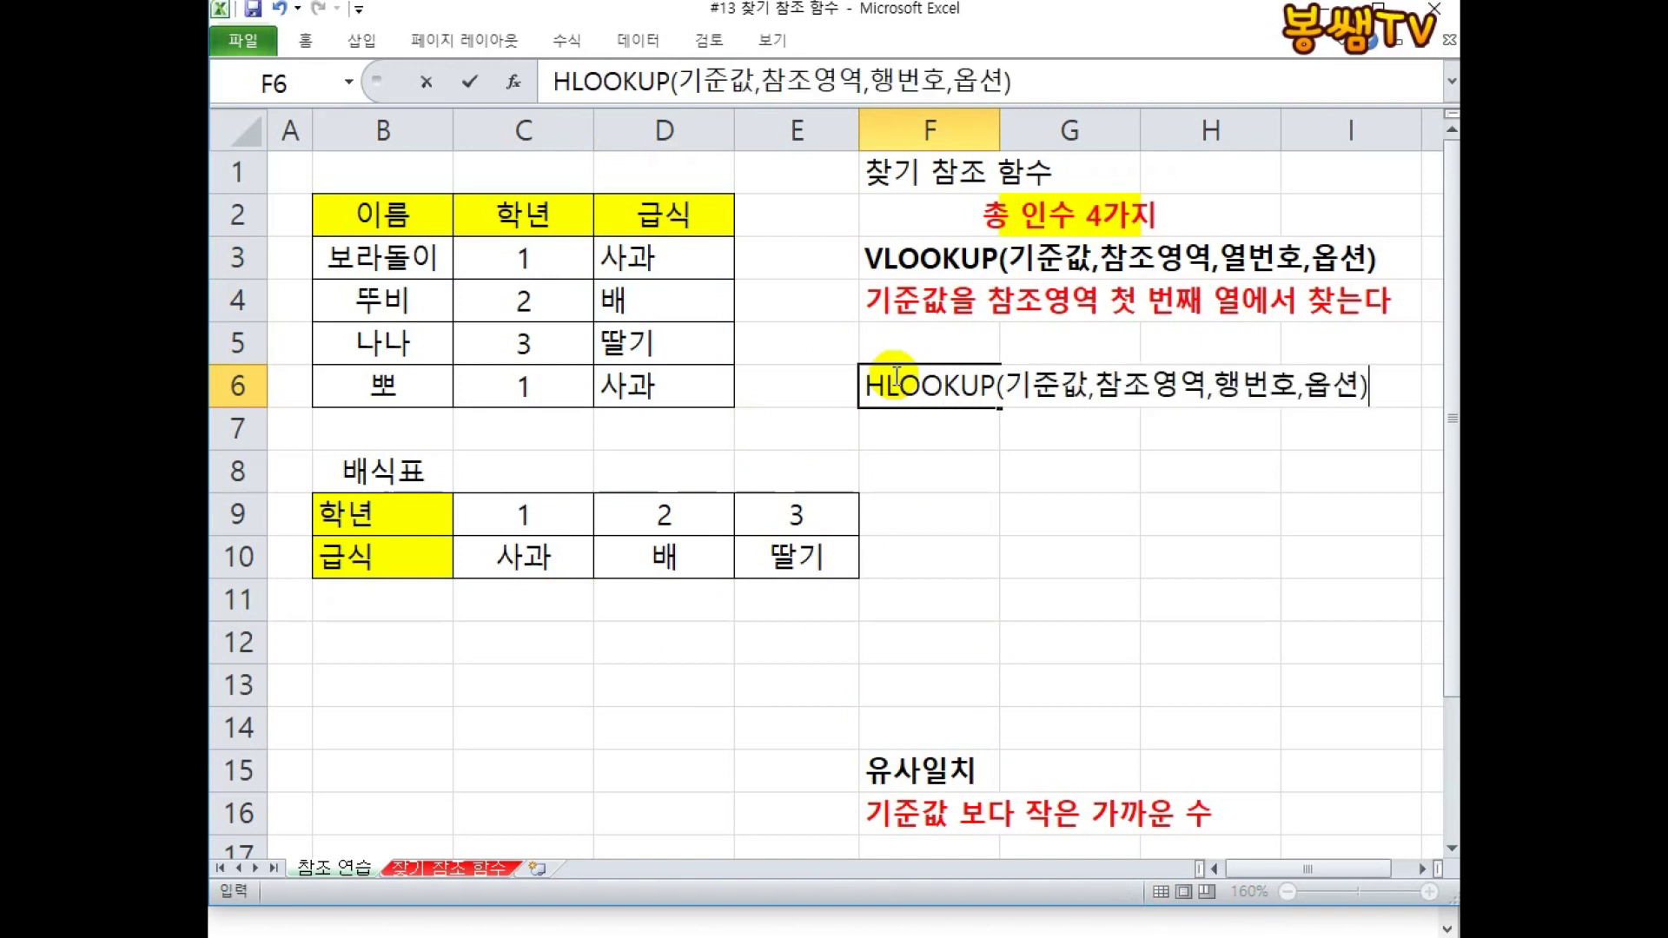
key("Return")
Step: Copy the VLOOKUP rule note from F4 to F7 and replace 열 with 행 so it reads 기준값을 참조영역 첫 번째 행에서 찾는다
left_click(889, 298)
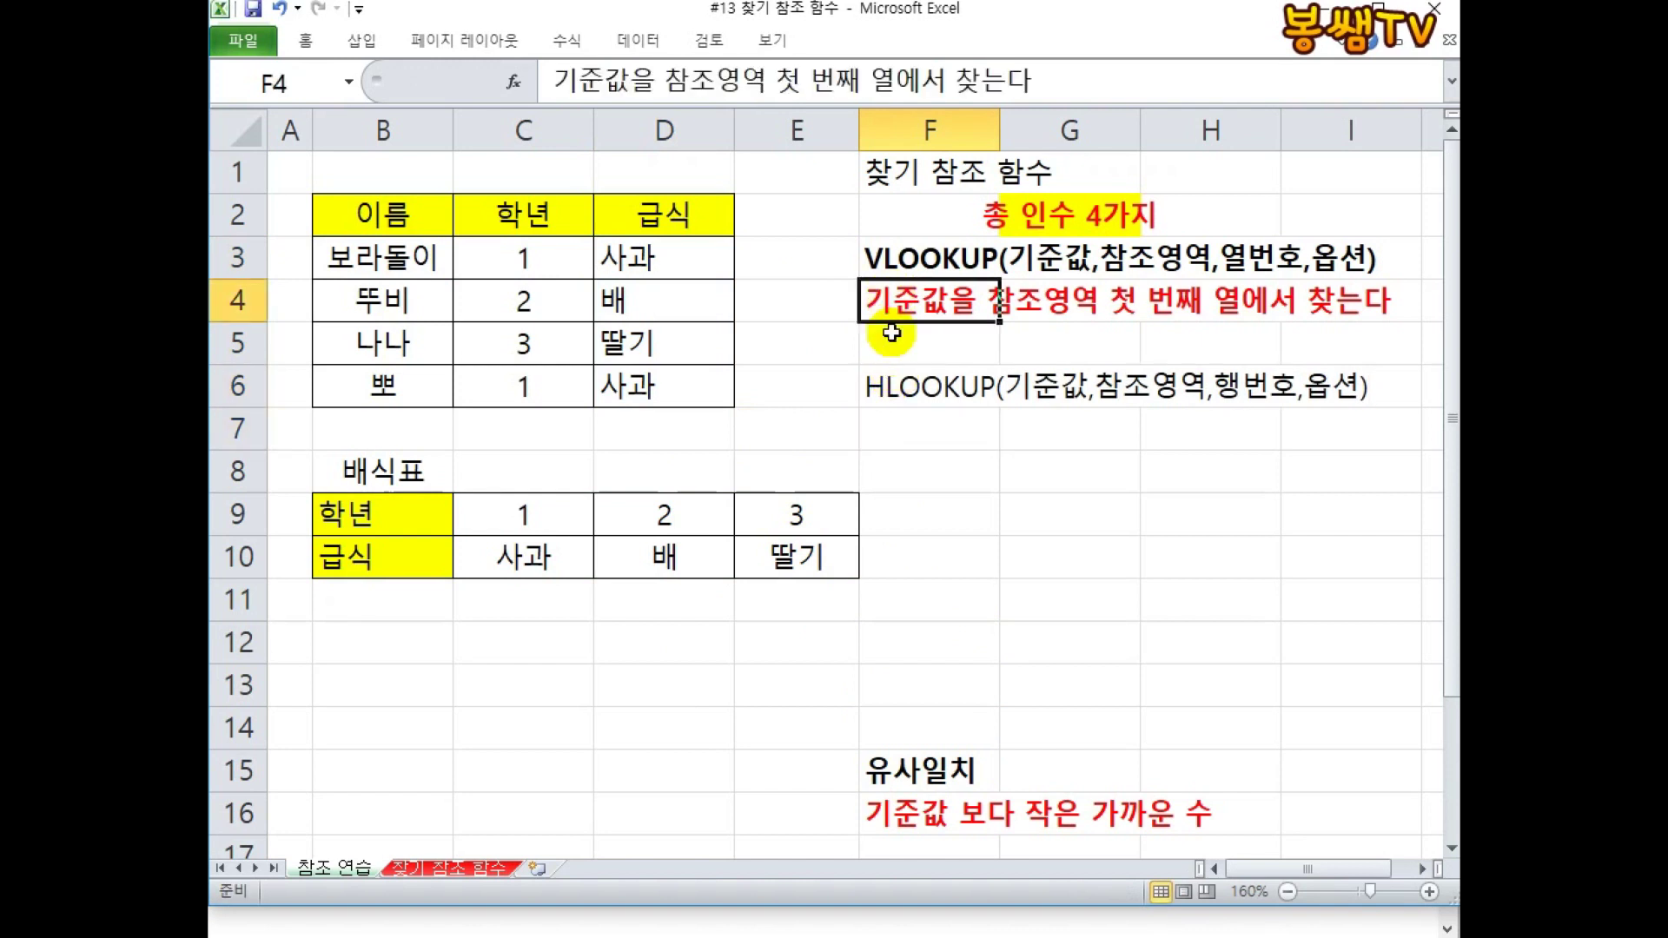
key("ctrl+c")
left_click(894, 420)
key("ctrl+v")
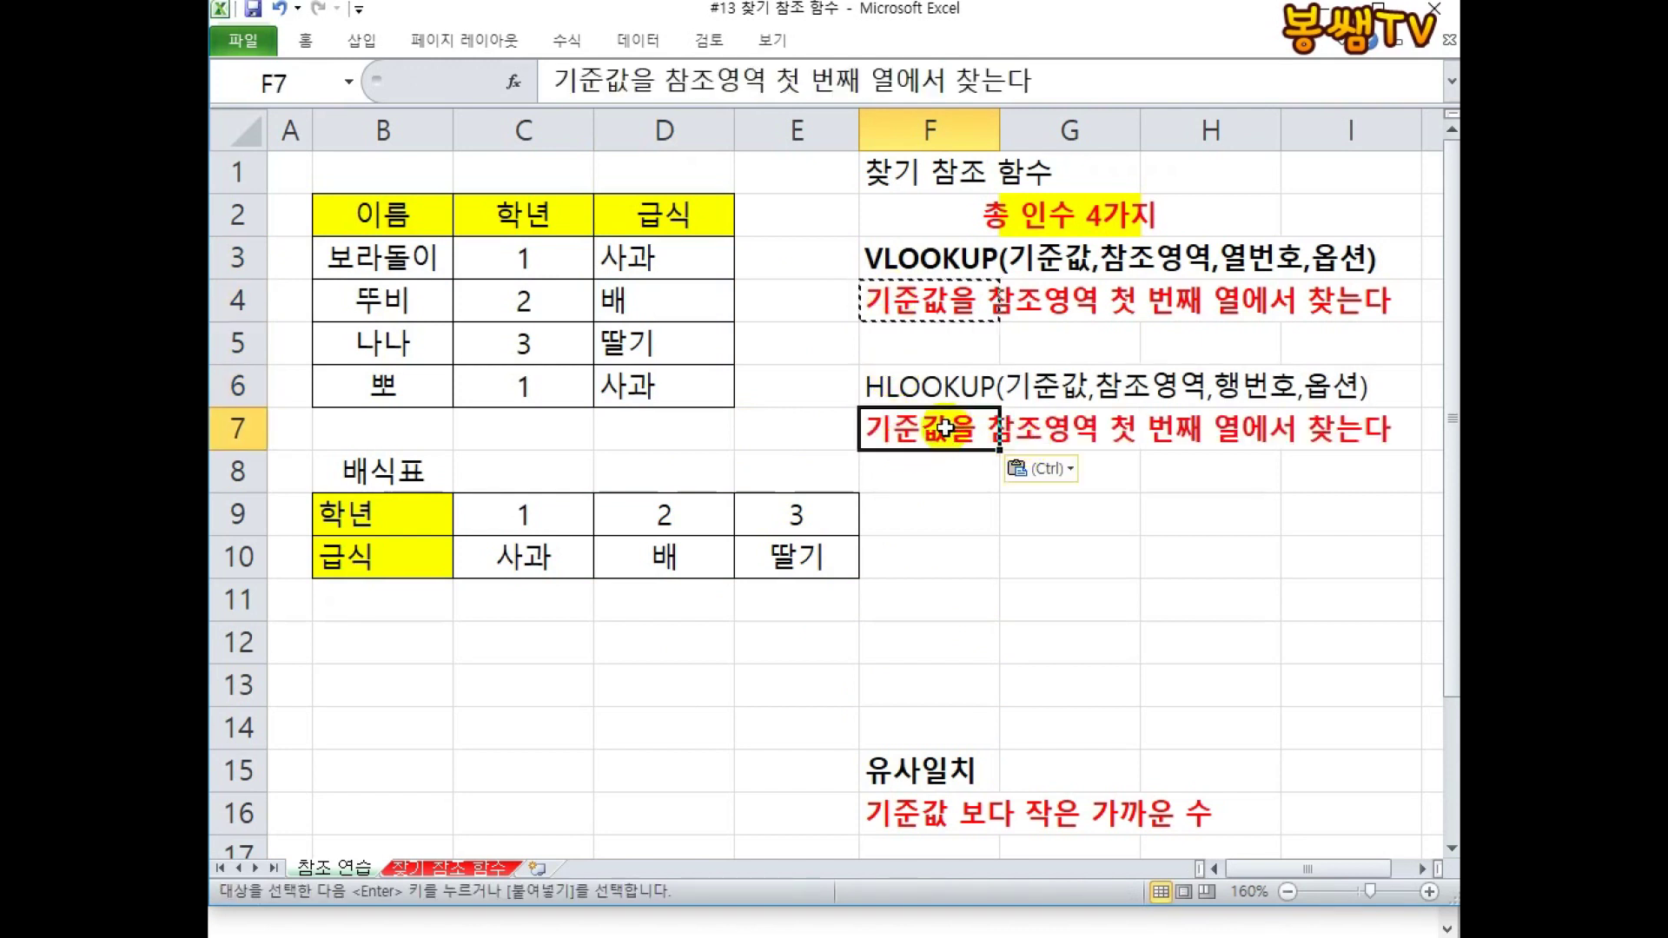
double_click(949, 427)
left_click_drag(1207, 428, 1244, 428)
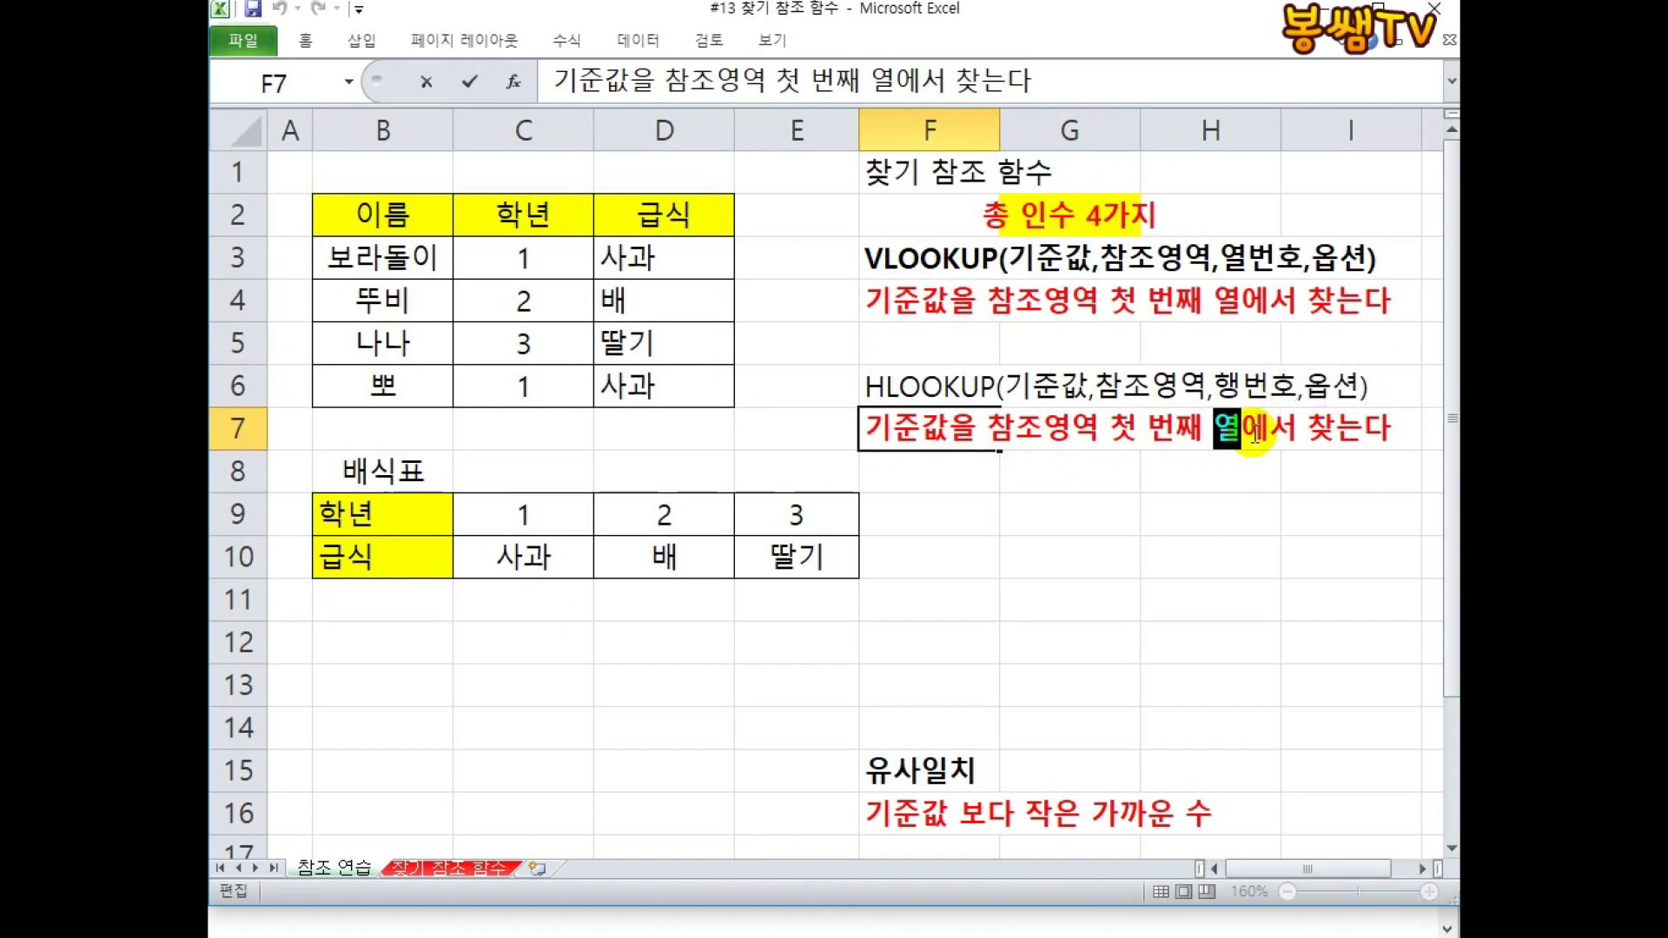
type("GOD")
key("BackSpace")
key("BackSpace")
key("BackSpace")
type("행")
key("Return")
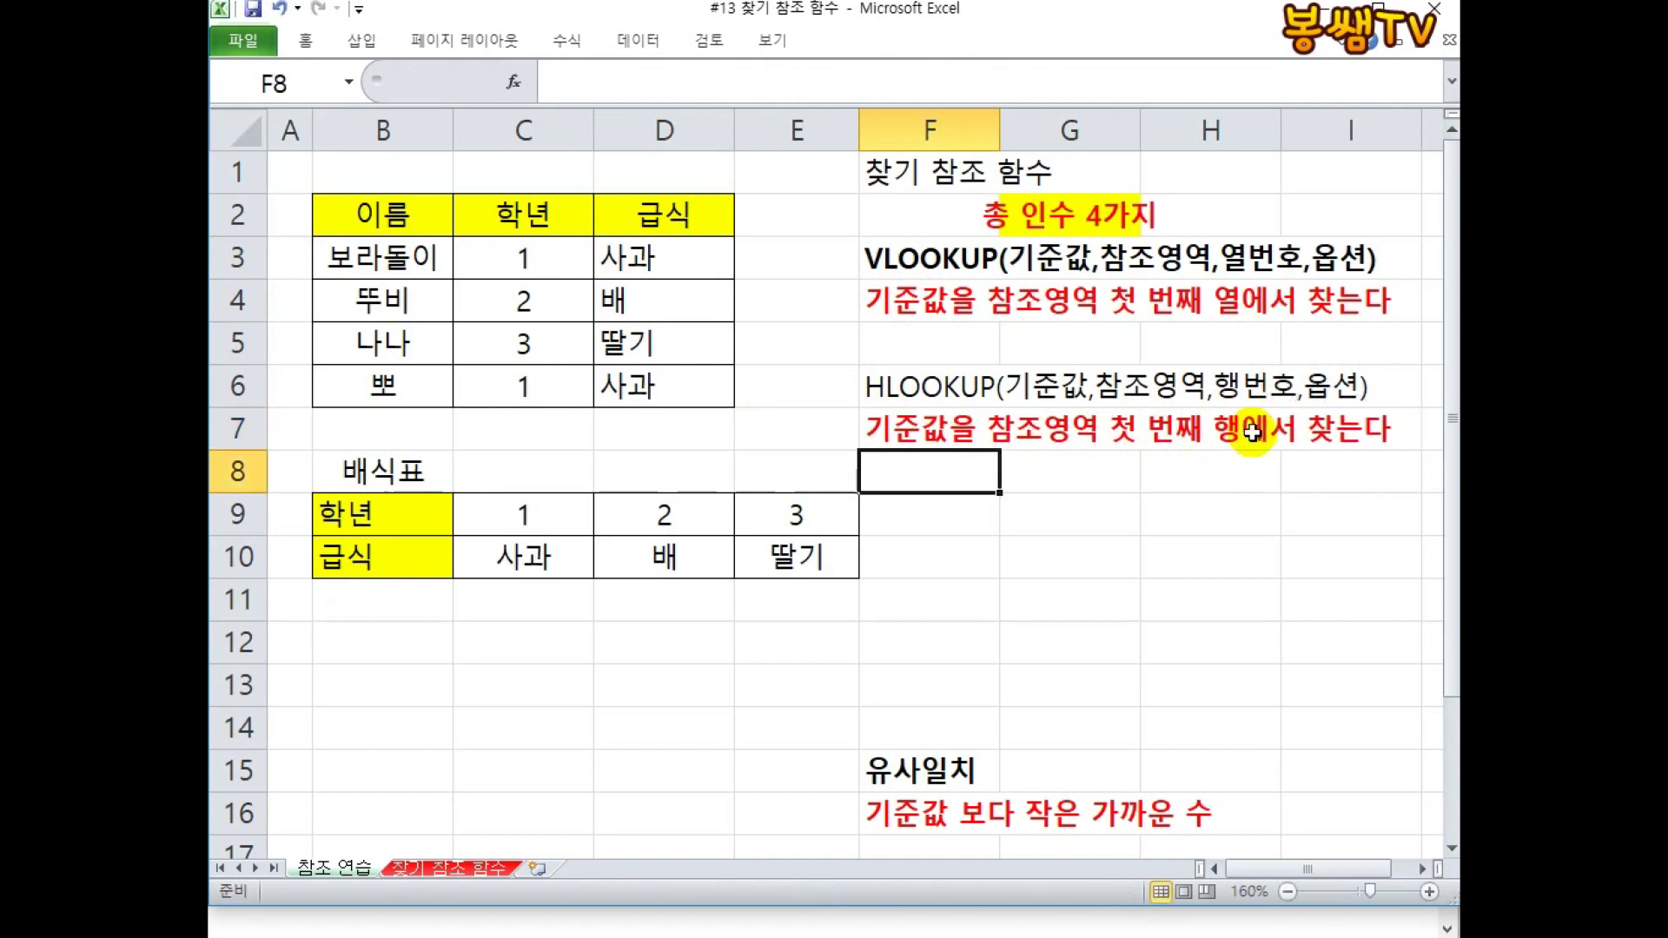
left_click(1074, 562)
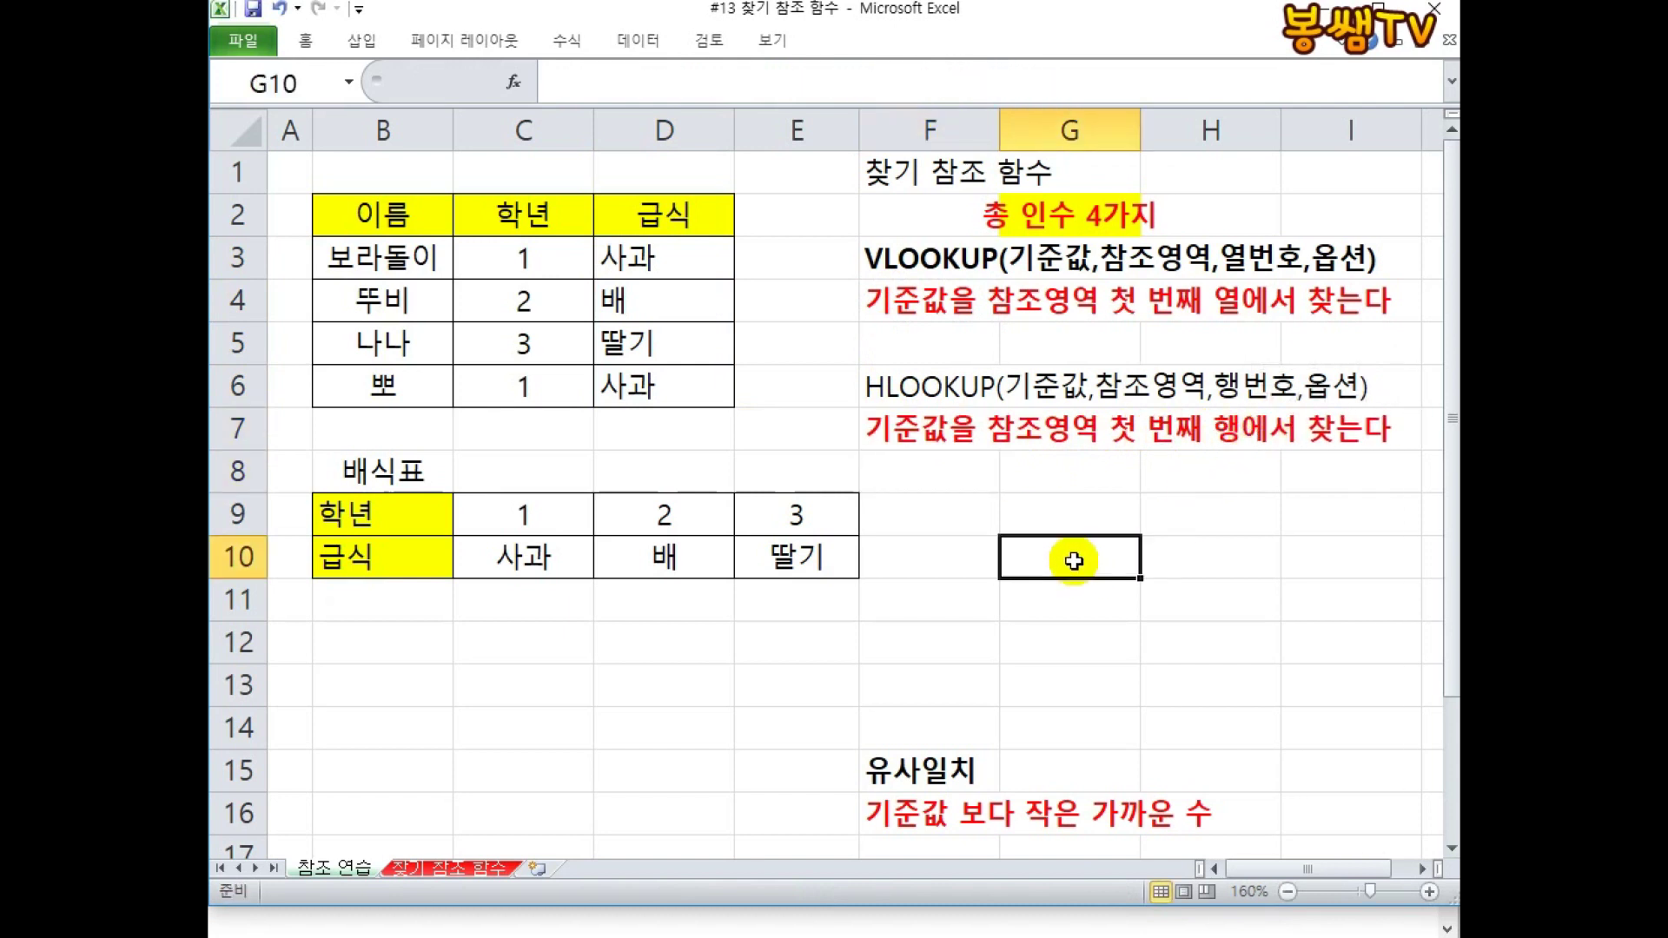